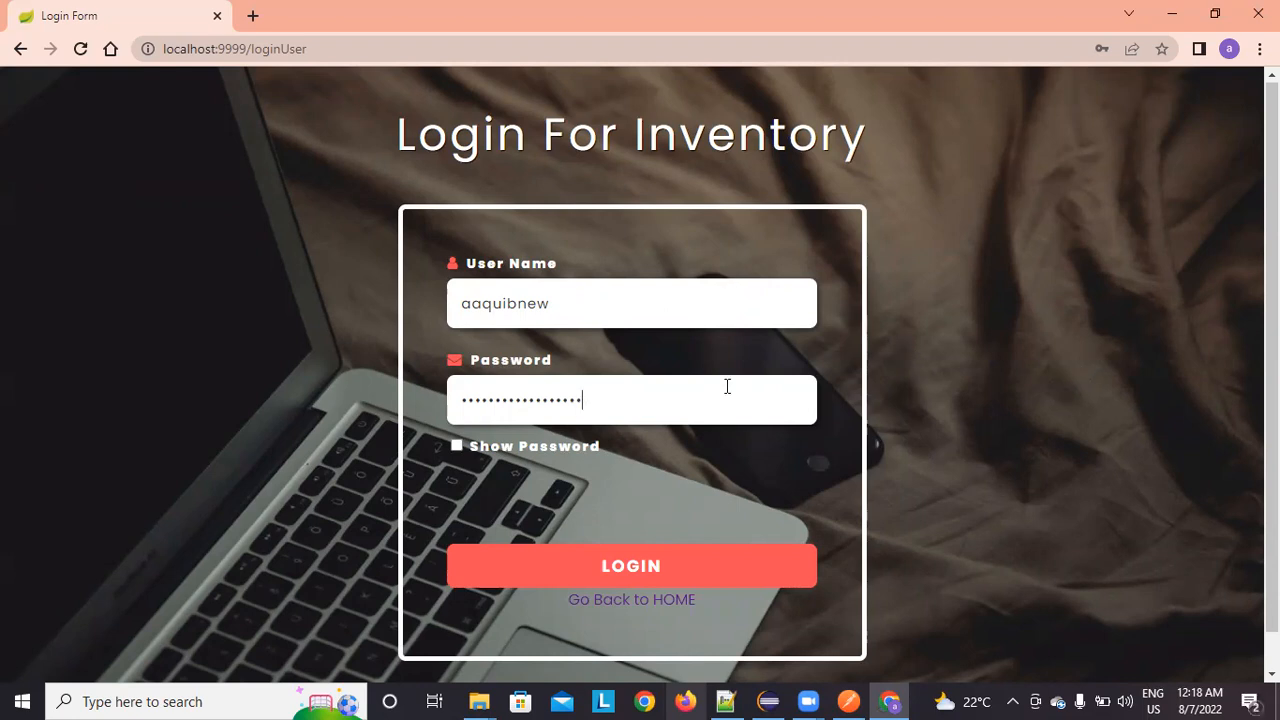
Step: Log in as the administrator and go to Config > Create Product Types
click(672, 577)
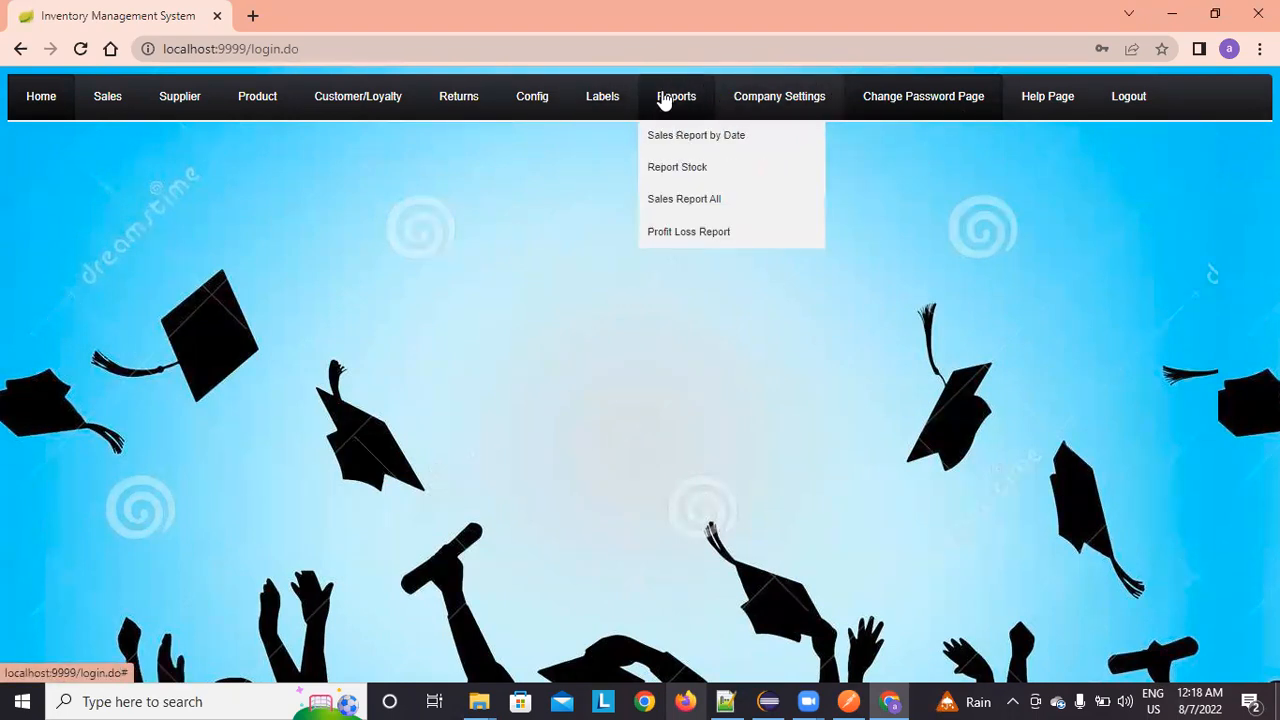
mouse_move(560, 88)
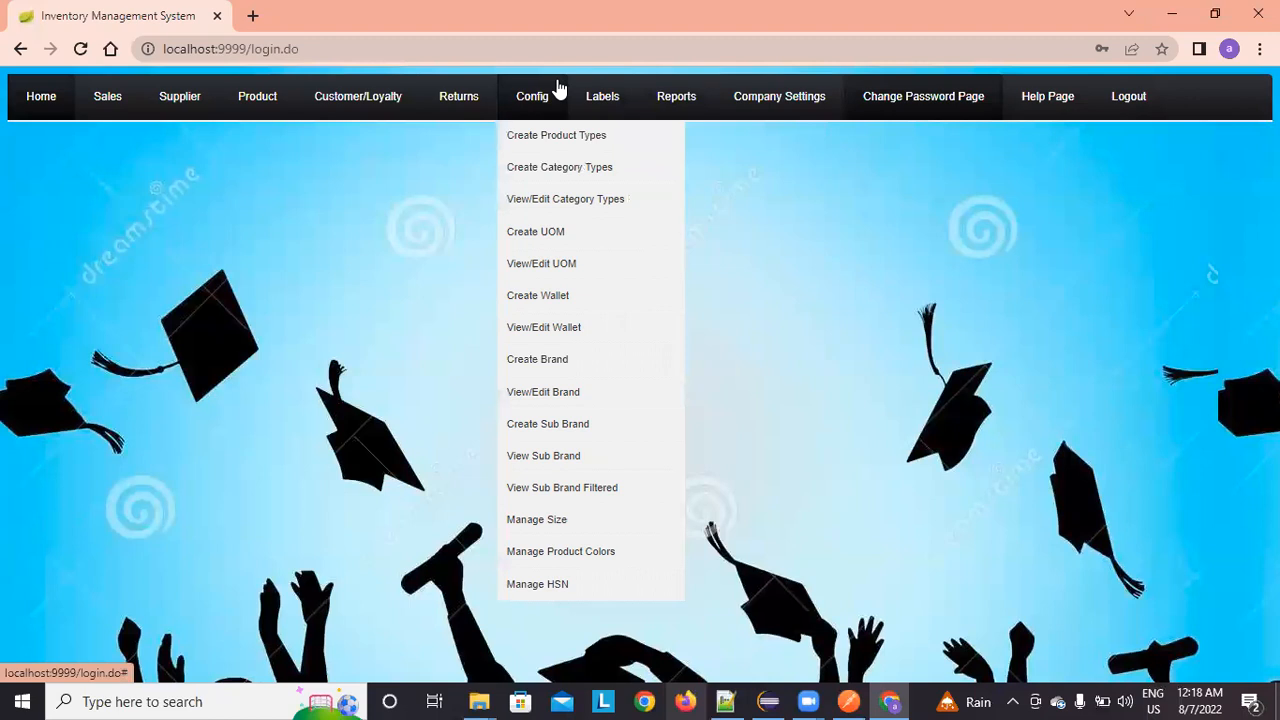
click(556, 136)
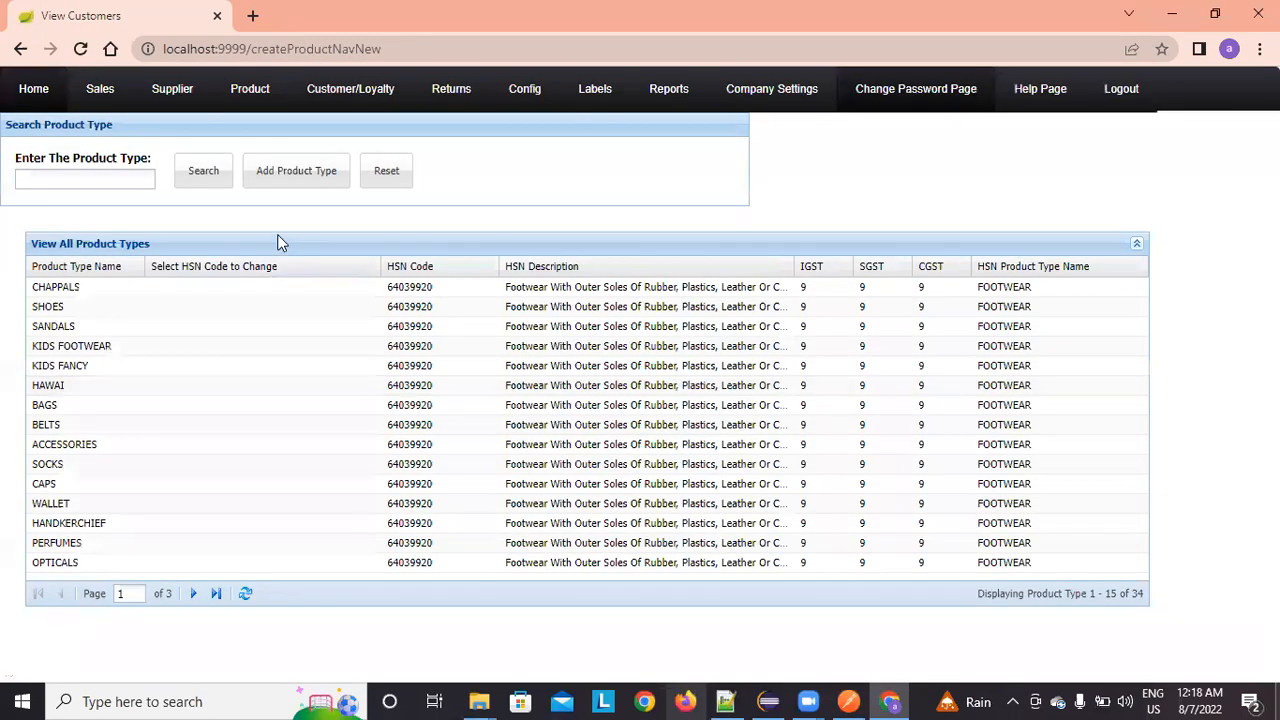
click(282, 174)
click(404, 344)
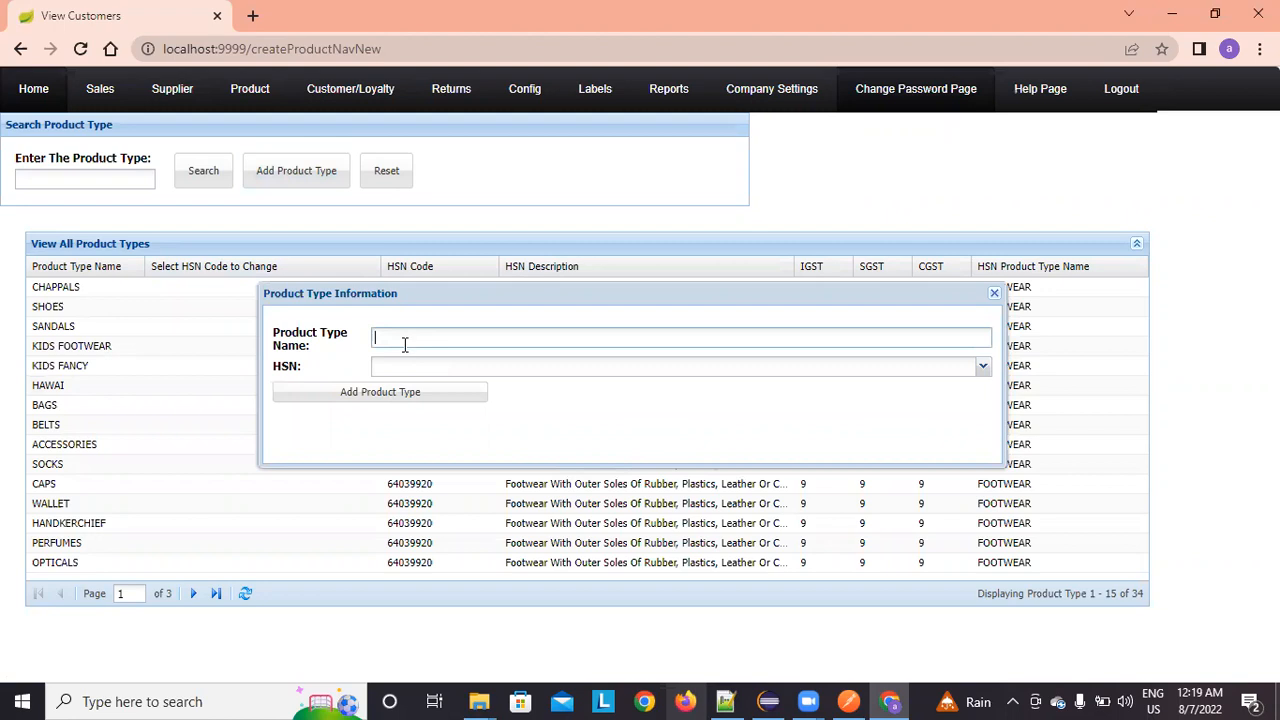
text(HANDBAGS)
click(983, 369)
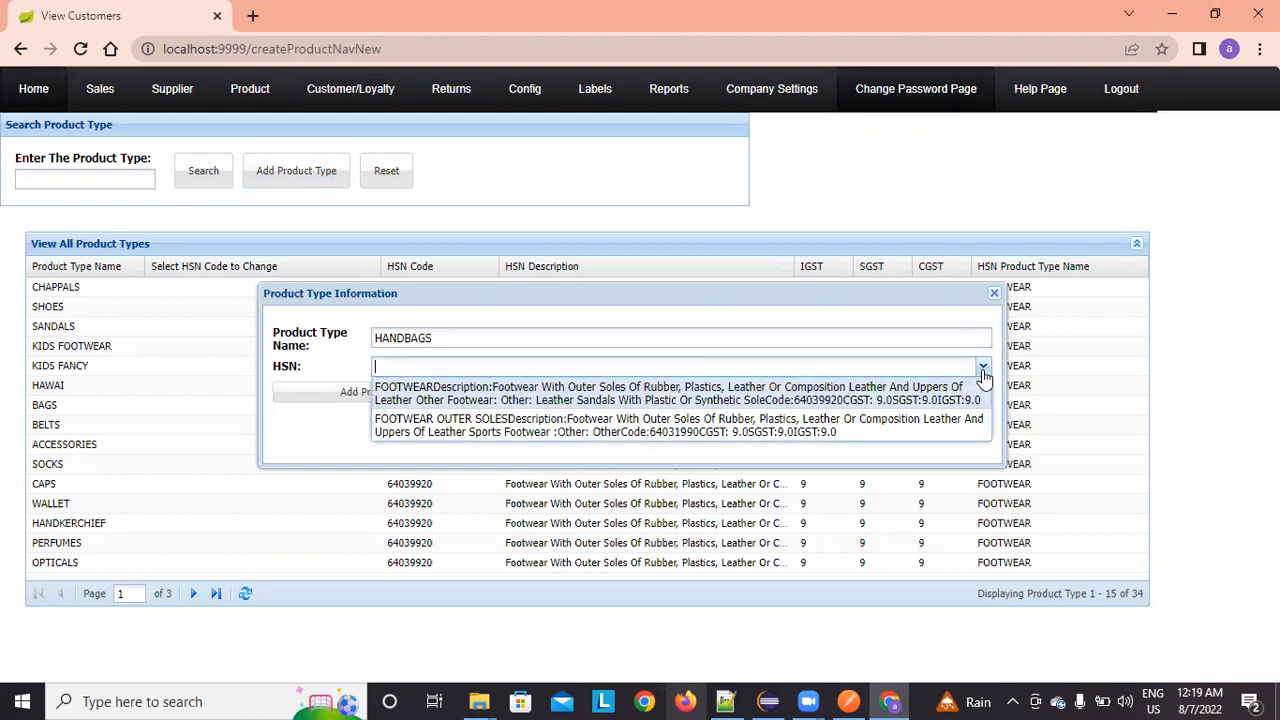
click(983, 372)
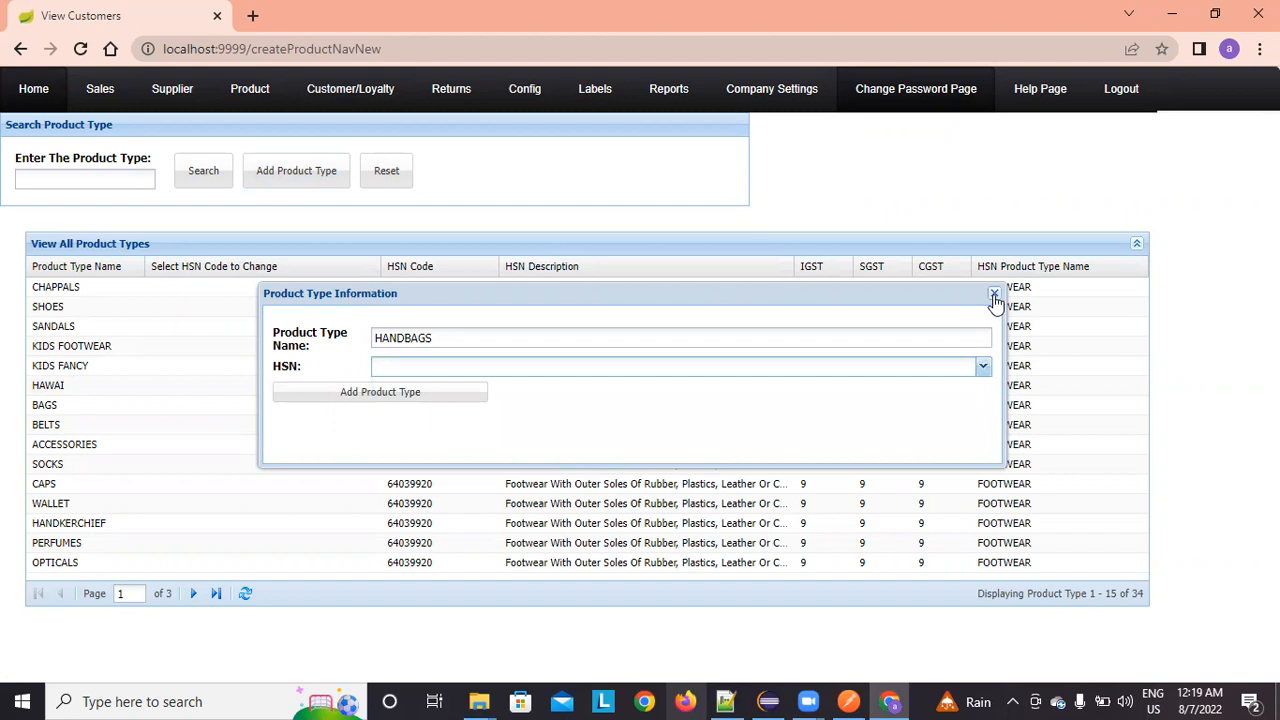
click(994, 294)
Step: On the Manage HSN page, start a new HSN code 032940293 for the HANDBAGS product type
mouse_move(556, 92)
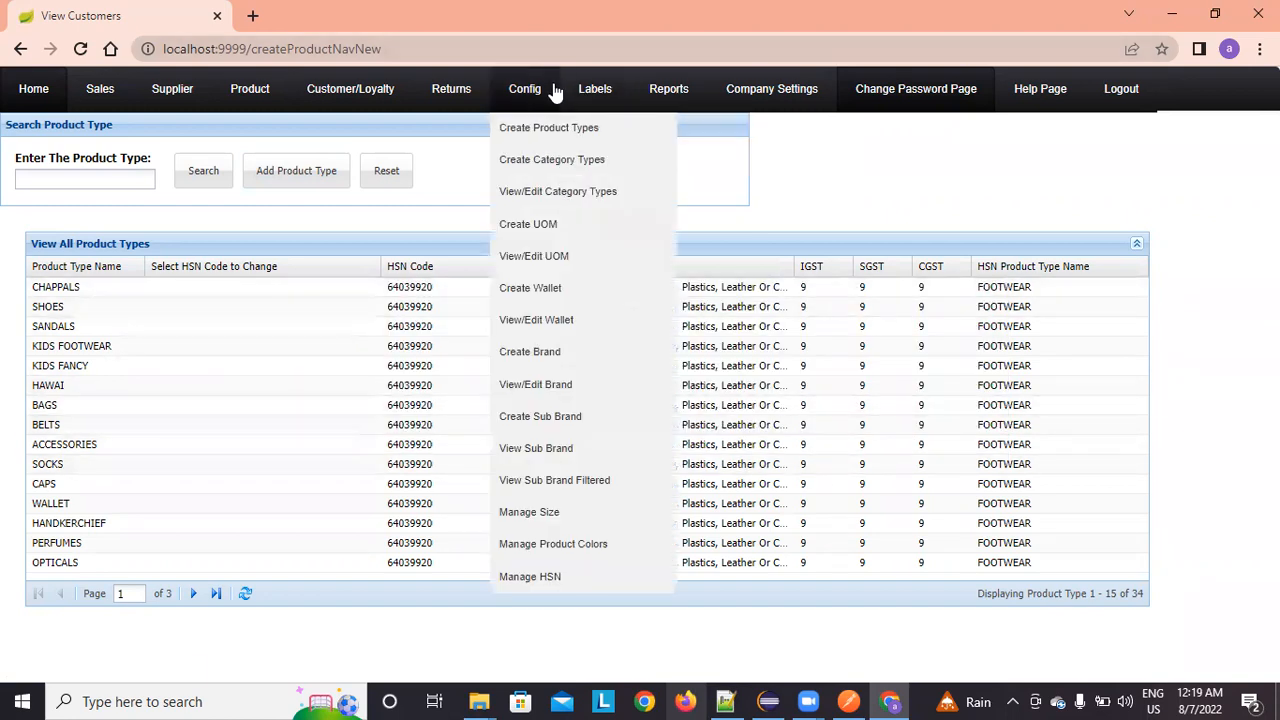
click(550, 576)
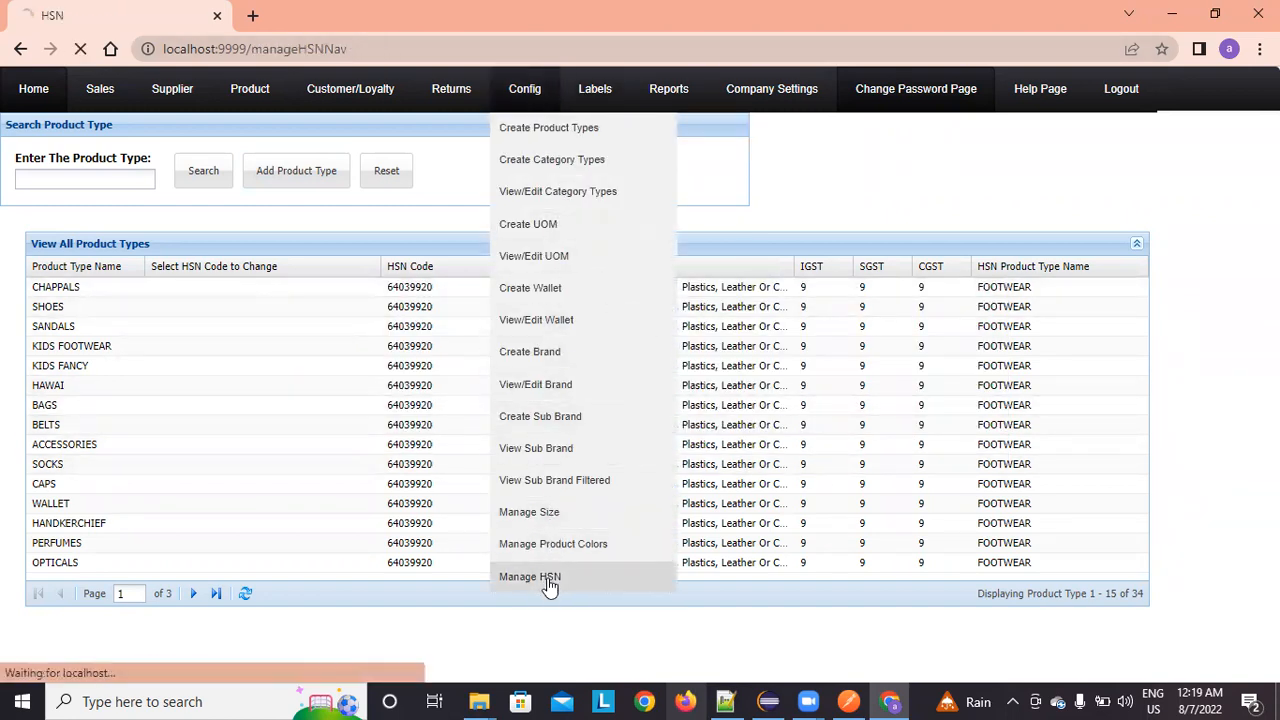
click(341, 176)
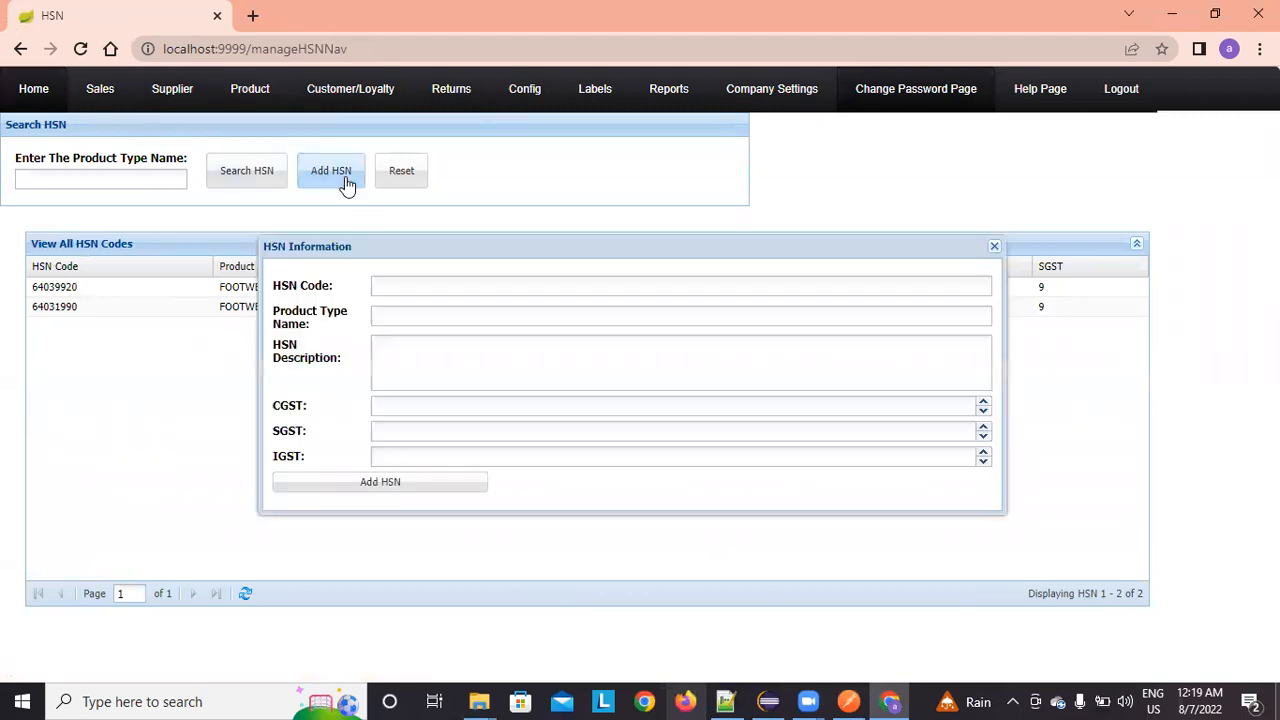
click(434, 284)
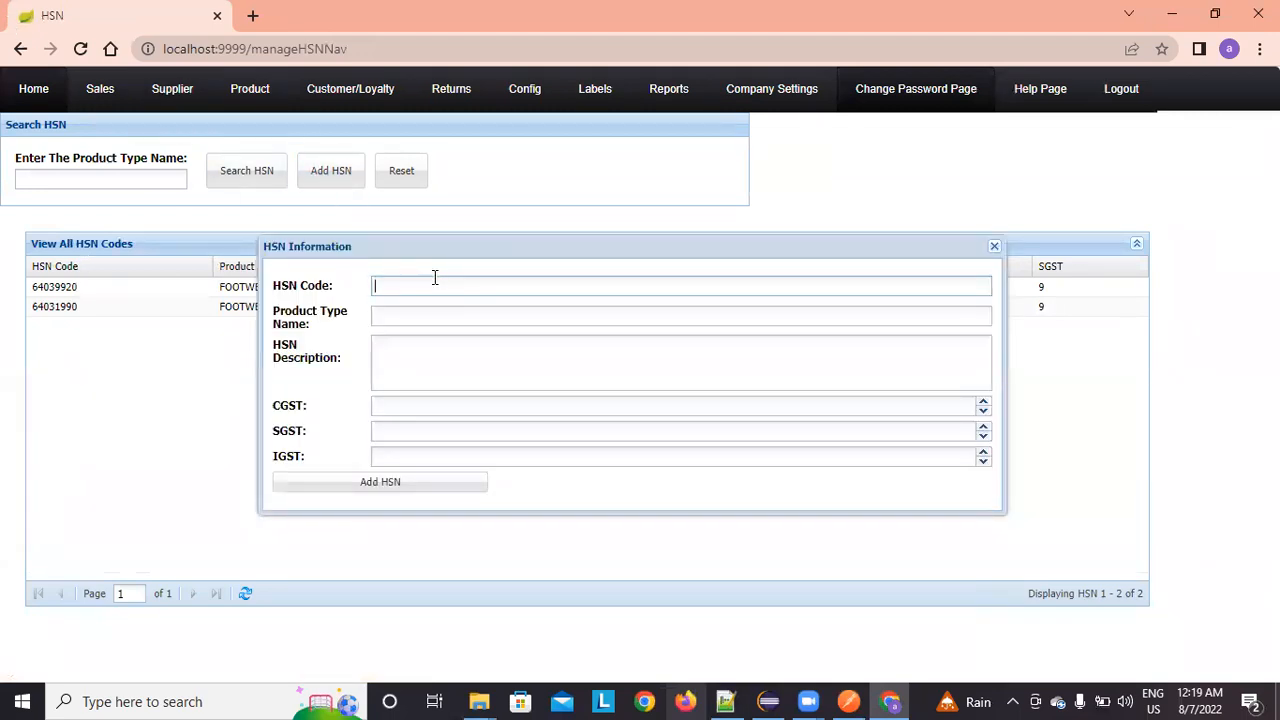
text(032940293)
click(393, 316)
text(HANDBAGS)
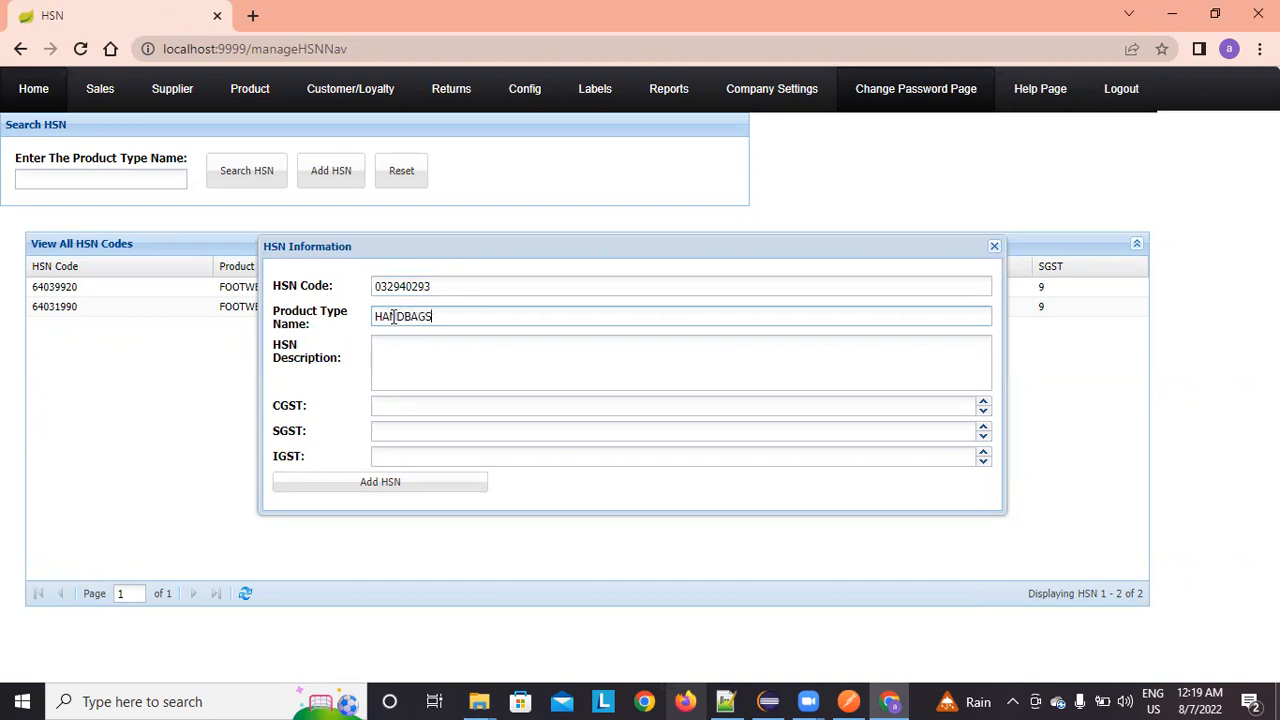
Step: Describe it as 'This is HSN COde for Handbags', set CGST 7, SGST 7, IGST 14, and save
click(444, 378)
text(This is )
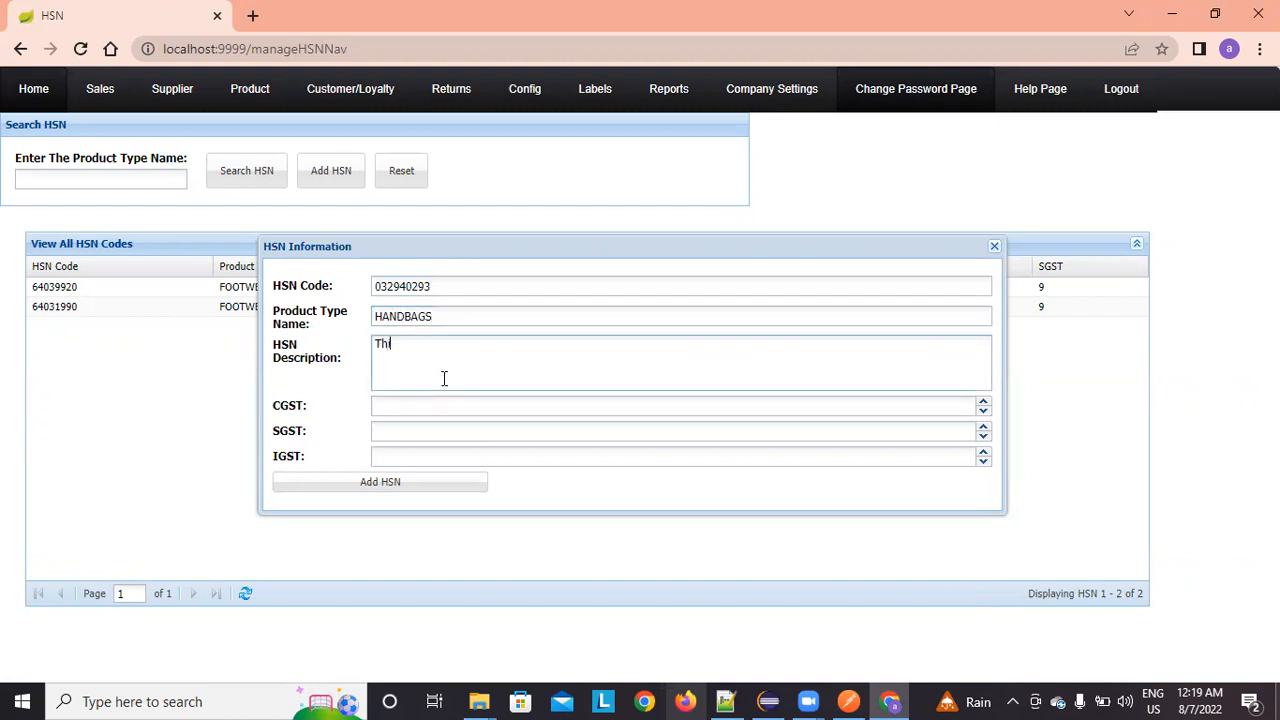
text(HSN COde for Han)
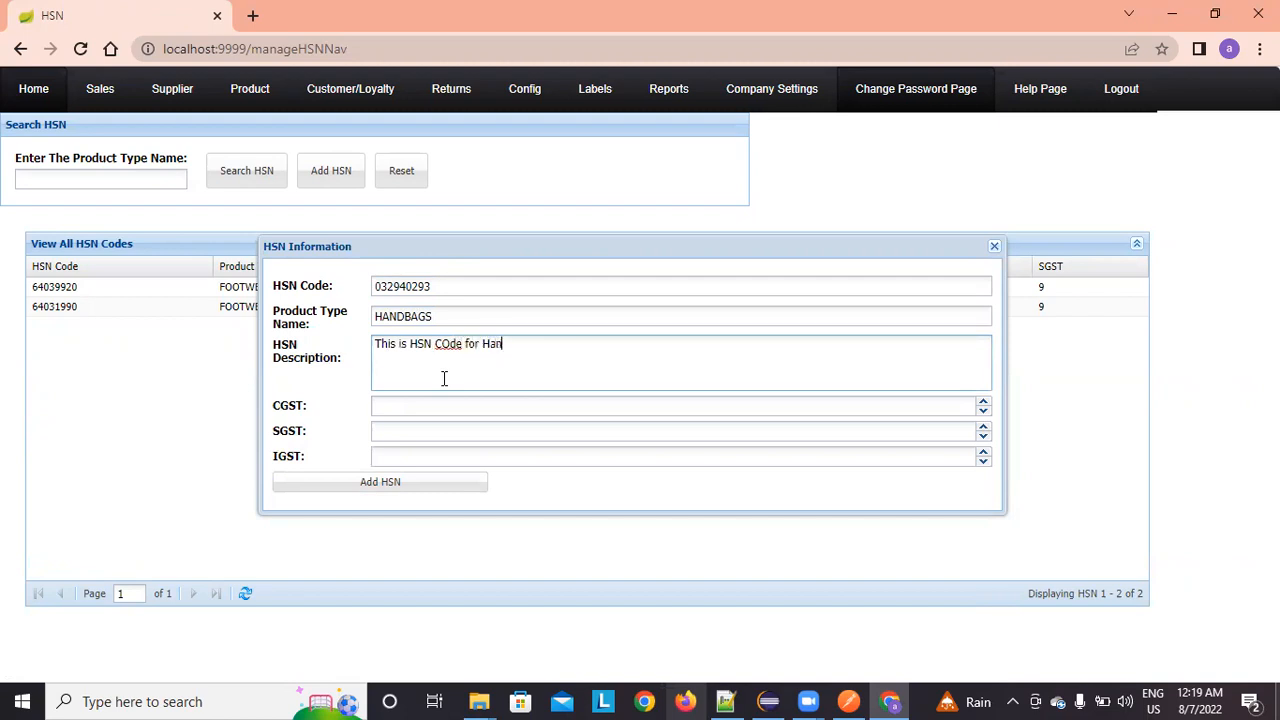
text(dbags)
click(444, 426)
click(442, 413)
key(Tab)
text(7)
key(Tab)
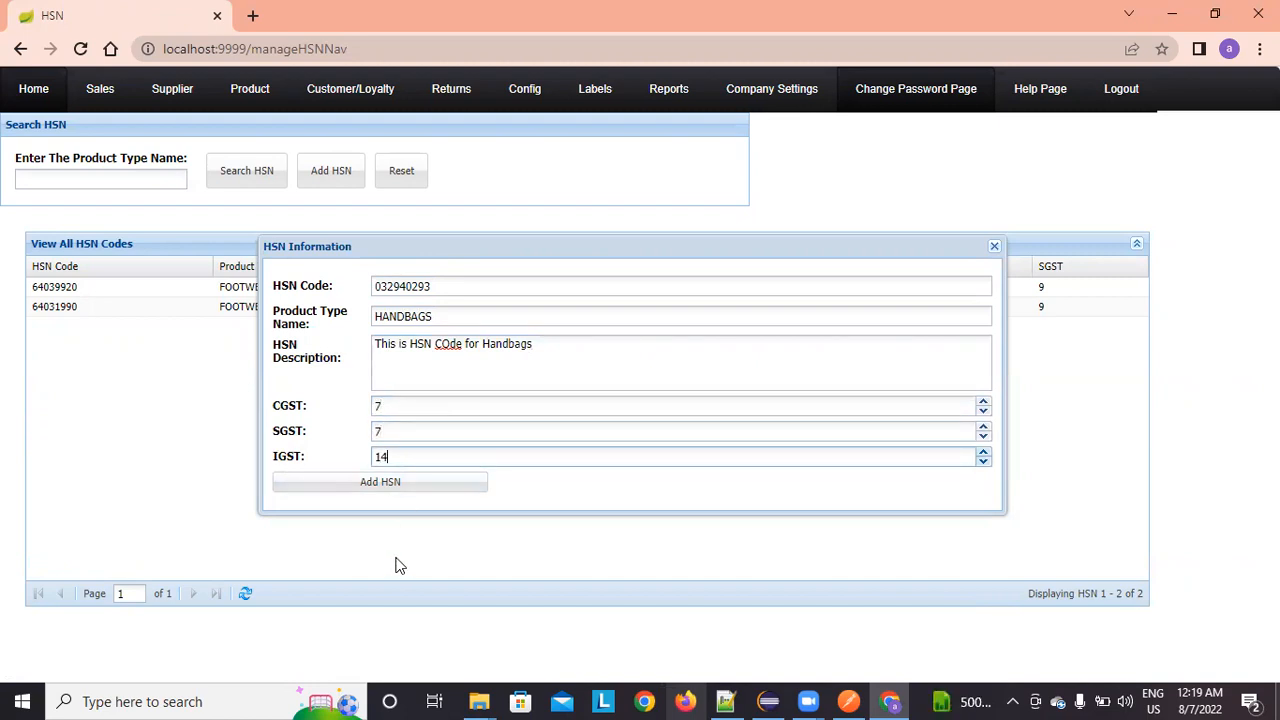
click(397, 492)
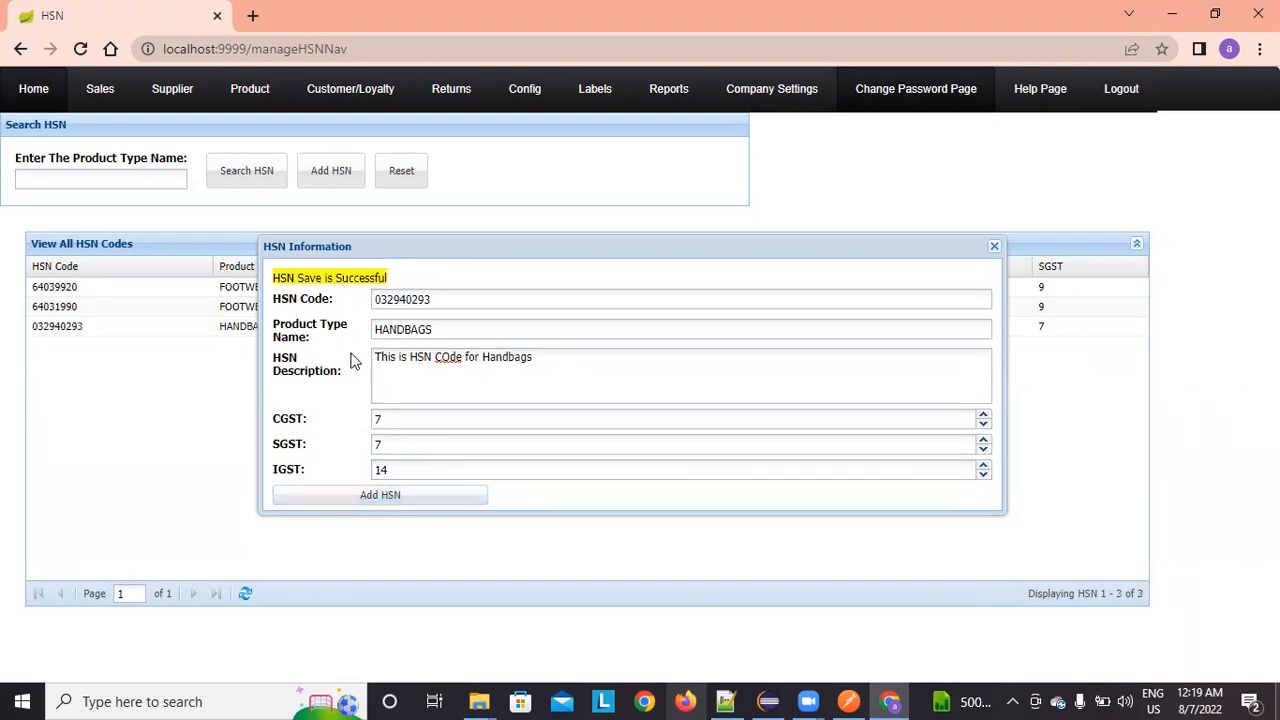
click(994, 246)
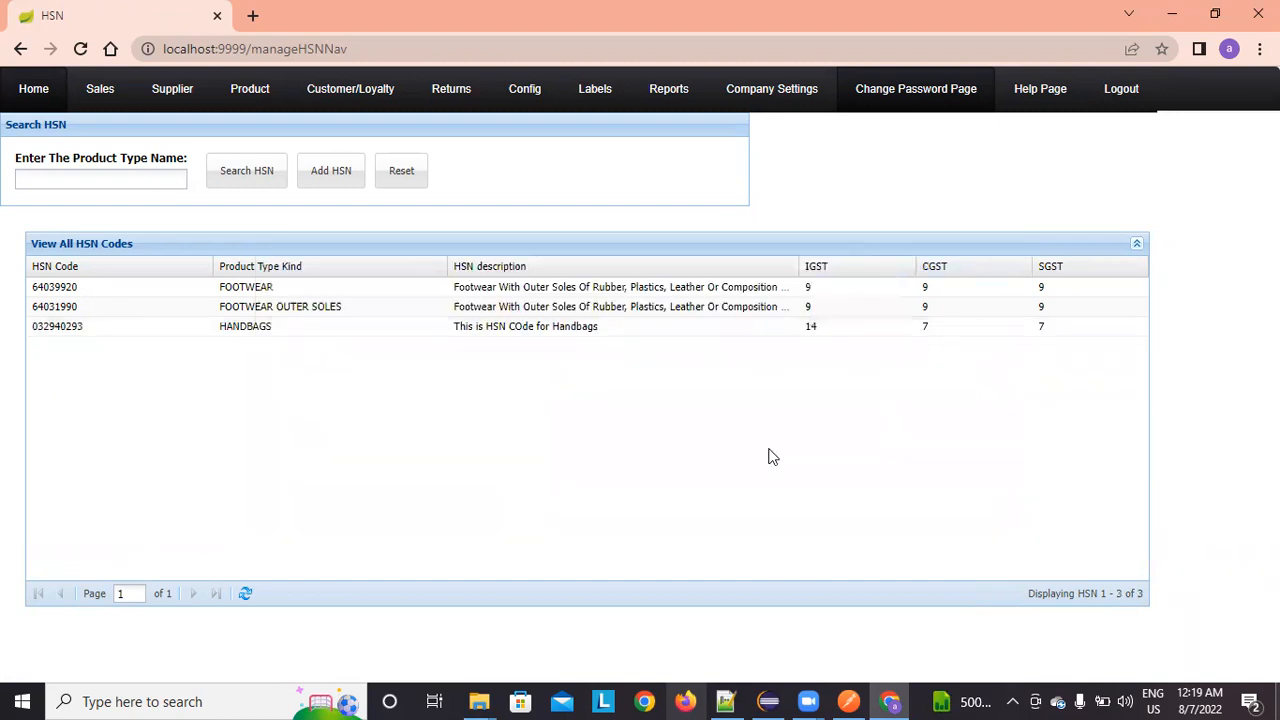
Step: Edit the HANDBAGS HSN row, changing IGST from 14 to 12, and update it
double_click(631, 327)
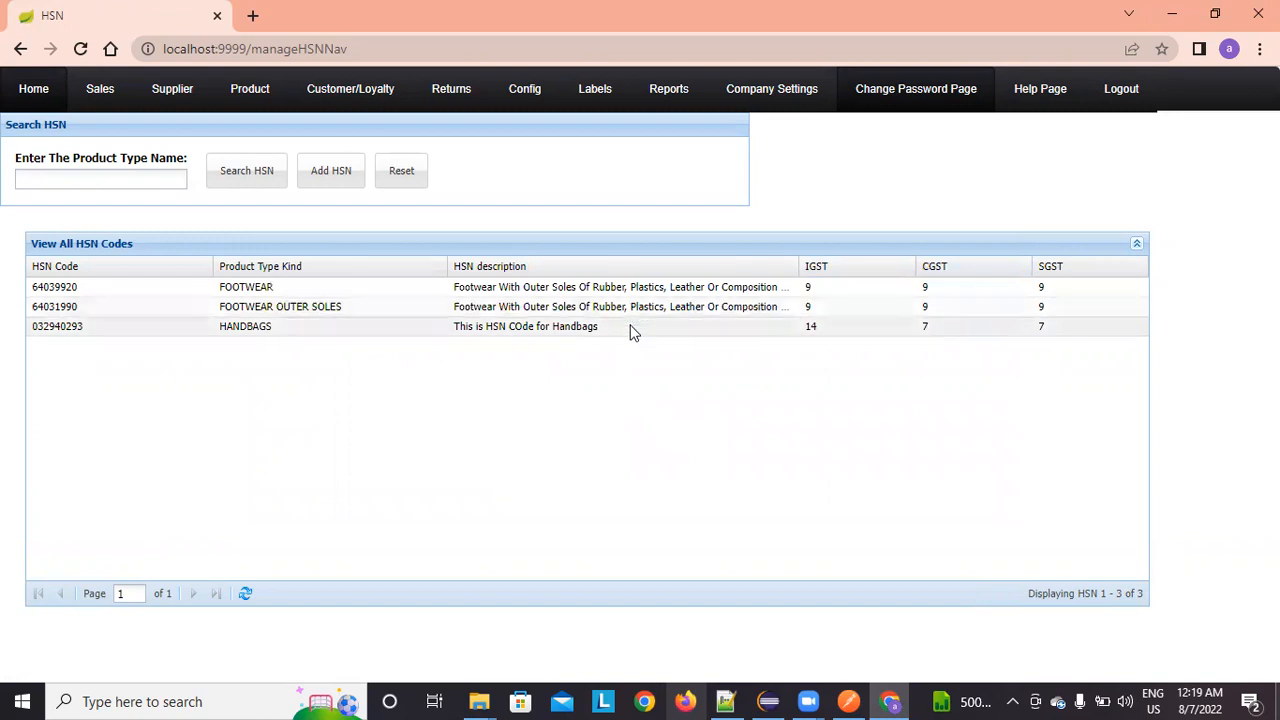
click(836, 333)
key(BackSpace)
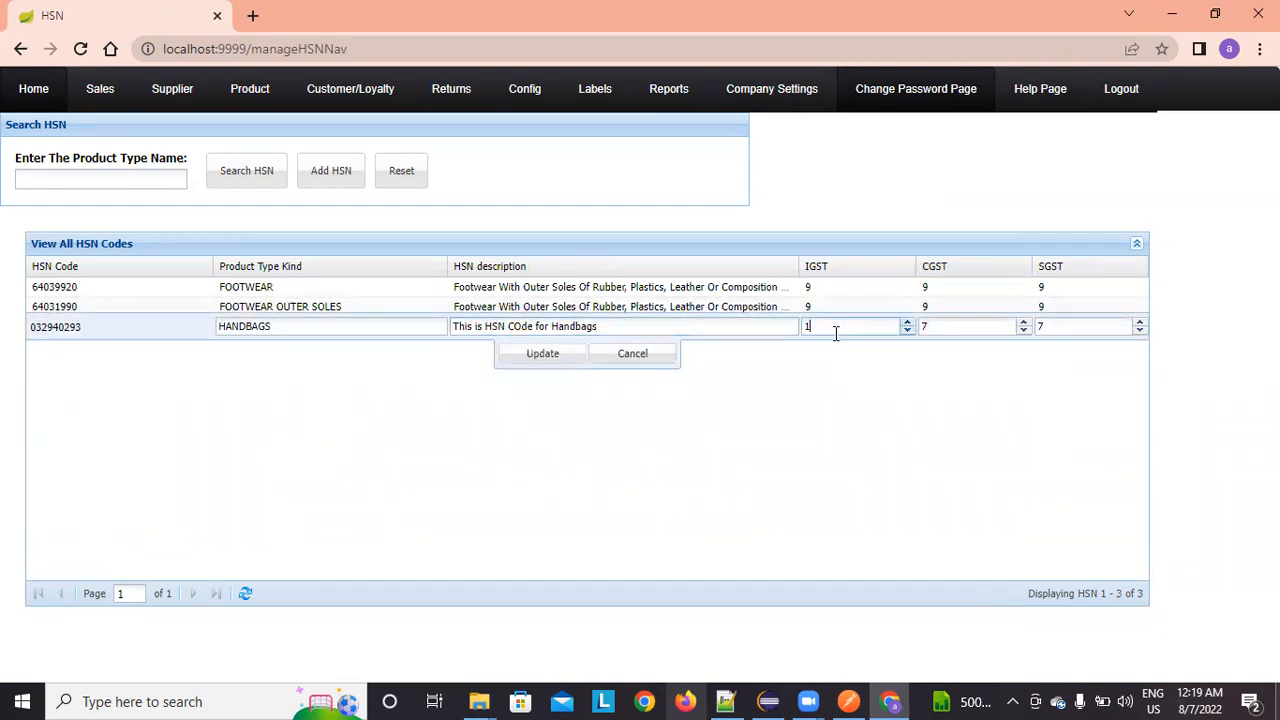
text(2)
click(541, 359)
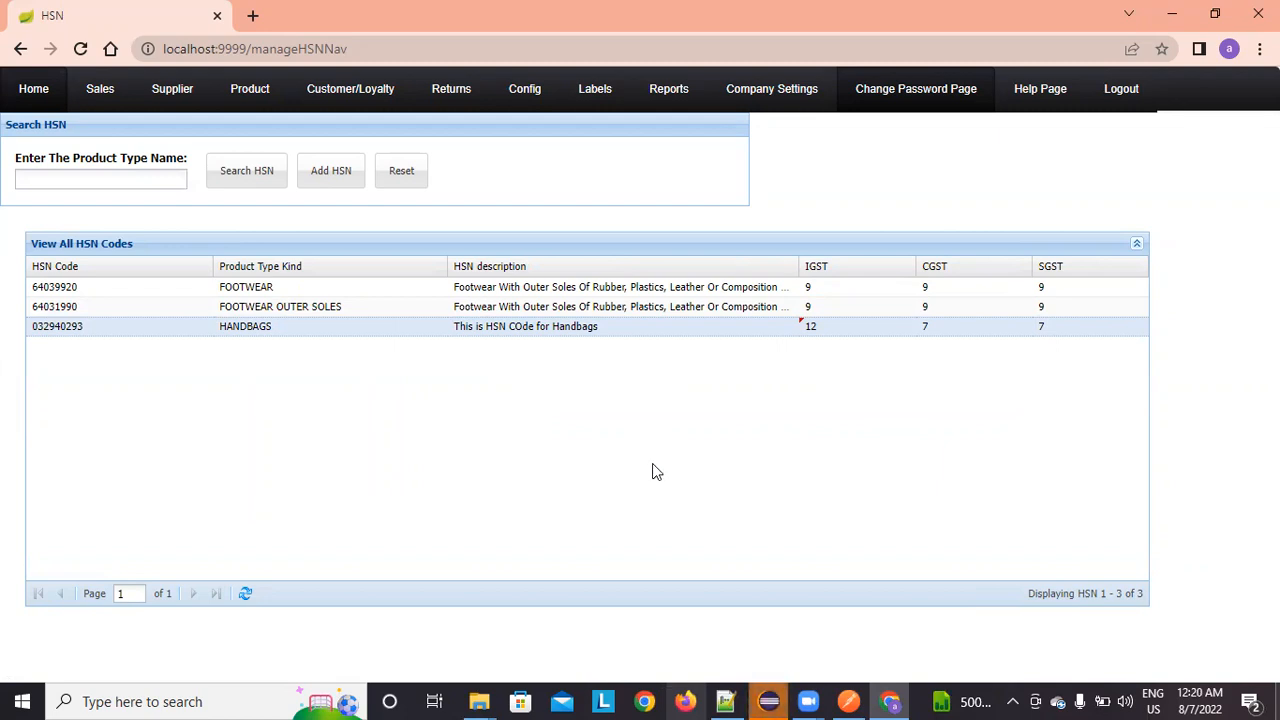
Step: Add product type HANDBAGS linked to HSN code 032940293 via Config > Create Product Types
click(40, 92)
mouse_move(548, 120)
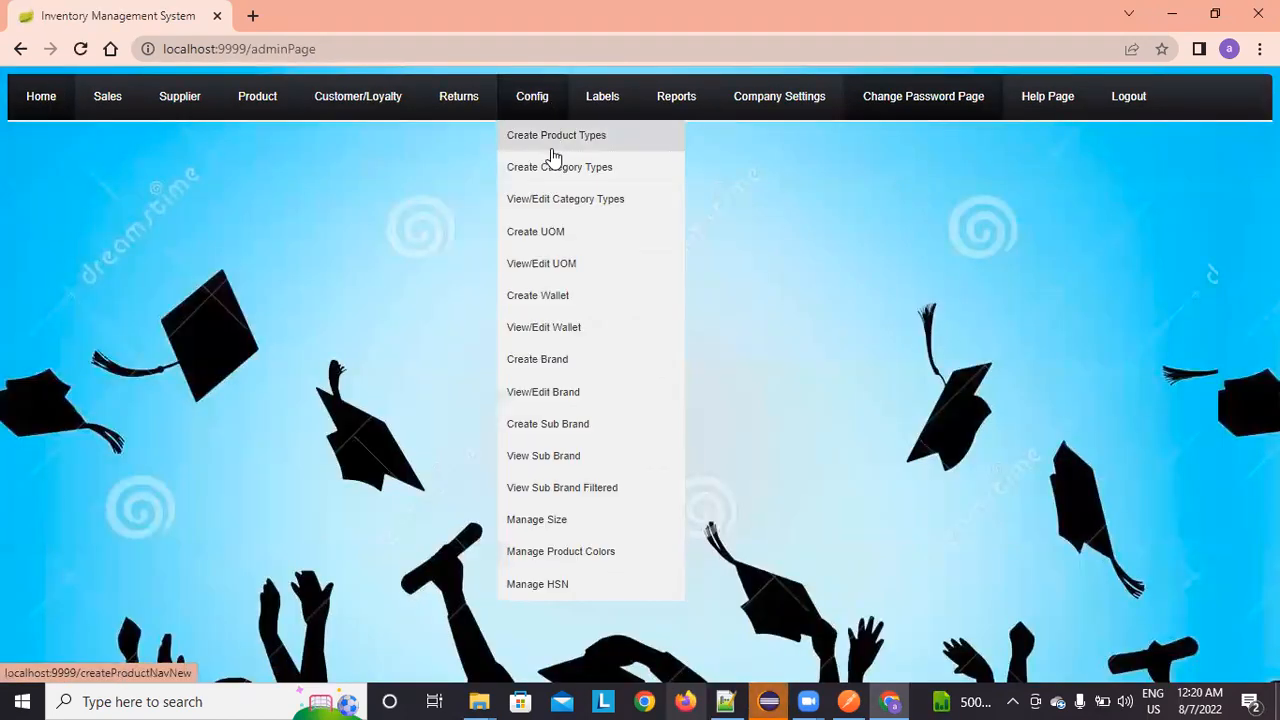
click(551, 152)
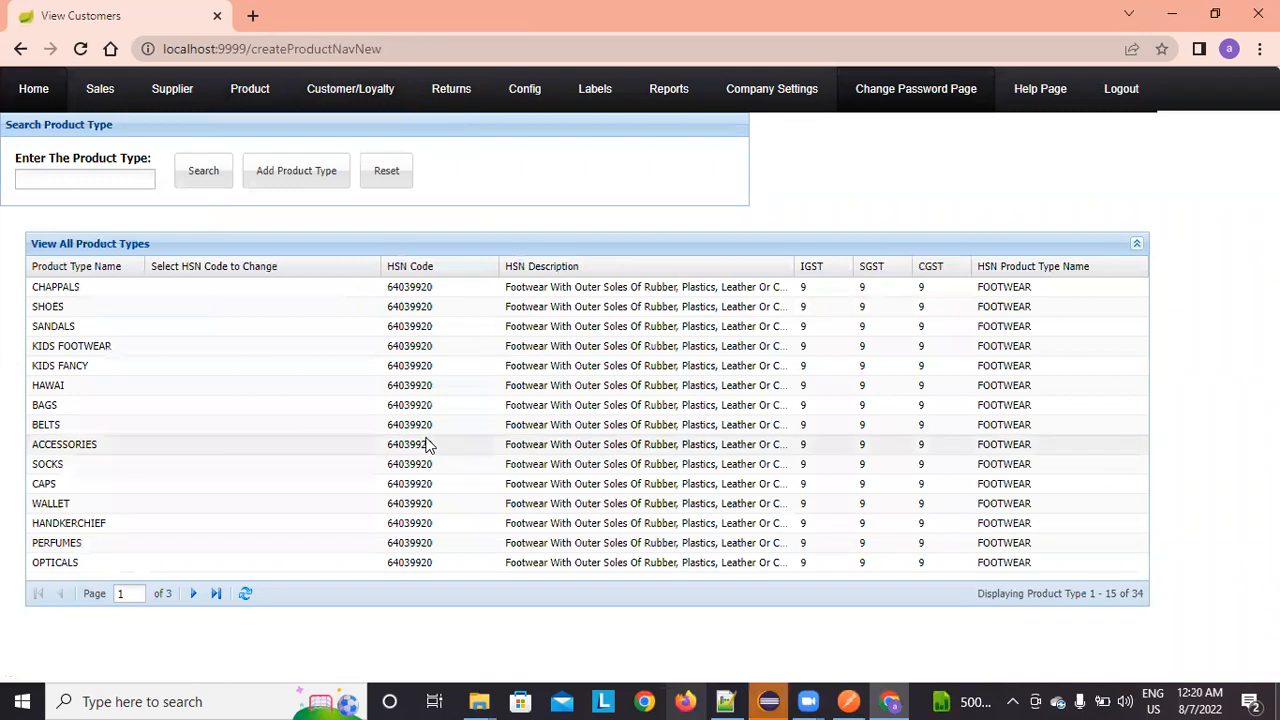
click(322, 176)
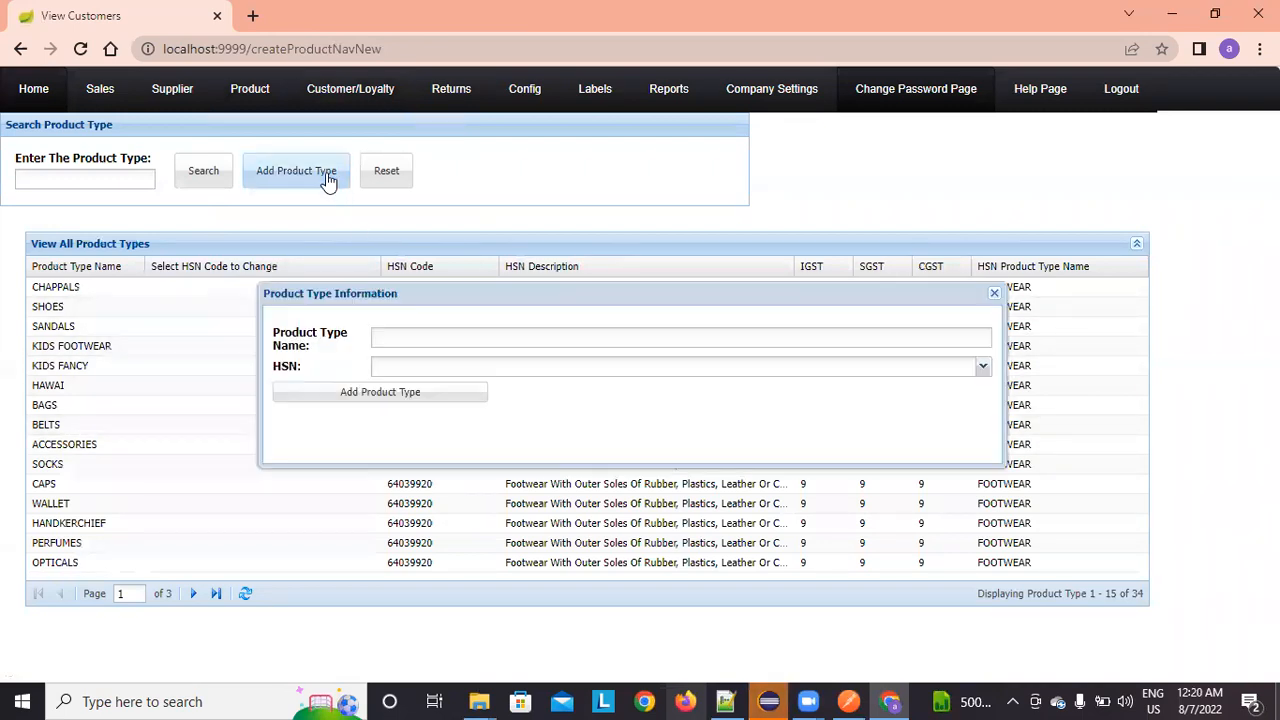
click(967, 344)
text(HANDBAGS)
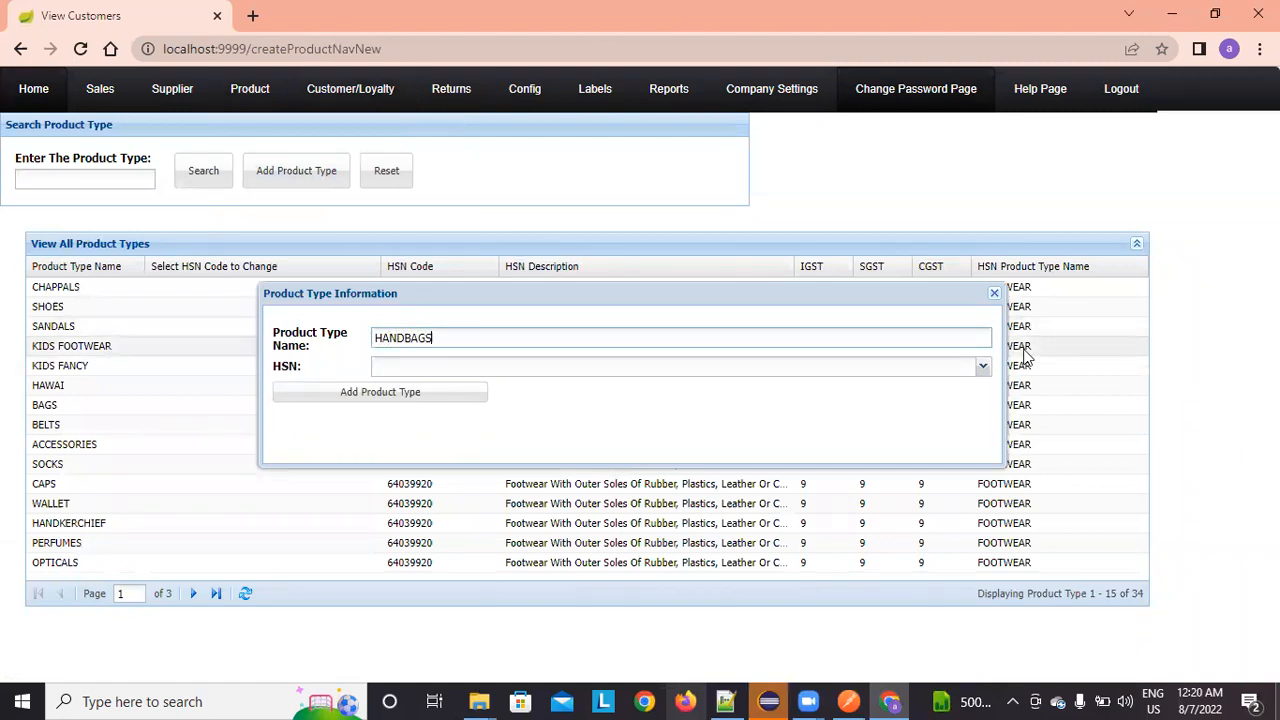
click(989, 366)
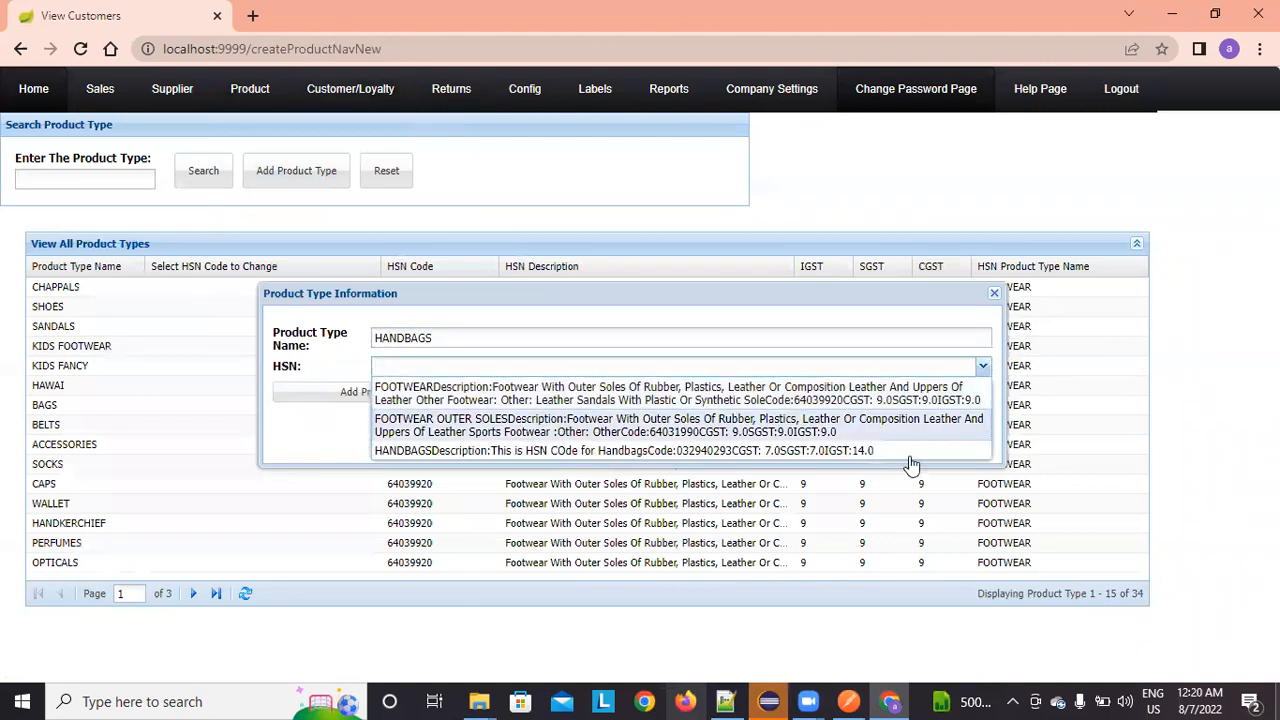
click(869, 455)
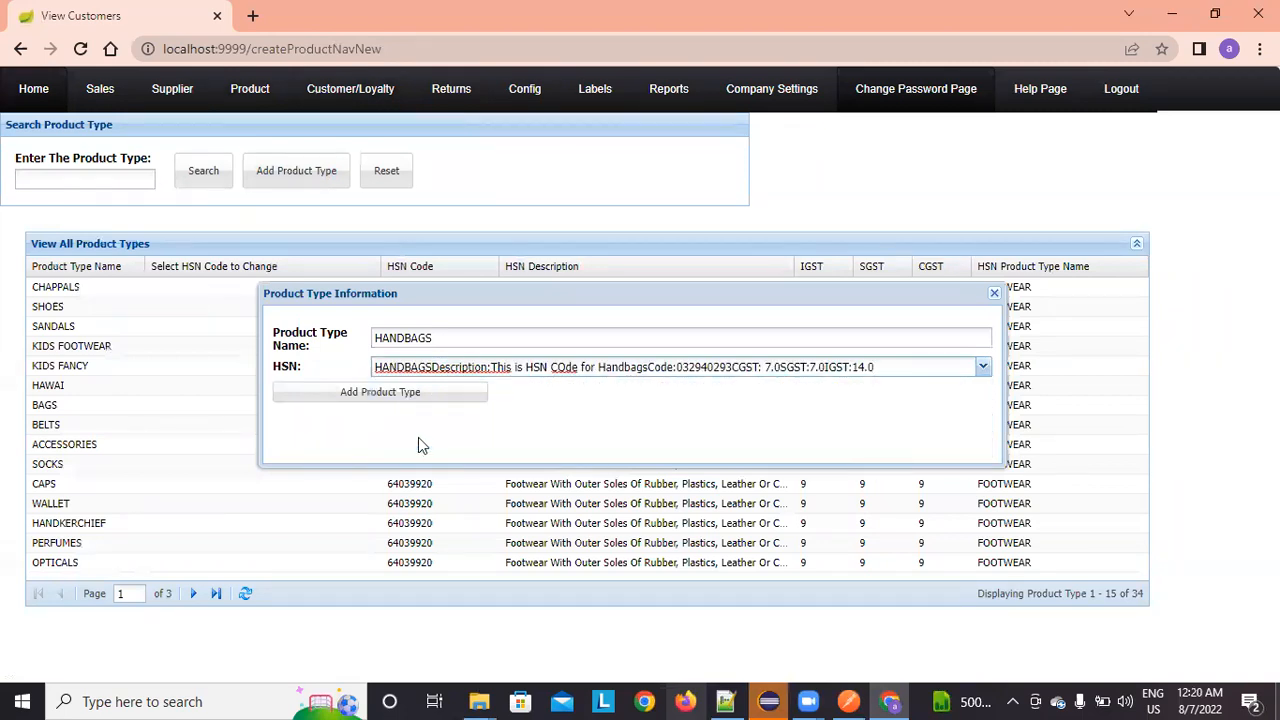
click(410, 395)
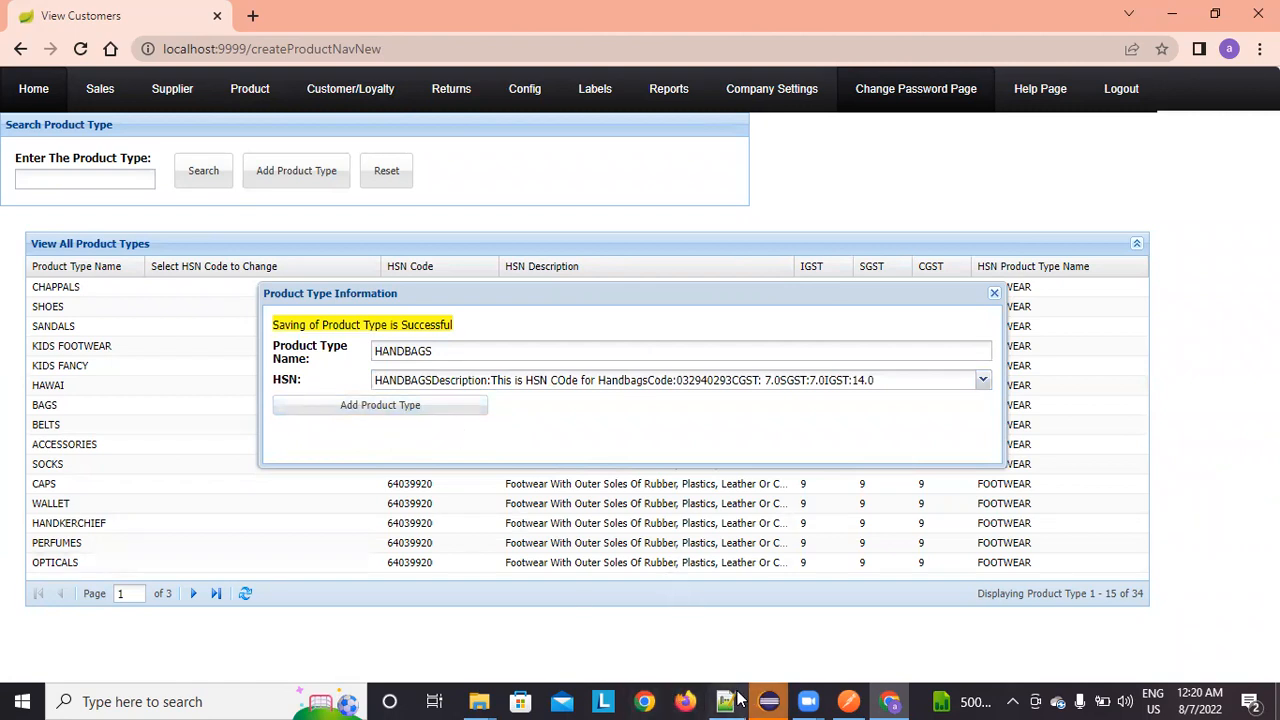
Step: Resume the paused request in the Eclipse debugger and return to the browser
click(770, 700)
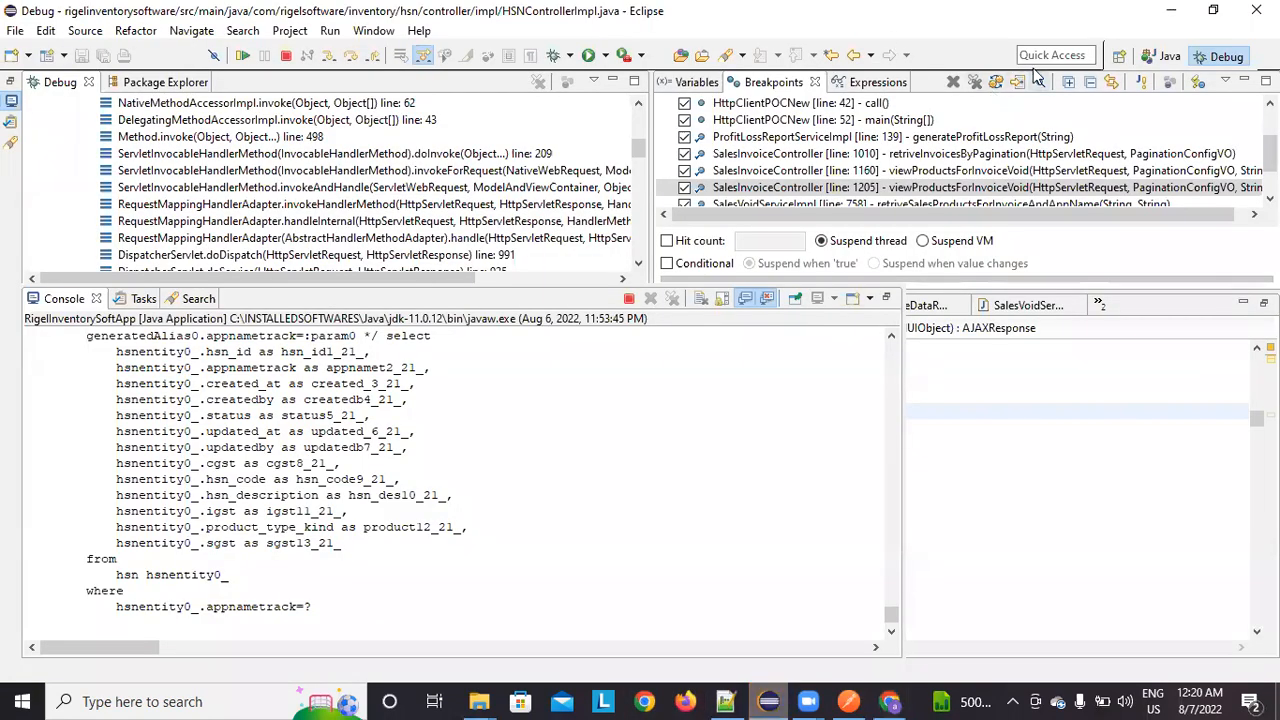
click(242, 55)
click(1171, 10)
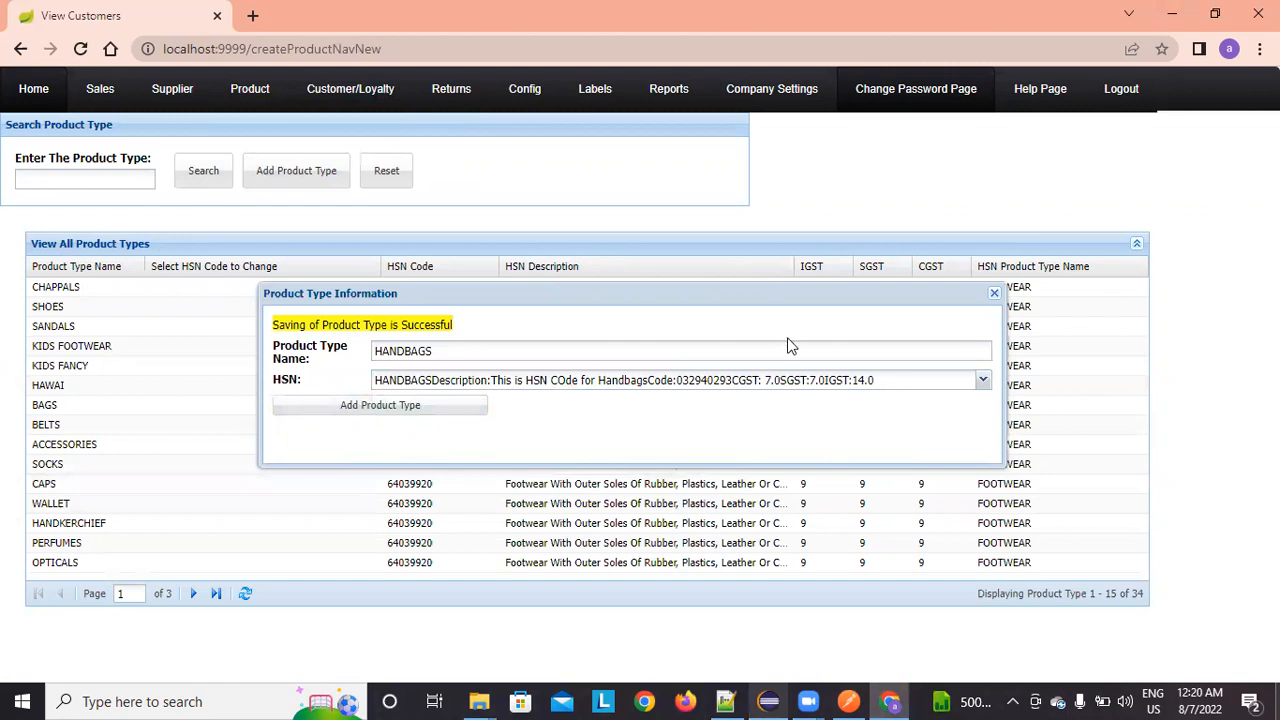
Step: Page to the third product-type page, inspect the HANDBAGS row without changes, and return Home
click(992, 295)
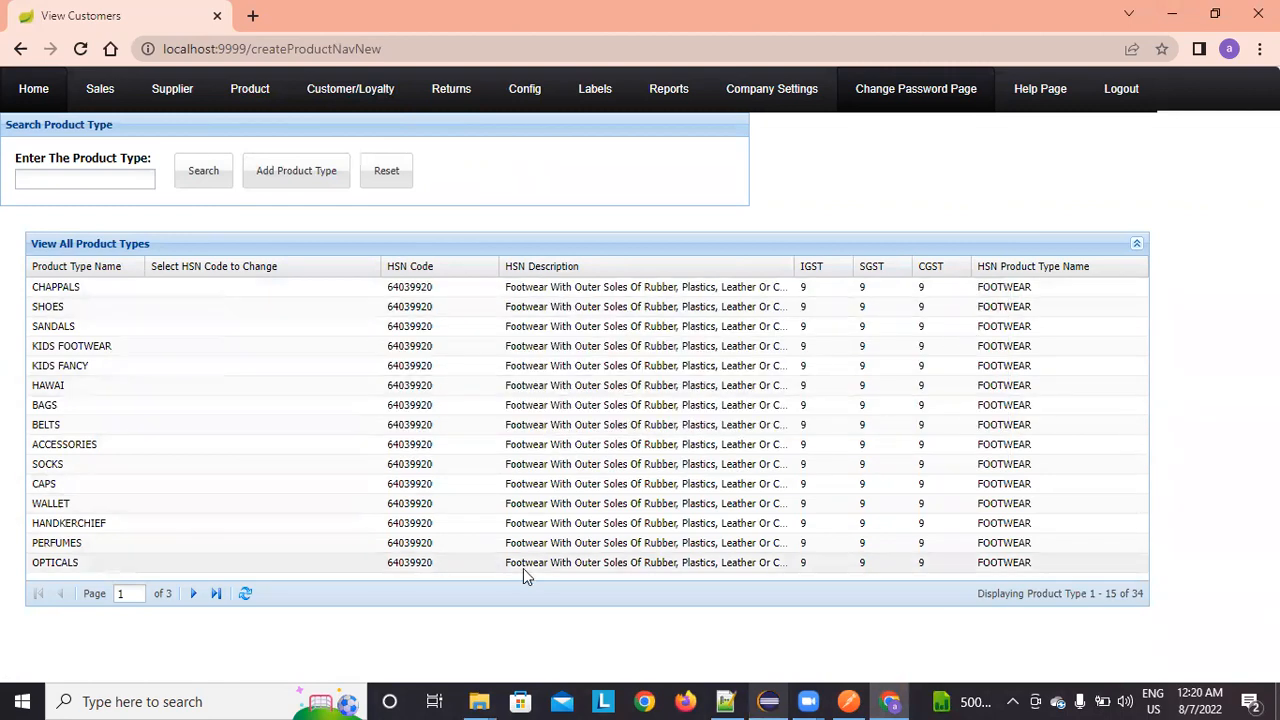
click(195, 593)
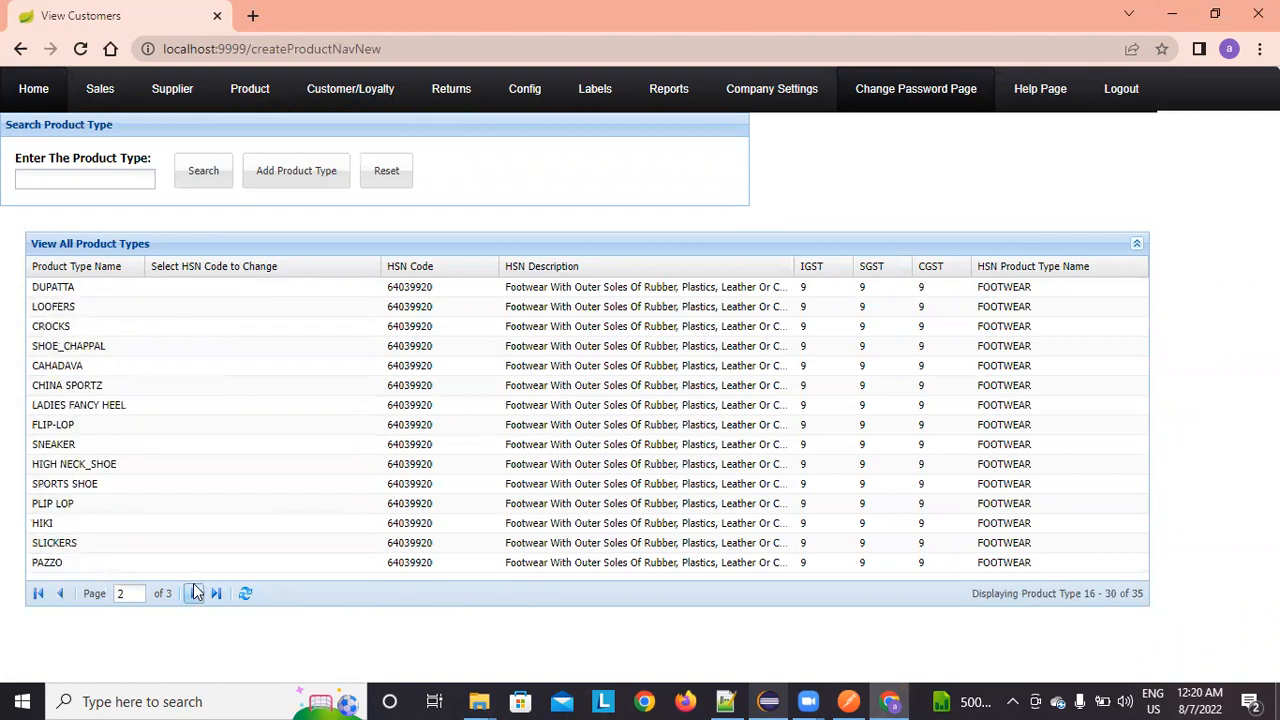
click(195, 593)
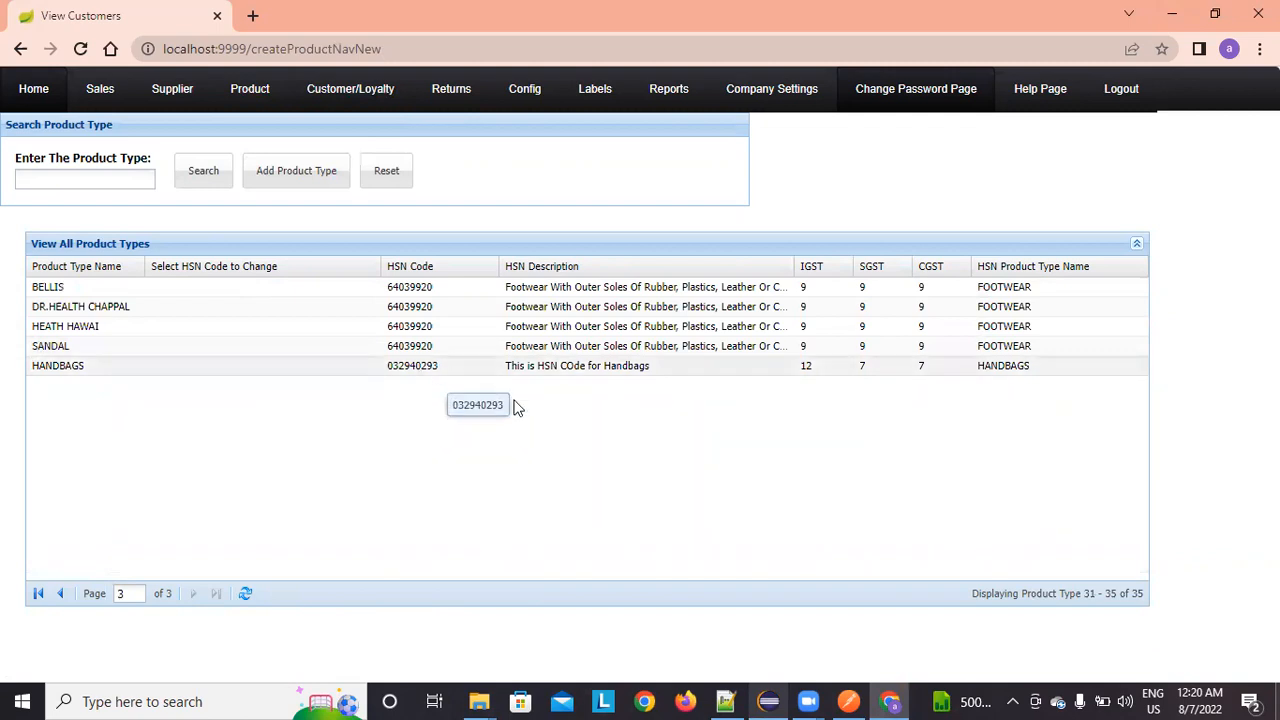
double_click(738, 366)
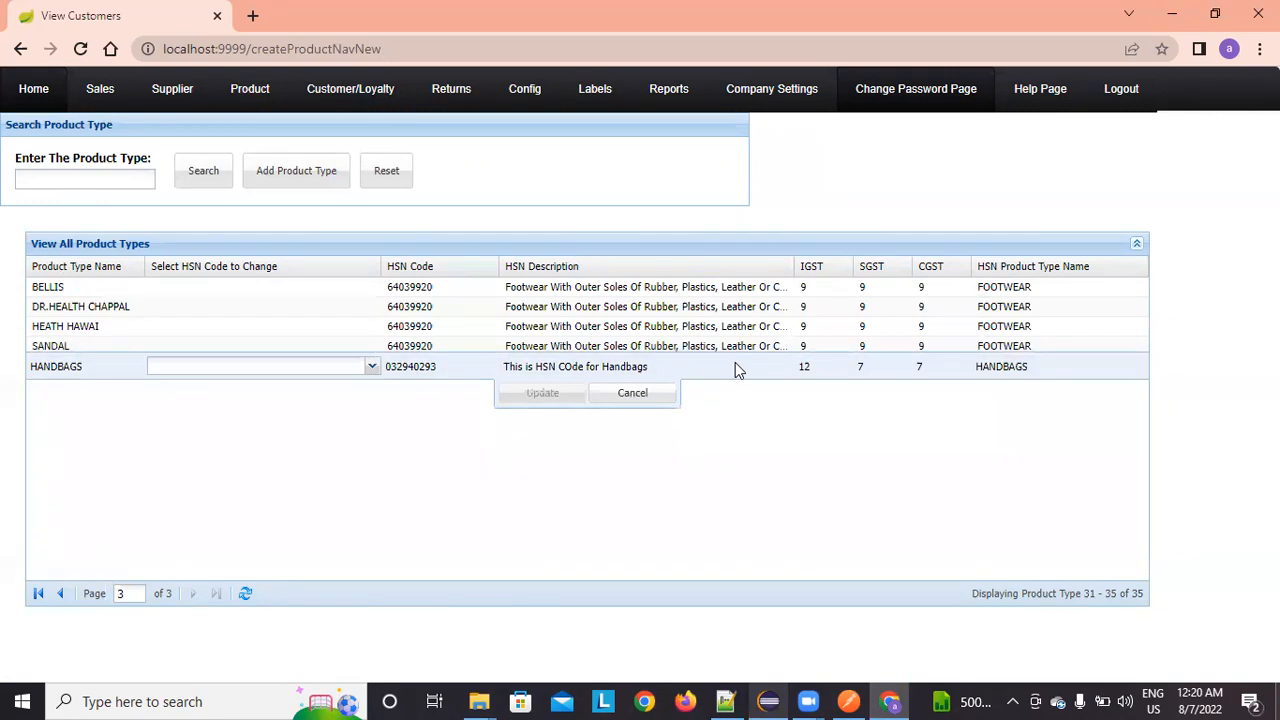
click(634, 398)
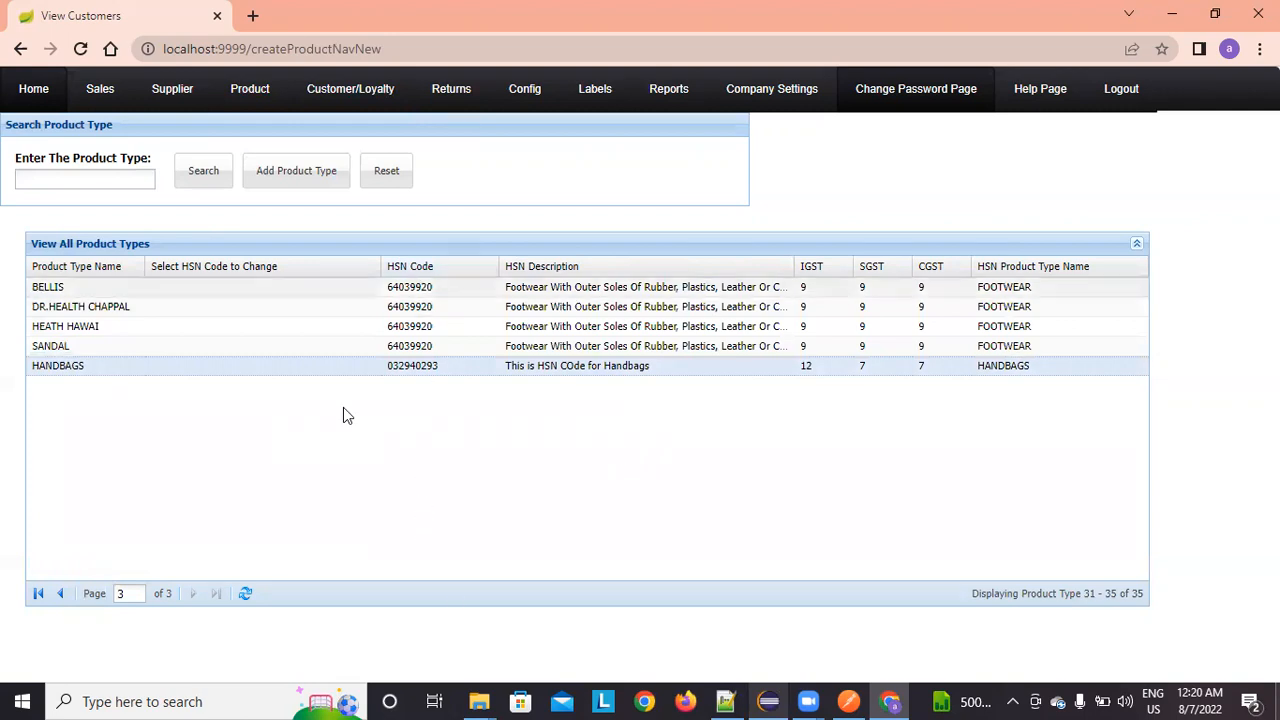
click(33, 89)
Step: Add category type FASHIONHANDBAG under the HANDBAGS product type
mouse_move(531, 97)
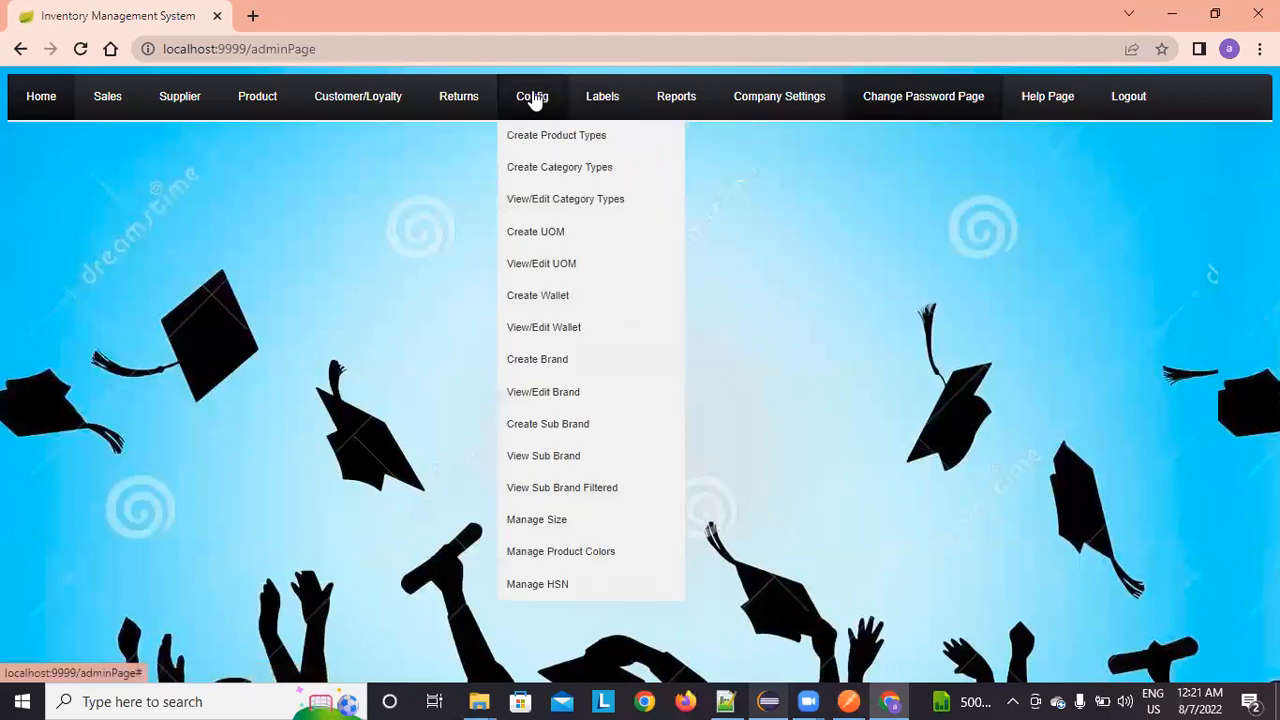
click(535, 170)
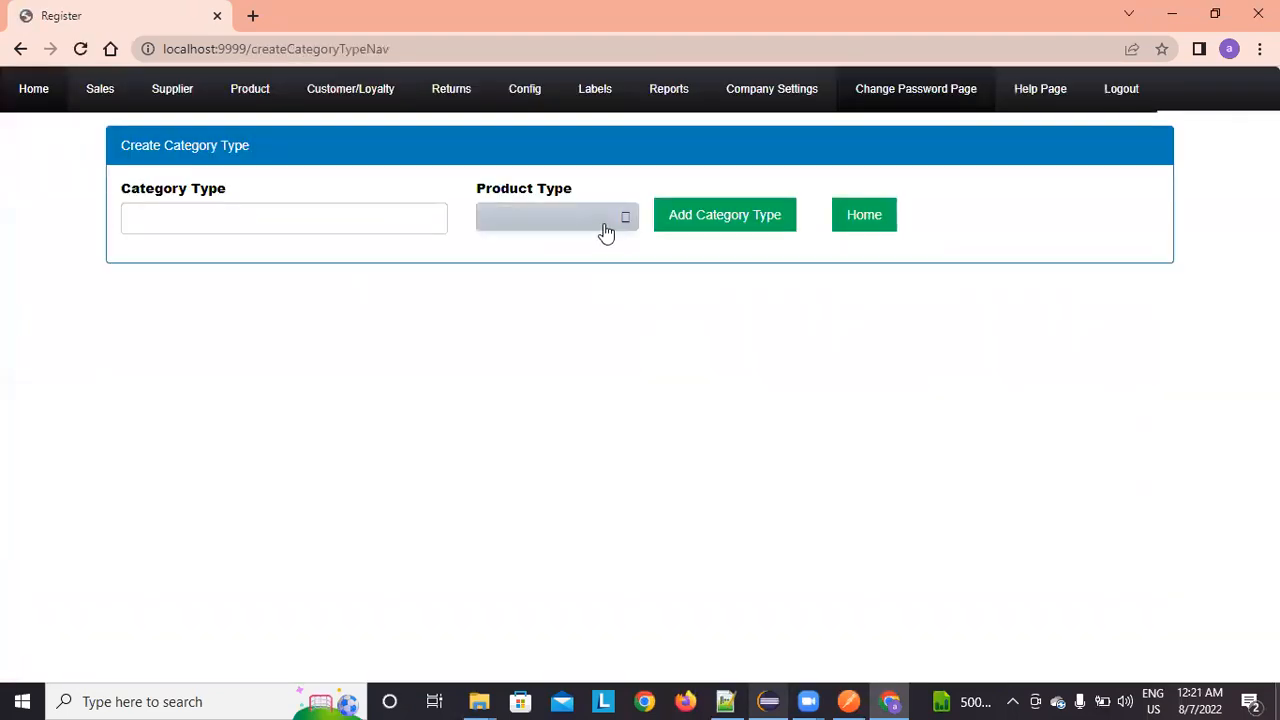
click(607, 228)
drag(627, 262, 629, 412)
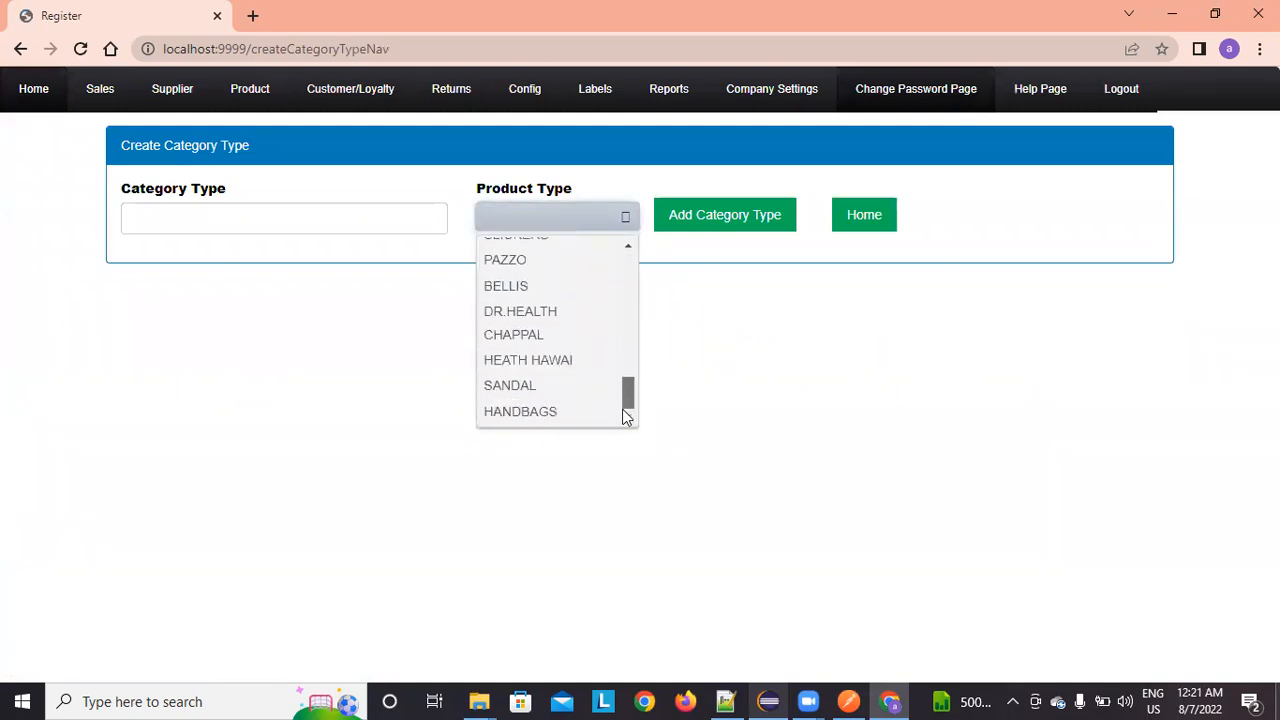
click(562, 412)
click(217, 213)
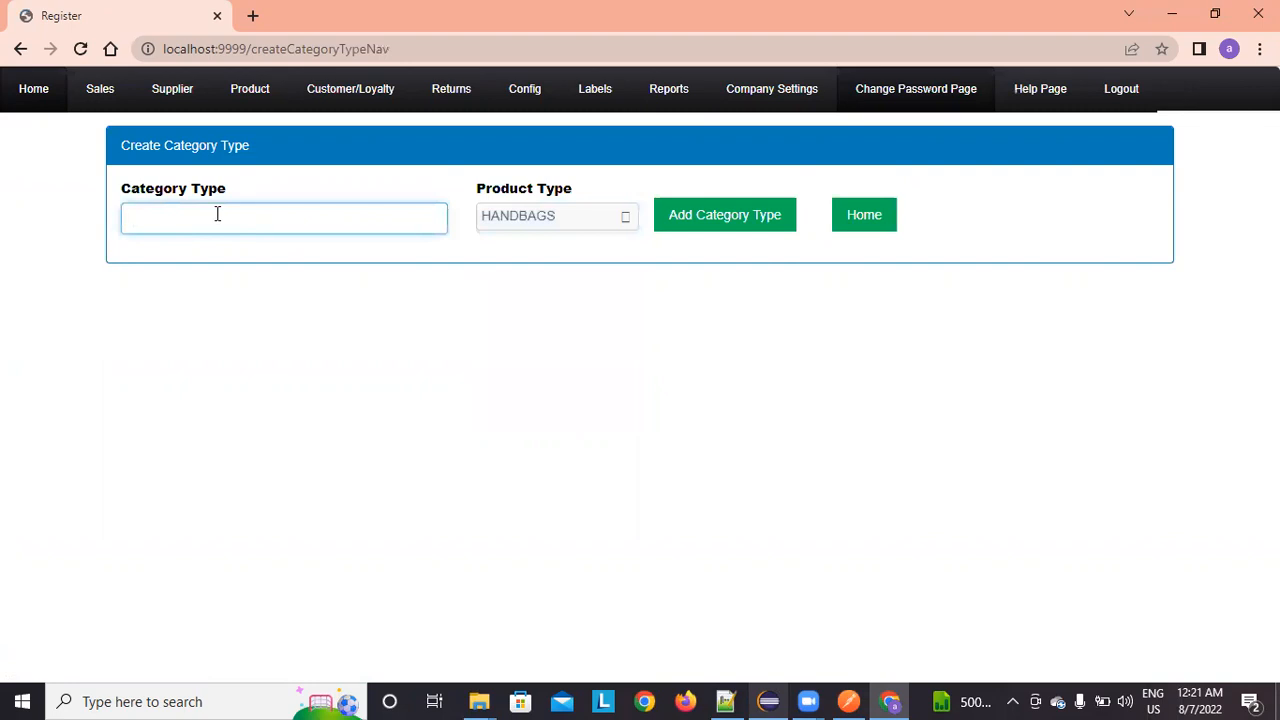
text(FASHIONHANDBAG)
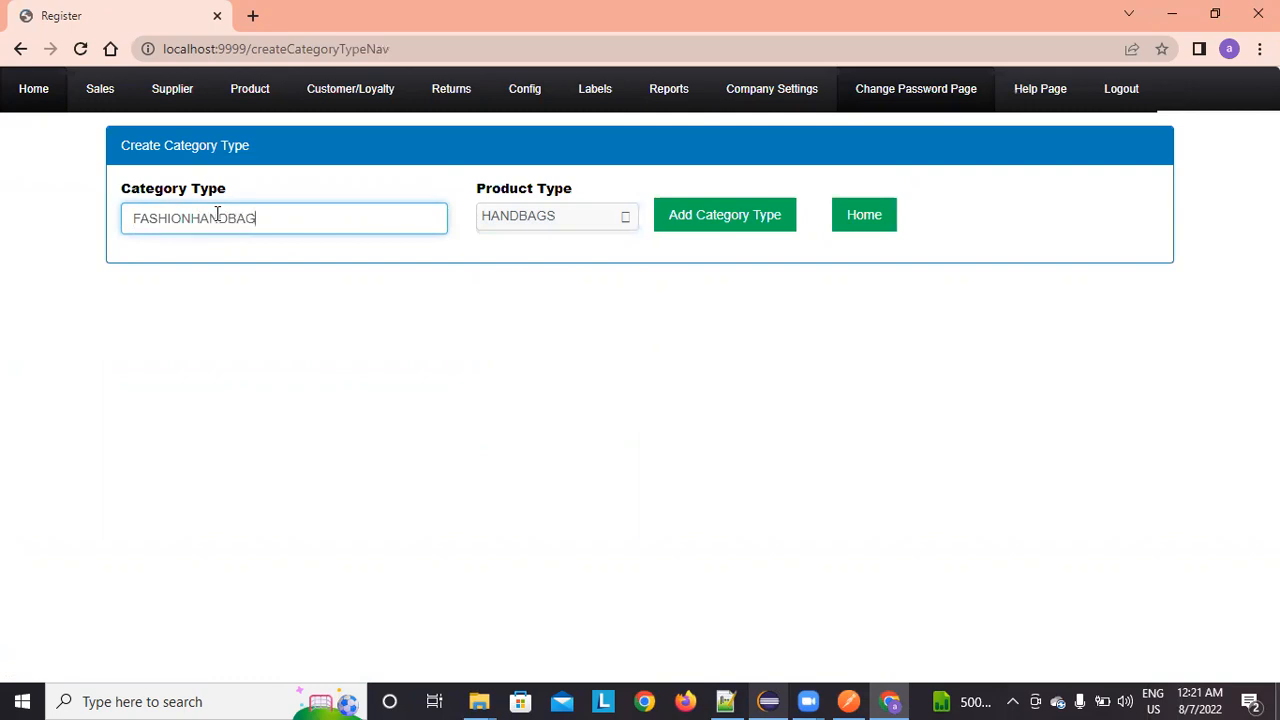
click(690, 215)
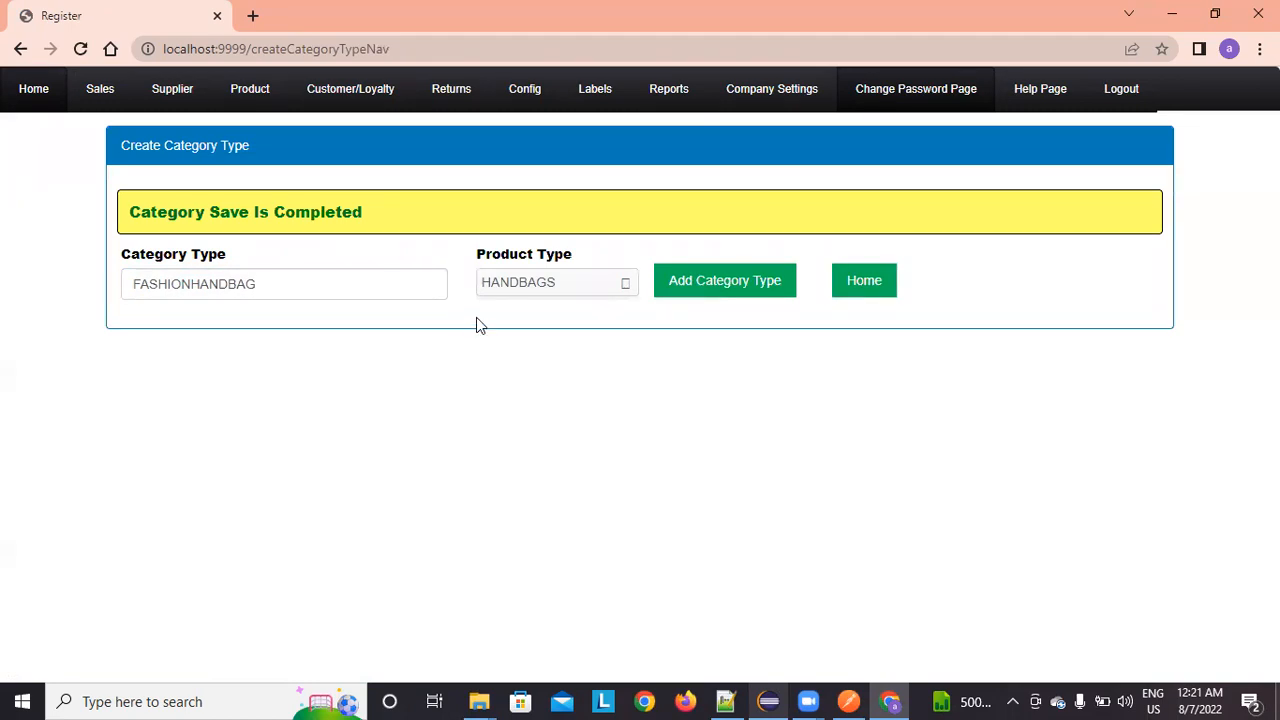
Step: Add a second HANDBAGS category type, KIDSHANDBAG, then return to the home page
drag(331, 280, 84, 254)
key(BackSpace)
text(K)
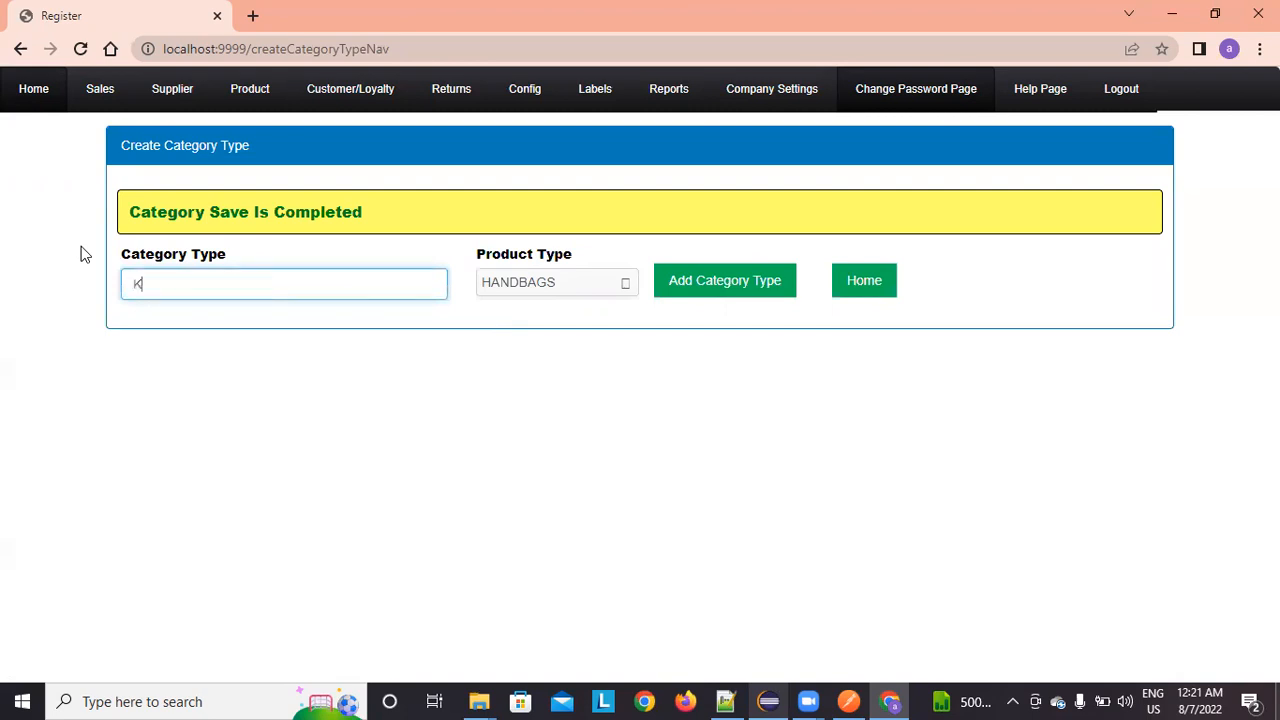
text(IDSHANDBAG)
click(674, 283)
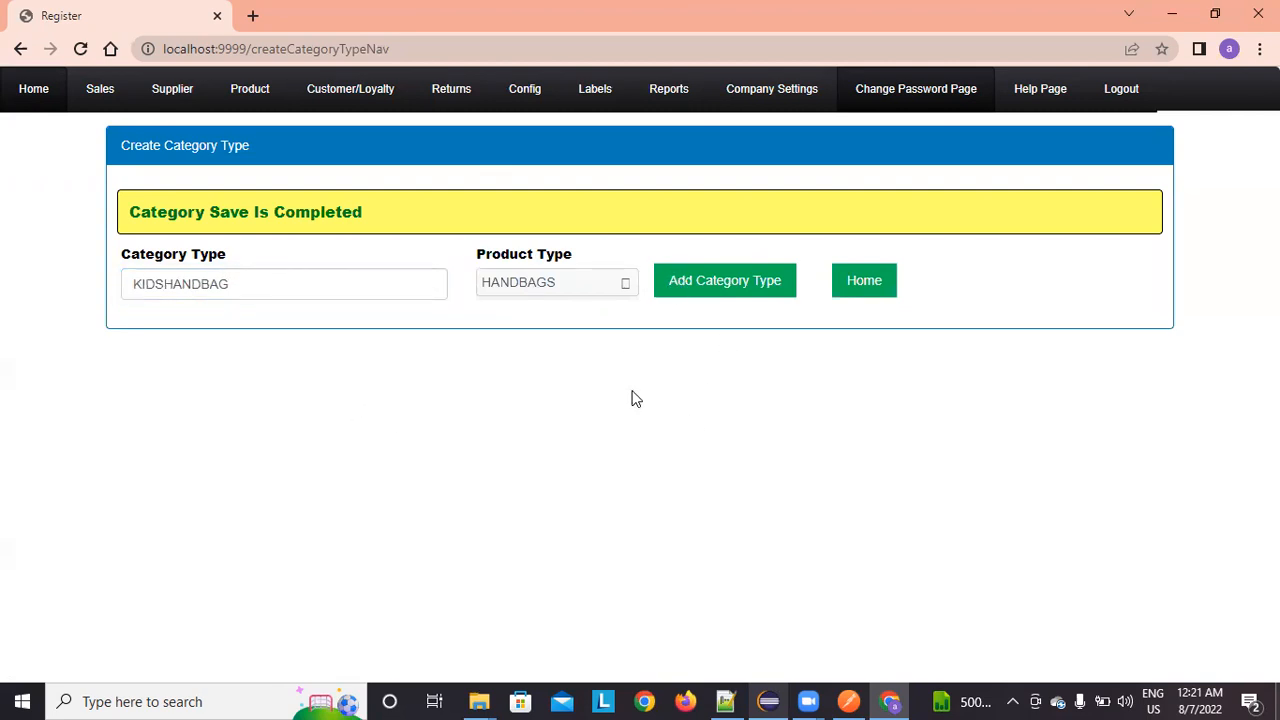
click(857, 280)
mouse_move(543, 100)
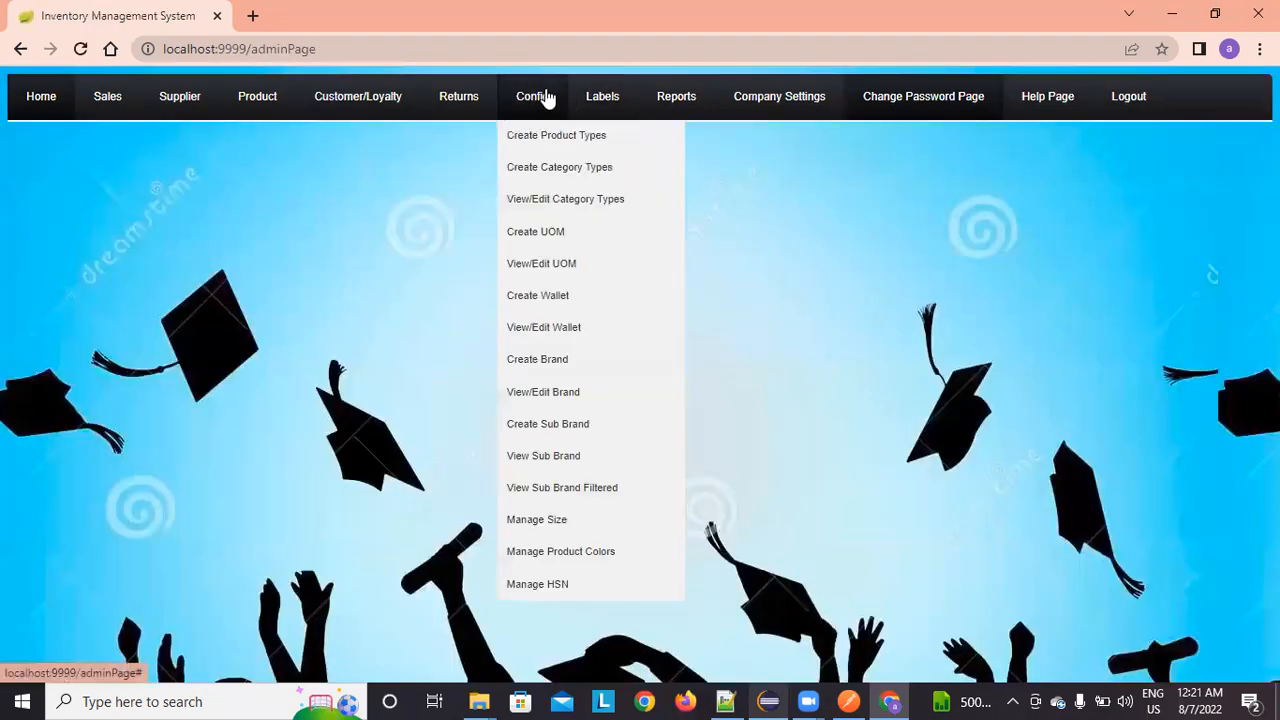
click(555, 198)
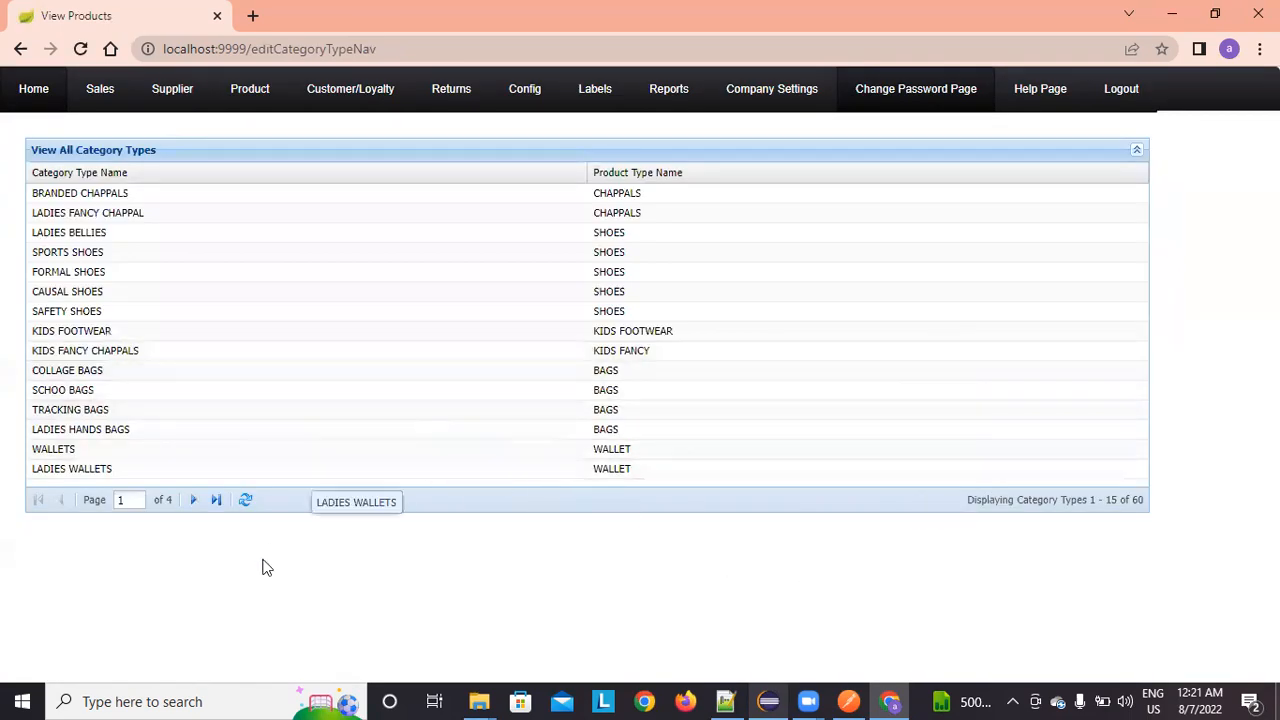
click(215, 500)
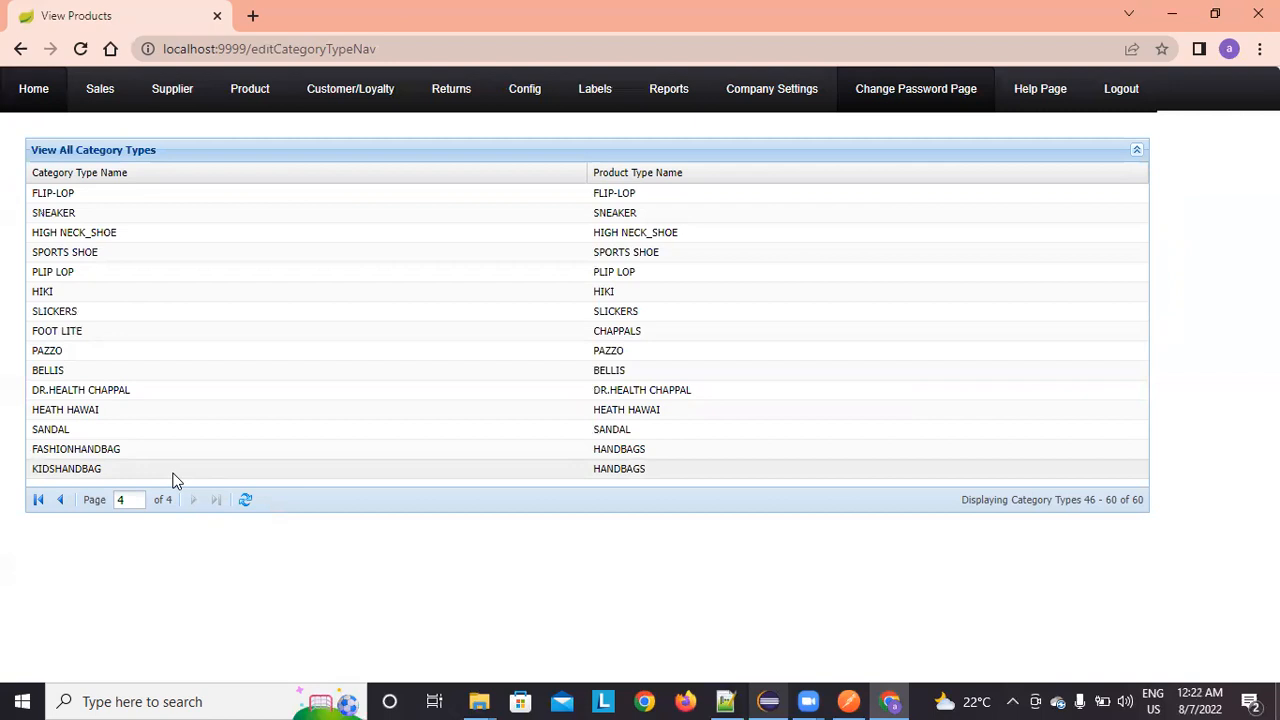
click(12, 89)
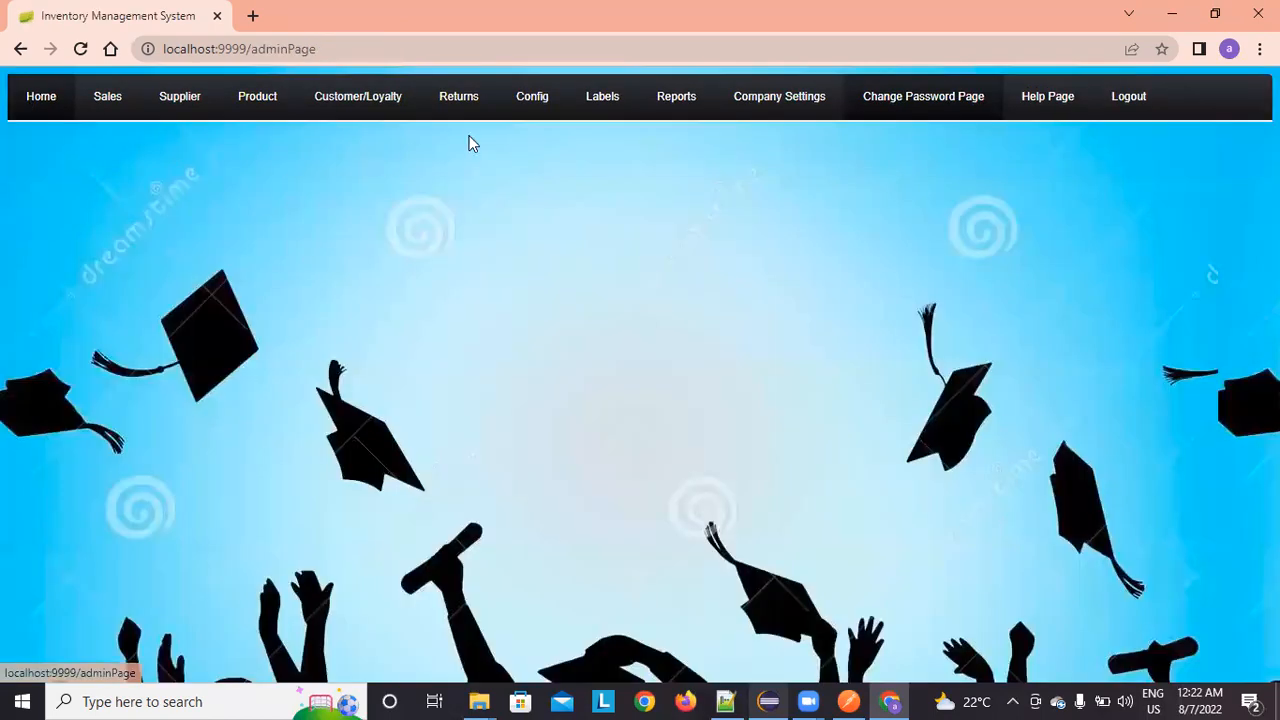
mouse_move(531, 94)
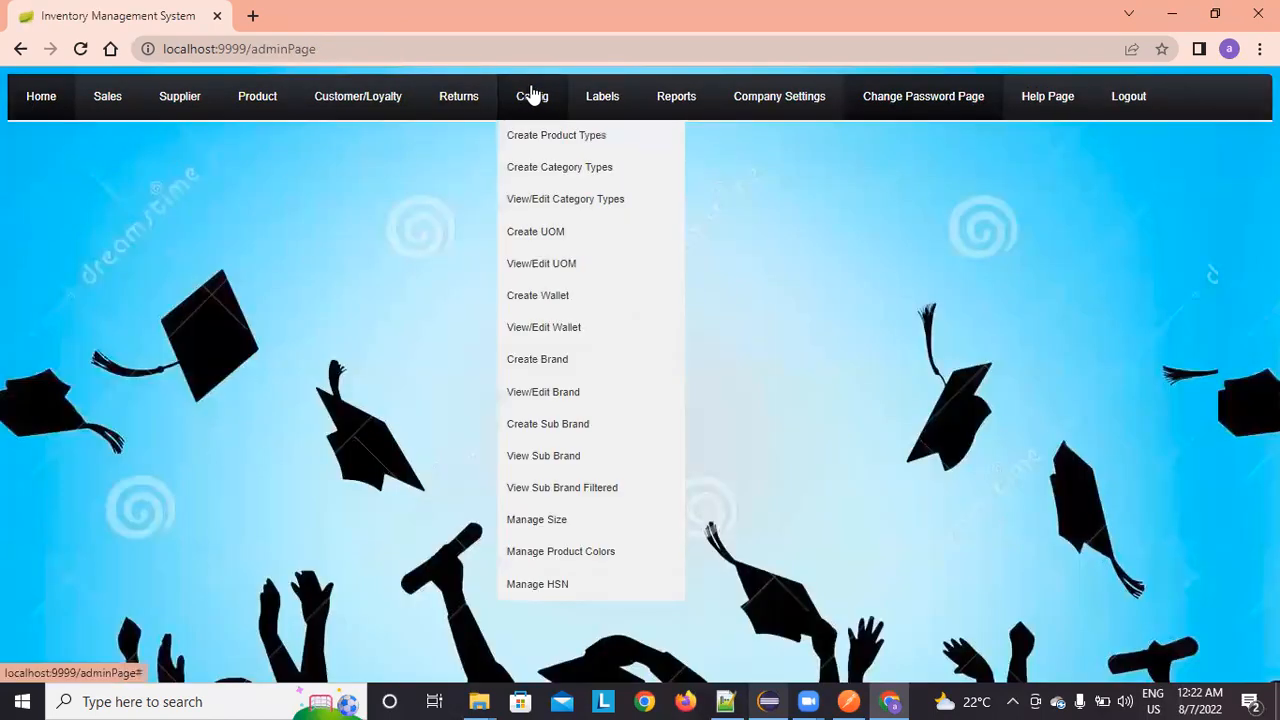
Step: Create unit SINGLE with symbol SG, described 'This is for handbags selling singly'
click(536, 233)
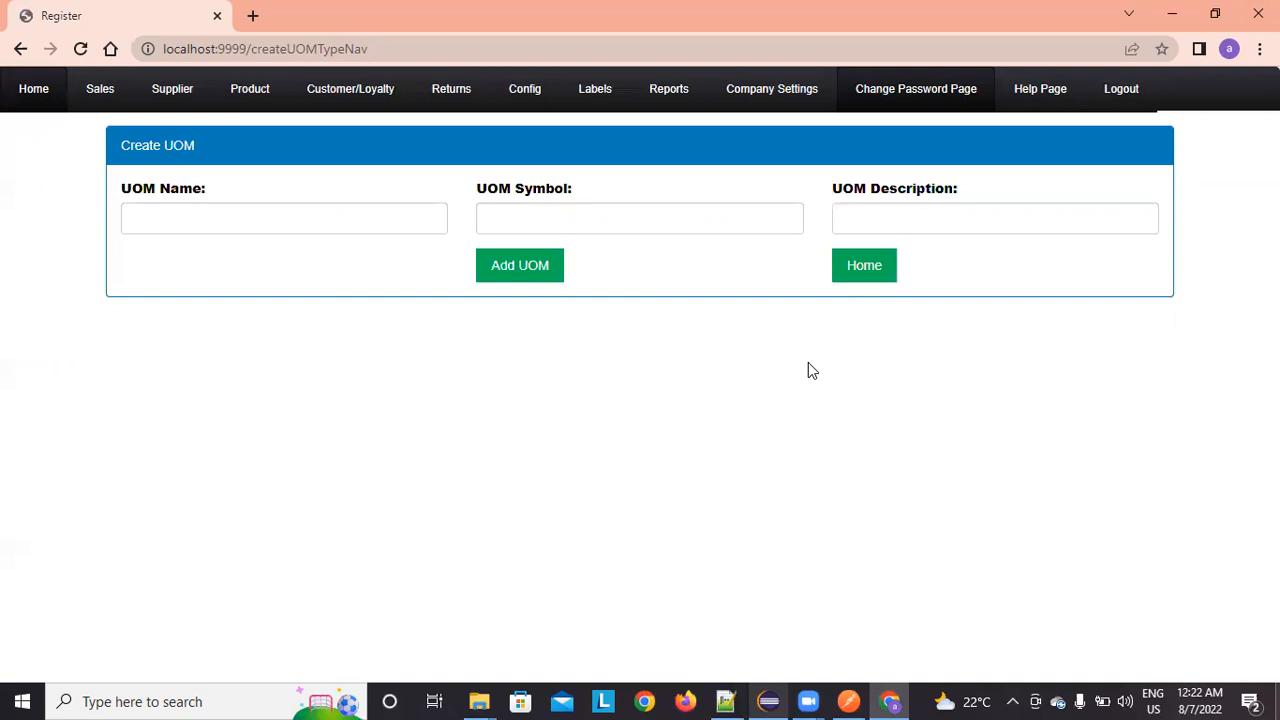
click(257, 218)
text(SINGLE)
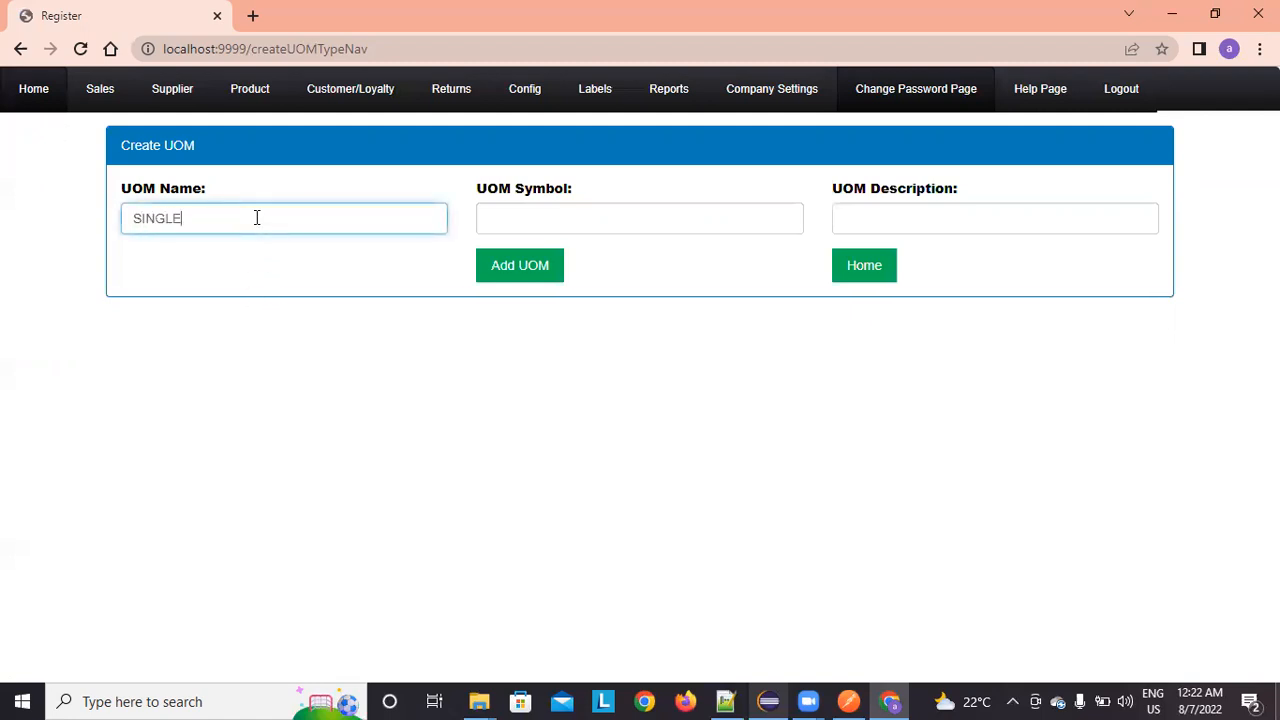
key(Tab)
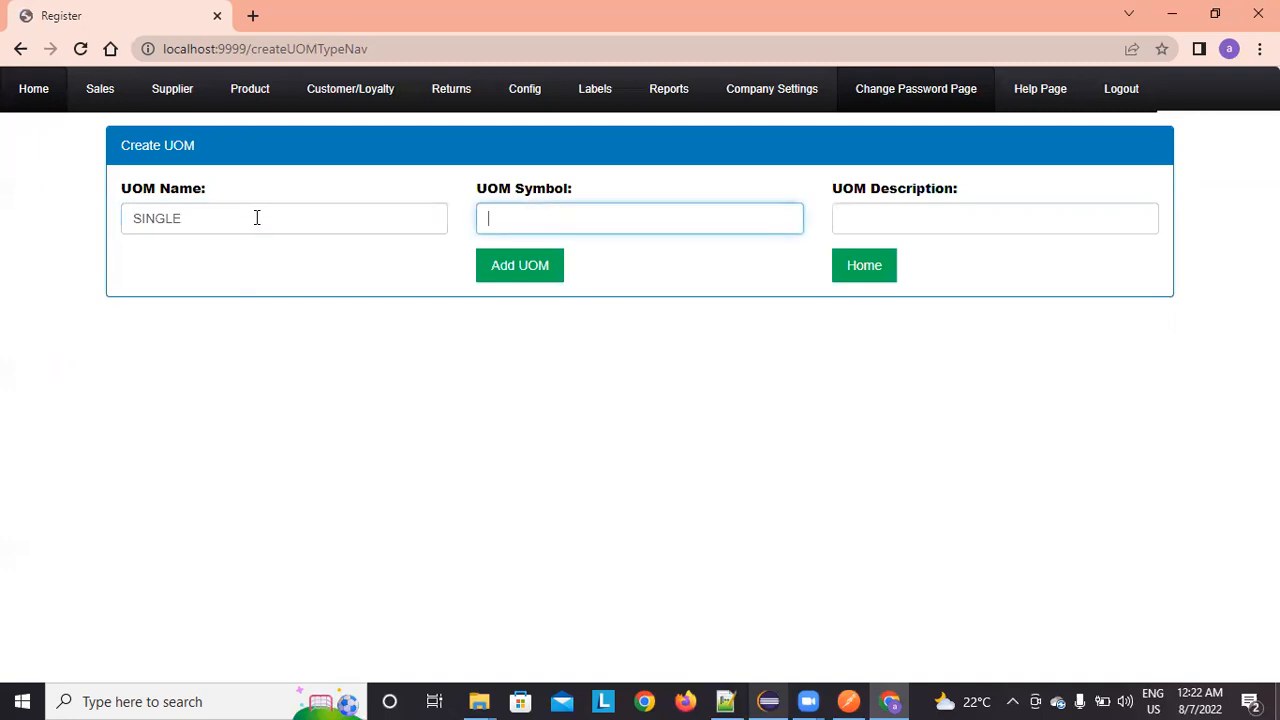
text(SGThis )
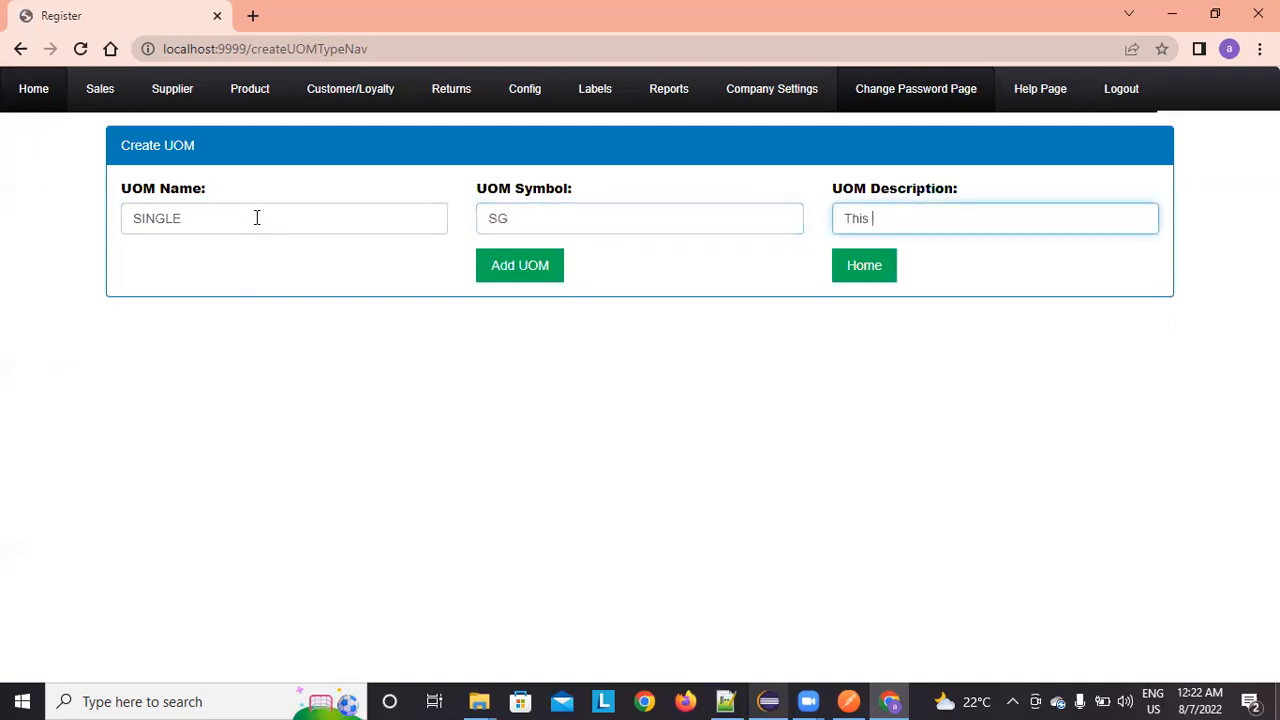
text(is for handbags selling singly)
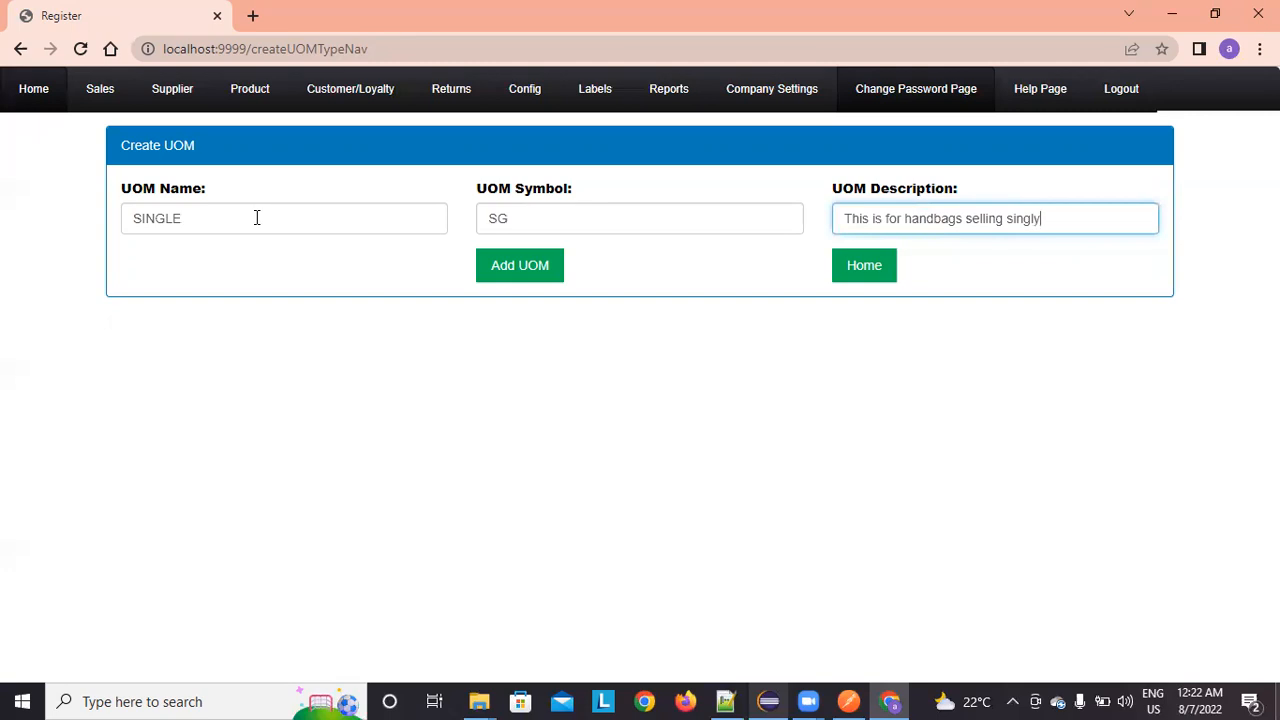
click(518, 272)
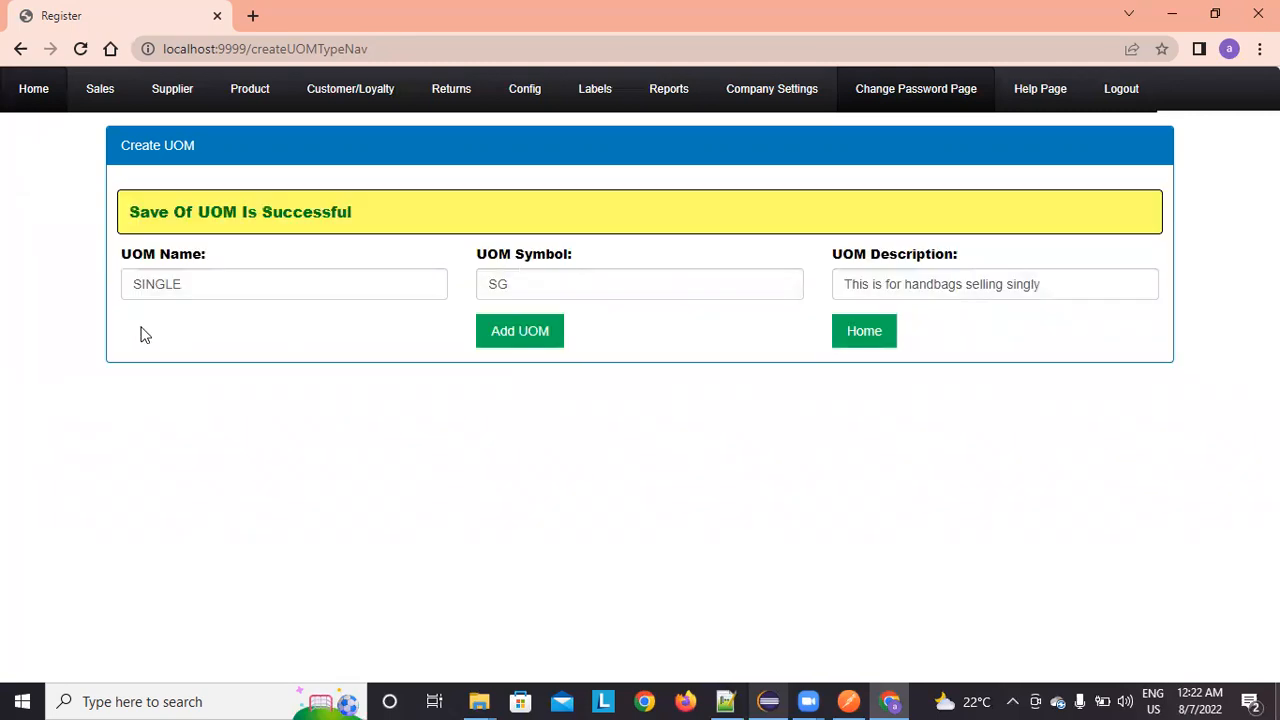
click(886, 340)
Step: In View/Edit UOM, delete 'singly' from the SINGLE unit's description and update it
mouse_move(535, 95)
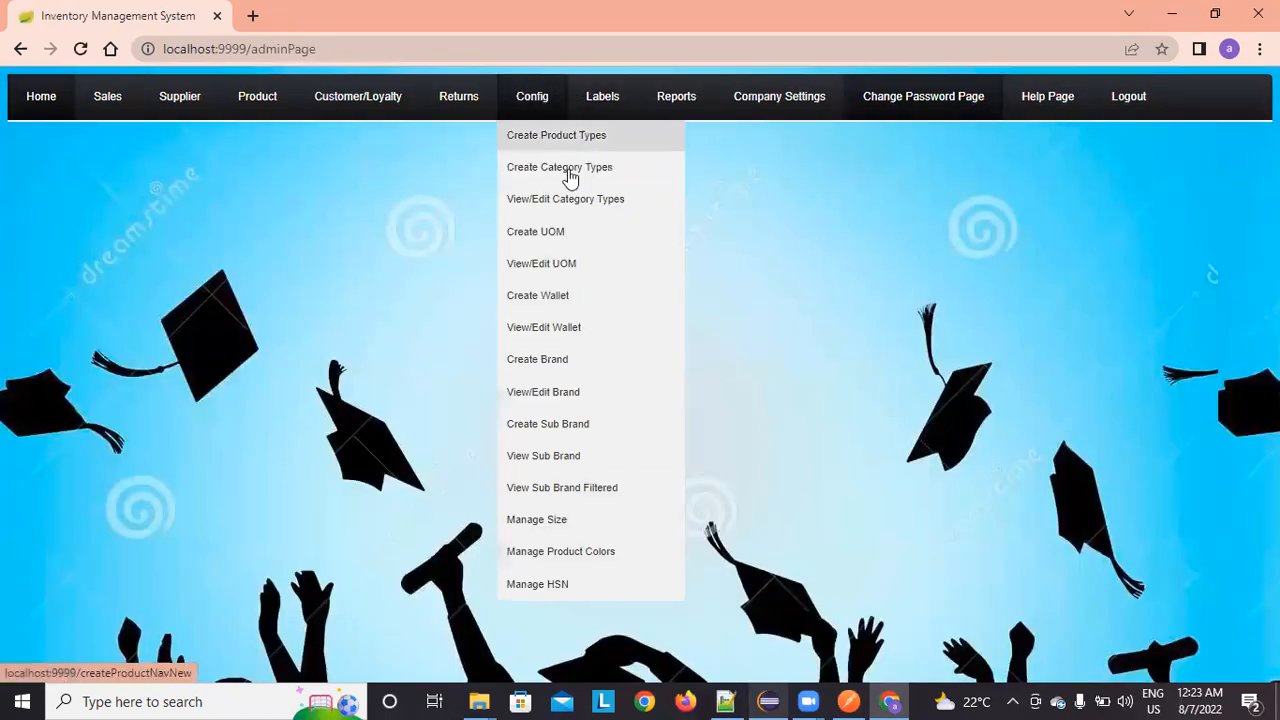
click(568, 260)
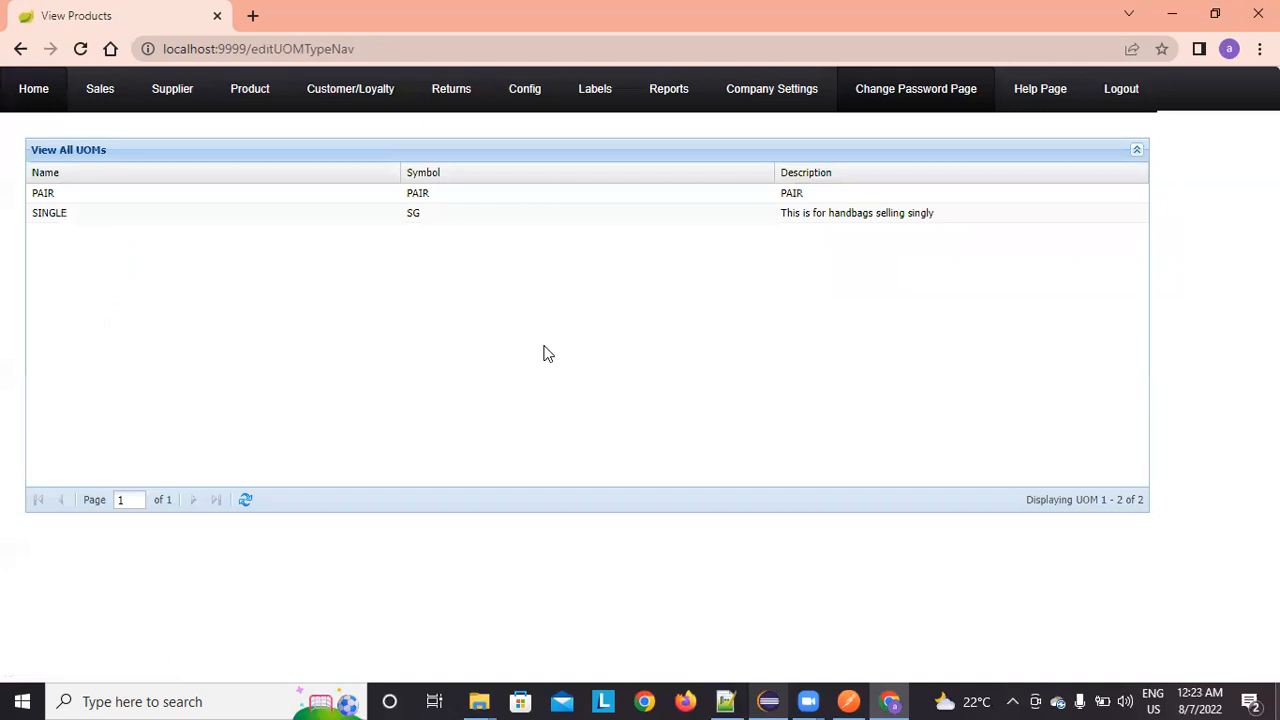
double_click(651, 198)
click(650, 224)
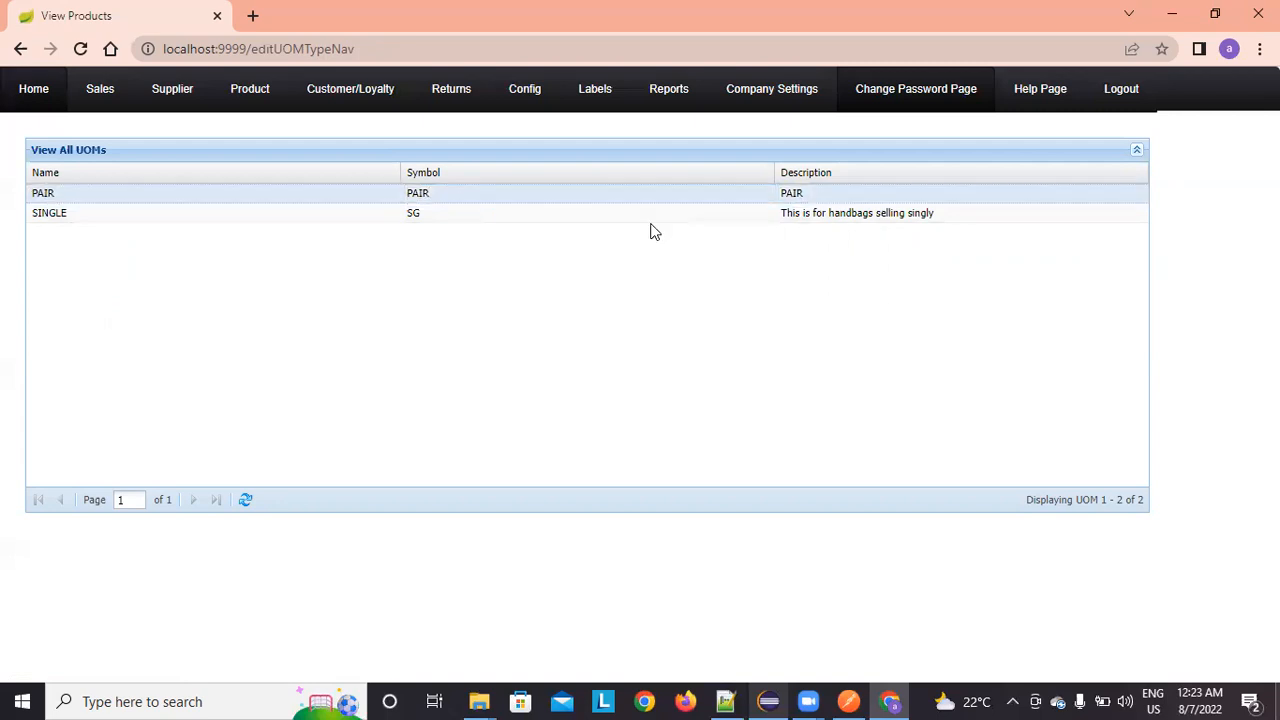
double_click(651, 215)
double_click(909, 208)
key(BackSpace)
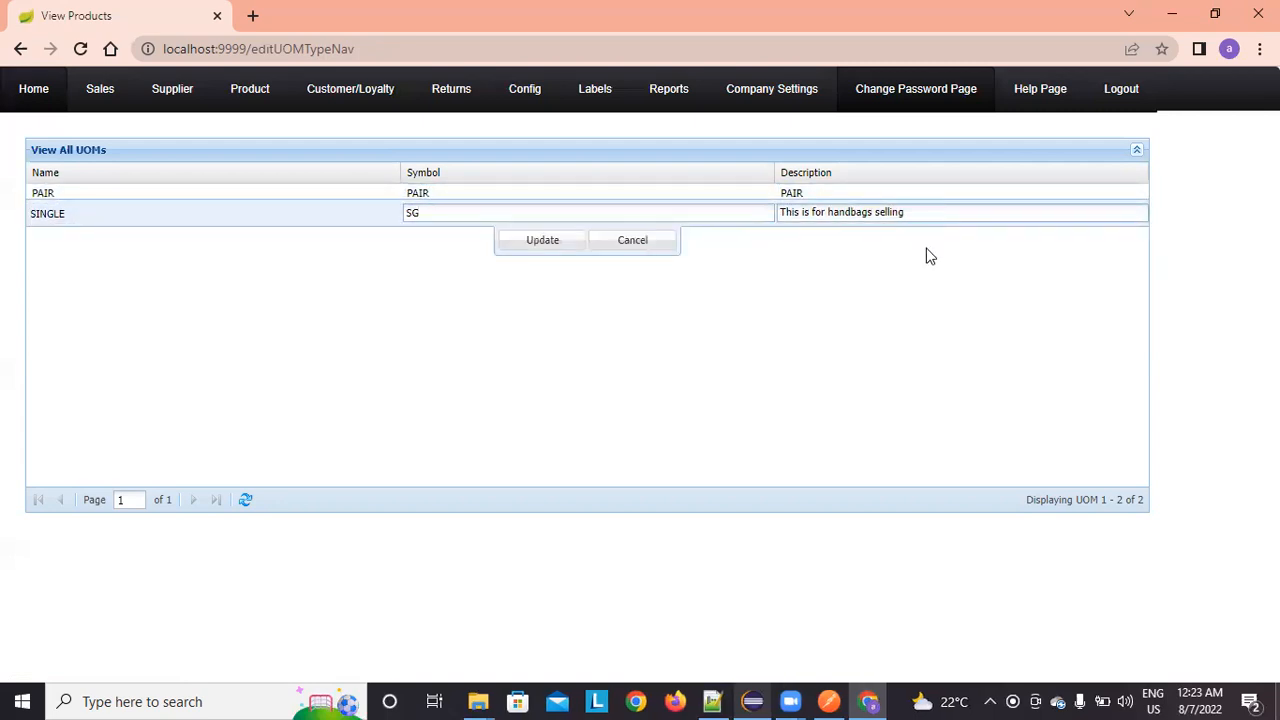
click(525, 242)
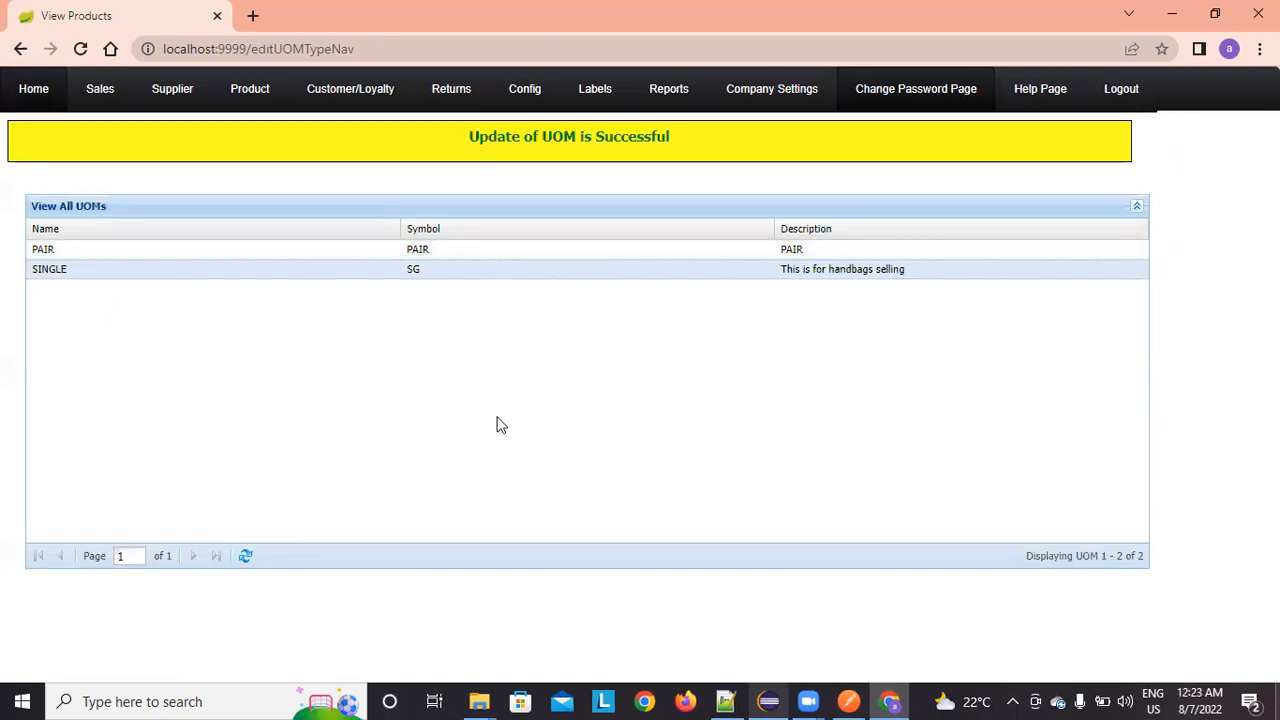
mouse_move(520, 88)
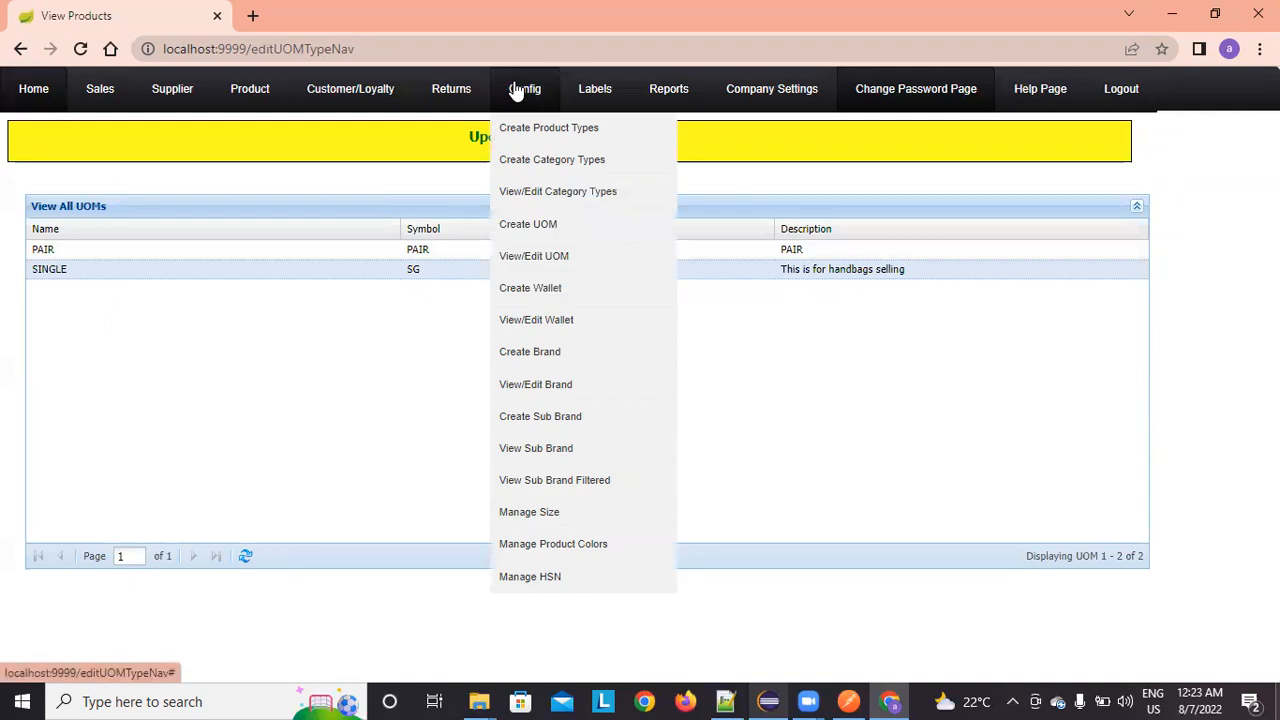
Step: Create wallet type RAZORPAY described as 'This is wallet for Razor Pay'
click(527, 287)
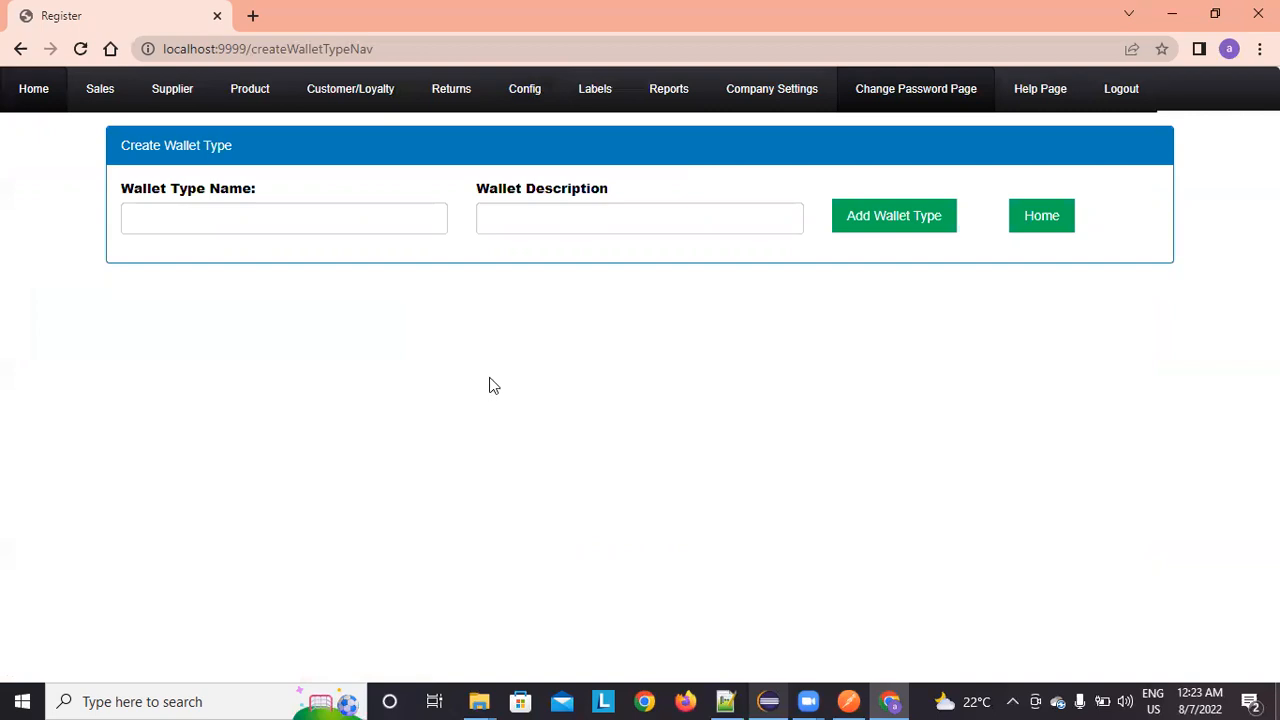
click(371, 214)
text(RA)
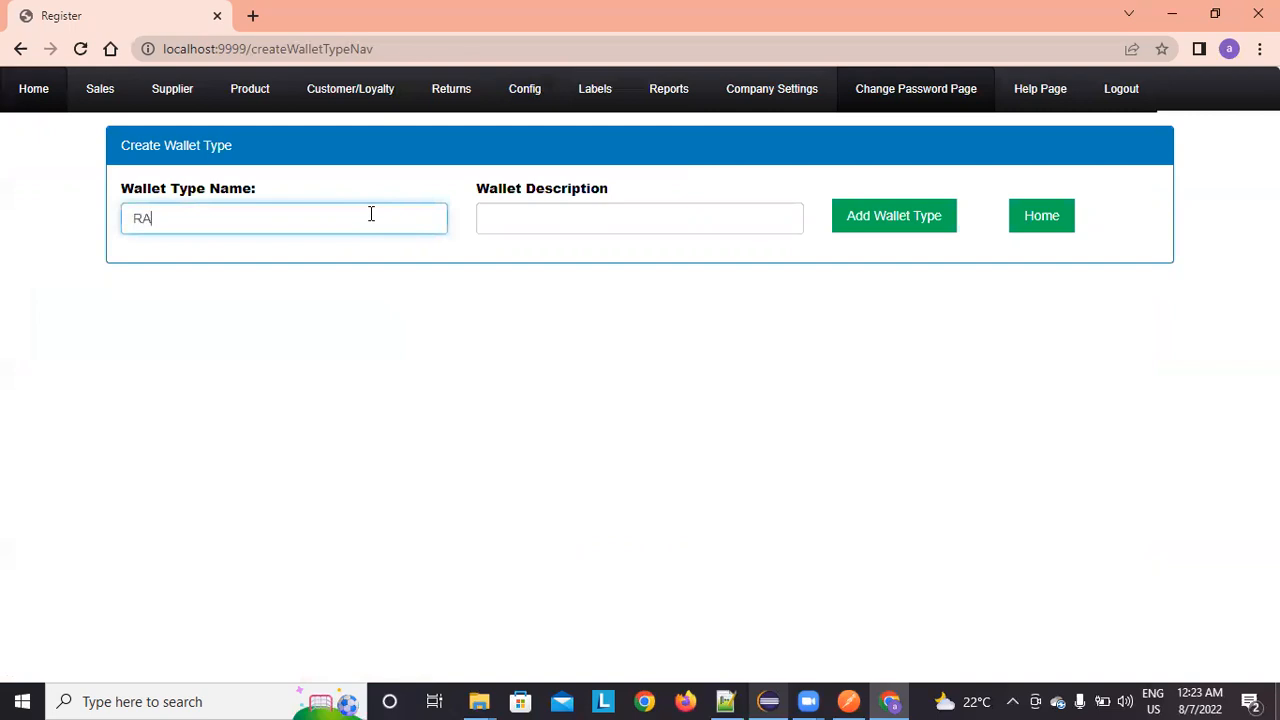
text(ZORPAY)
key(Tab)
text(This is w)
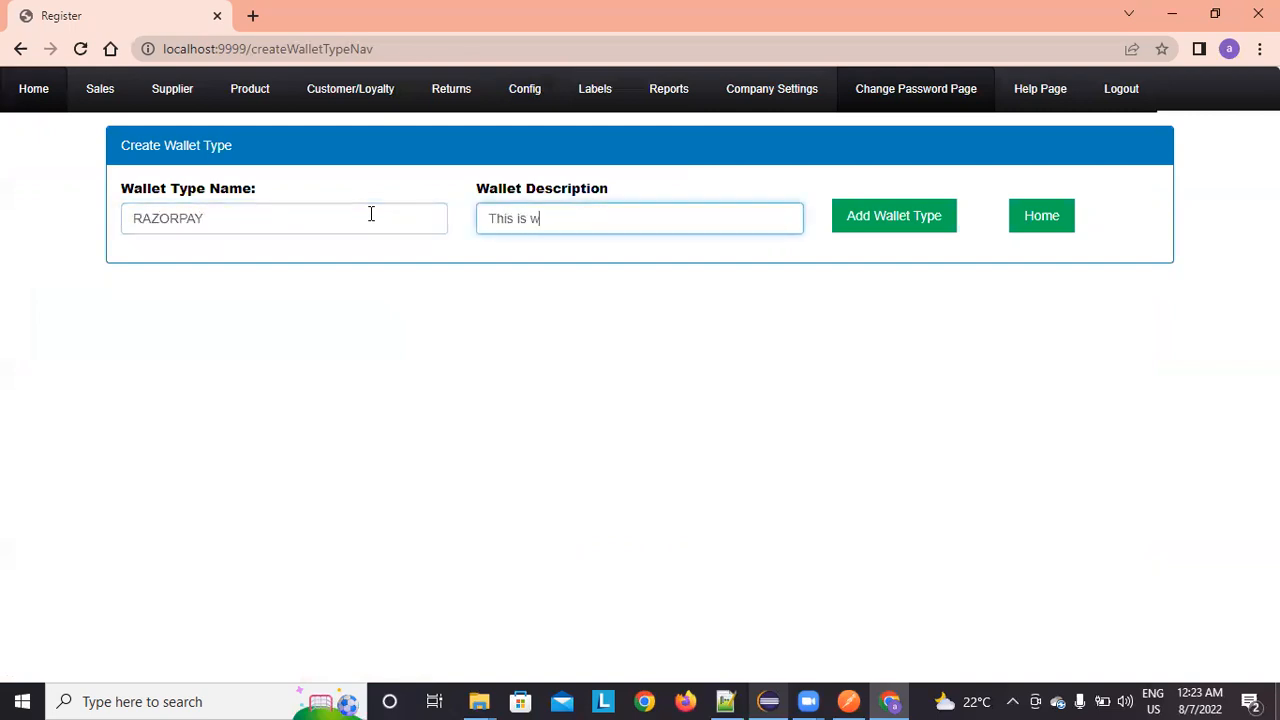
text(allet for Razor Pay)
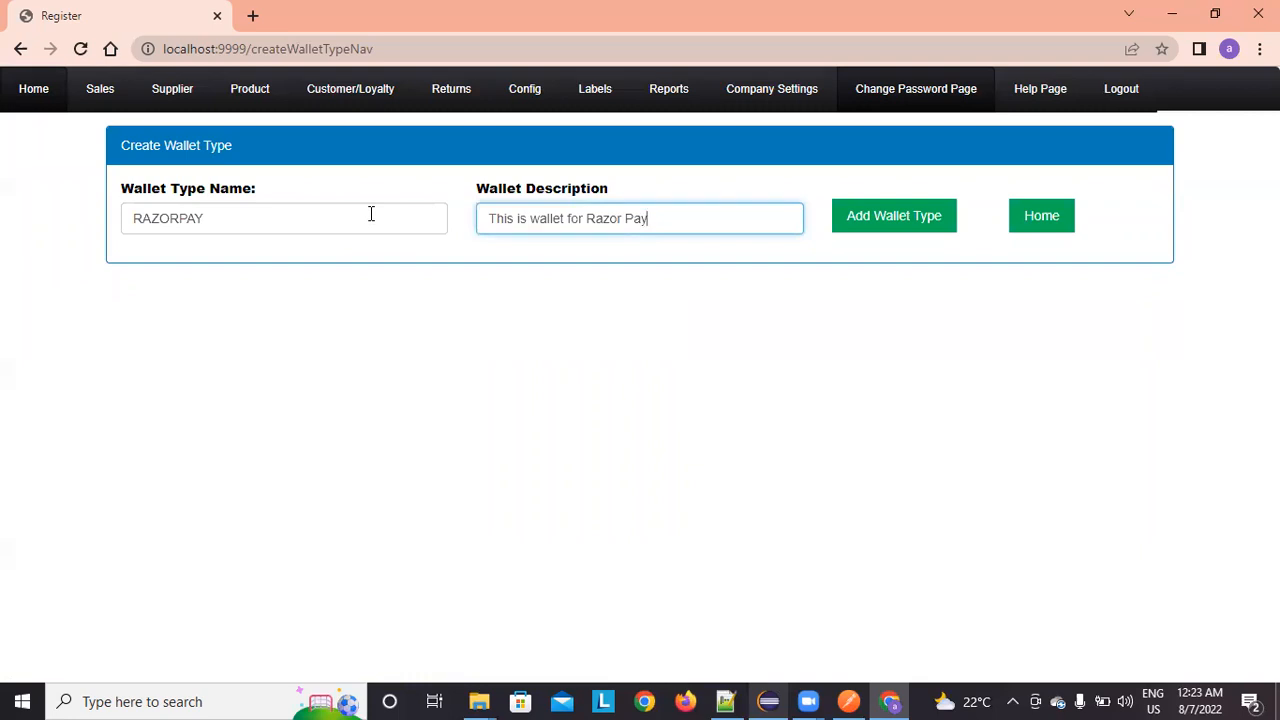
click(922, 215)
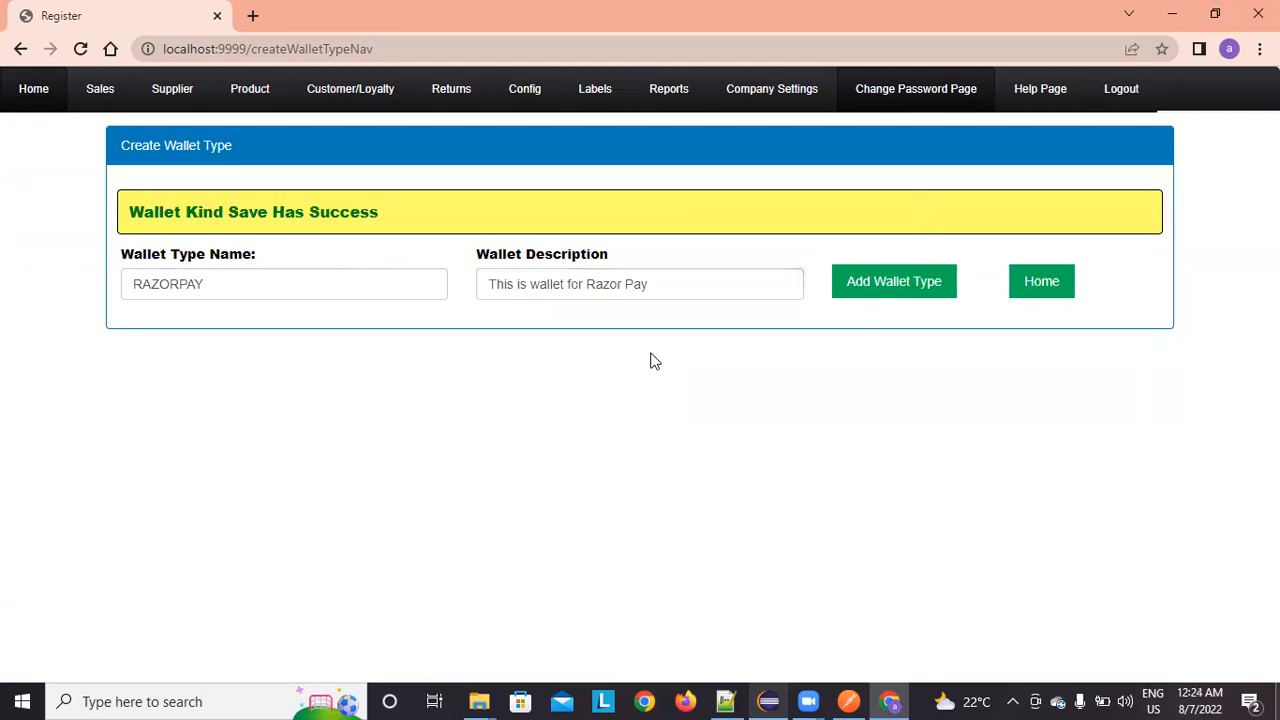
Step: In View/Edit Wallet, append 'Wallet' to ADIBOOK's description so it reads 'ADIBOOK Wallet'
mouse_move(523, 92)
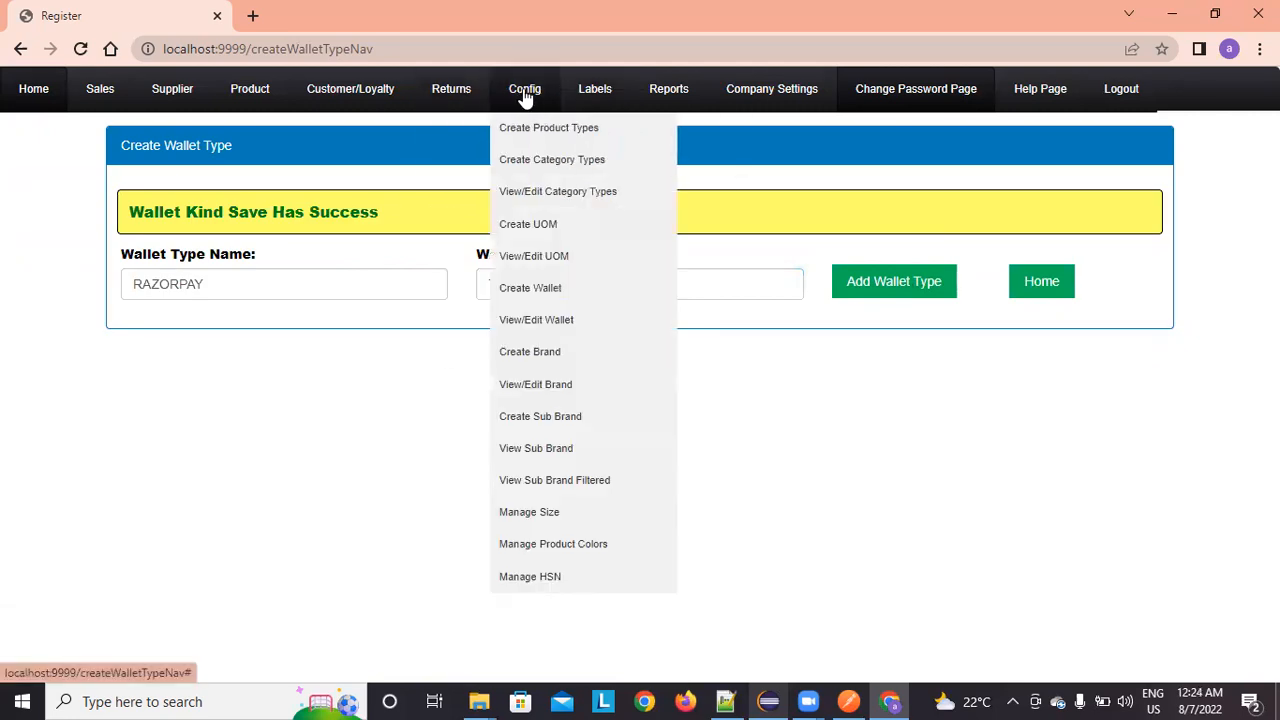
click(541, 320)
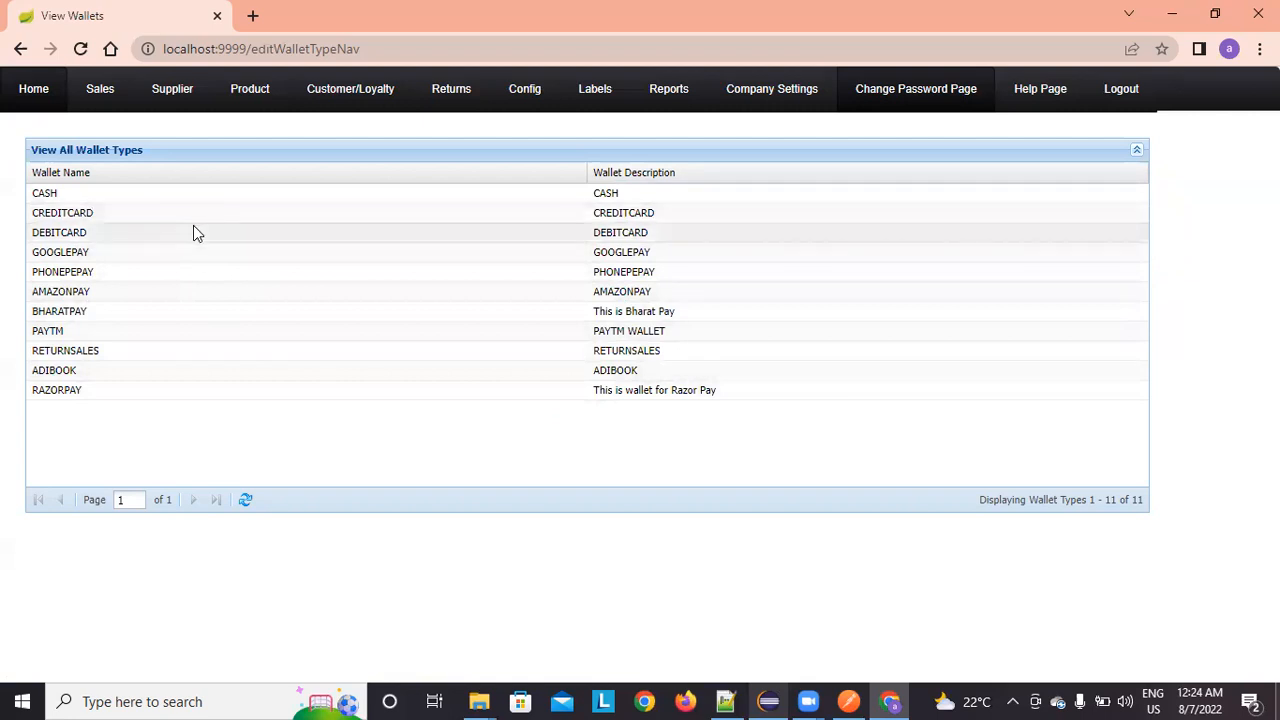
double_click(710, 372)
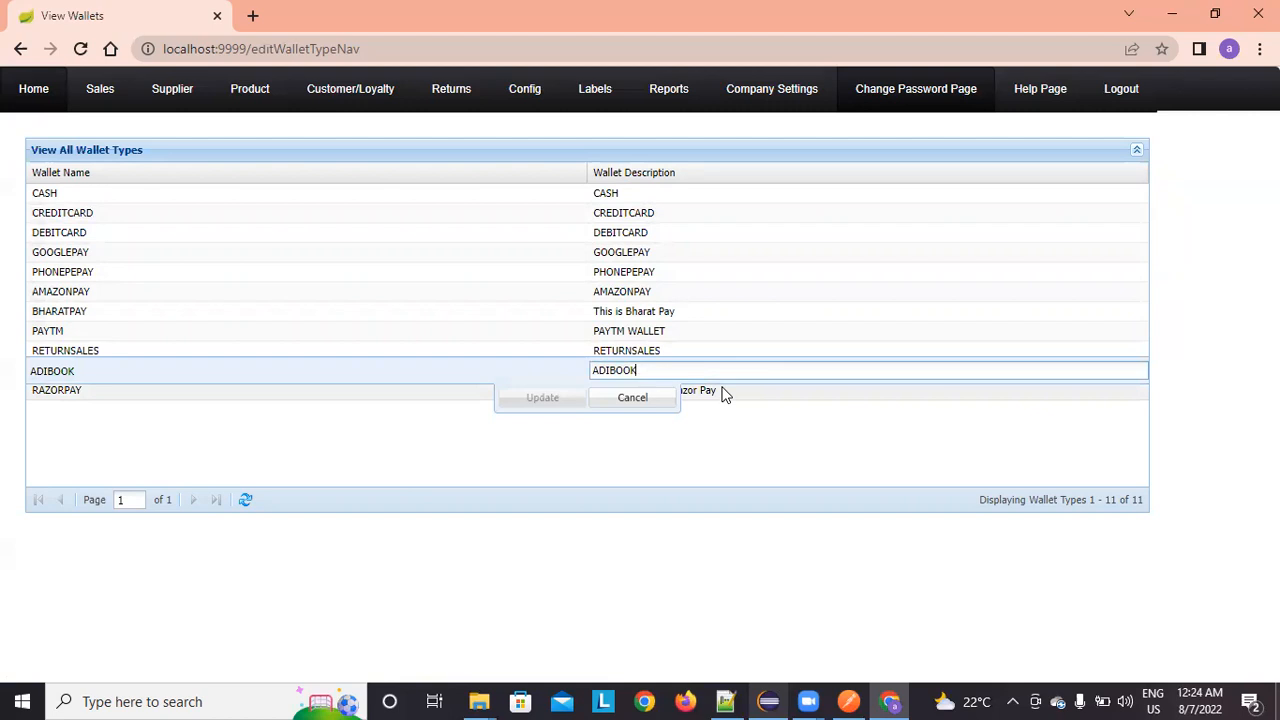
text(Wallet)
click(546, 397)
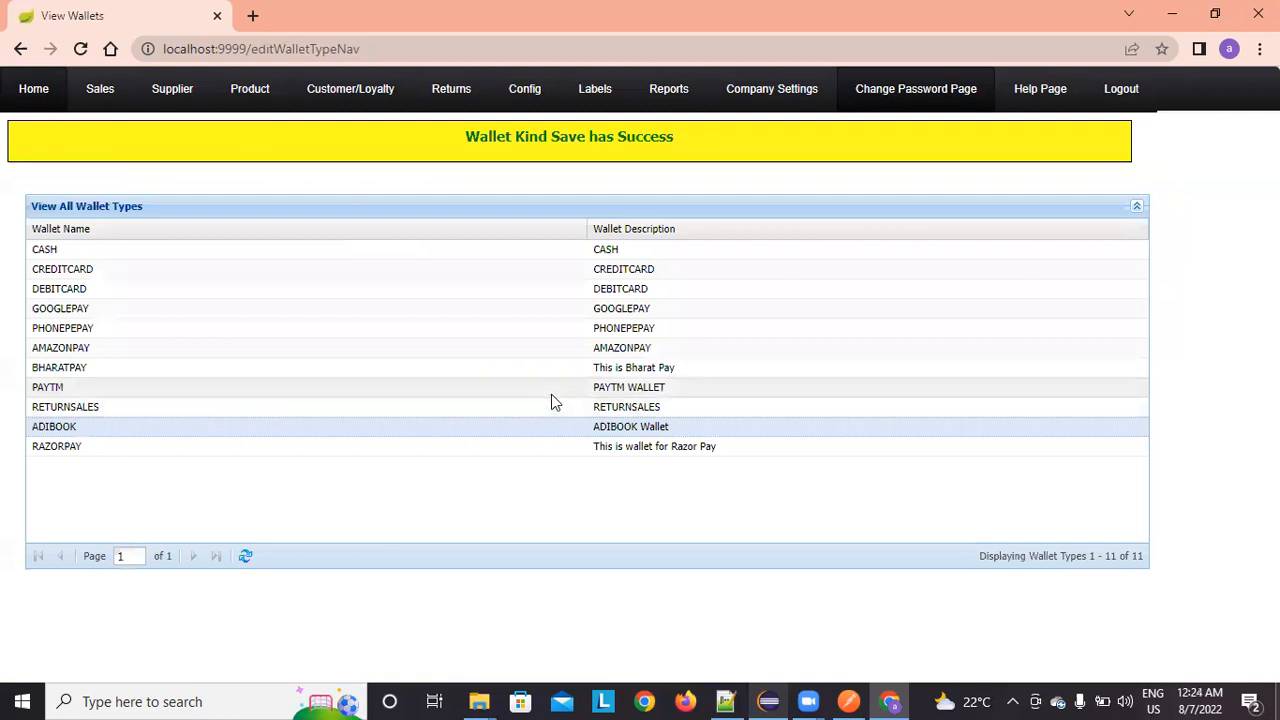
mouse_move(535, 93)
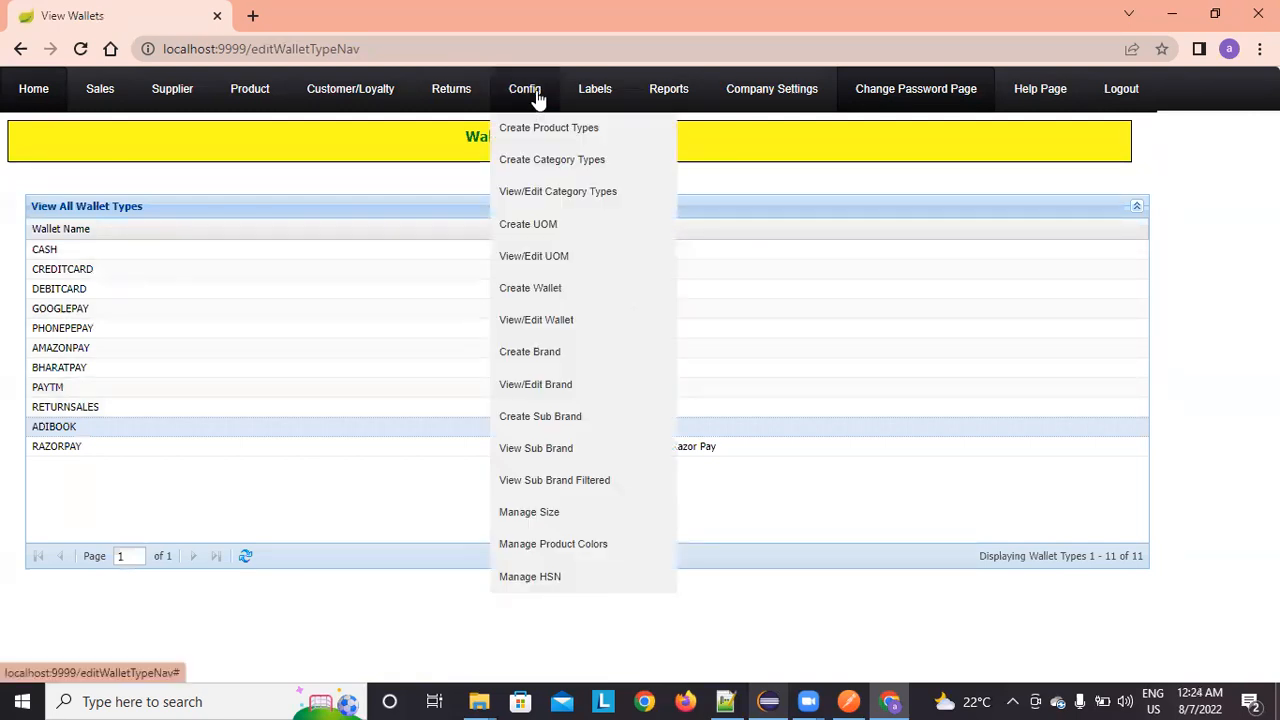
Step: Start a new brand and enter the brand name ZARA
click(540, 352)
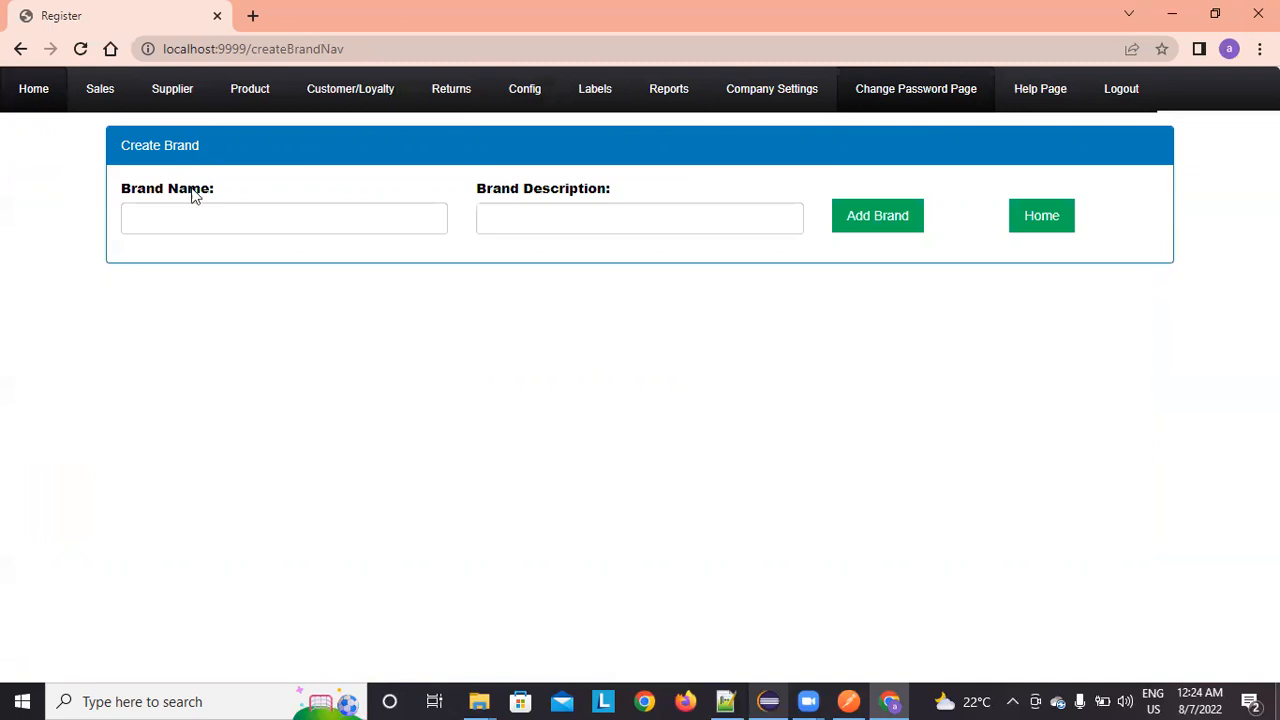
click(180, 232)
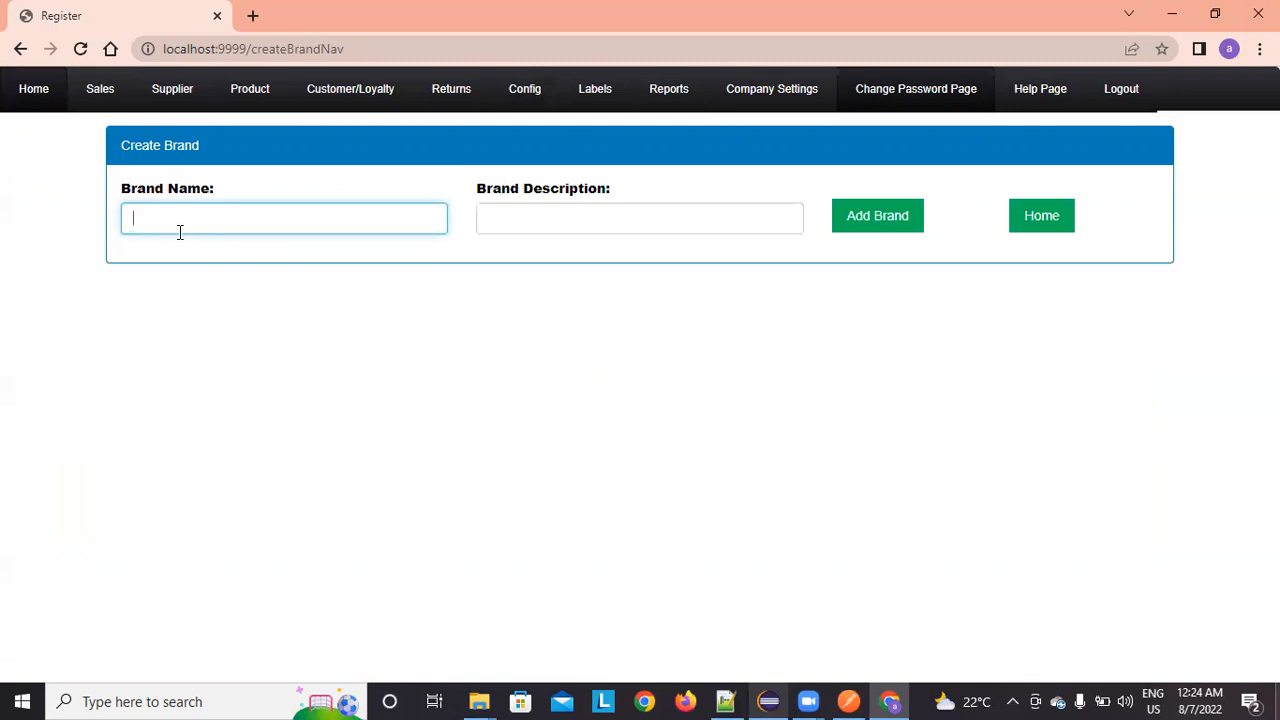
text(ZARA)
Step: Give it the description 'This is for Zara handbags' and save the brand
key(Tab)
text(Z)
key(BackSpace)
text(This s)
key(BackSpace)
text(s)
key(BackSpace)
text(is f)
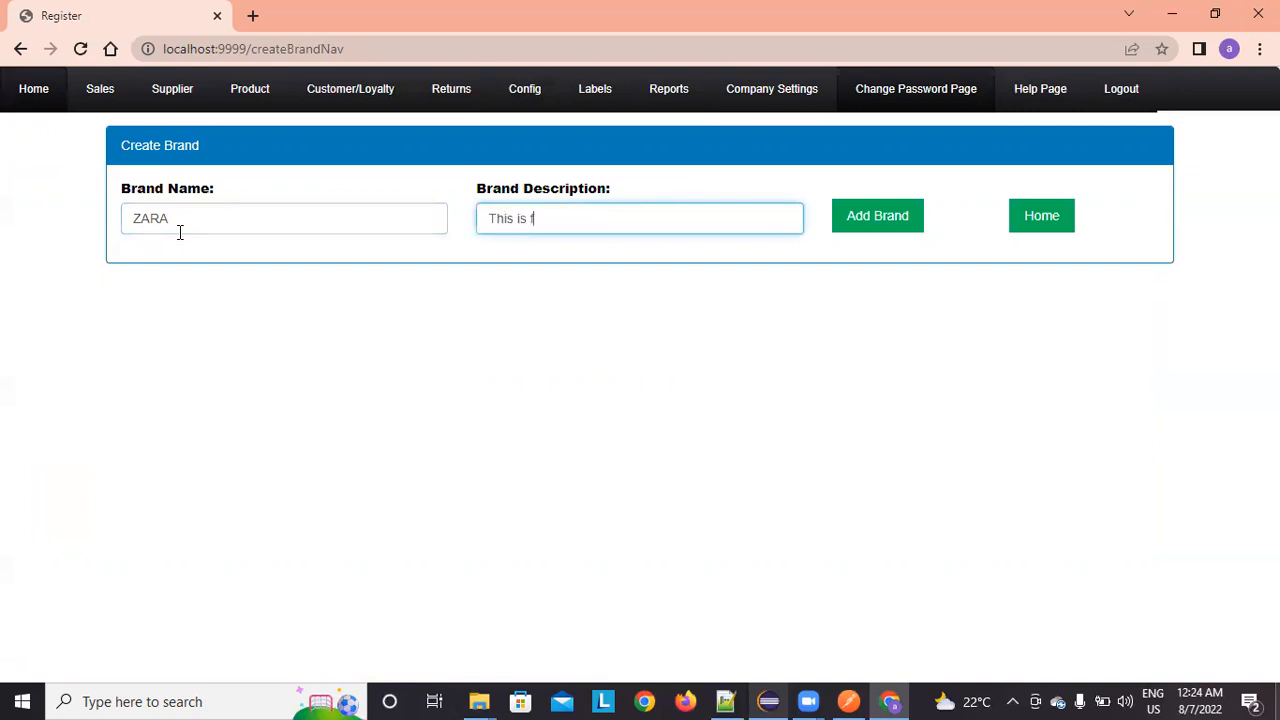
text(or Zara handbaga)
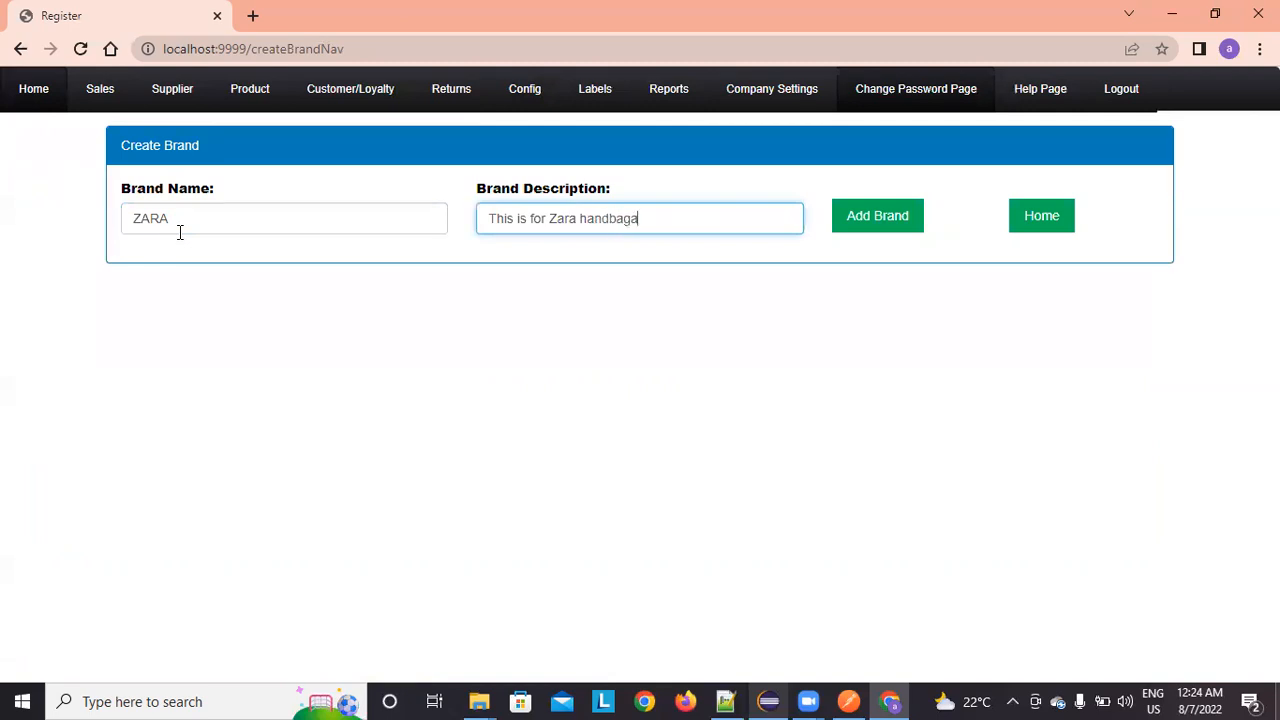
key(BackSpace)
text(s)
click(901, 224)
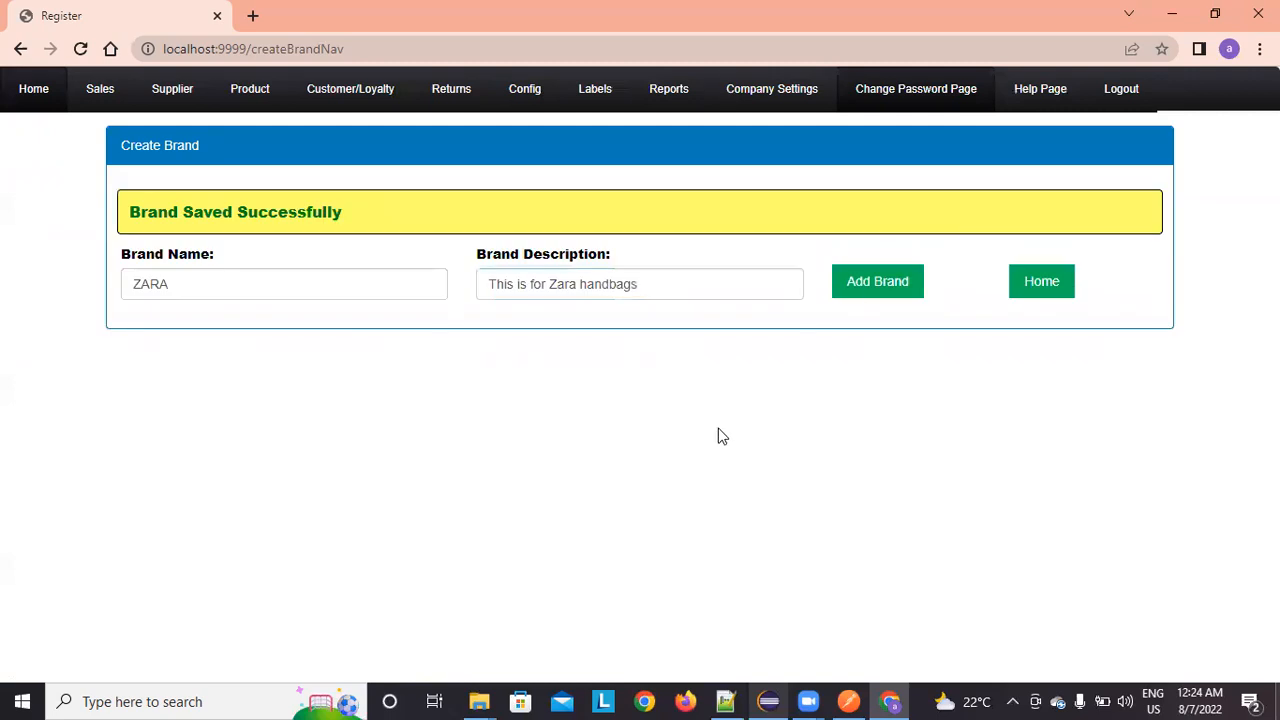
Step: Open the View/Edit Brand list and page to the end, showing 304 brands
mouse_move(526, 92)
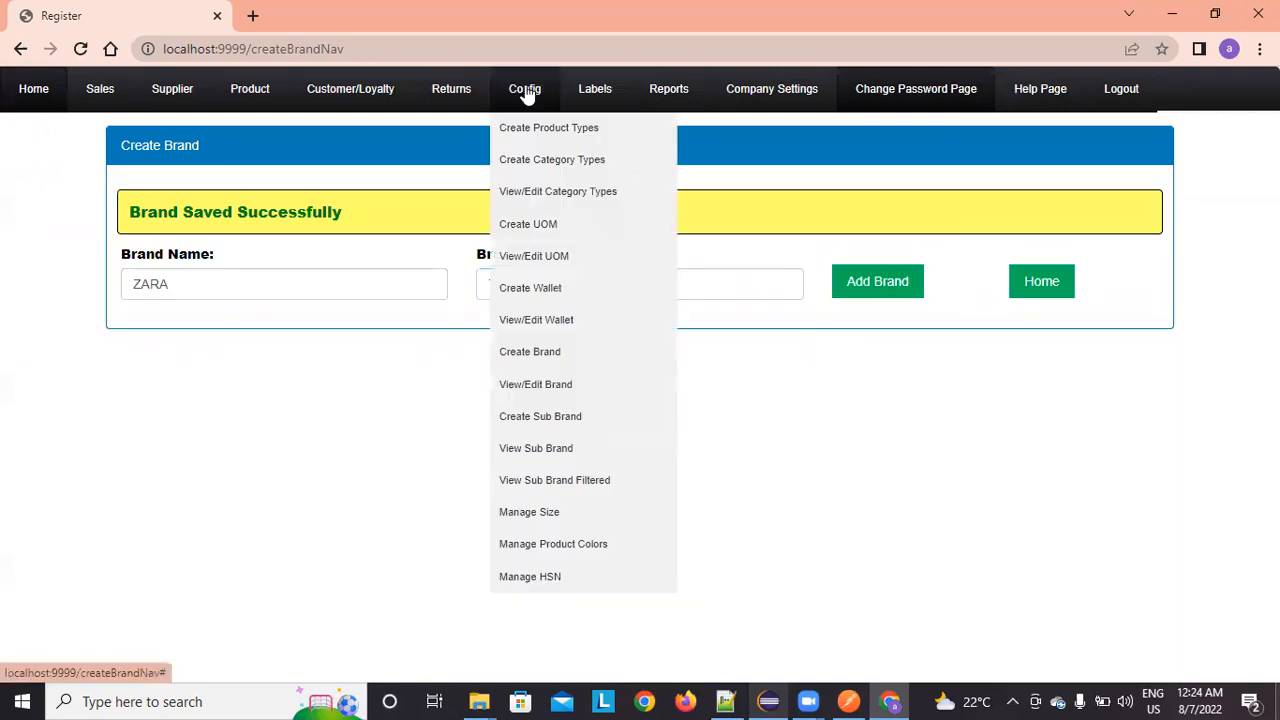
click(585, 452)
mouse_move(550, 112)
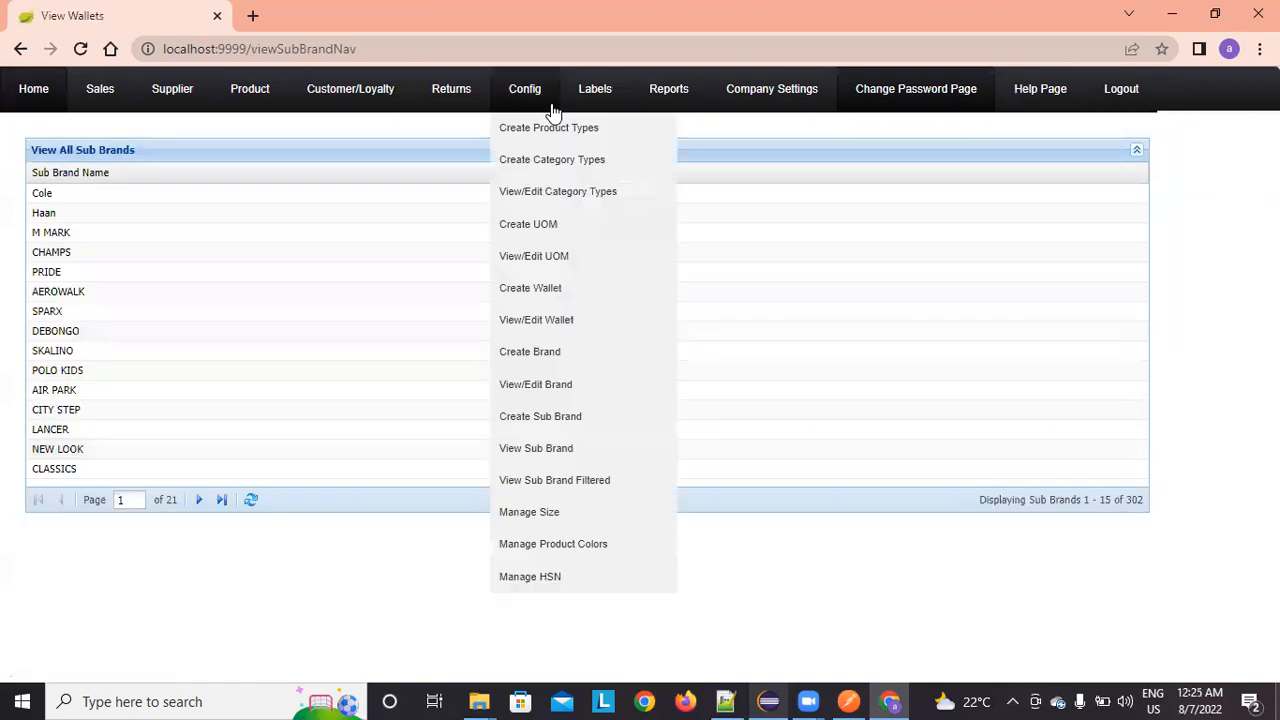
click(535, 386)
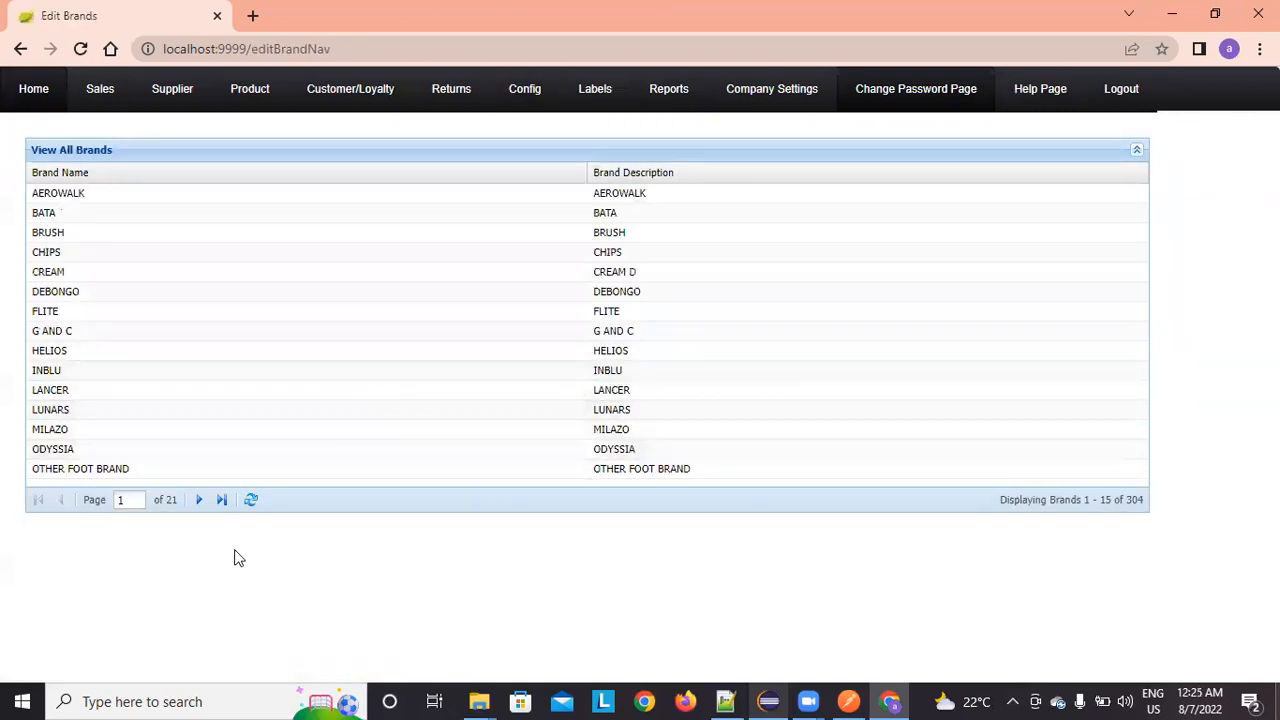
click(205, 508)
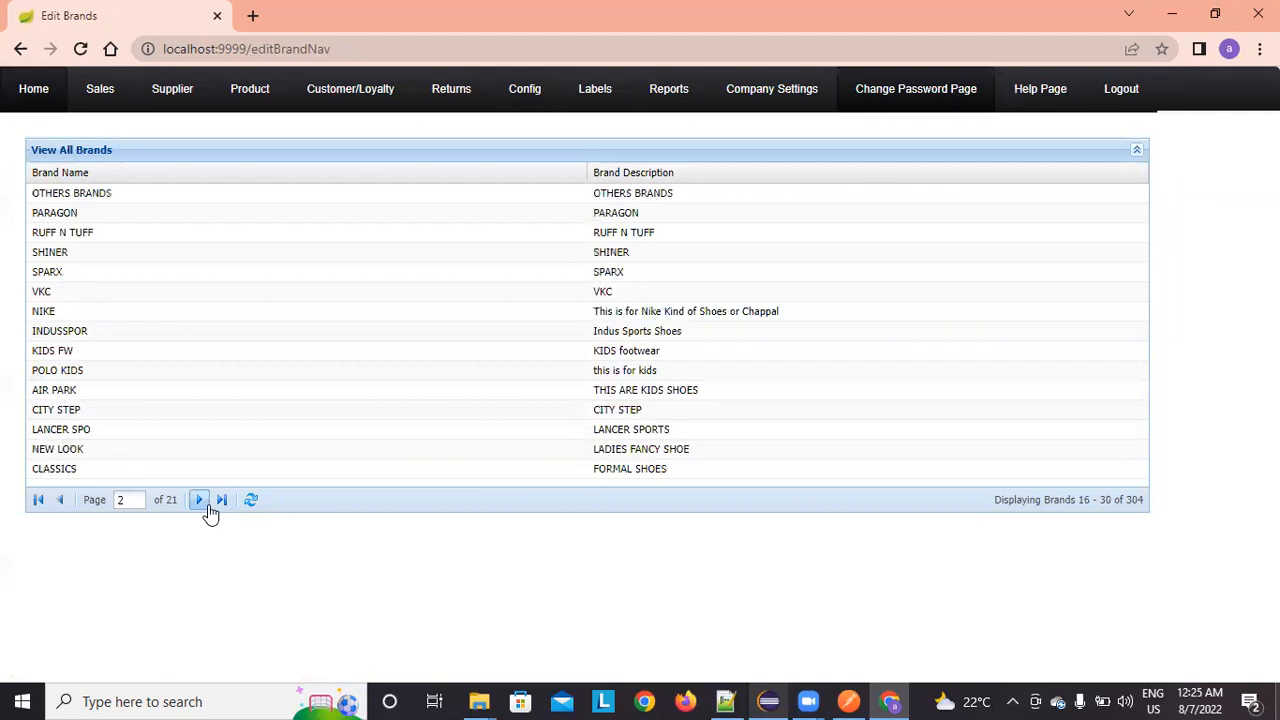
click(200, 500)
click(219, 503)
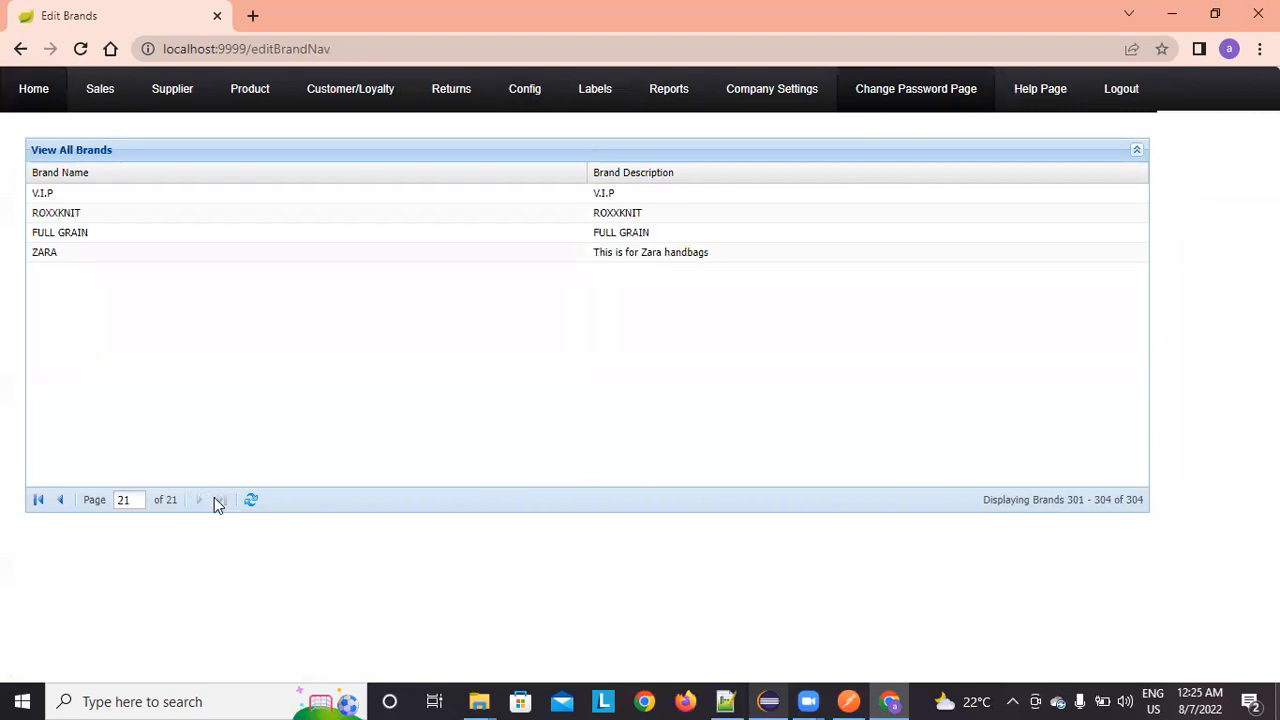
double_click(1134, 499)
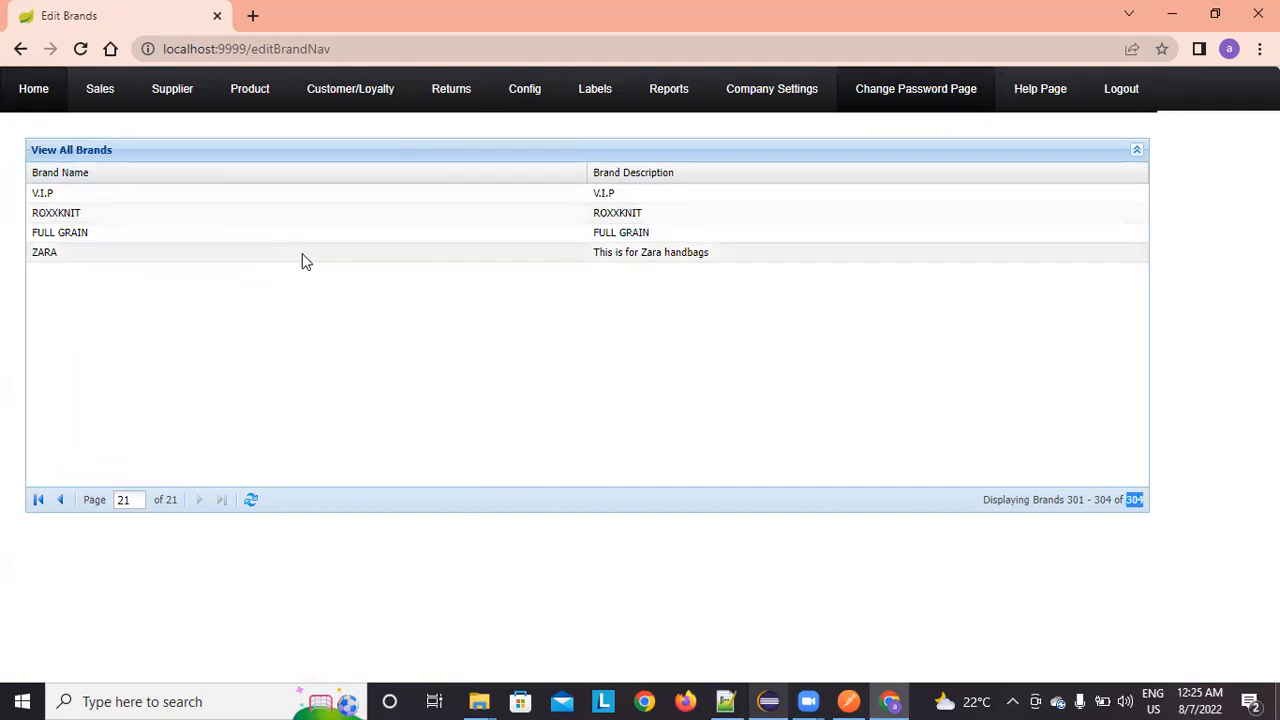
Step: Edit ZARA's description to 'This is for Zara handbag' and update it
double_click(352, 255)
click(737, 252)
key(BackSpace)
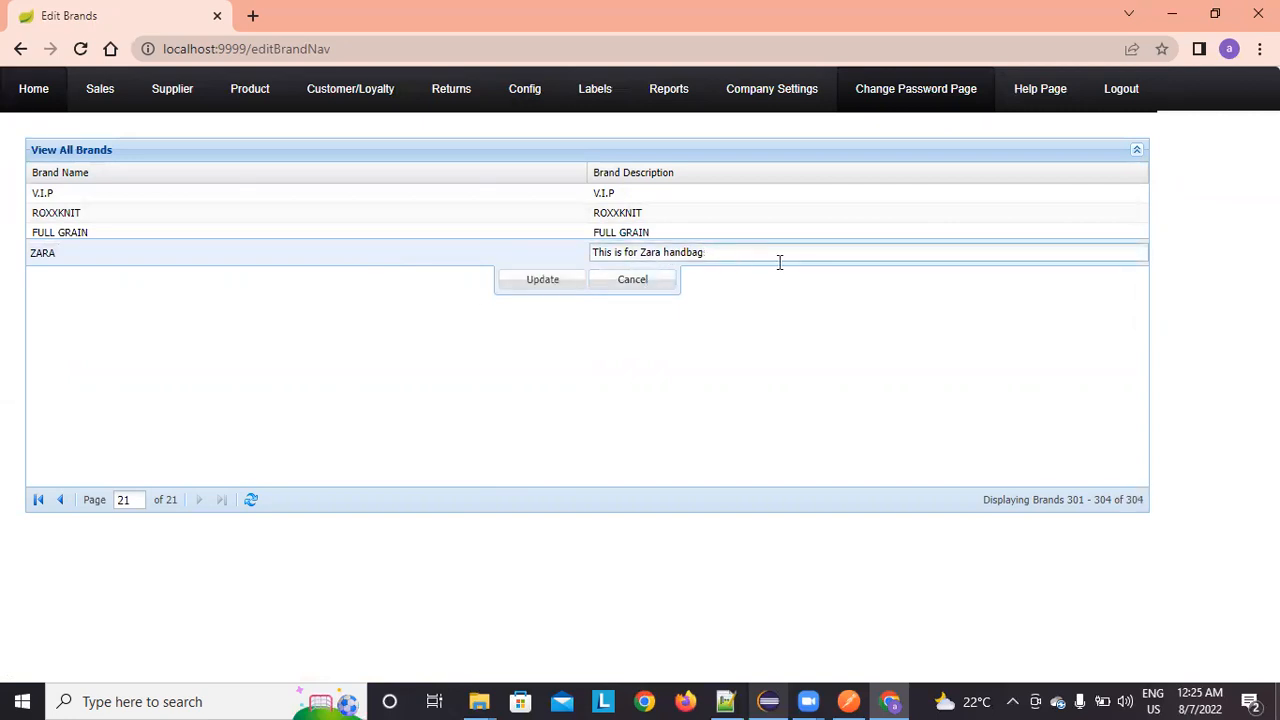
click(553, 281)
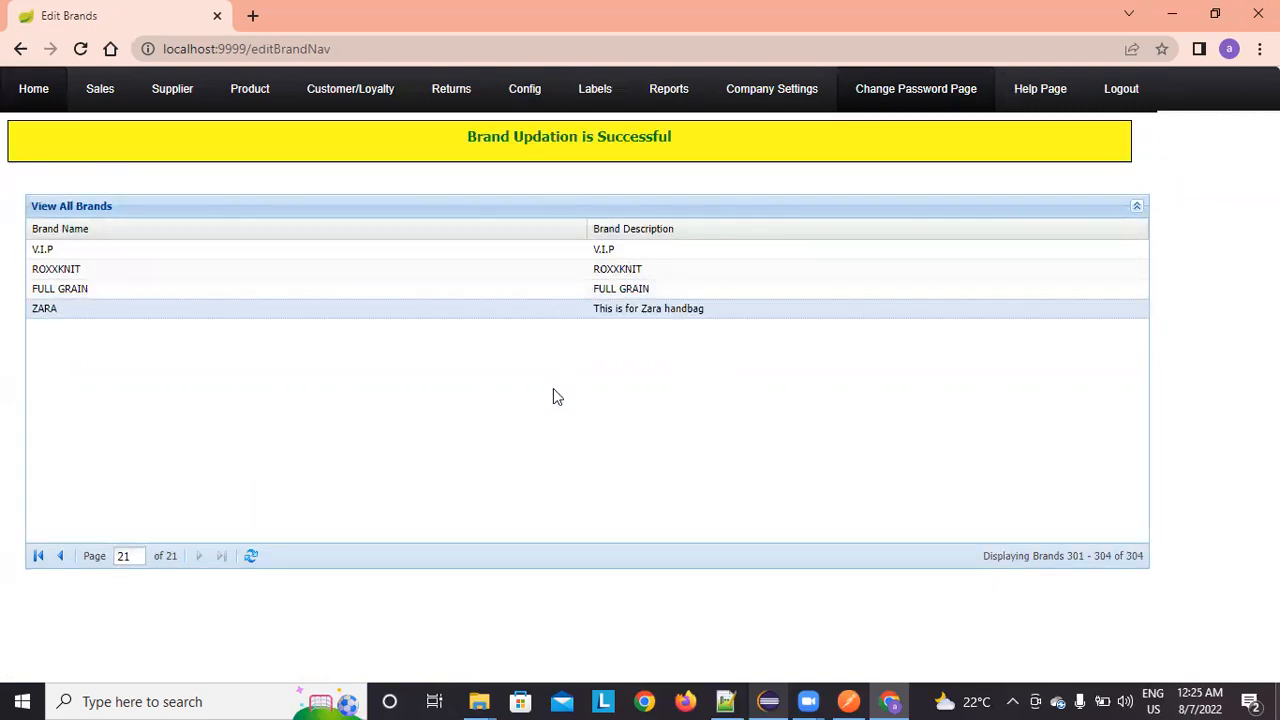
Step: Create the sub brand ZARA STYLES under parent brand ZARA
click(514, 92)
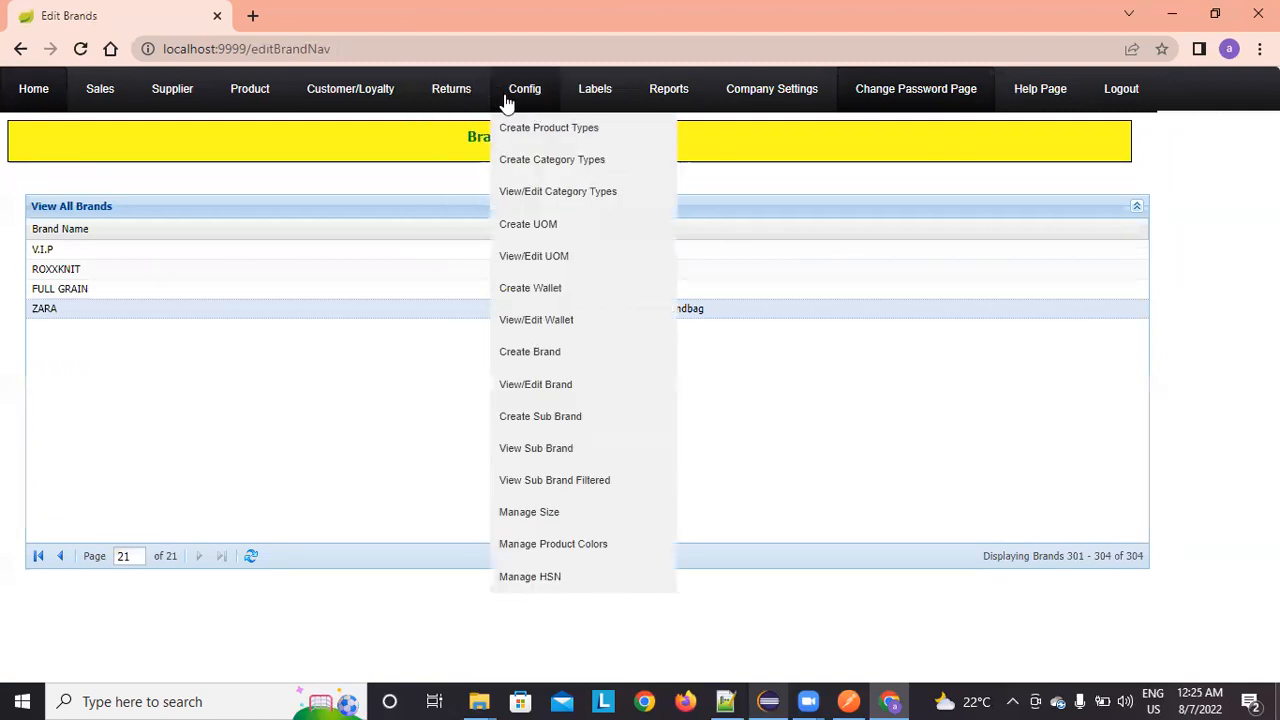
click(591, 426)
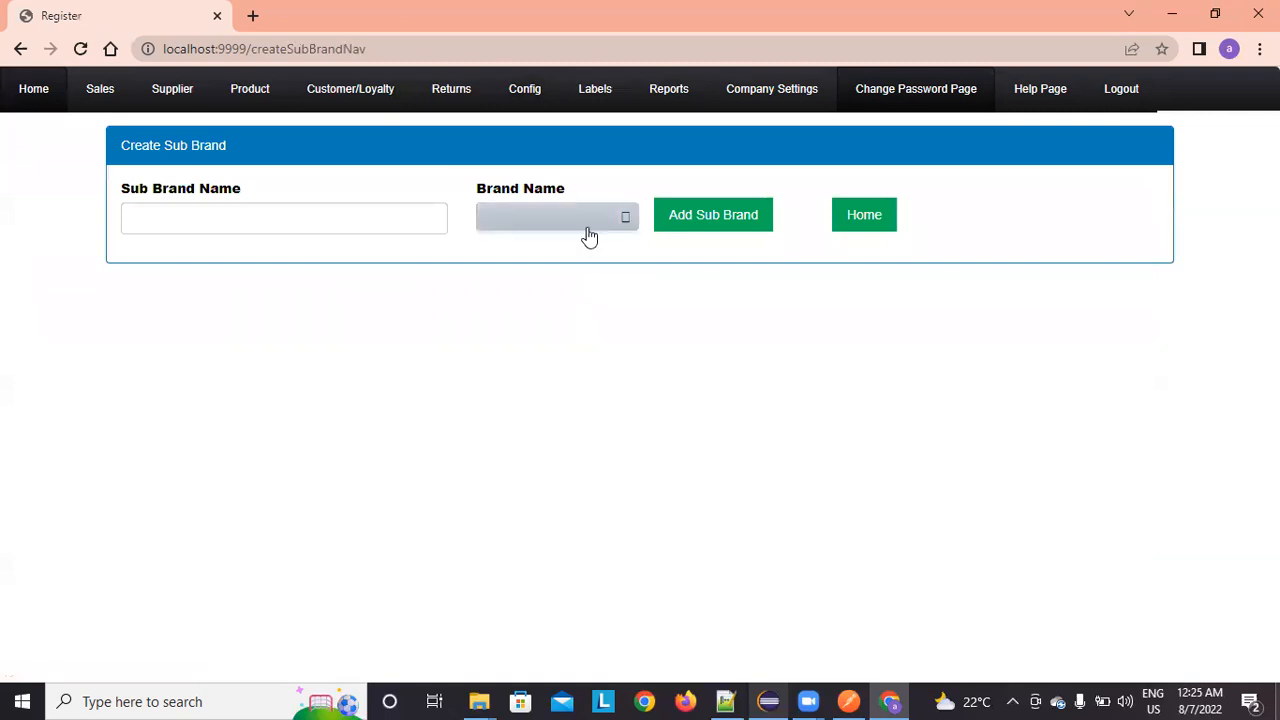
click(589, 230)
scroll(585, 360, down, 3)
drag(630, 276, 613, 416)
click(570, 413)
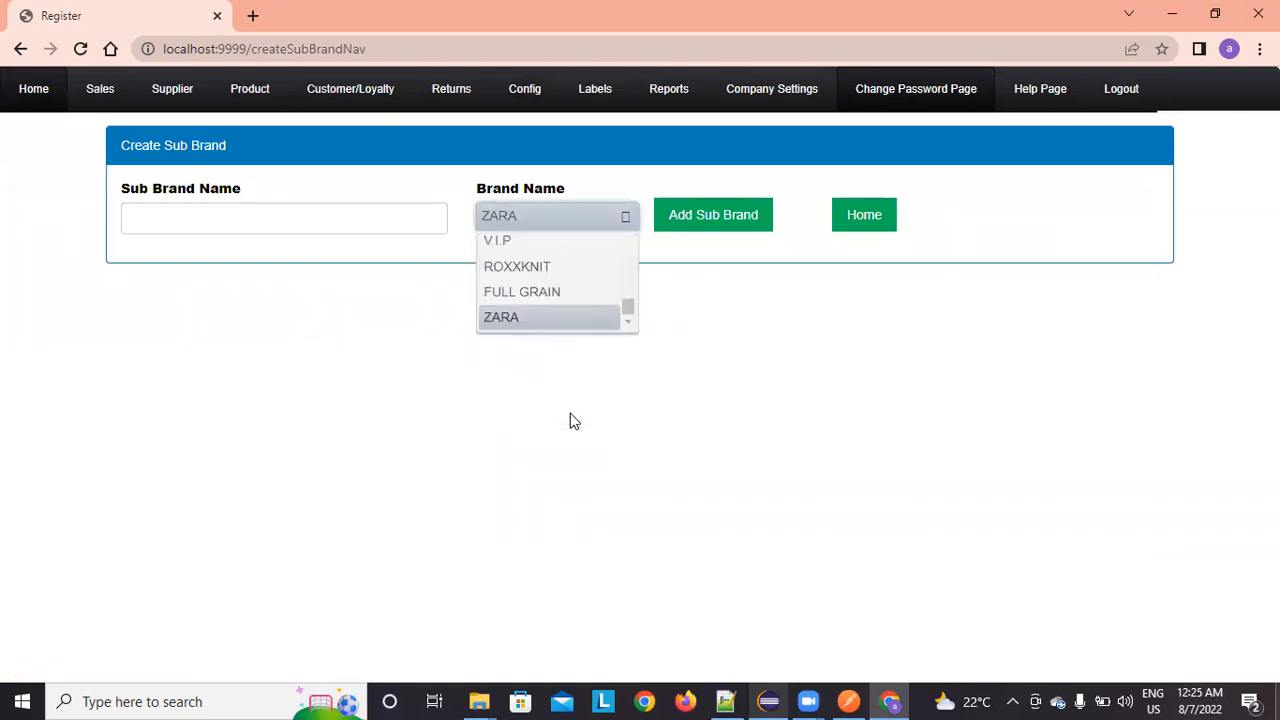
click(246, 215)
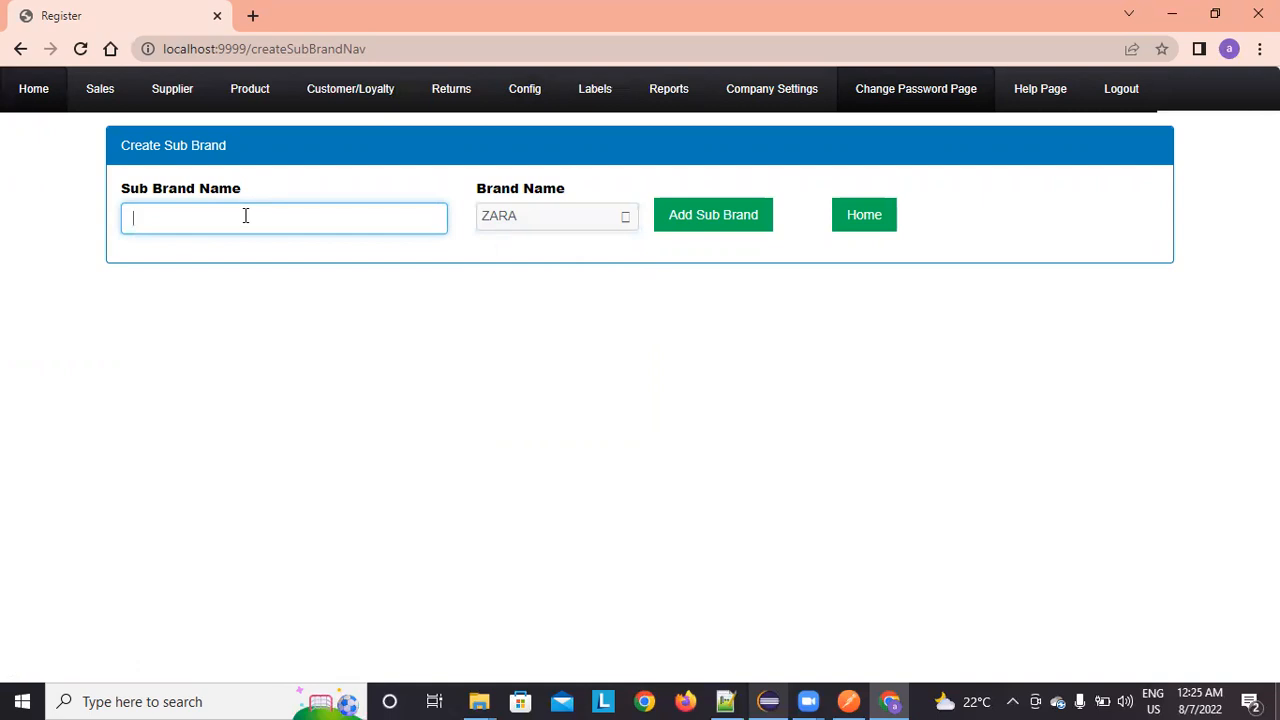
text(ZARA STYLES)
click(733, 228)
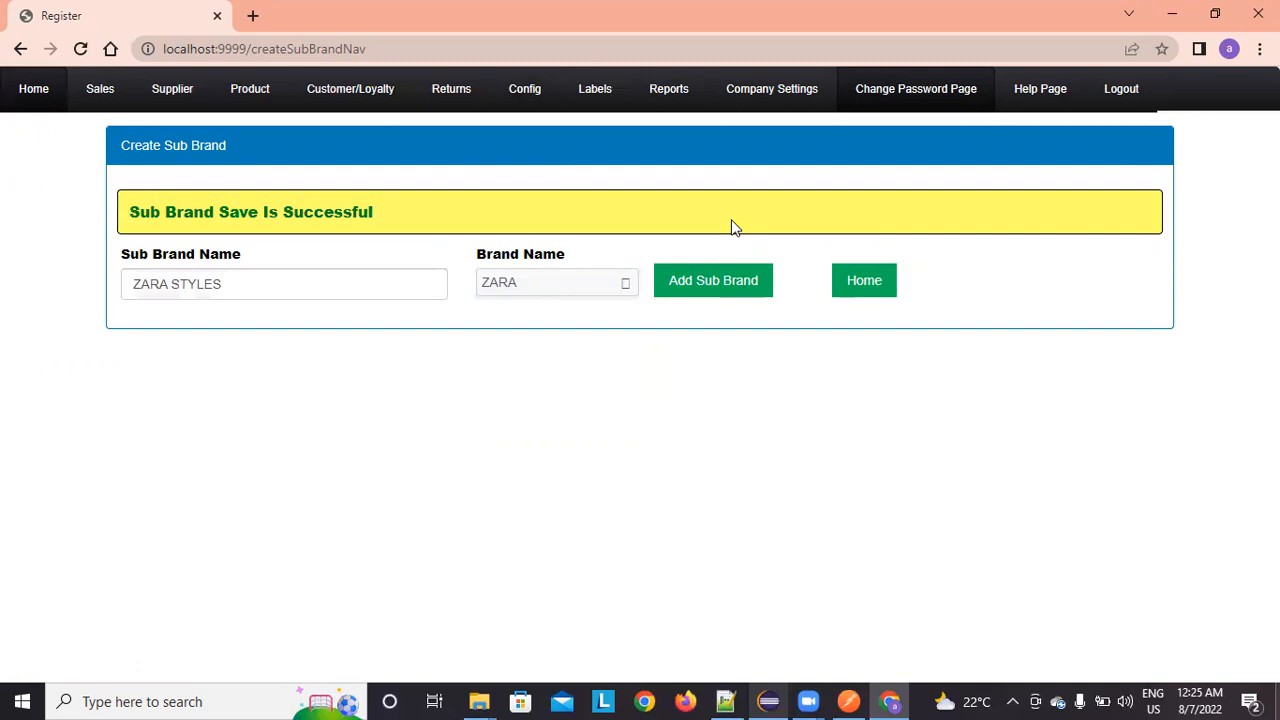
Step: Replace STYLES with FORMAL and save ZARA FORMAL as a second sub brand
double_click(189, 280)
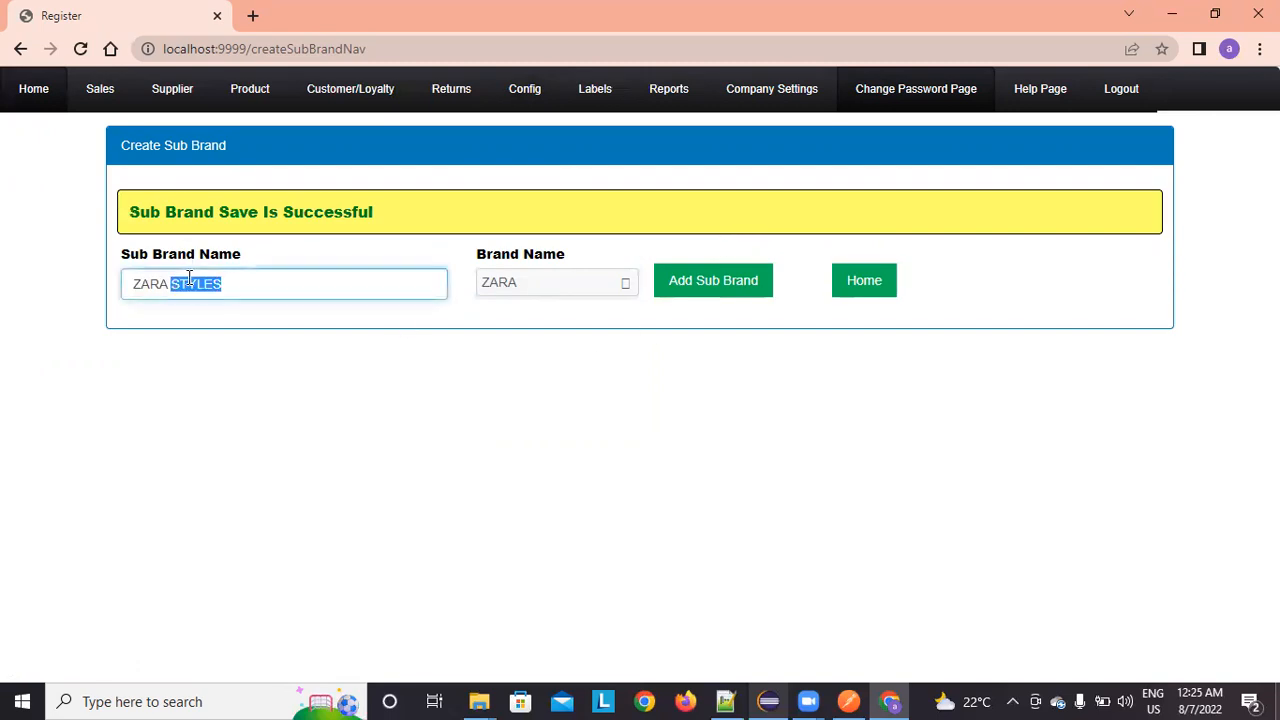
key(BackSpace)
text(FORMAL)
click(673, 288)
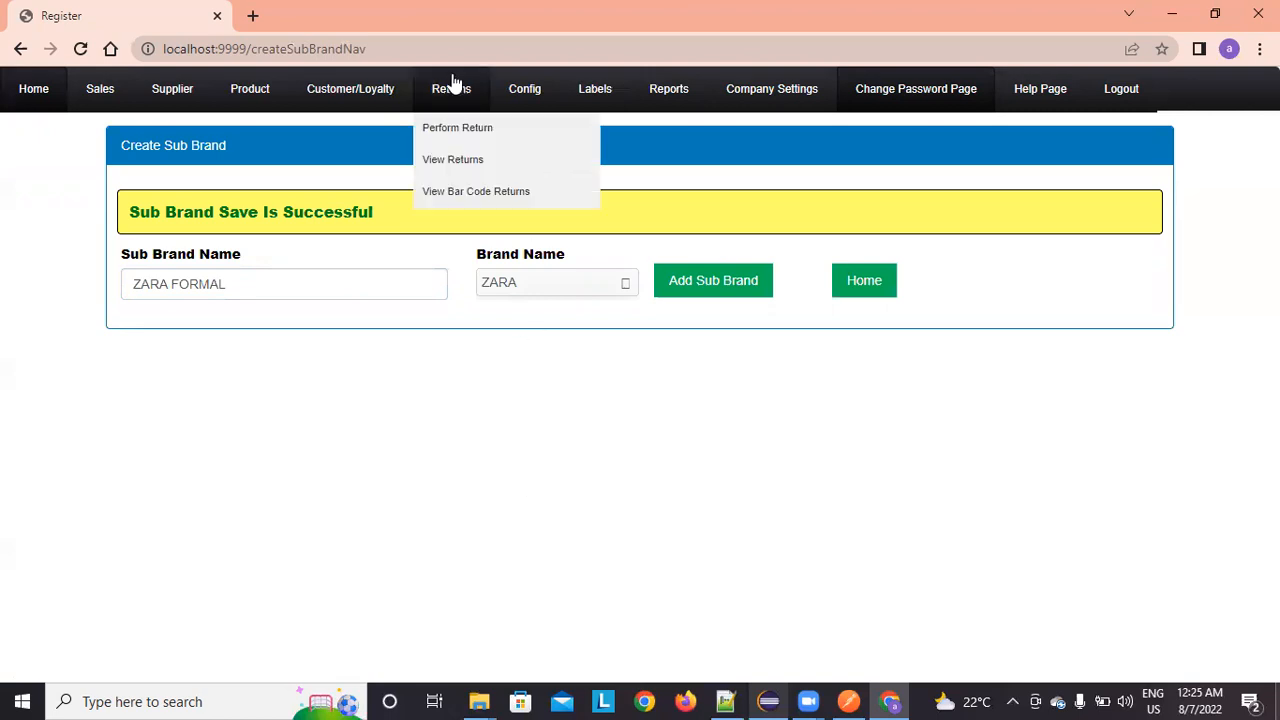
mouse_move(524, 92)
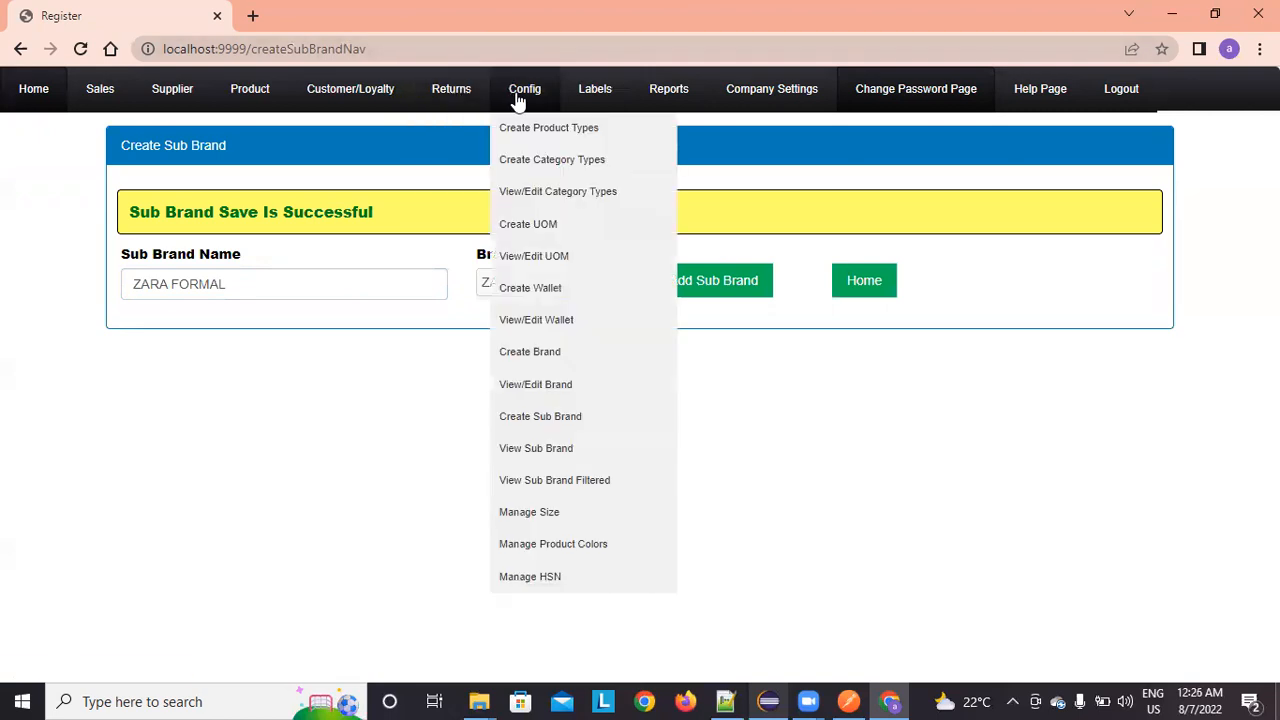
Step: Browse the sub brand list to its last page, ending with ZARA STYLES and ZARA FORMAL
click(531, 450)
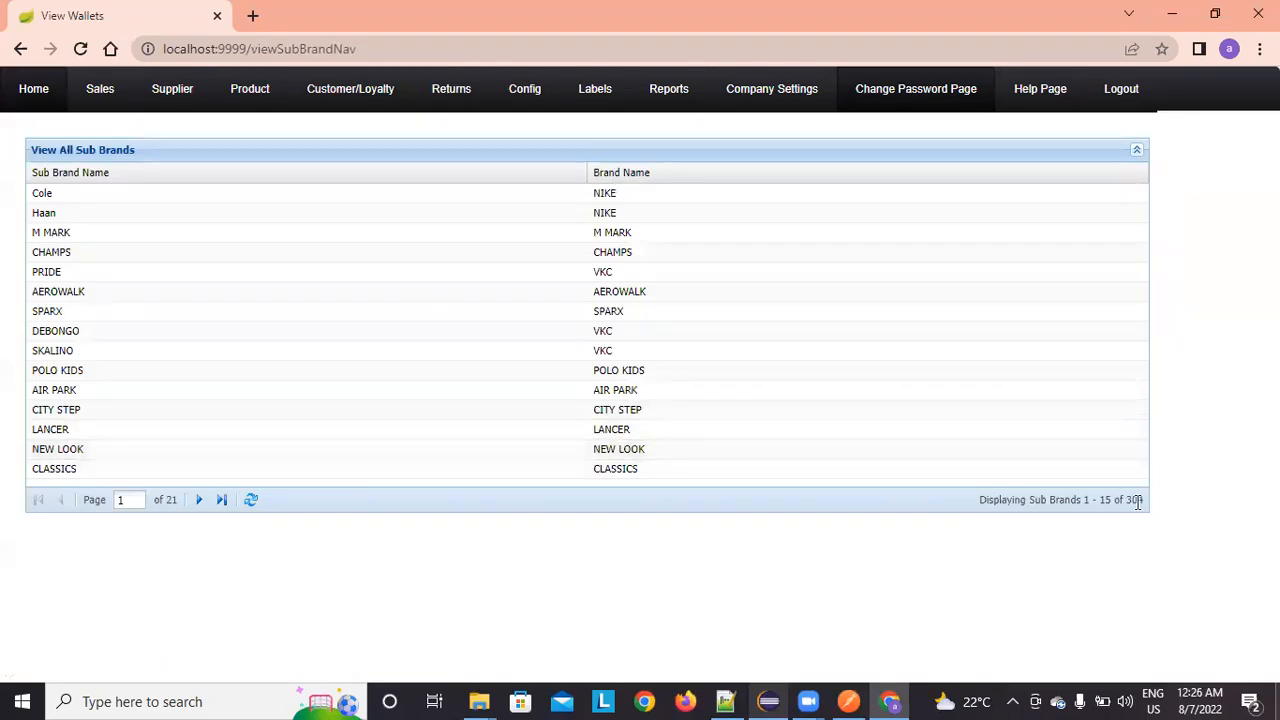
click(198, 499)
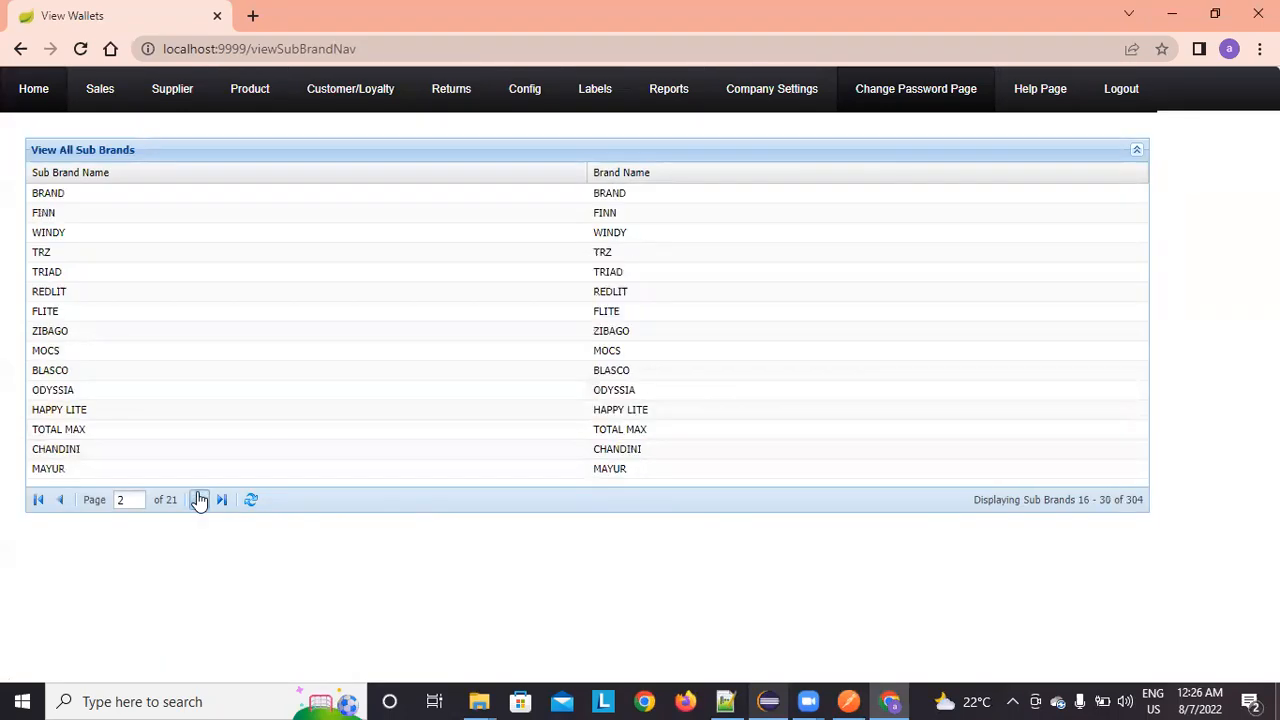
click(58, 502)
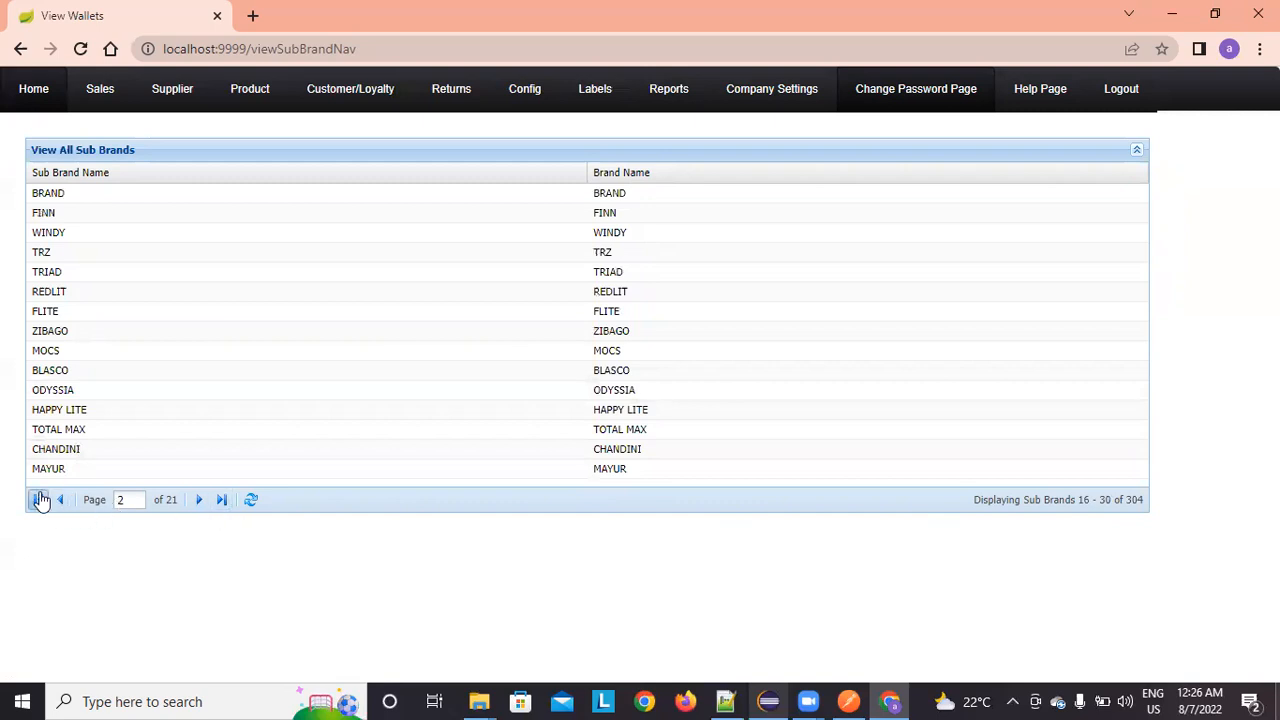
click(197, 499)
click(197, 499)
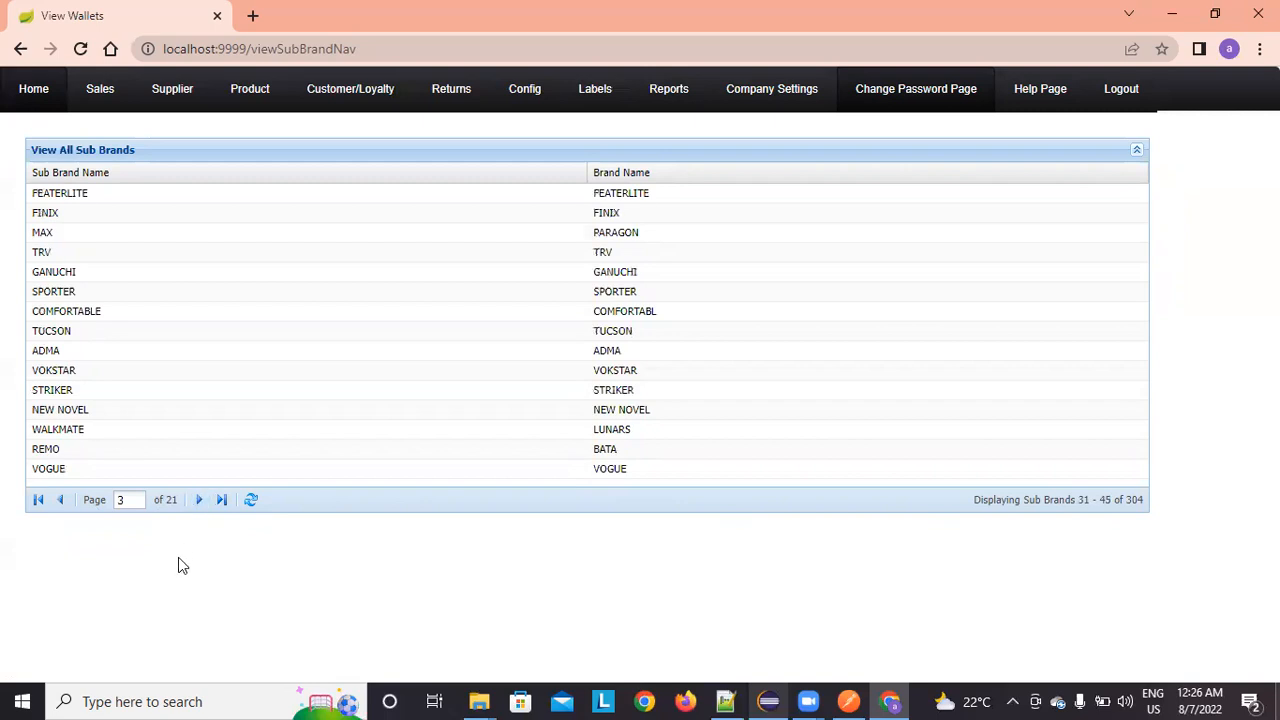
click(223, 500)
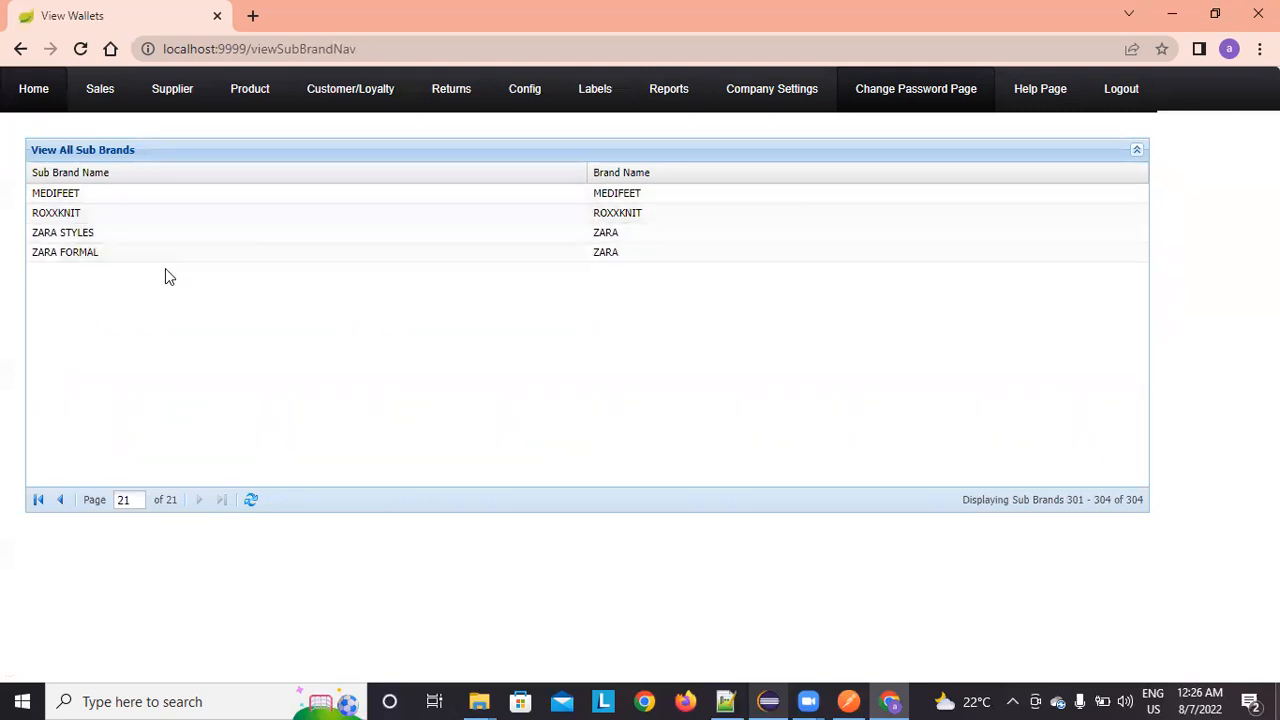
mouse_move(519, 95)
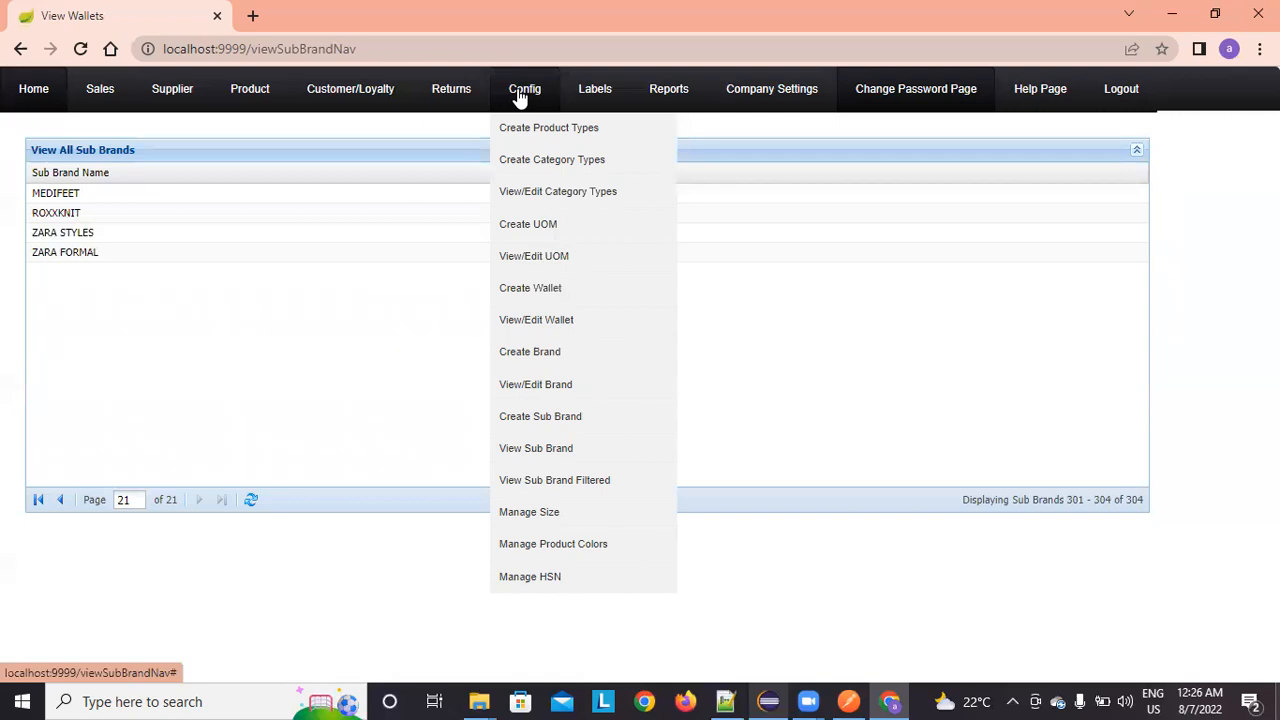
Step: Filter sub brands by ZARA to see only ZARA STYLES and ZARA FORMAL, then reset
click(525, 490)
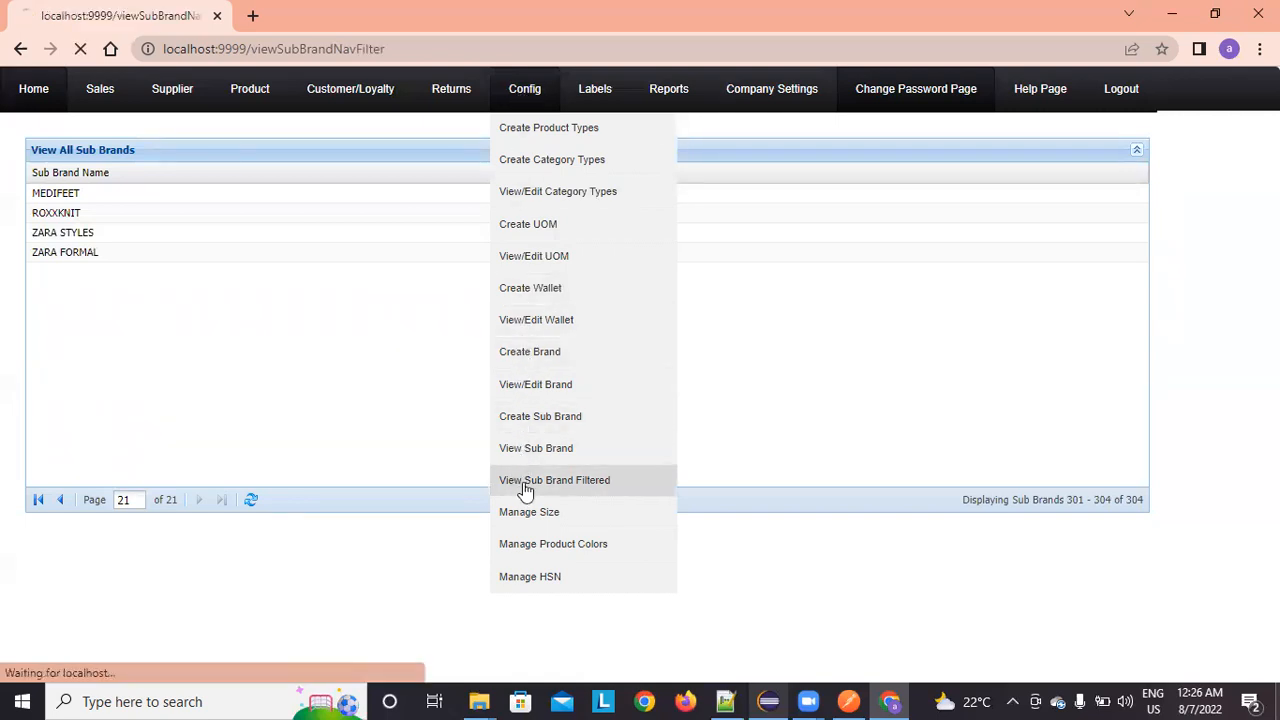
click(84, 207)
text(ZARA)
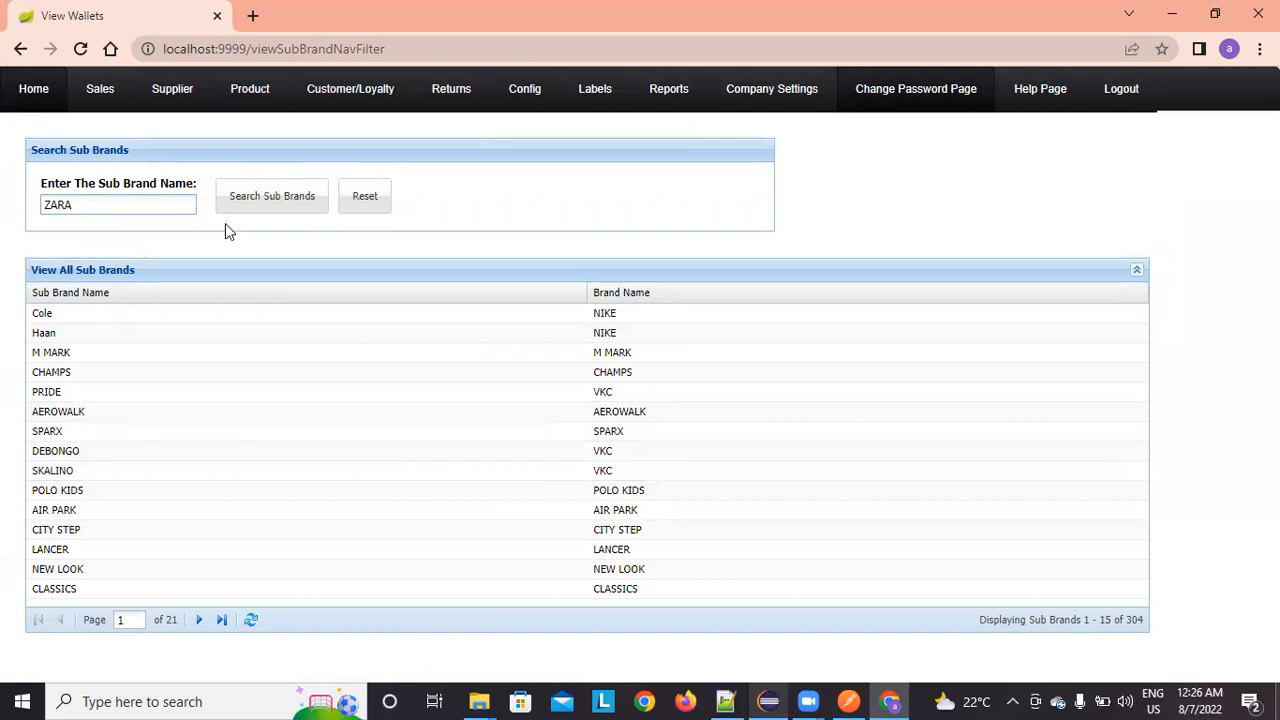
click(300, 211)
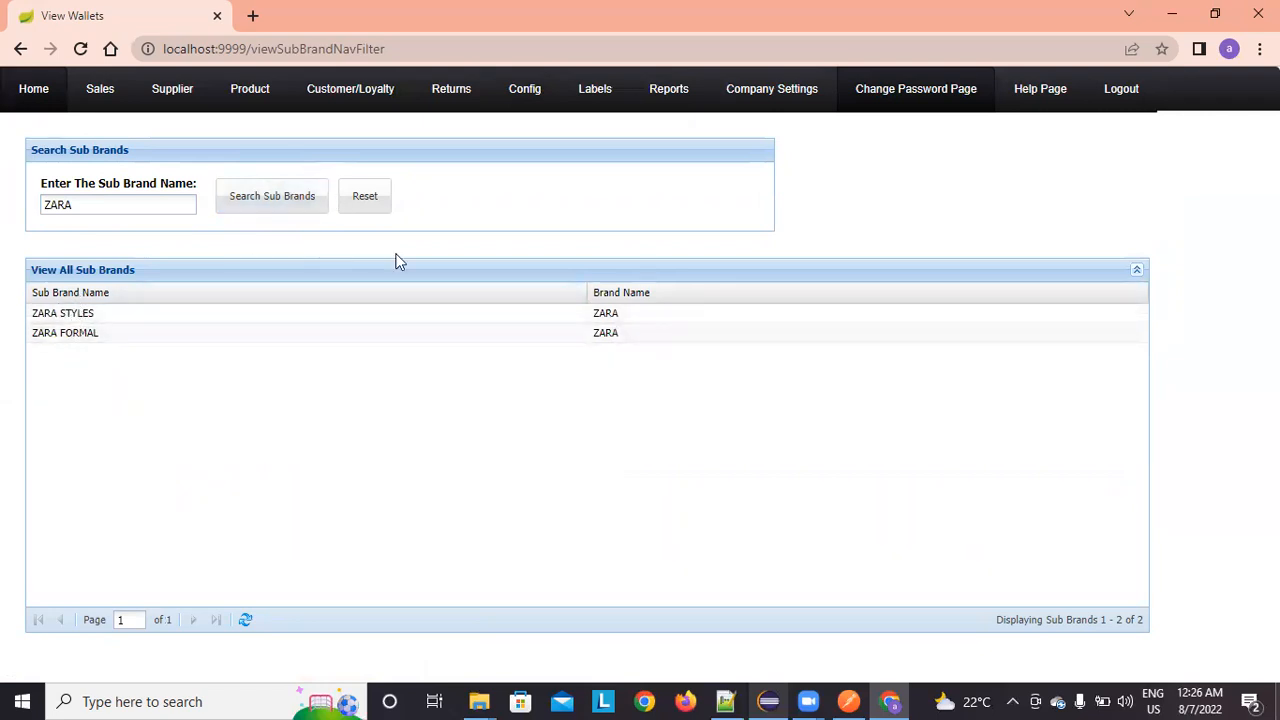
click(366, 206)
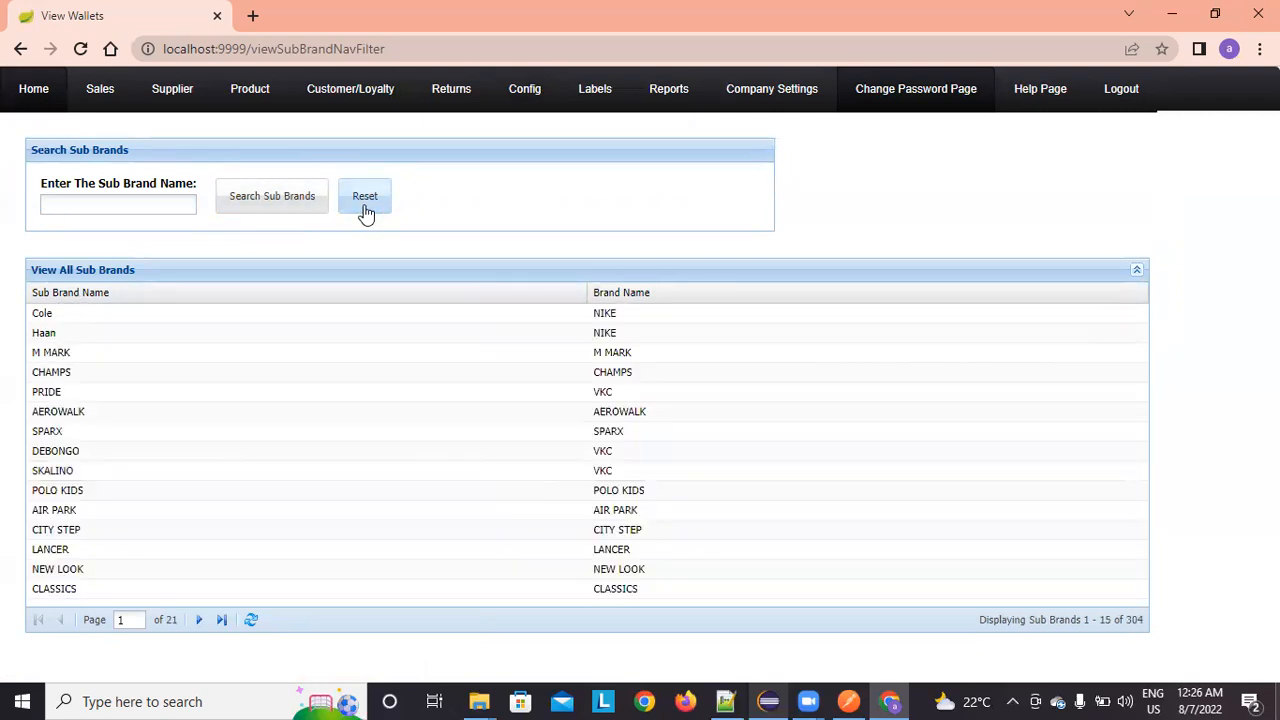
click(524, 90)
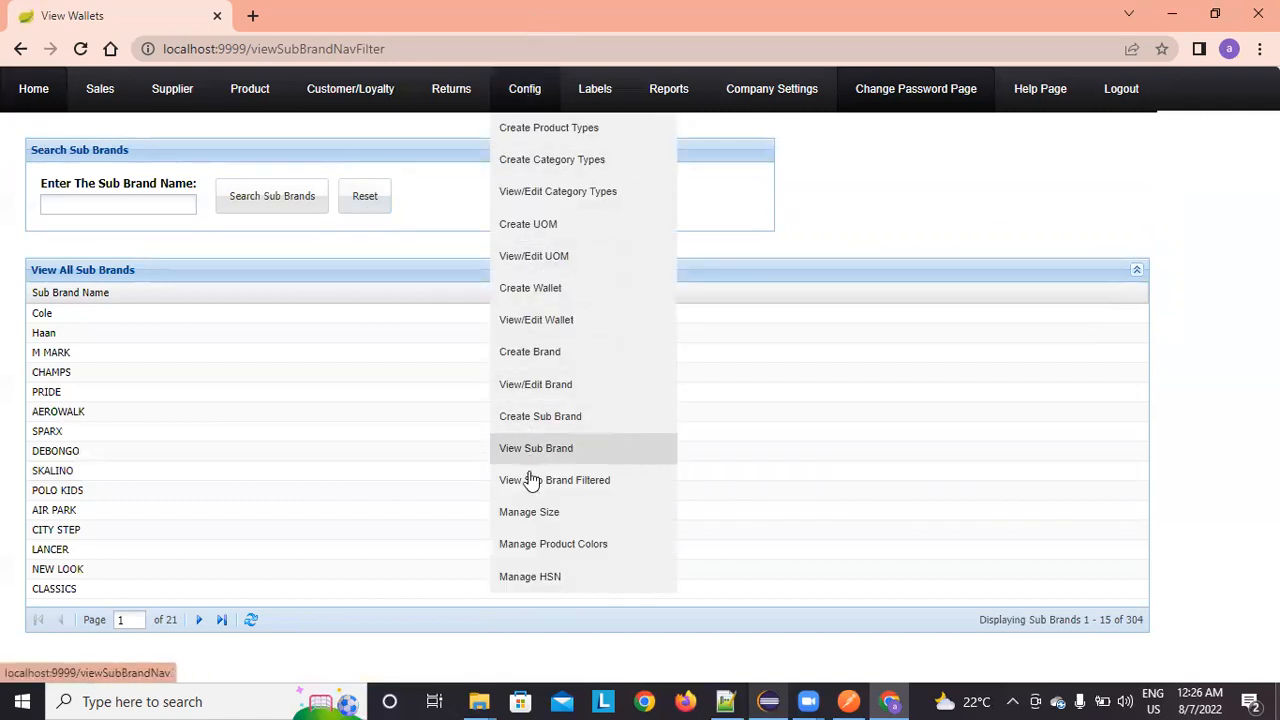
Step: Open Manage Size and look through the existing size pages
click(535, 512)
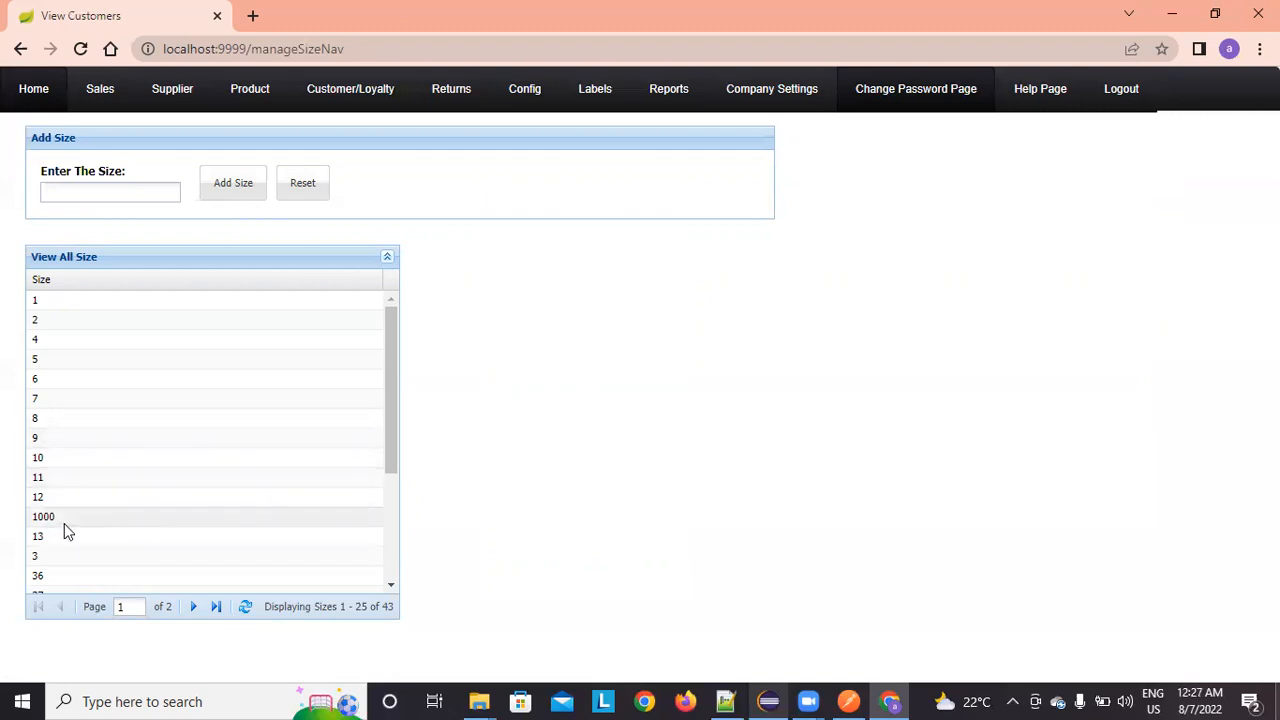
scroll(124, 415, down, 2)
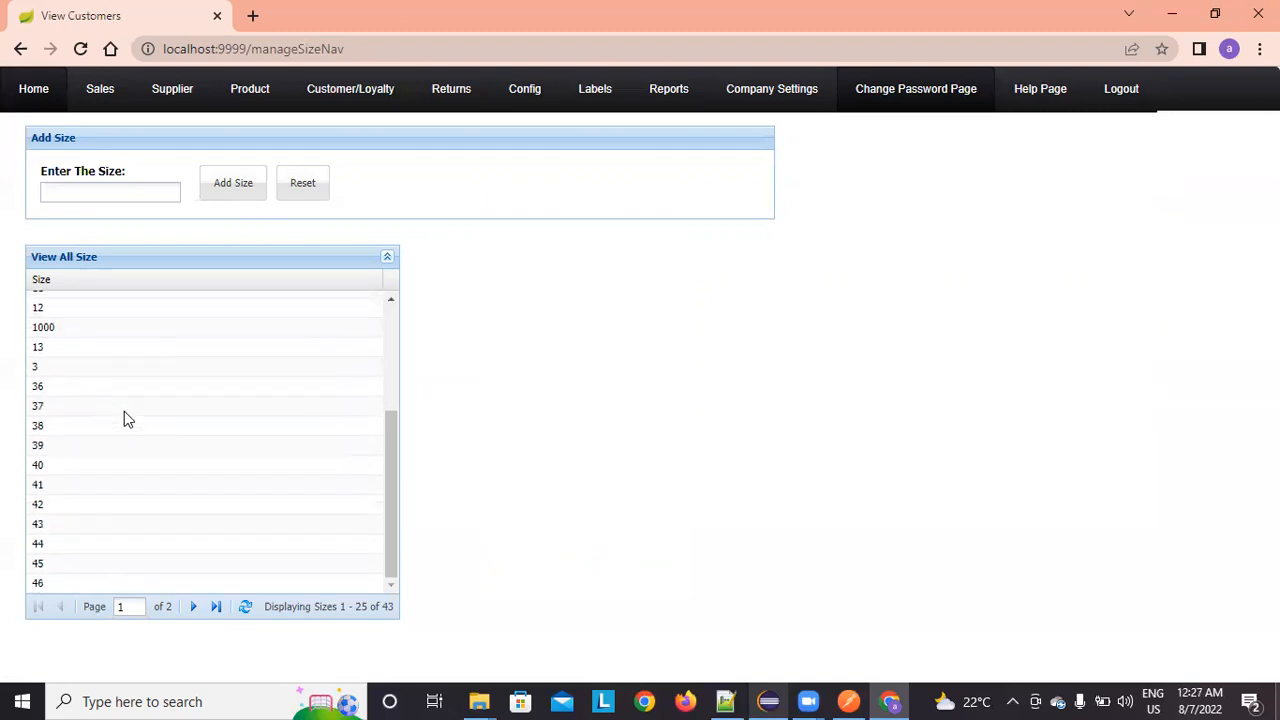
click(191, 606)
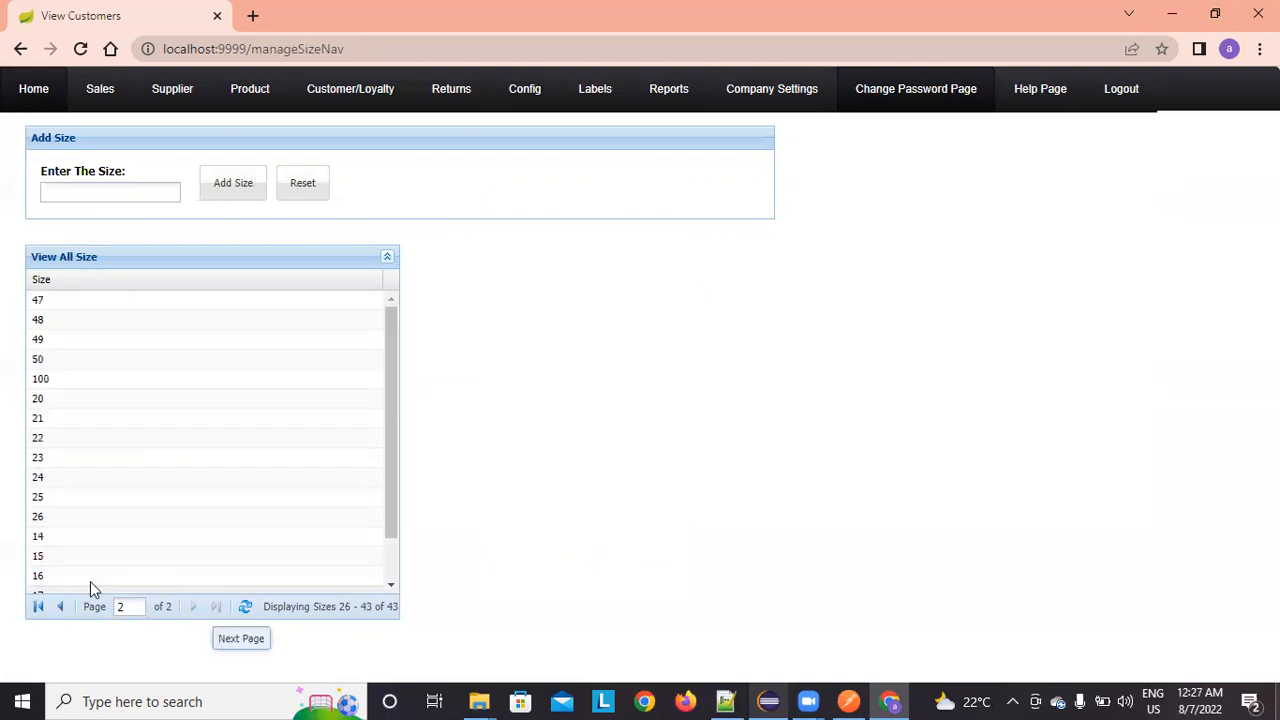
click(59, 607)
Step: Add size 78 and confirm it appears last among 44 sizes
click(74, 191)
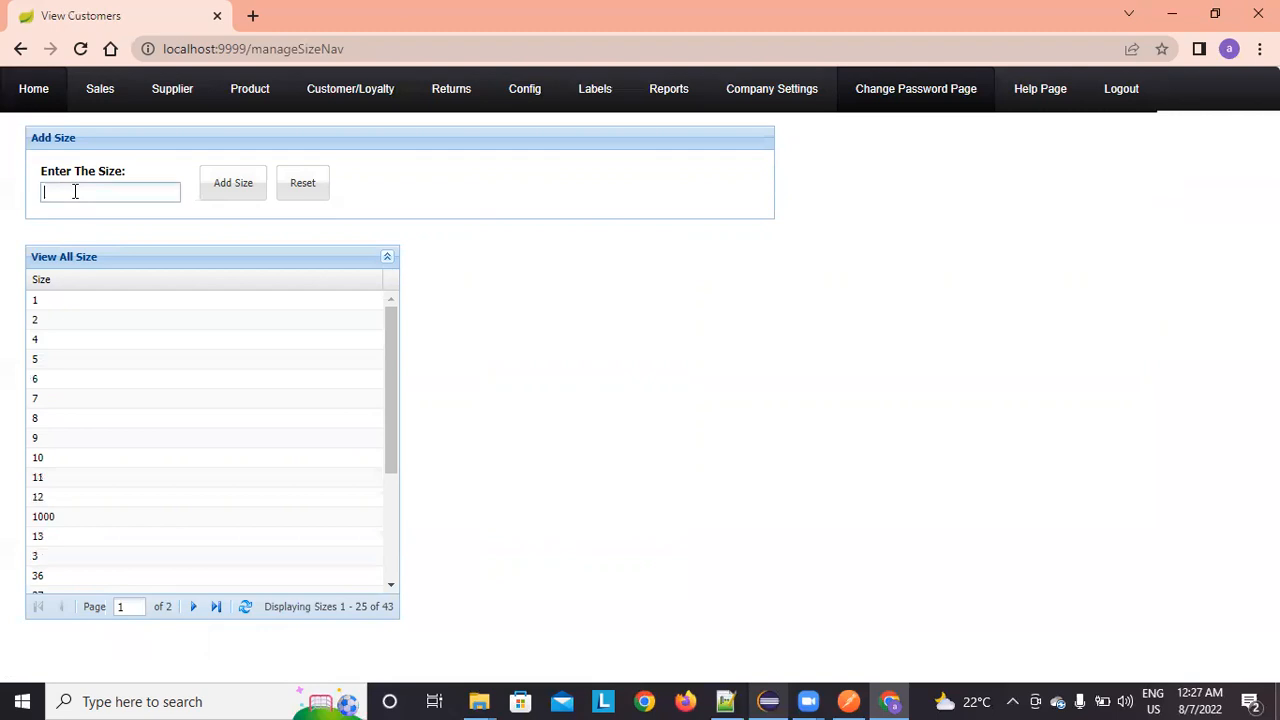
text(78)
click(218, 182)
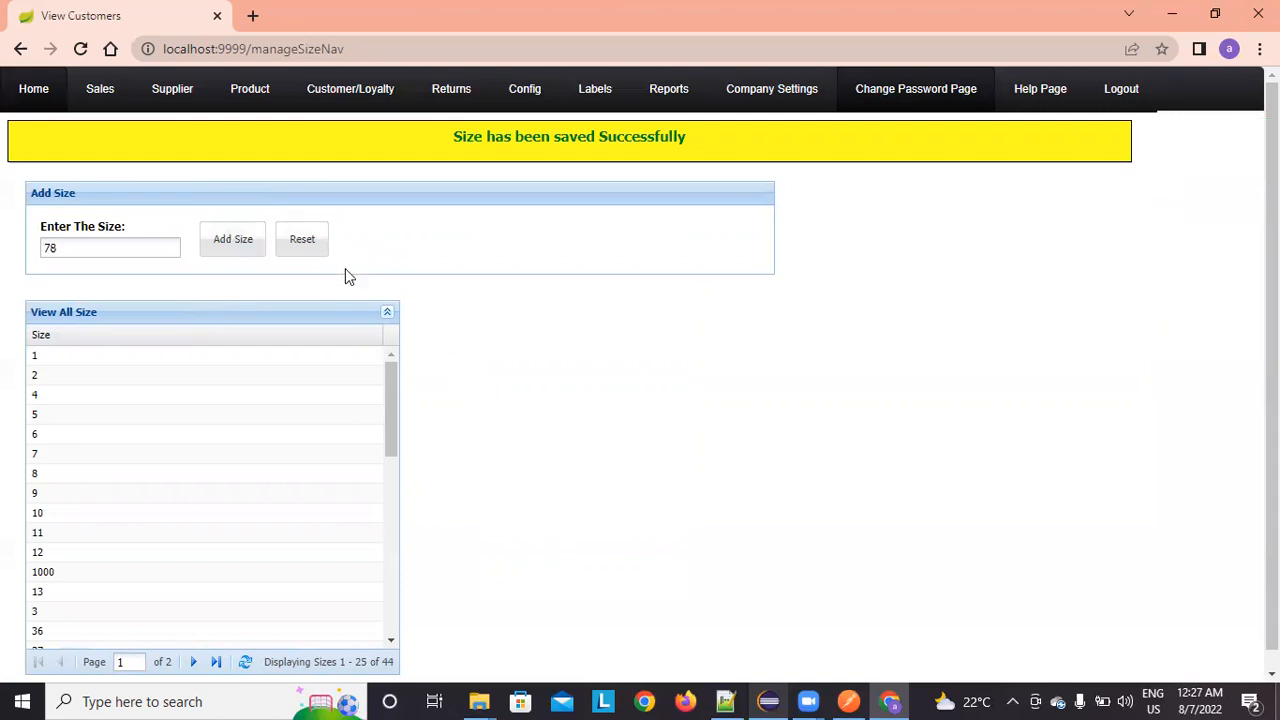
scroll(349, 409, down, 3)
scroll(700, 371, down, 1)
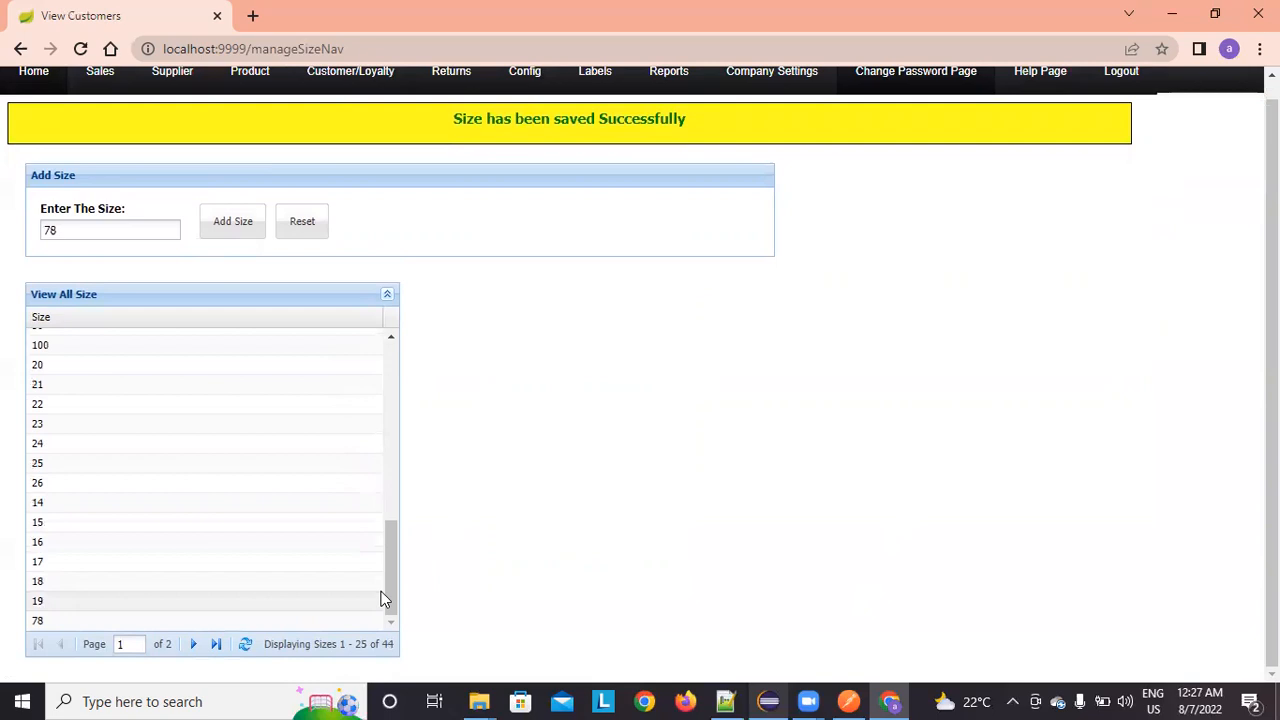
click(215, 644)
scroll(210, 540, down, 3)
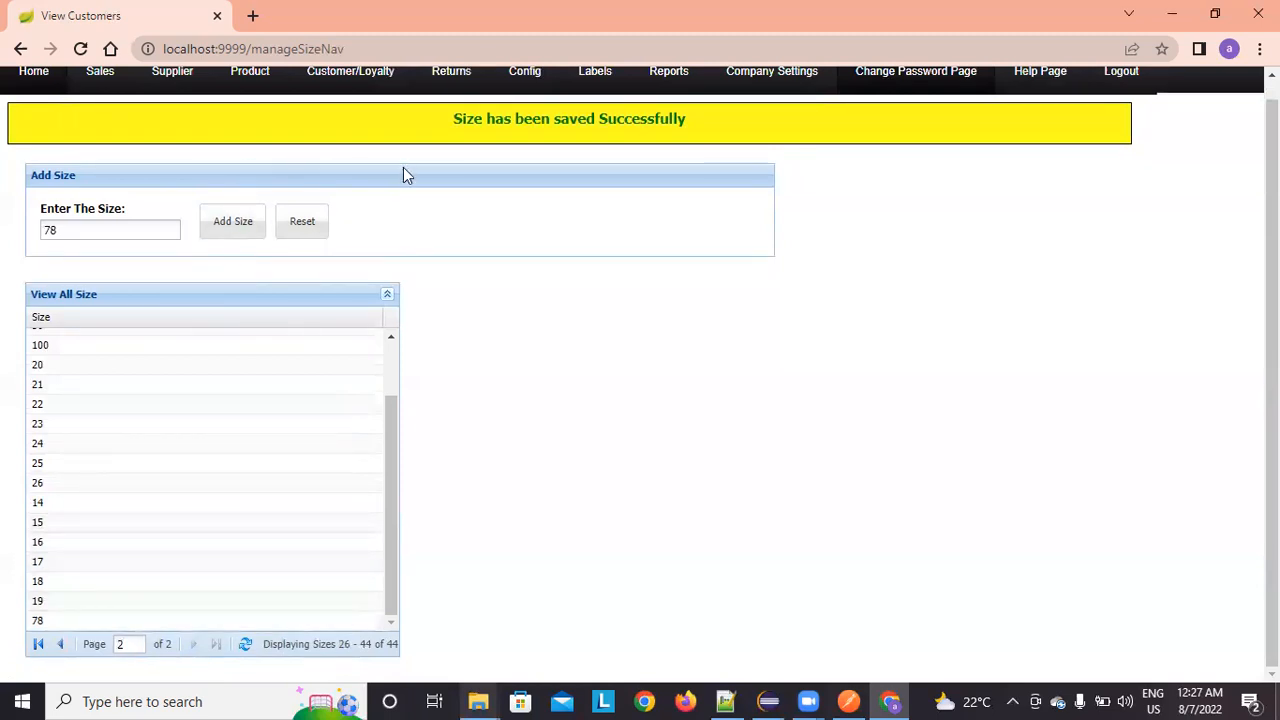
scroll(641, 210, up, 1)
mouse_move(526, 90)
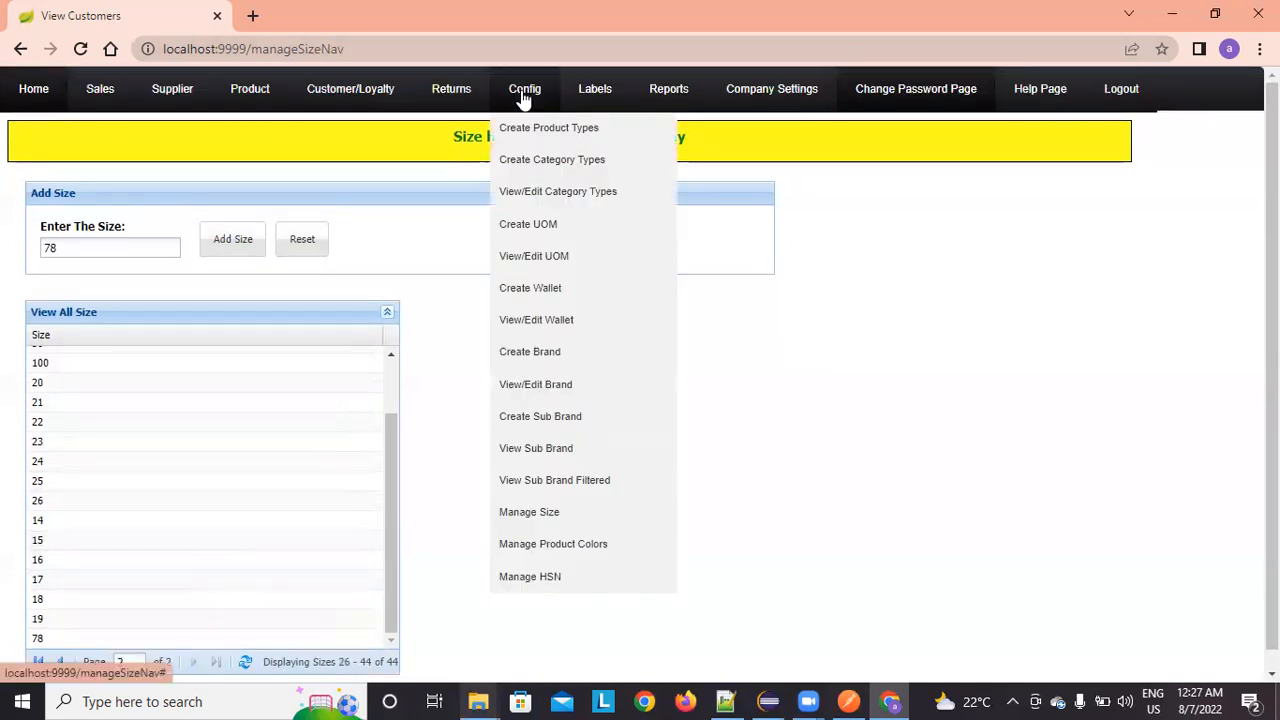
Step: Open Manage Product Colors and browse through the existing colour pages
click(538, 544)
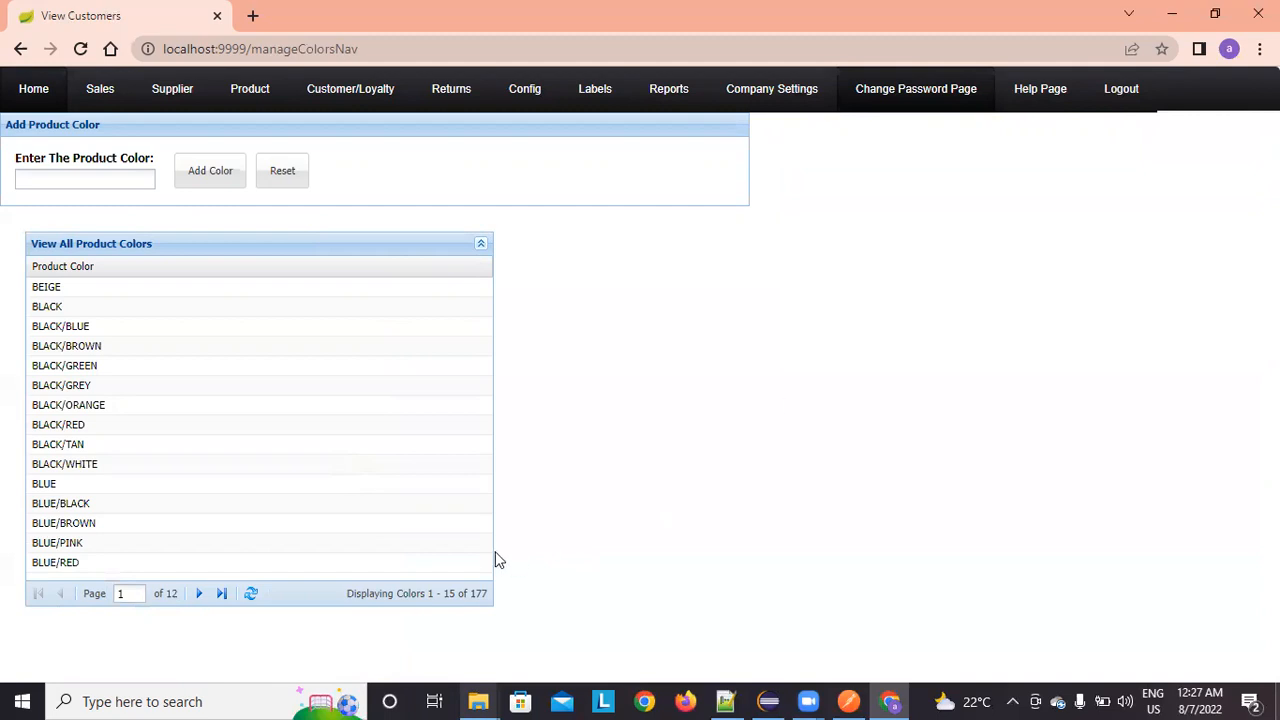
click(196, 595)
click(196, 595)
click(196, 595)
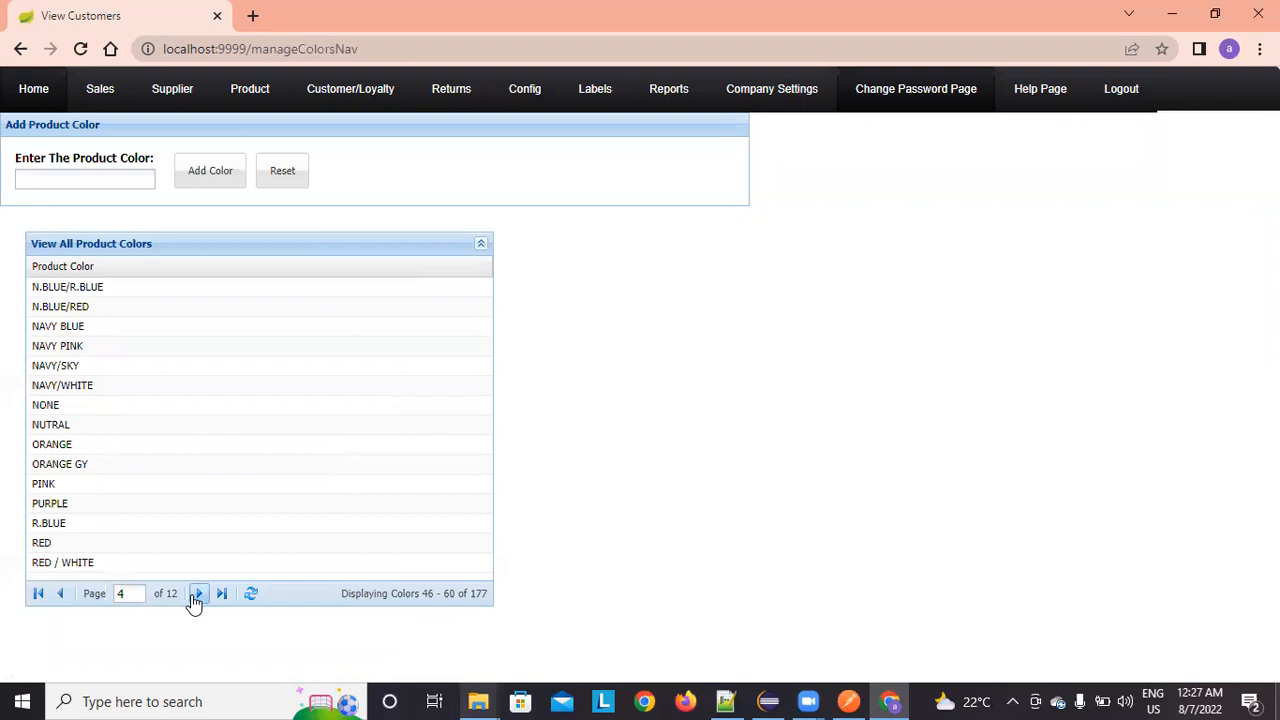
click(59, 594)
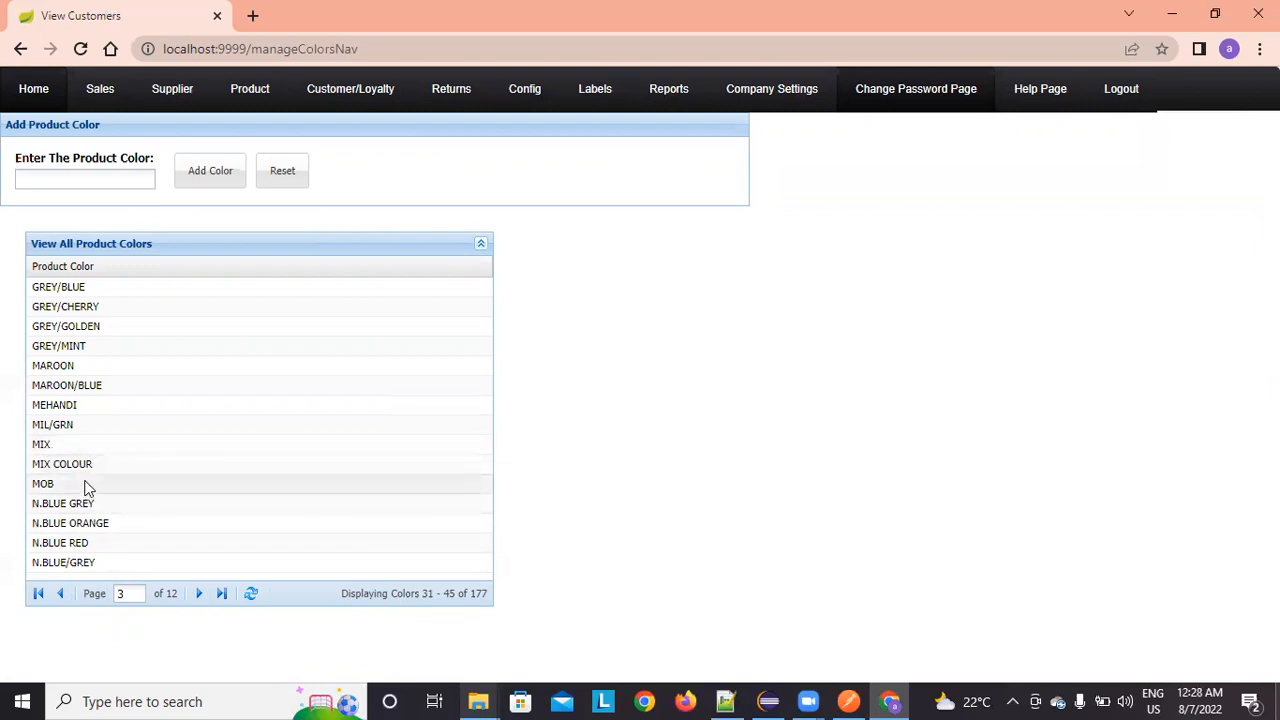
Step: Add the colour SKYGREEN and confirm it is listed last among 178 colours
click(88, 177)
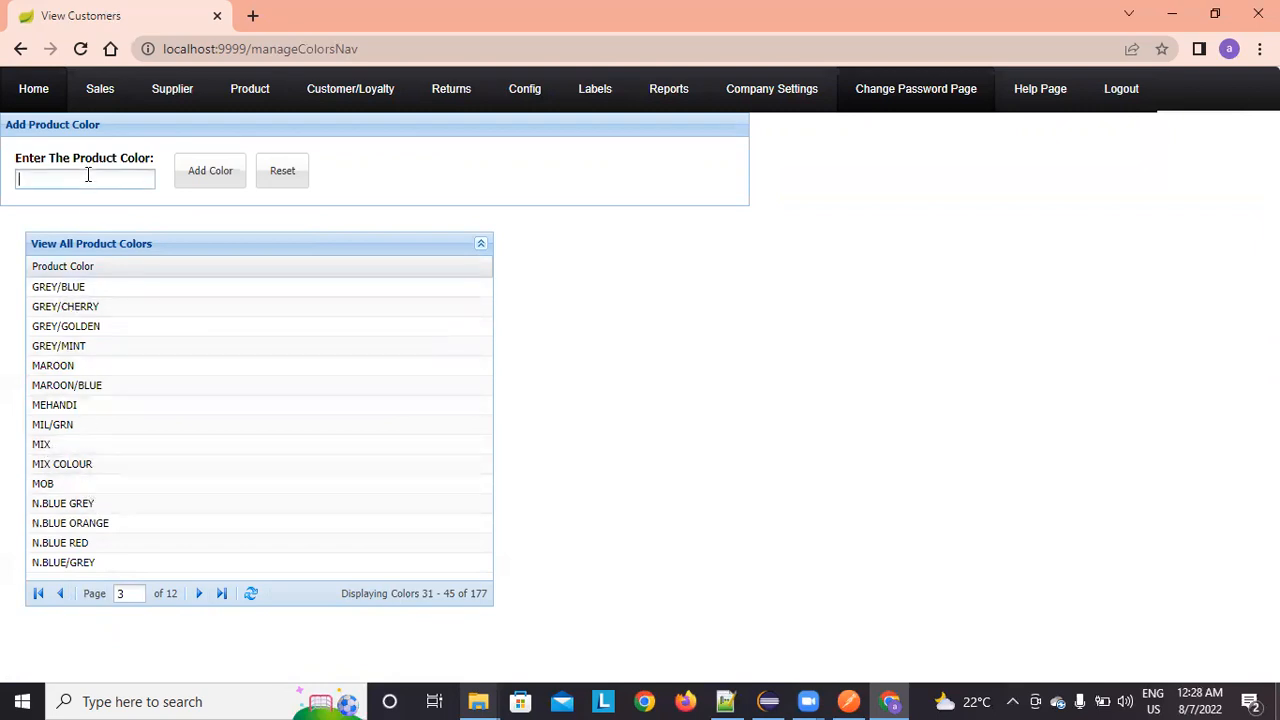
text(SKYGREEN)
click(204, 176)
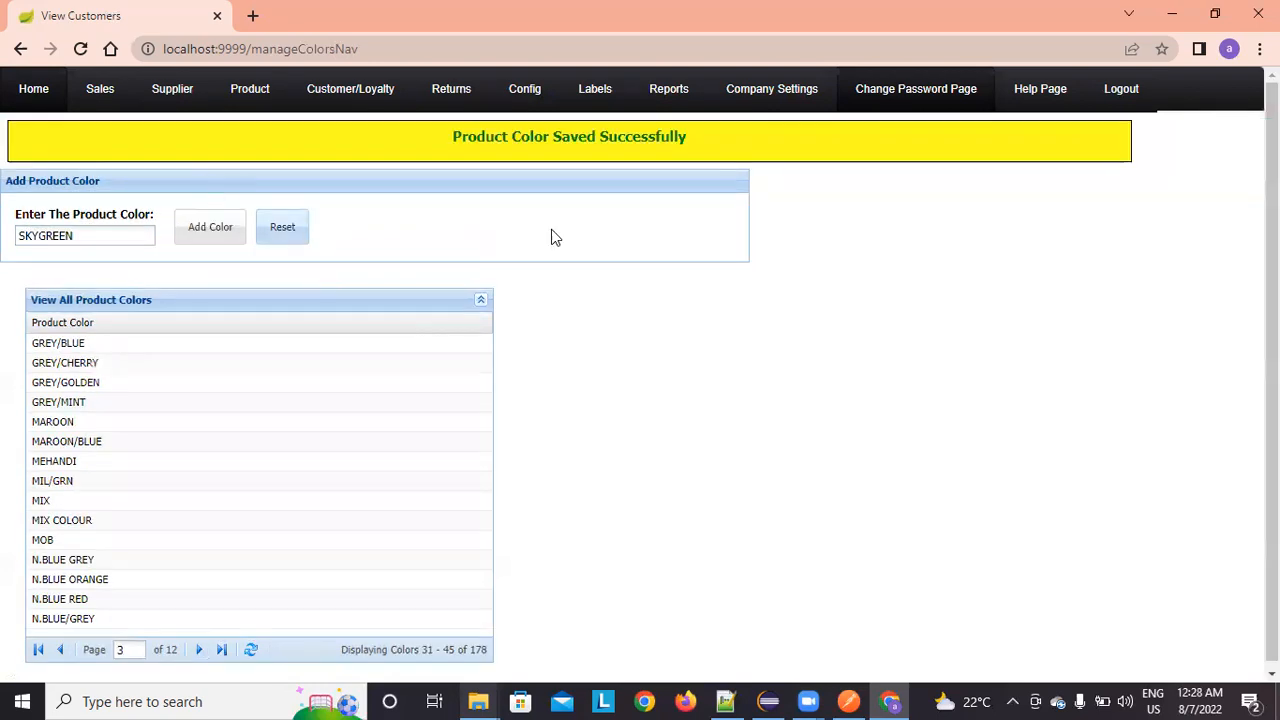
scroll(192, 424, down, 1)
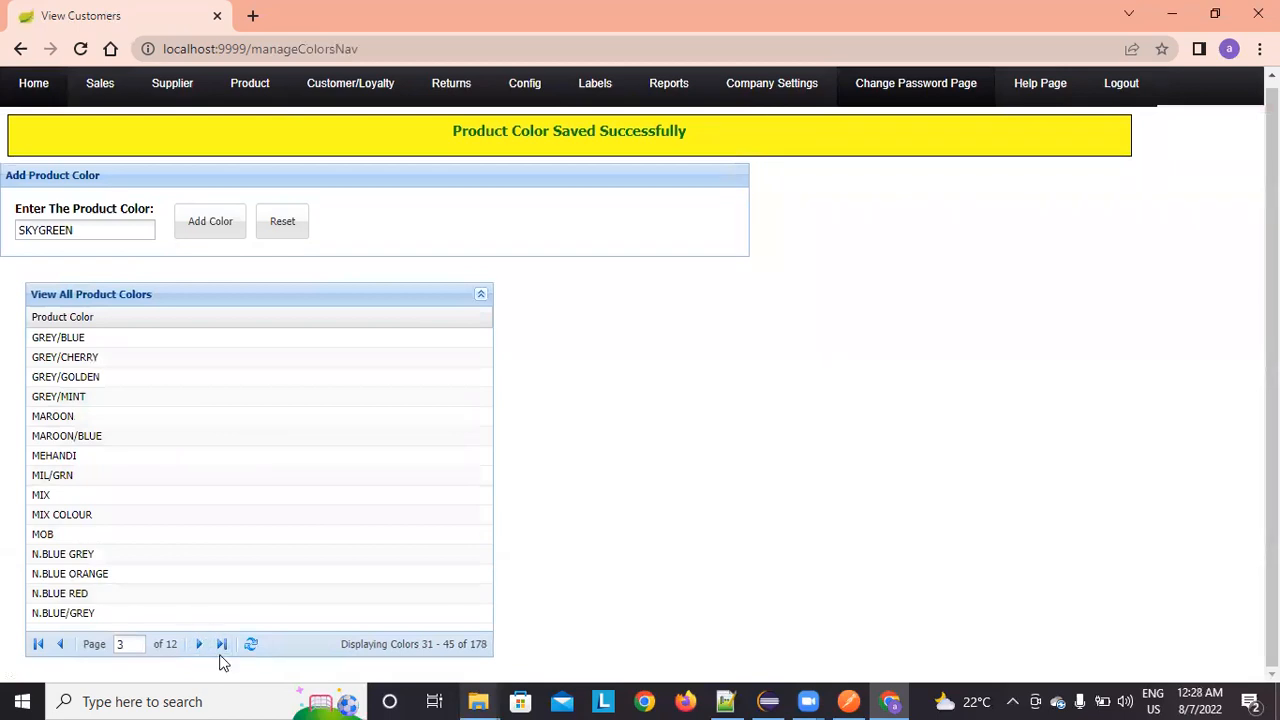
click(221, 644)
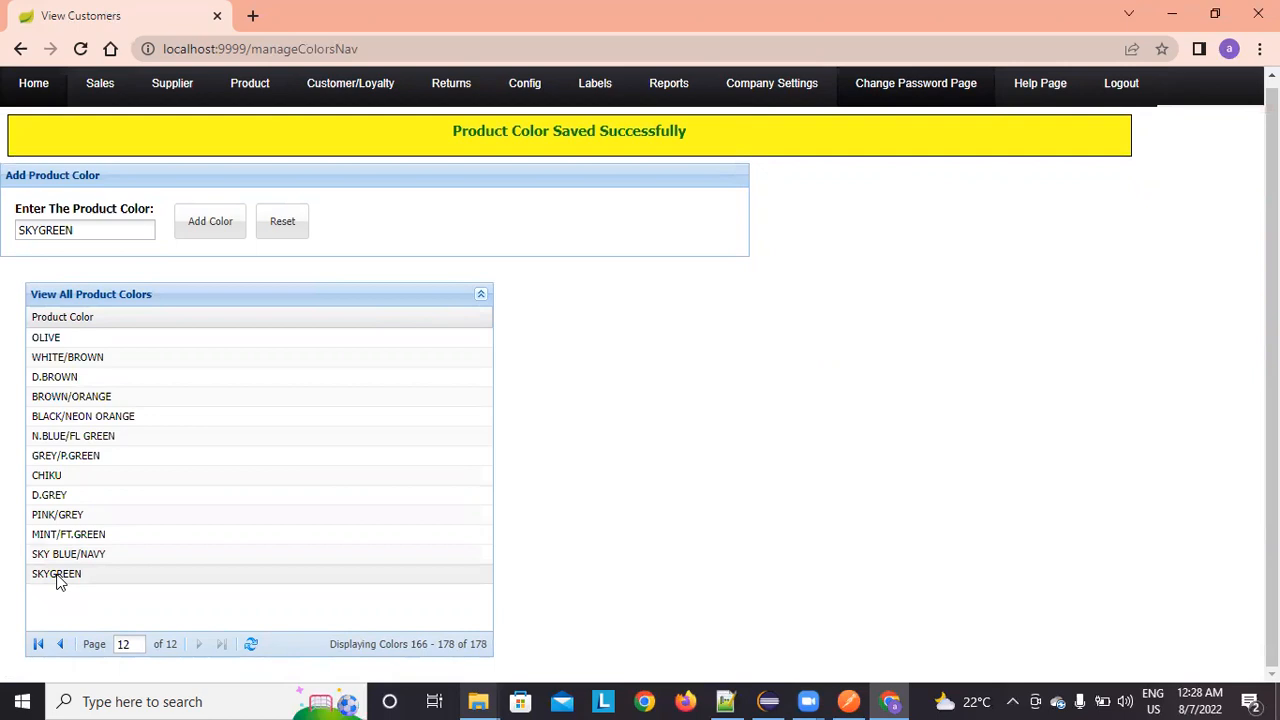
mouse_move(510, 88)
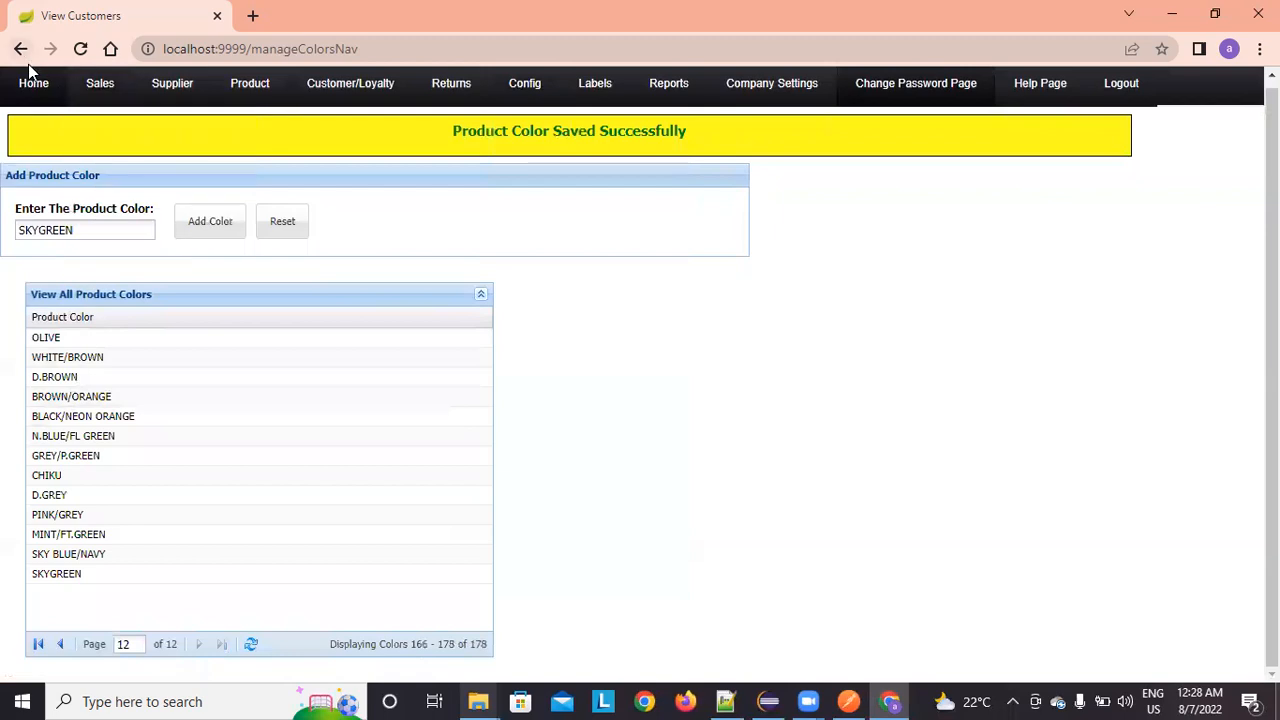
Step: Go to Product > Create Product, open Add Product, and type the name ZARA_AT09_P304_S11
click(30, 88)
mouse_move(274, 106)
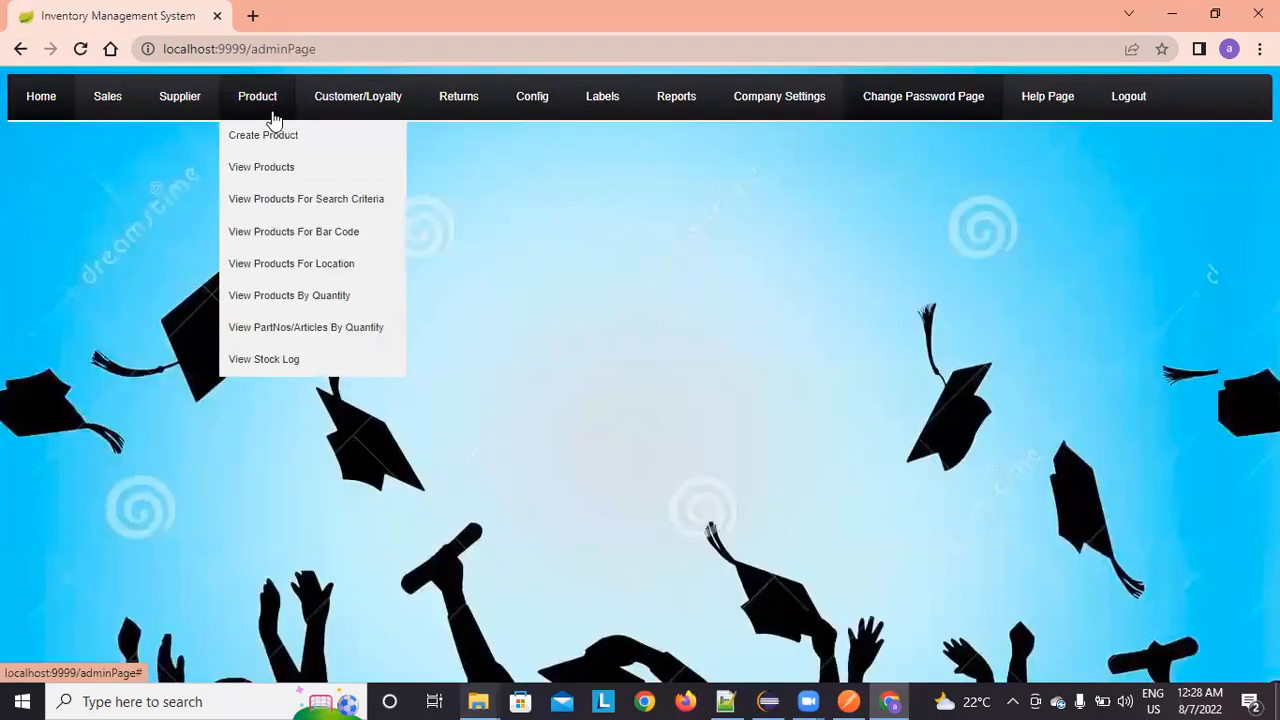
click(274, 137)
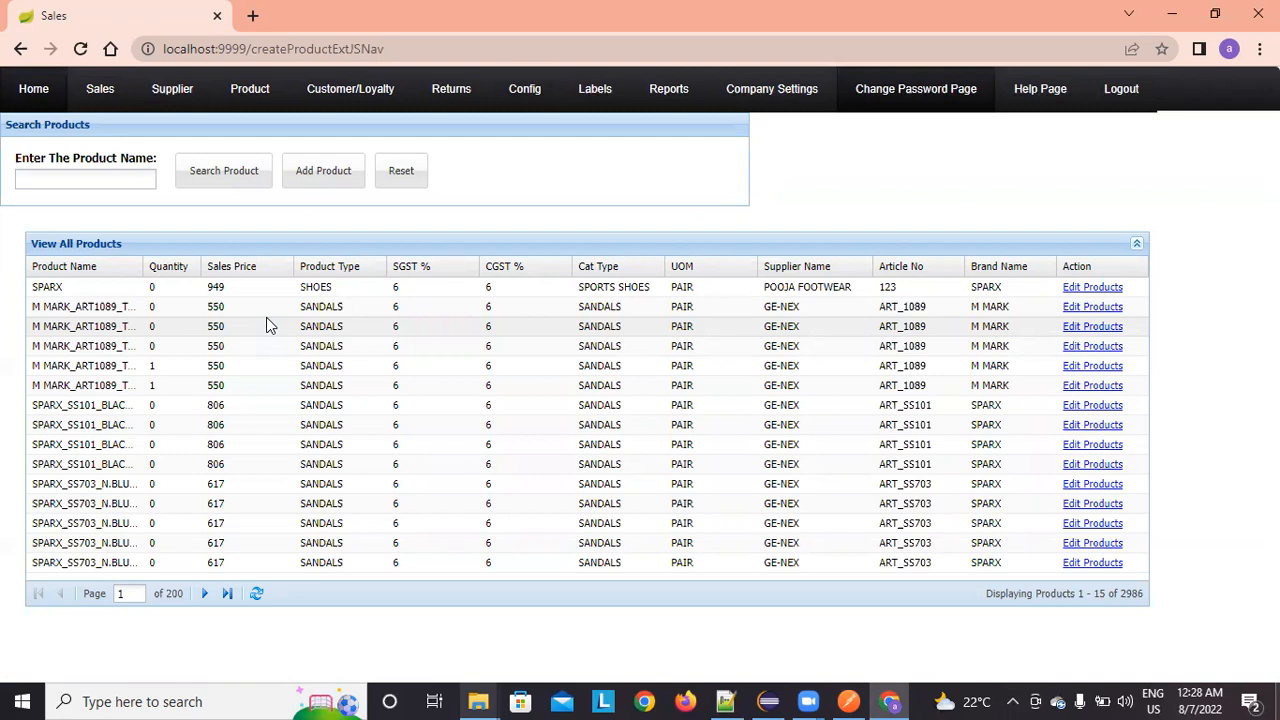
click(335, 174)
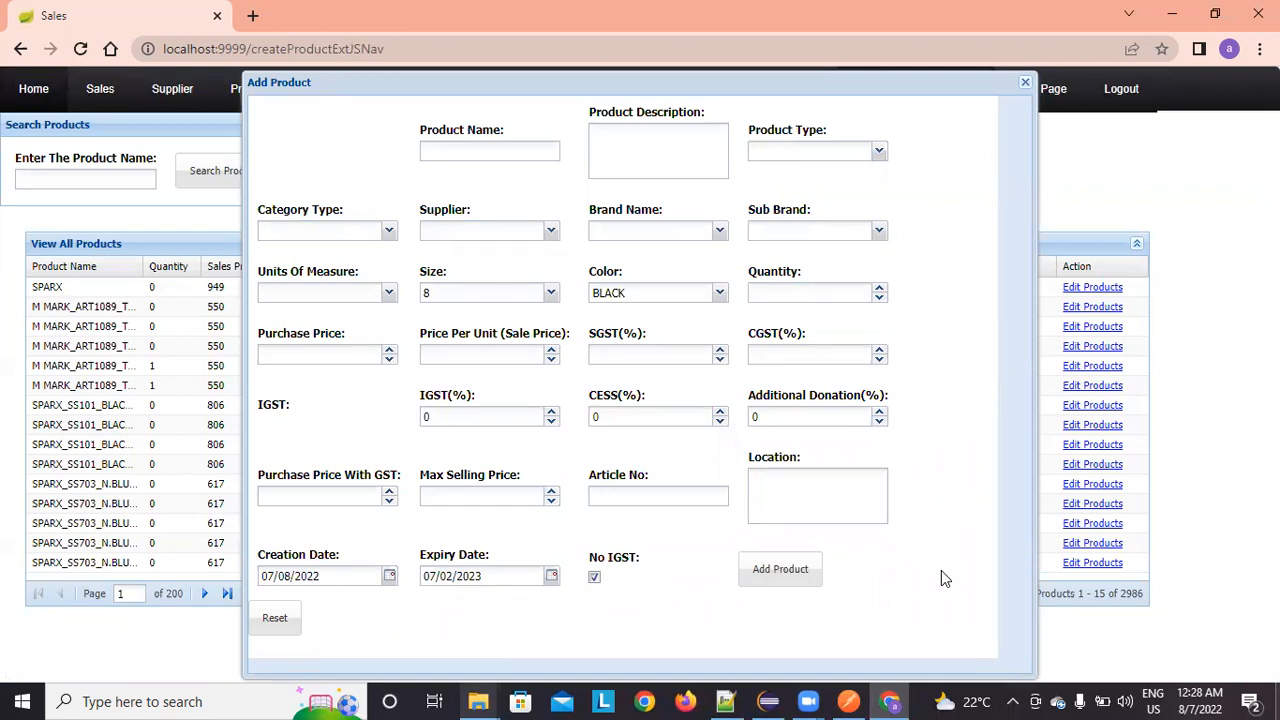
click(472, 153)
text(ZARA_AT)
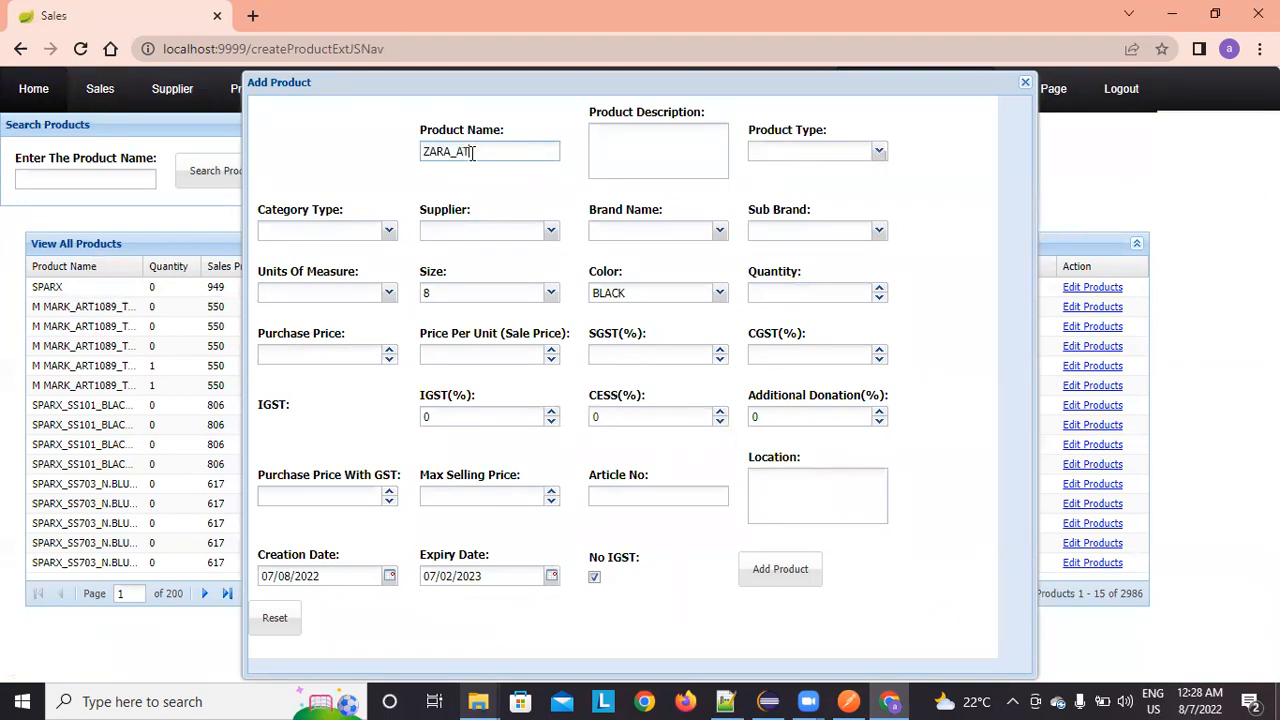
text(09_P304_S11)
Step: Fix the product name ZARA_AT09_P304_S11 and copy it into the product description
key(BackSpace)
key(ctrl+a)
key(ctrl+c)
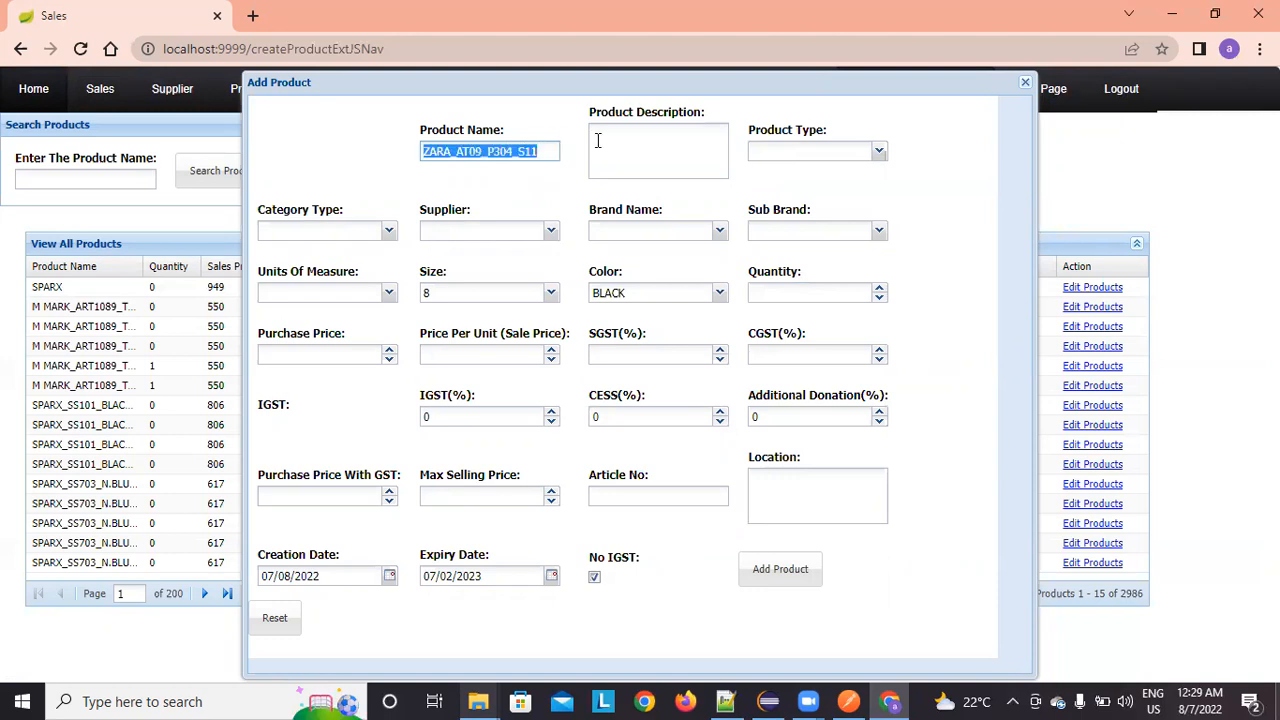
click(597, 137)
key(ctrl+v)
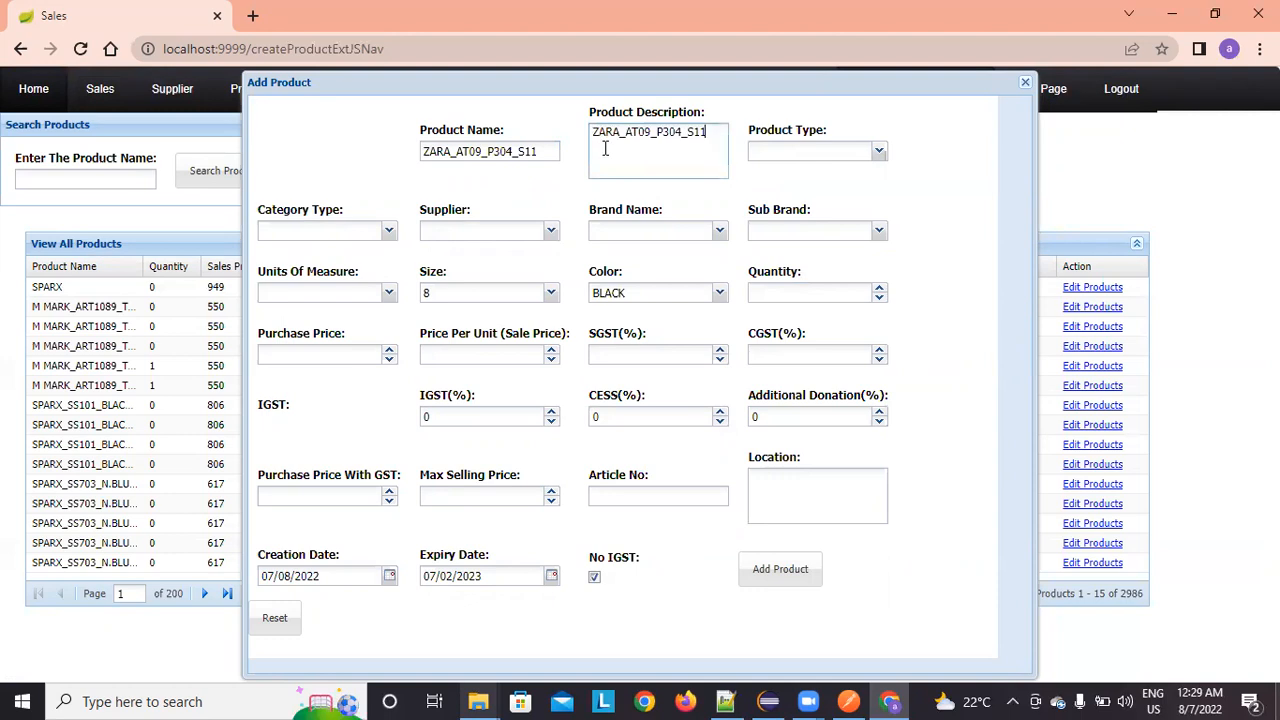
Step: Set the product type to HANDBAGS
click(886, 156)
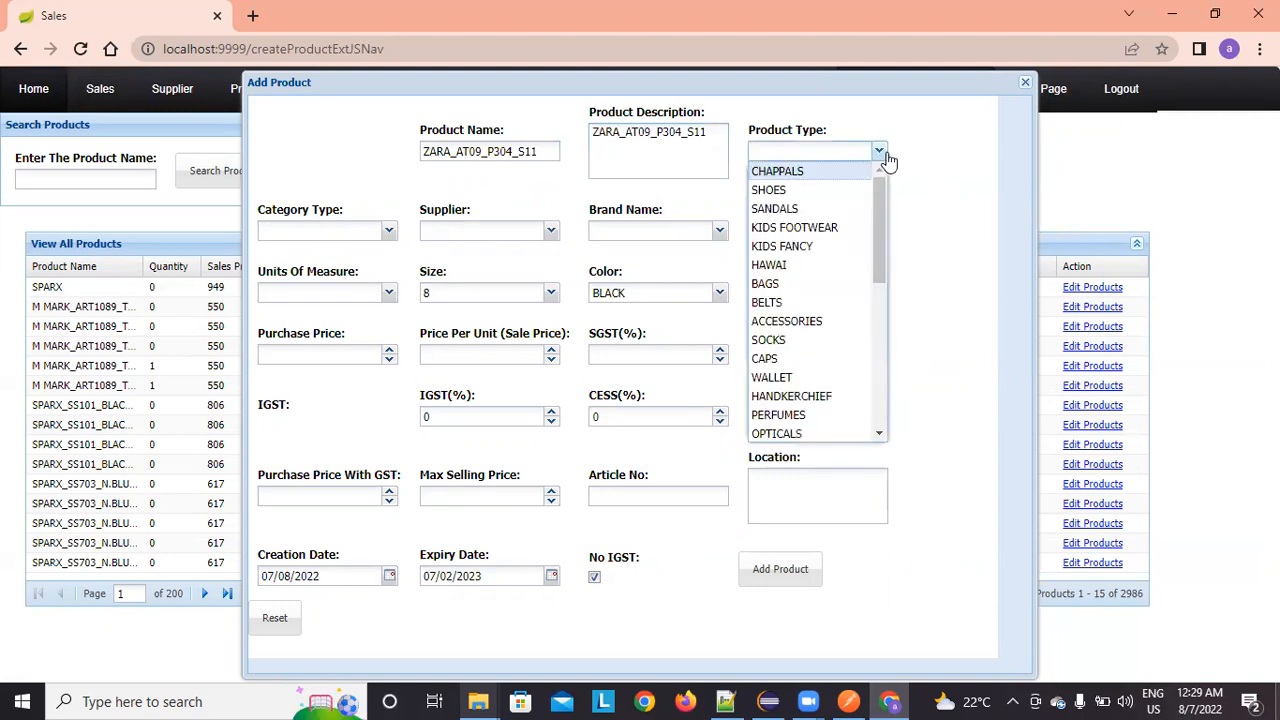
text(BAG)
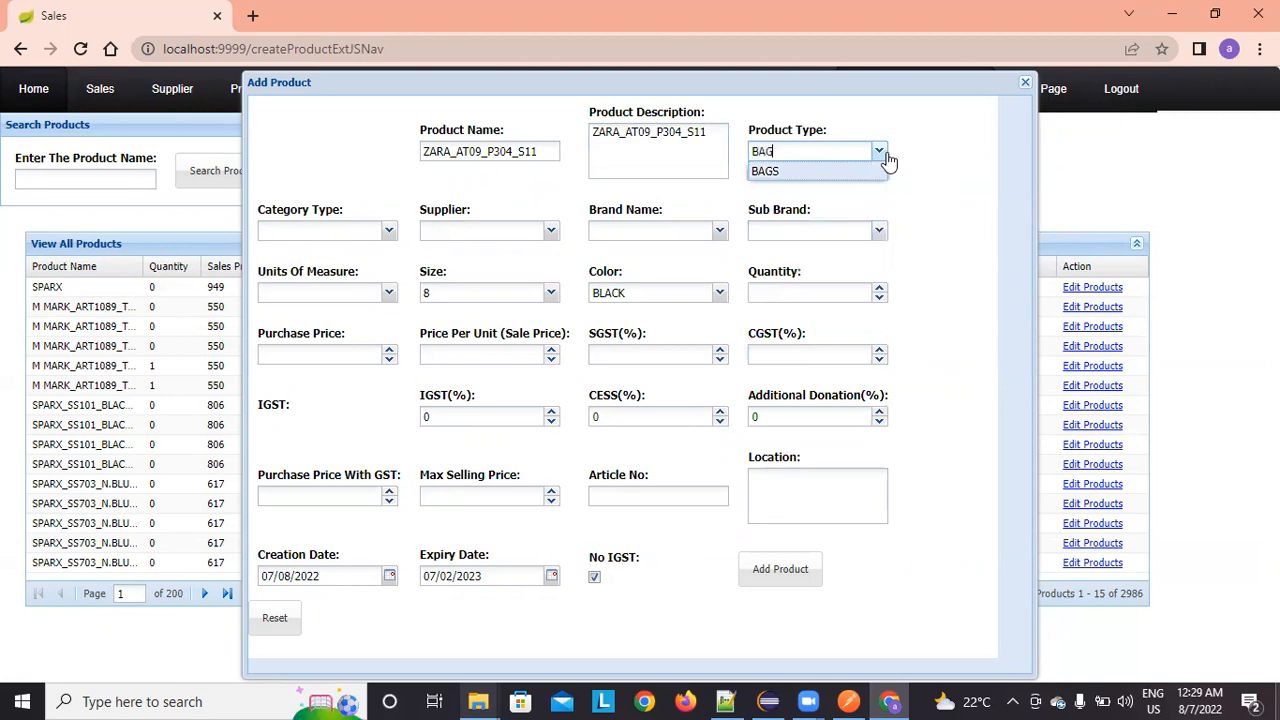
key(BackSpace)
key(BackSpace)
key(BackSpace)
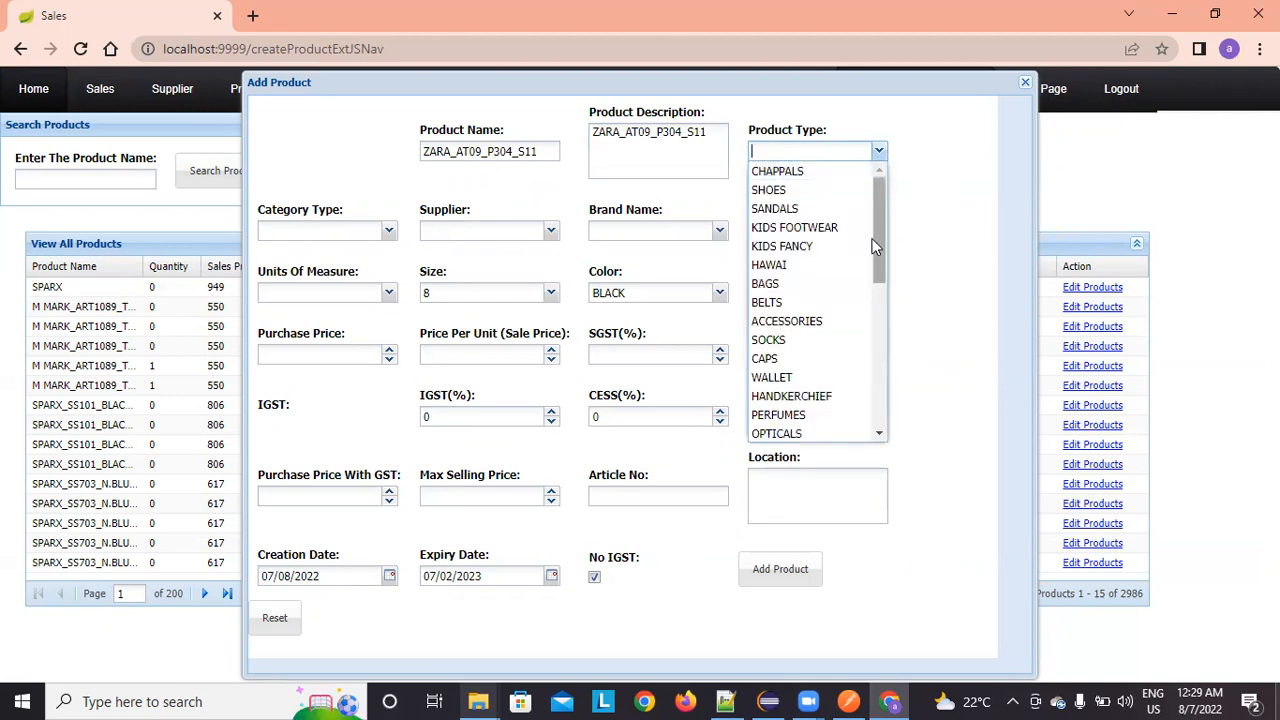
text(HAN)
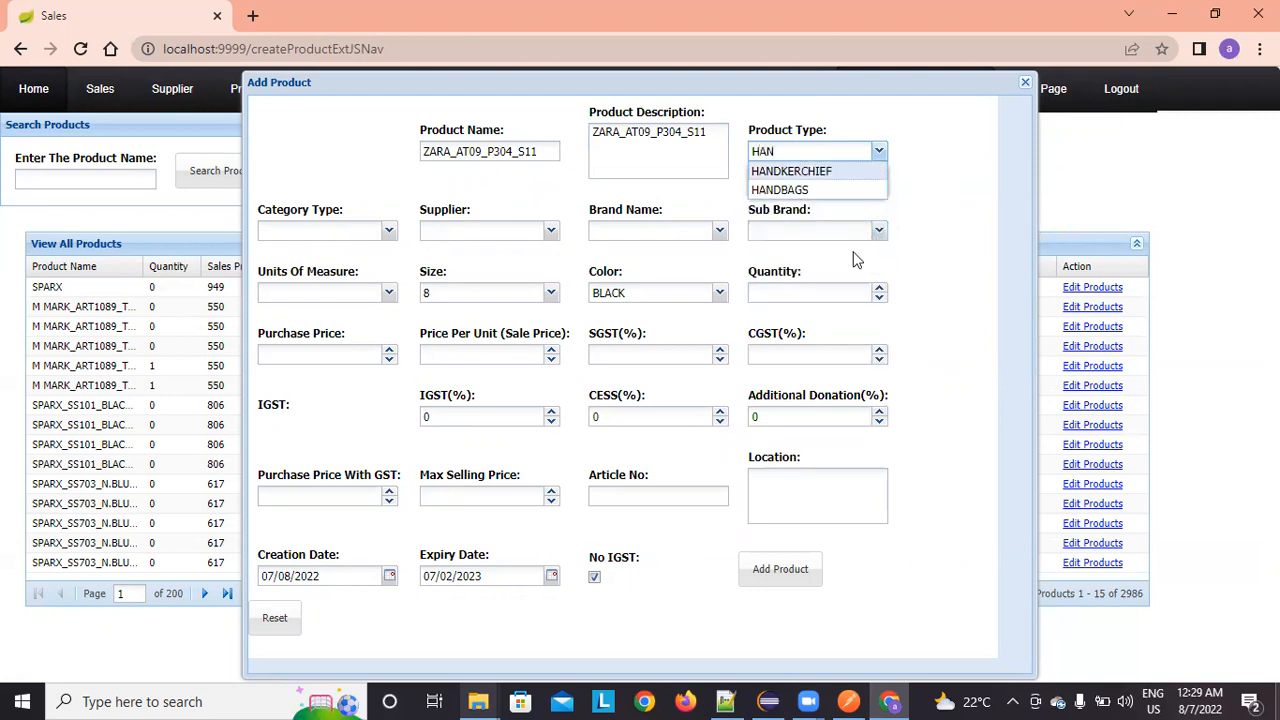
click(838, 192)
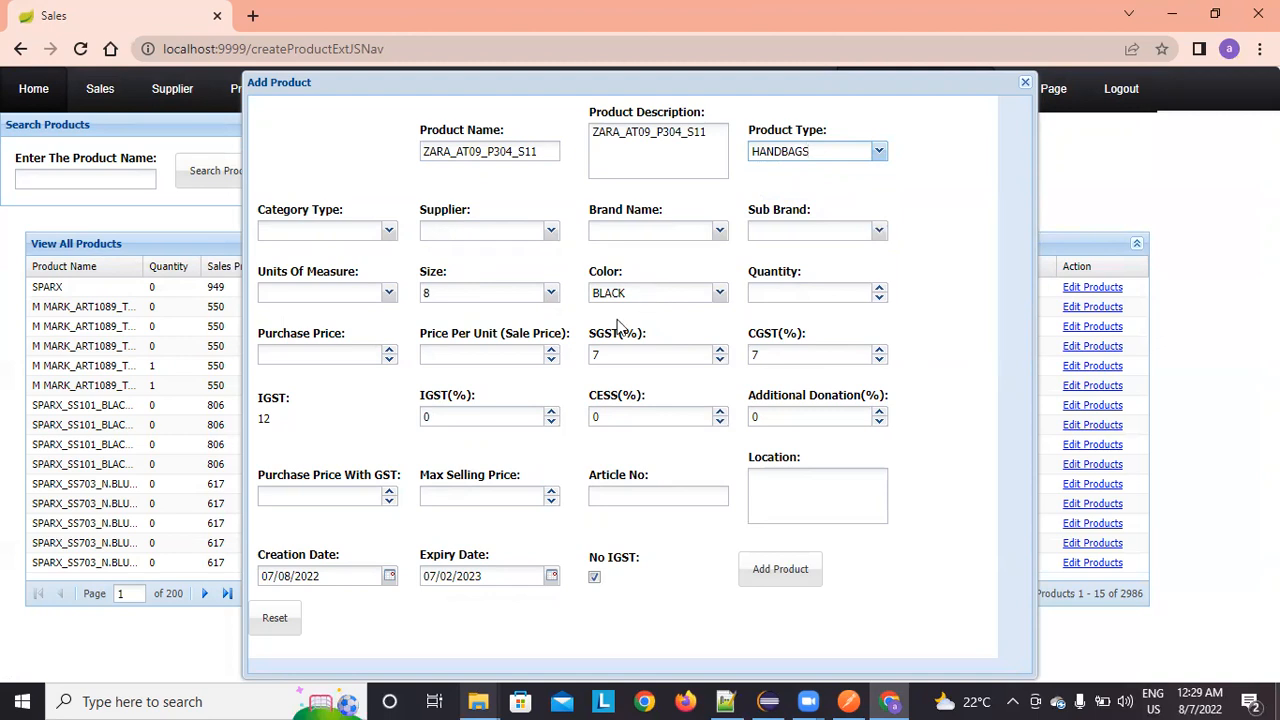
click(388, 234)
Step: Set category type FASHIONHANDBAG and supplier CITY WALK
click(388, 234)
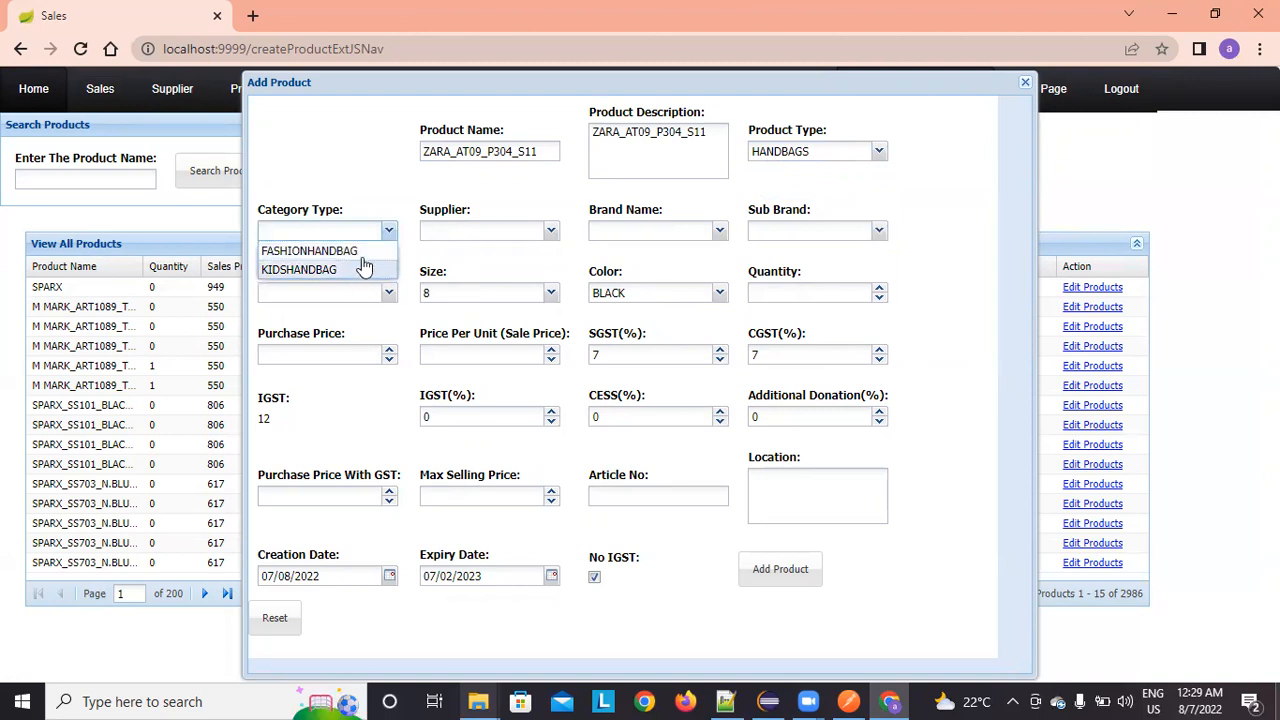
click(362, 255)
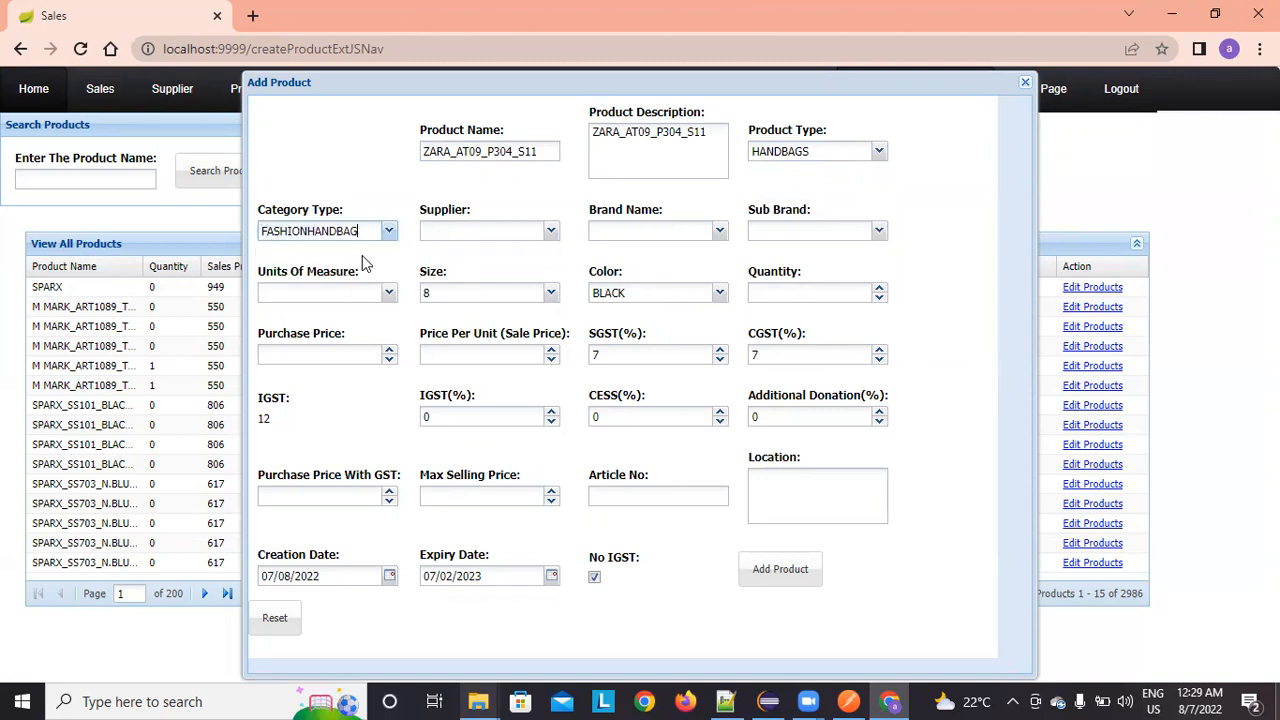
click(551, 232)
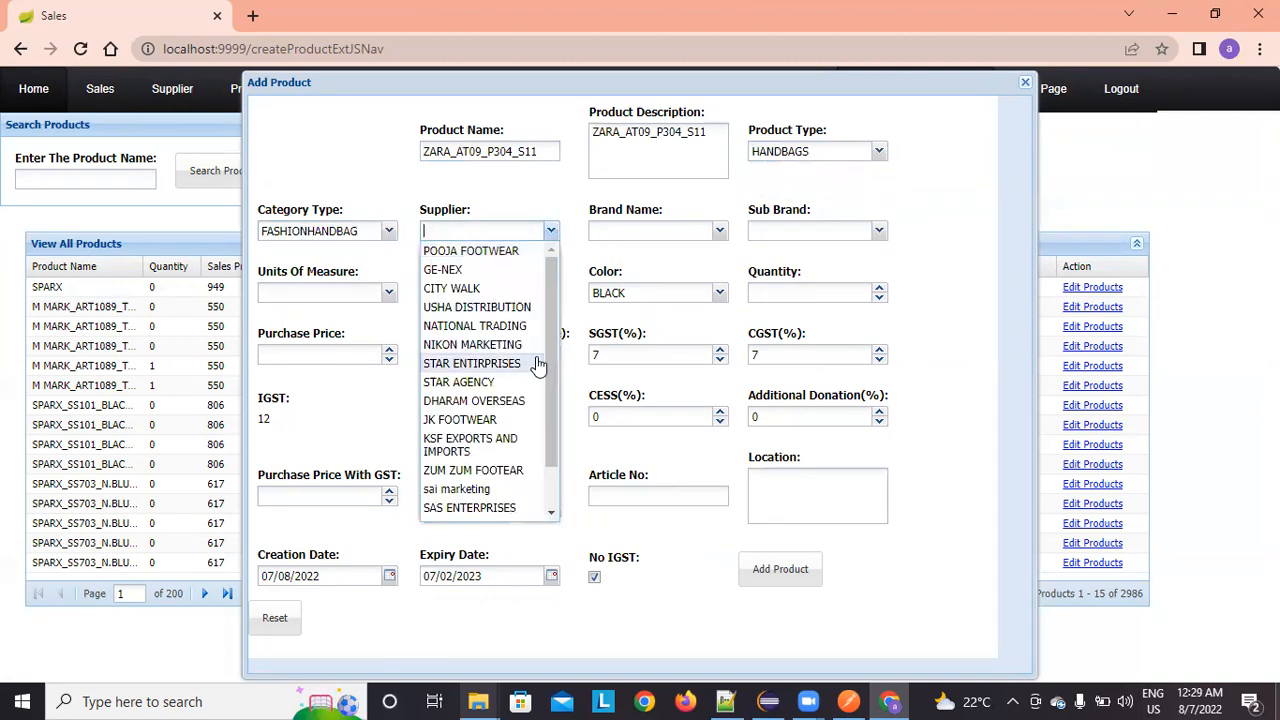
scroll(543, 450, down, 1)
scroll(535, 420, up, 1)
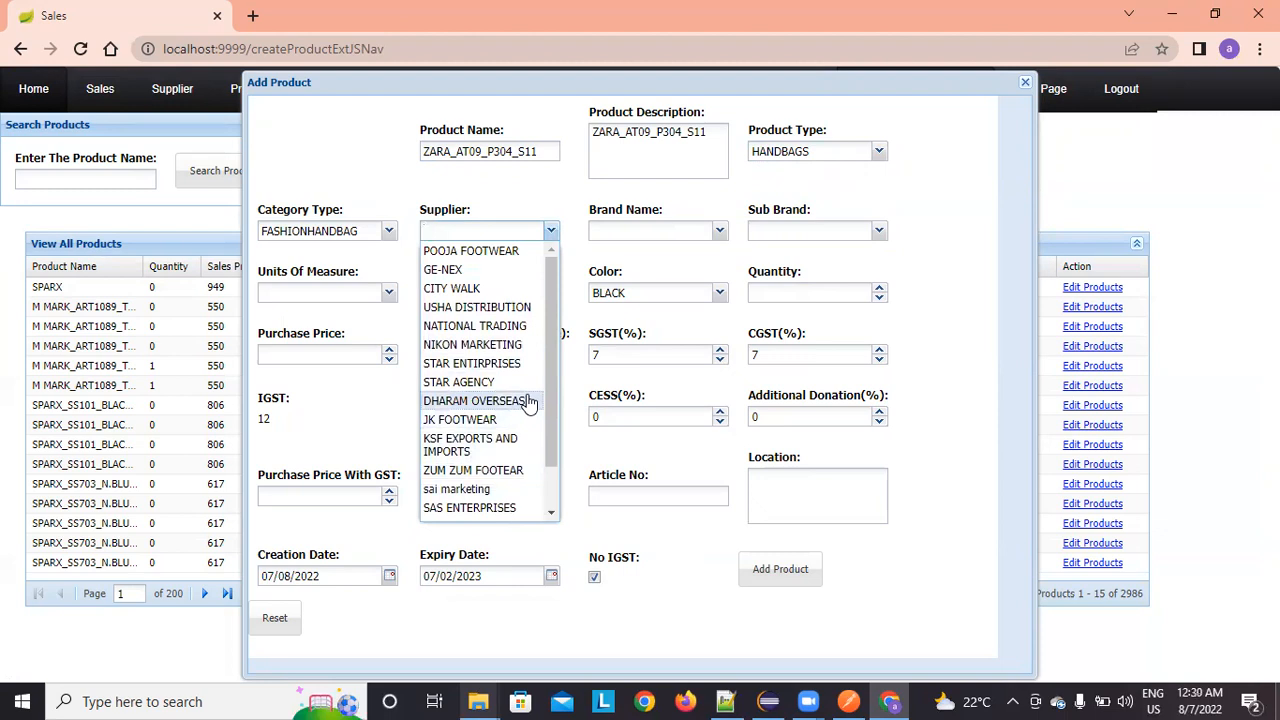
scroll(529, 401, down, 1)
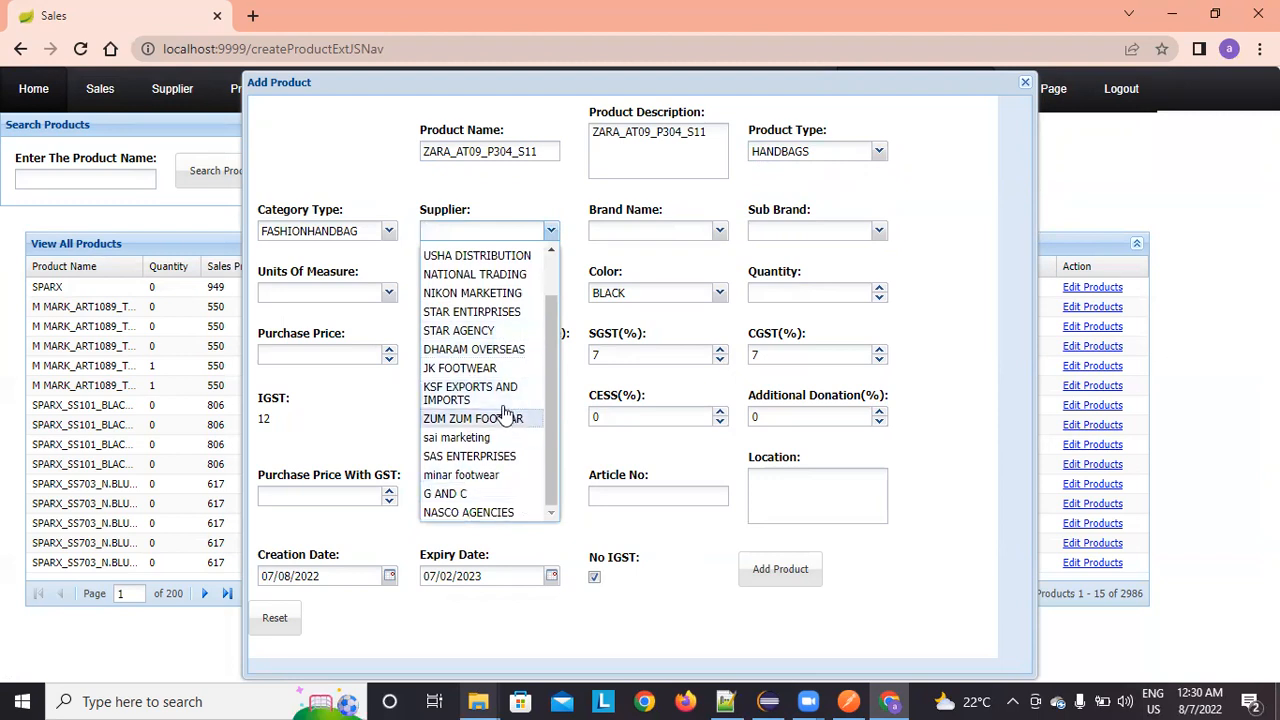
scroll(505, 349, up, 1)
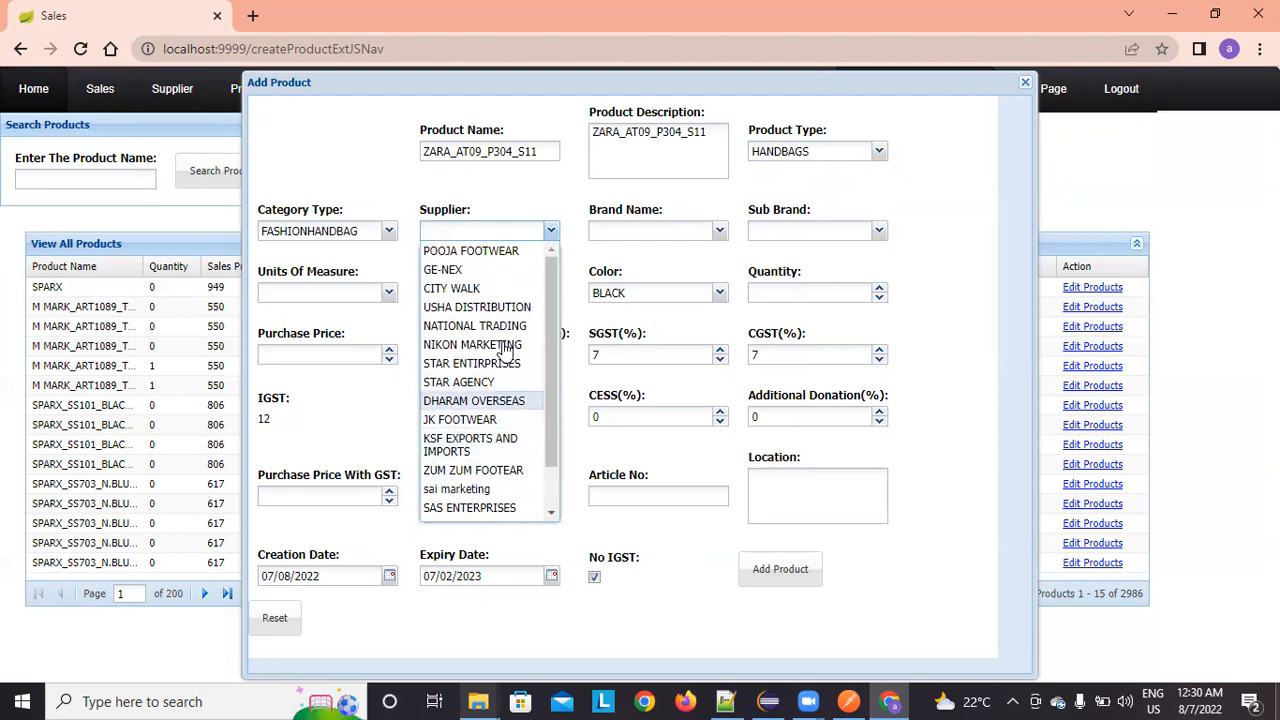
click(492, 288)
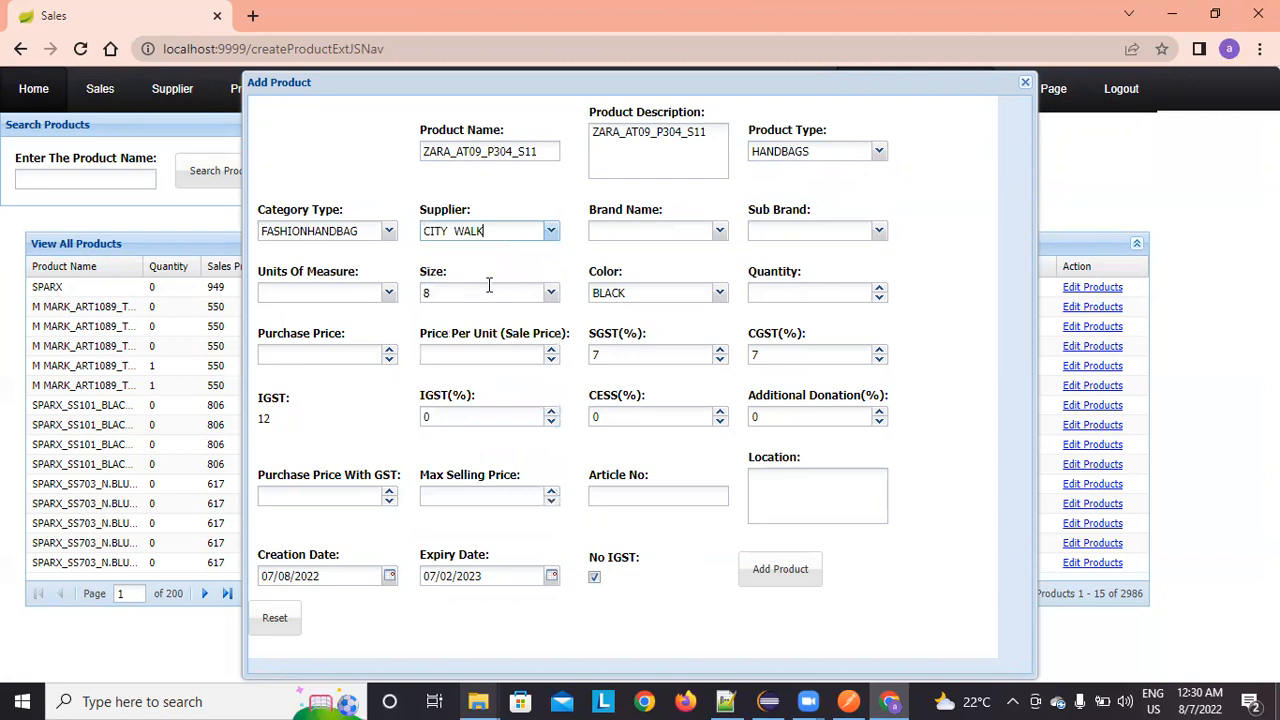
Step: Set brand ZARA and sub brand ZARA STYLES
click(719, 232)
text(ZARA)
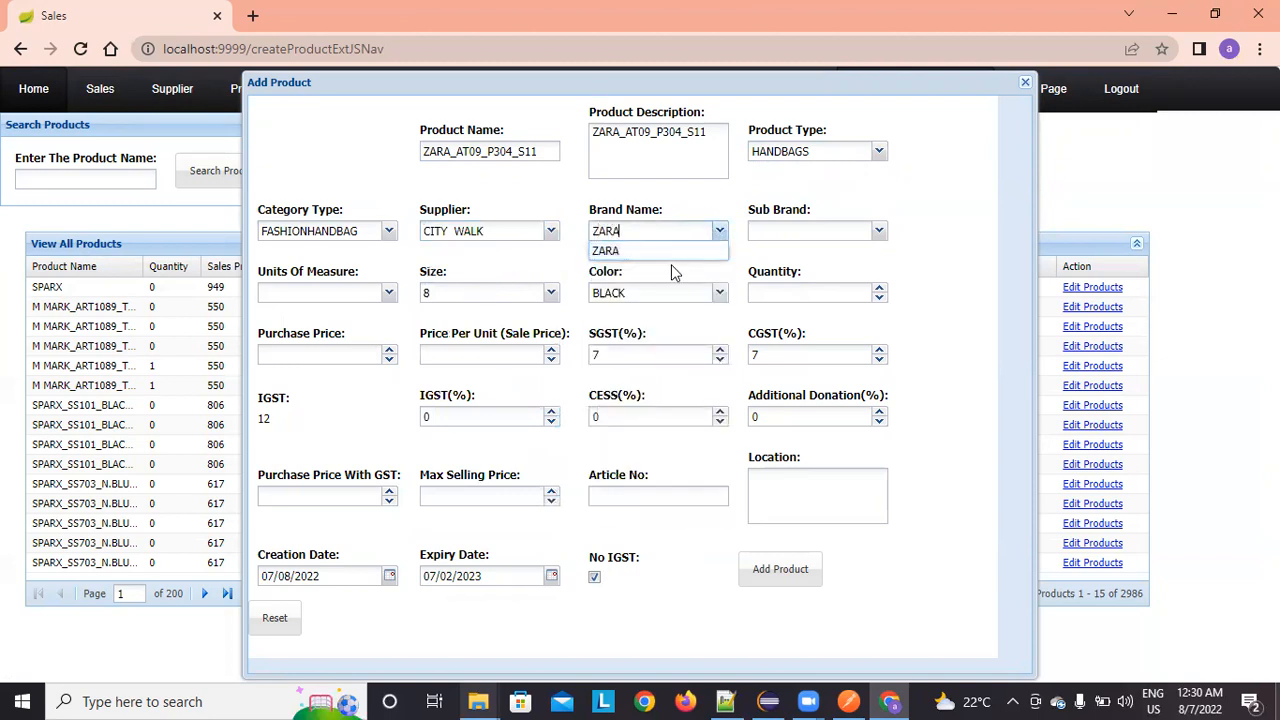
click(677, 251)
click(877, 232)
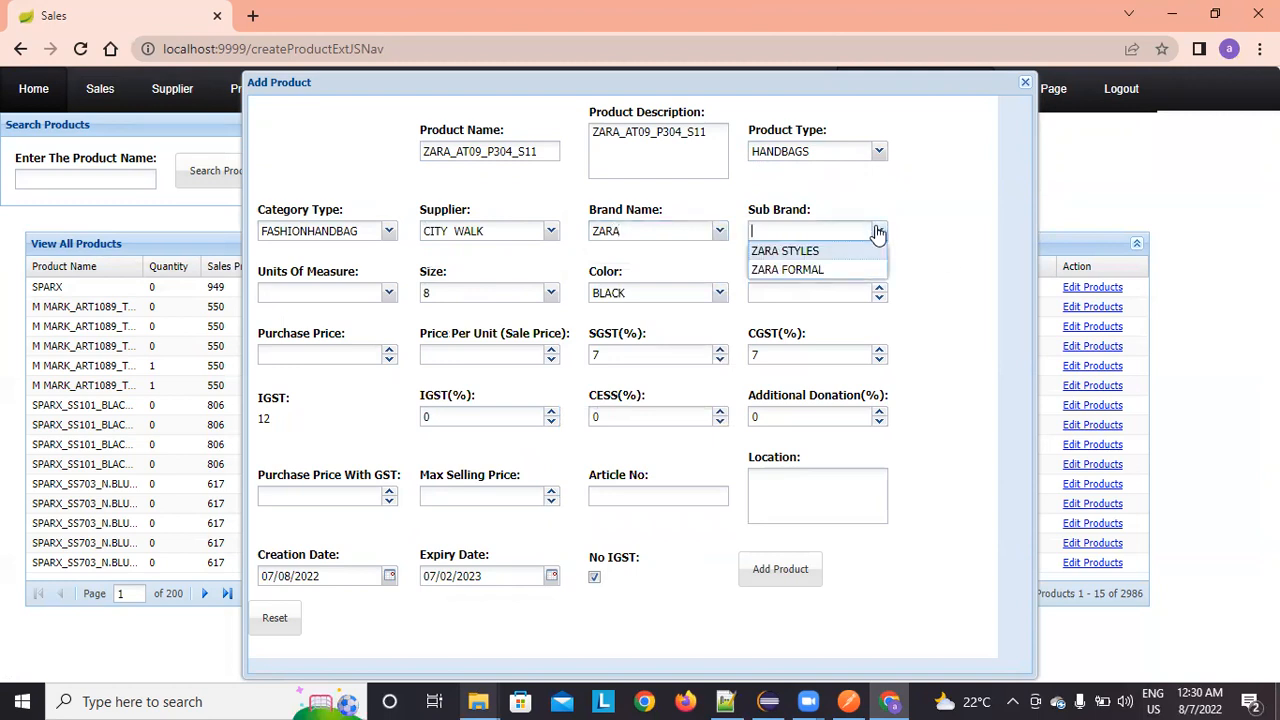
click(827, 252)
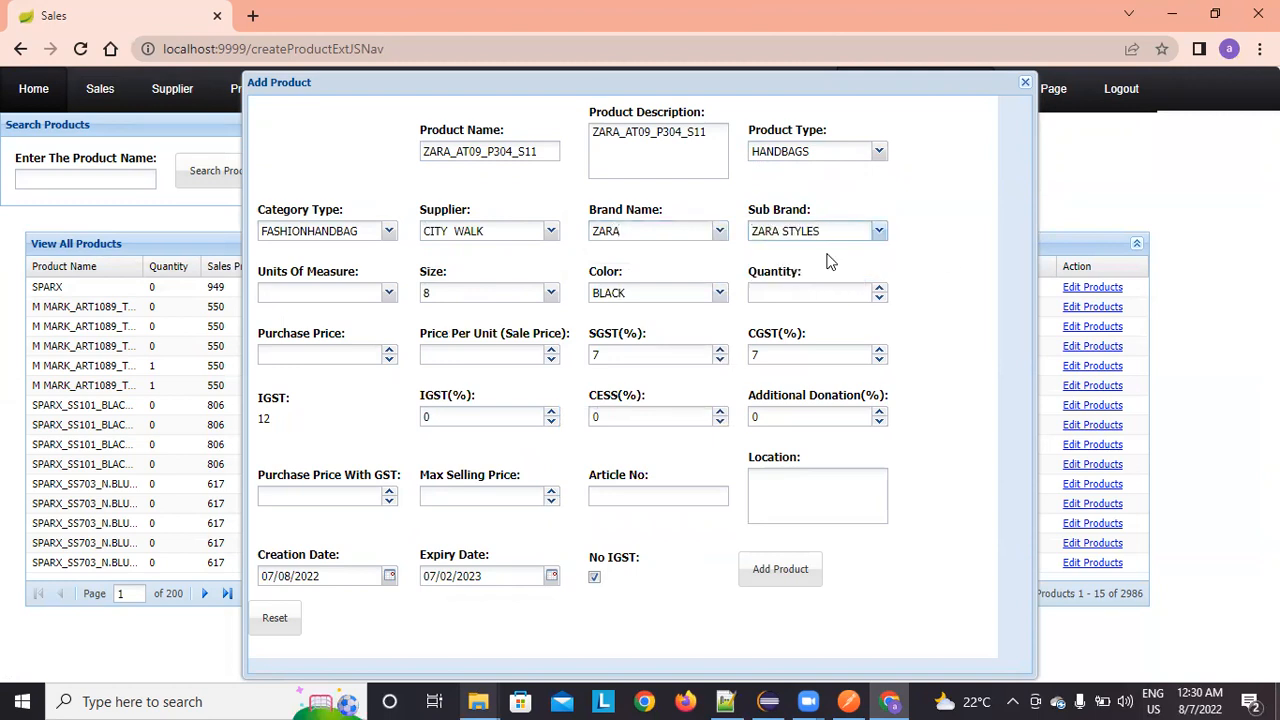
click(390, 293)
Step: Set the handbag's unit to SINGLE, size to 1000, and colour to MIX in place of BLACK
click(376, 331)
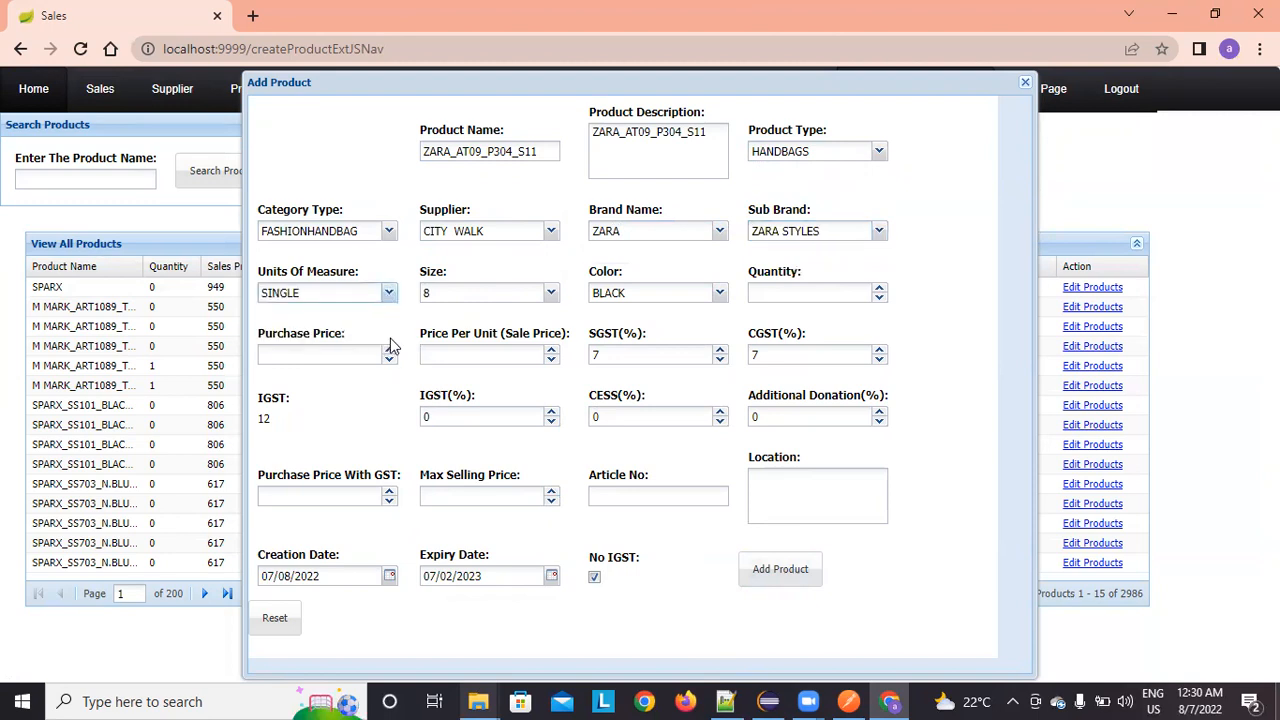
click(551, 293)
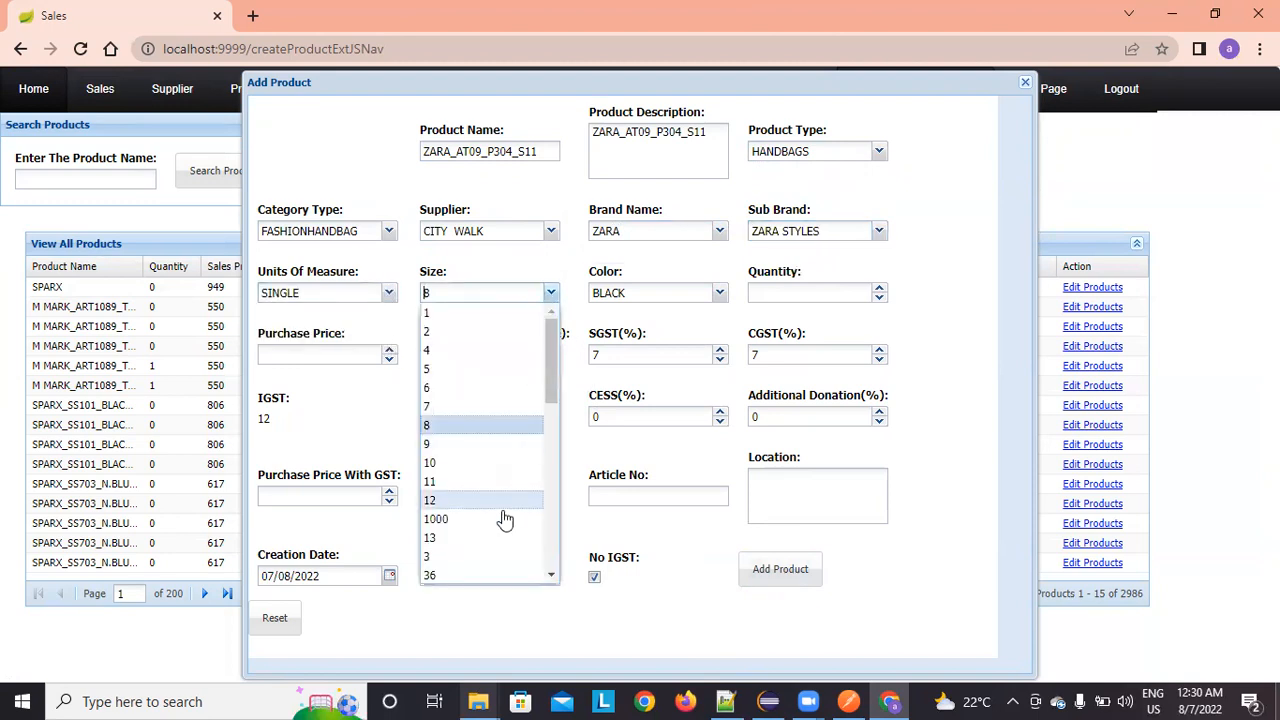
click(485, 520)
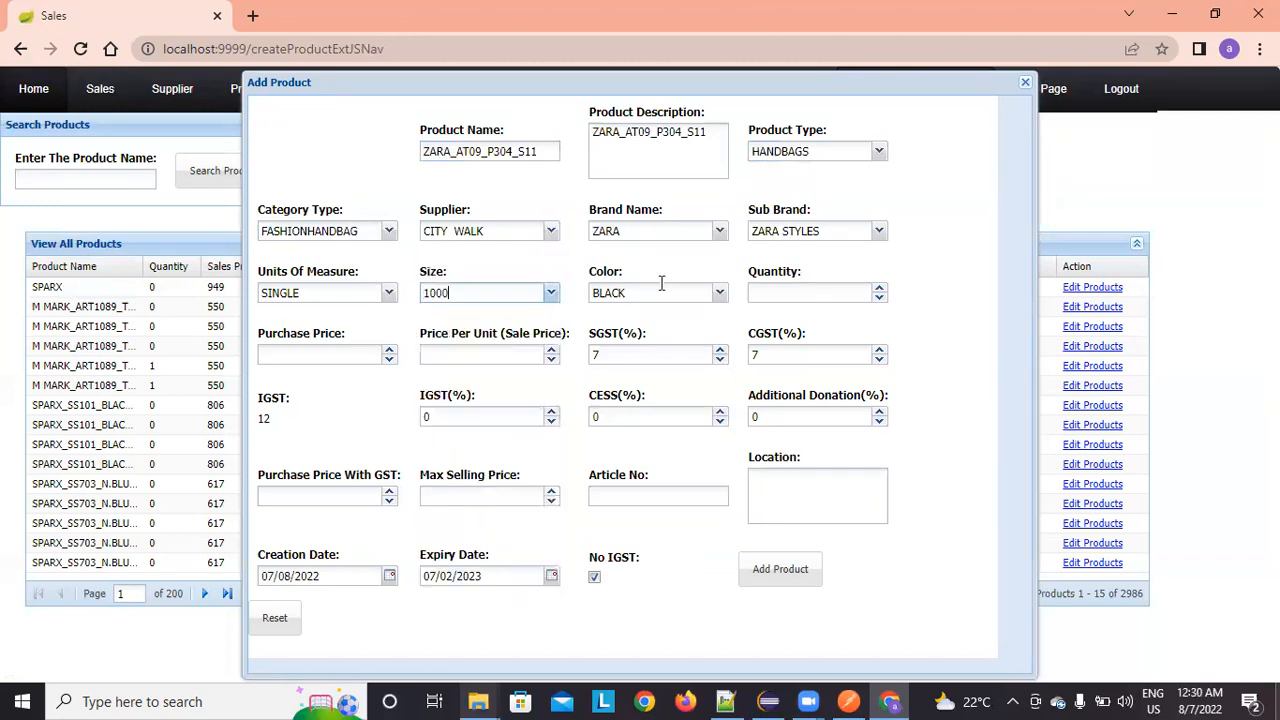
click(719, 293)
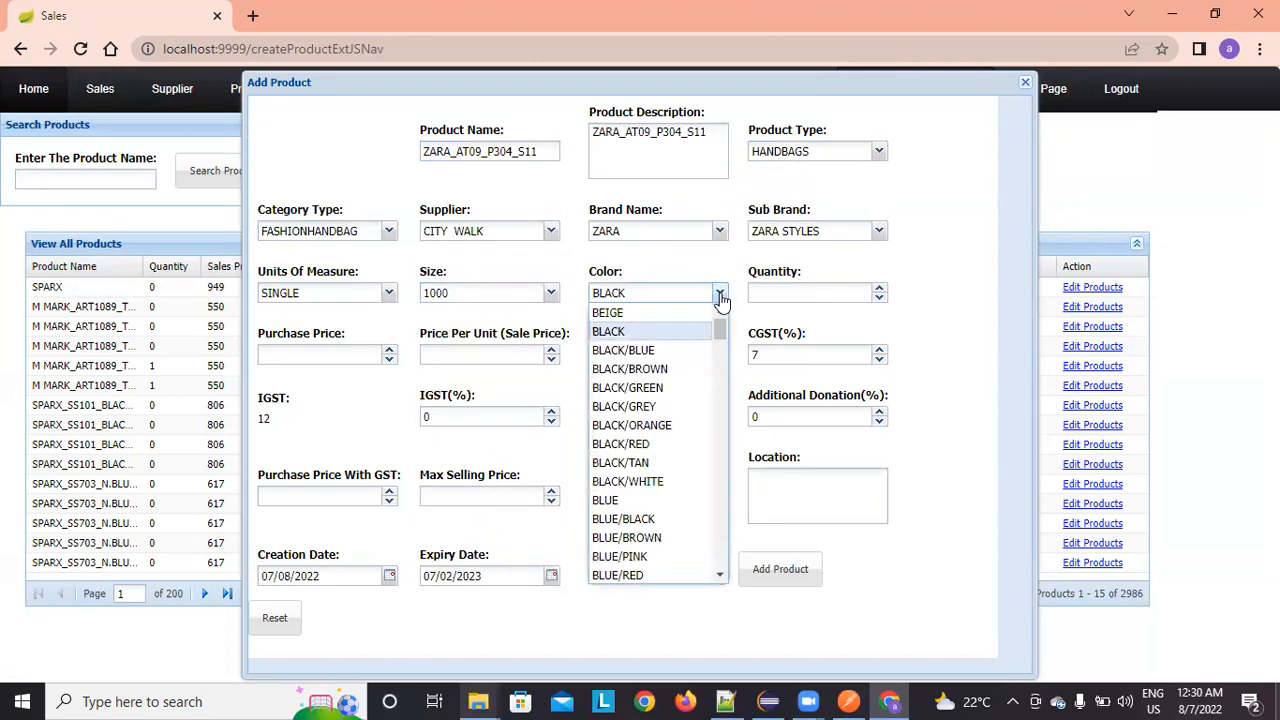
text(MIX)
key(Delete)
key(Delete)
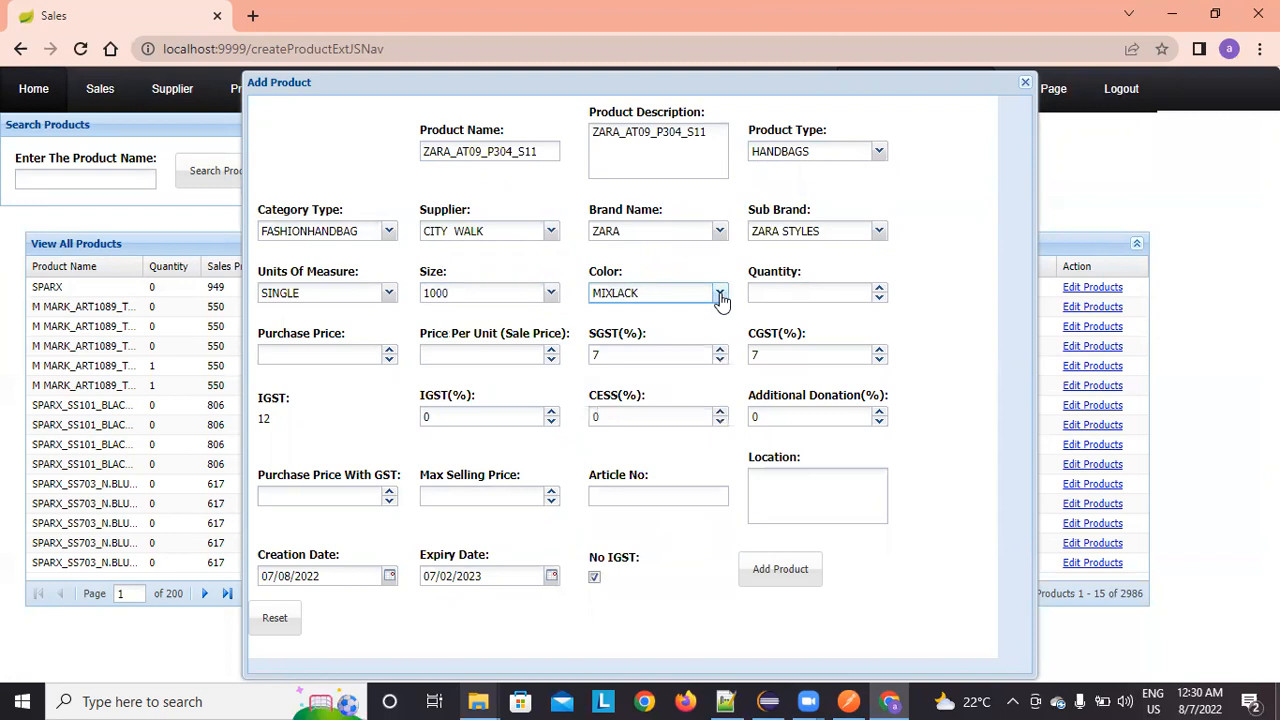
key(Delete)
key(Delete)
key(Delete)
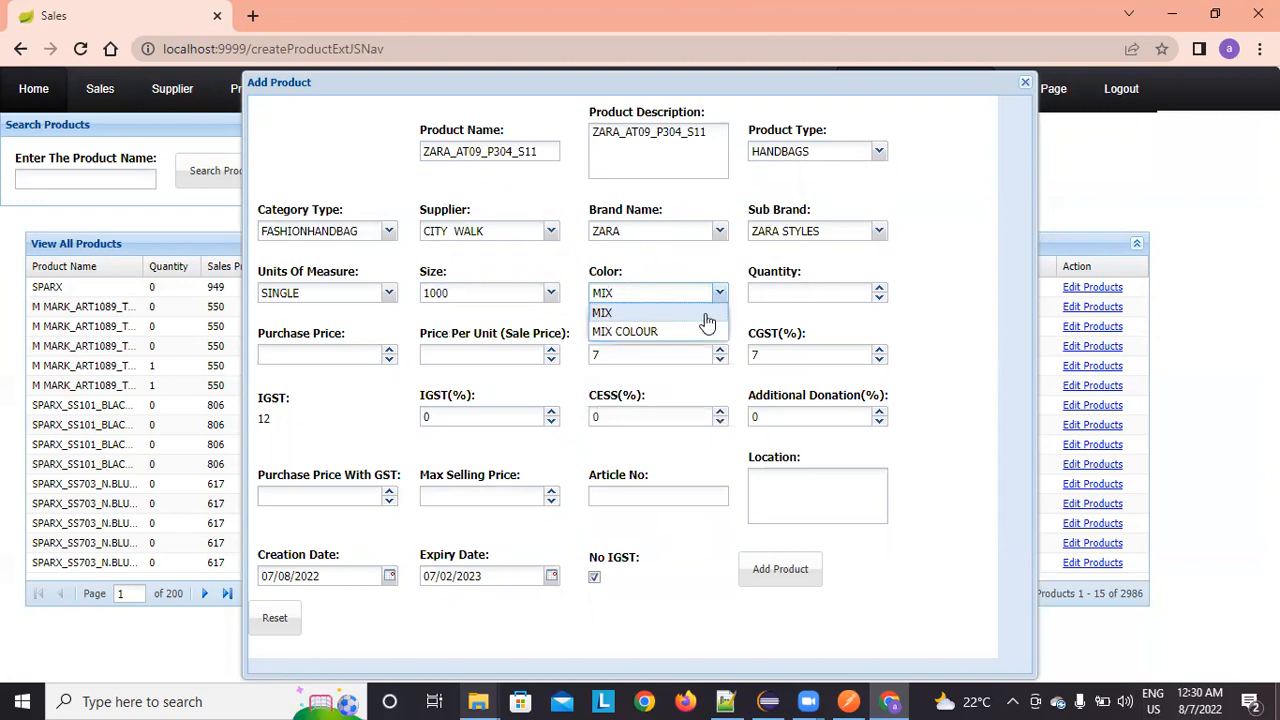
click(706, 314)
Step: Enter a quantity of 12 for the handbag
click(843, 292)
text(12)
click(968, 327)
click(330, 353)
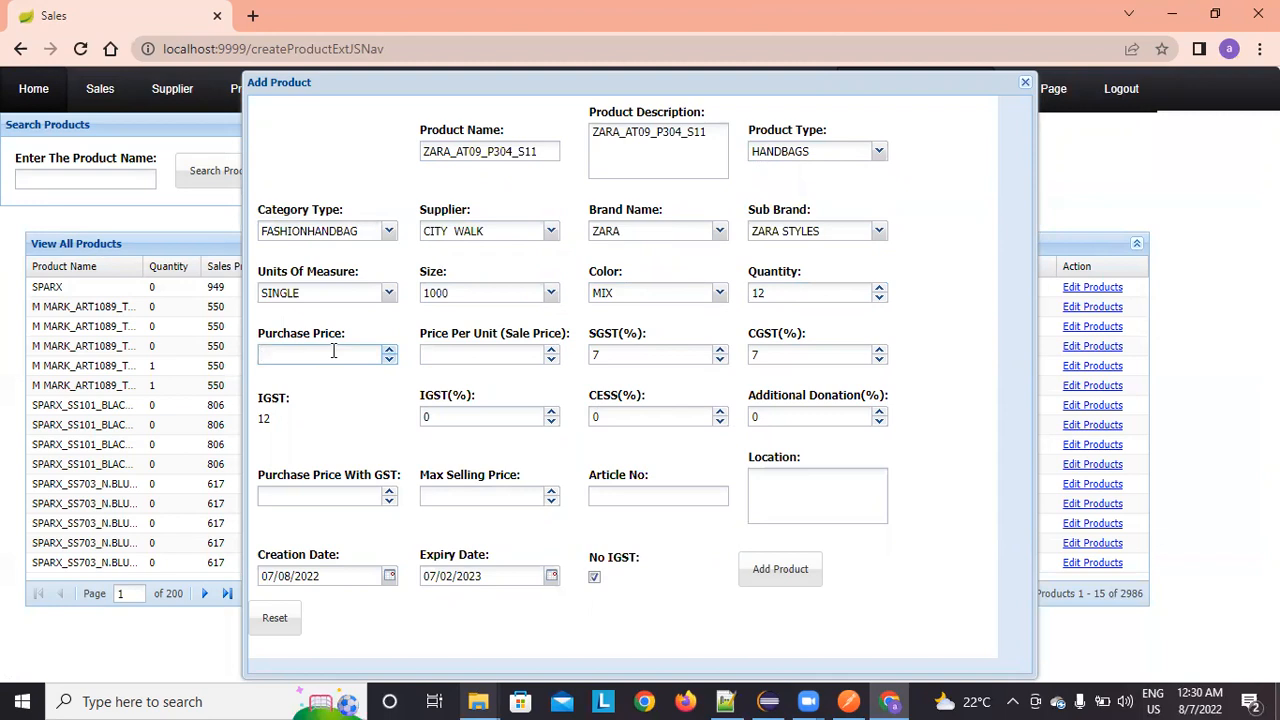
Step: Enter a purchase price of 700 and a sale price of 820
text(700)
key(Tab)
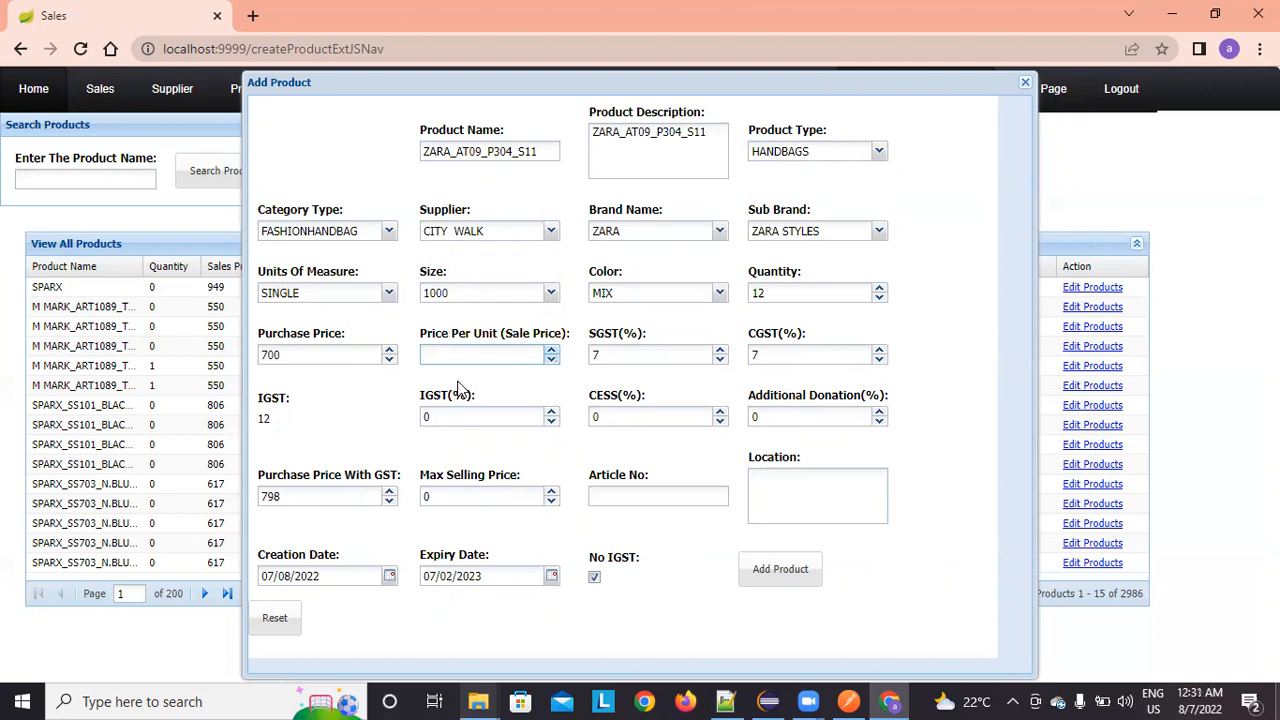
text(820)
key(Tab)
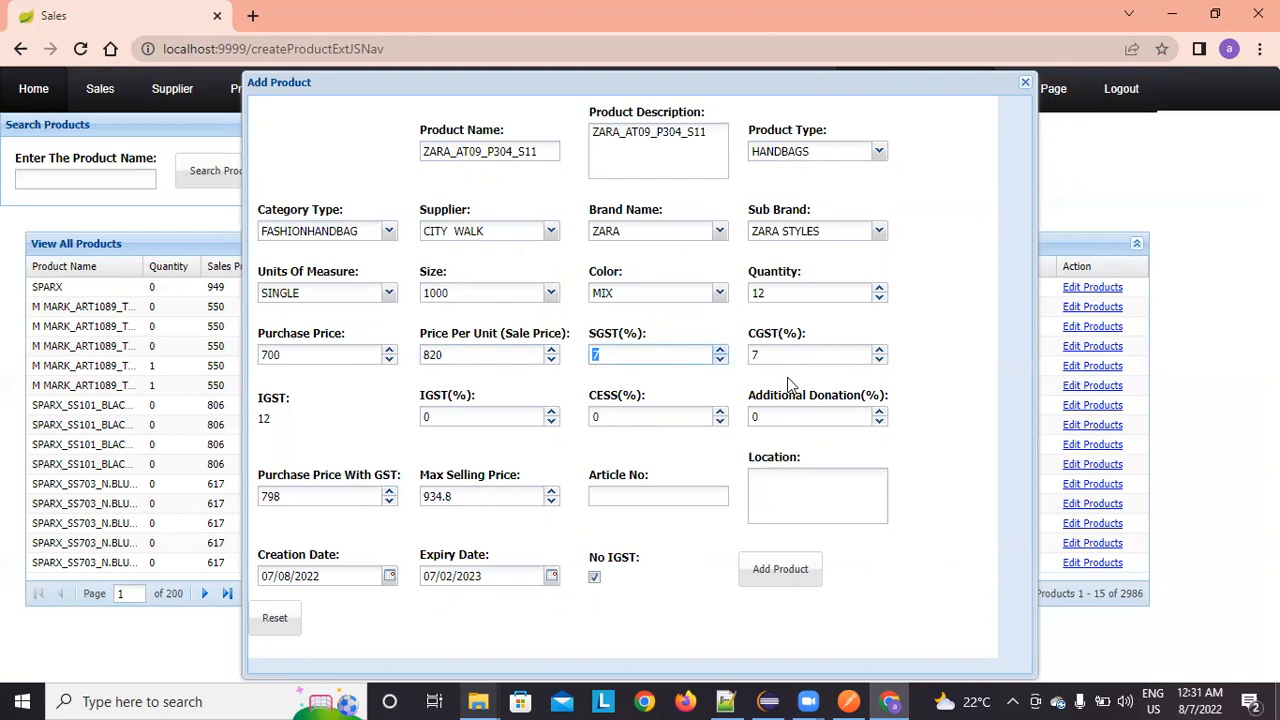
Step: Set the article number to AT09 and the storage location to CAB100
click(679, 492)
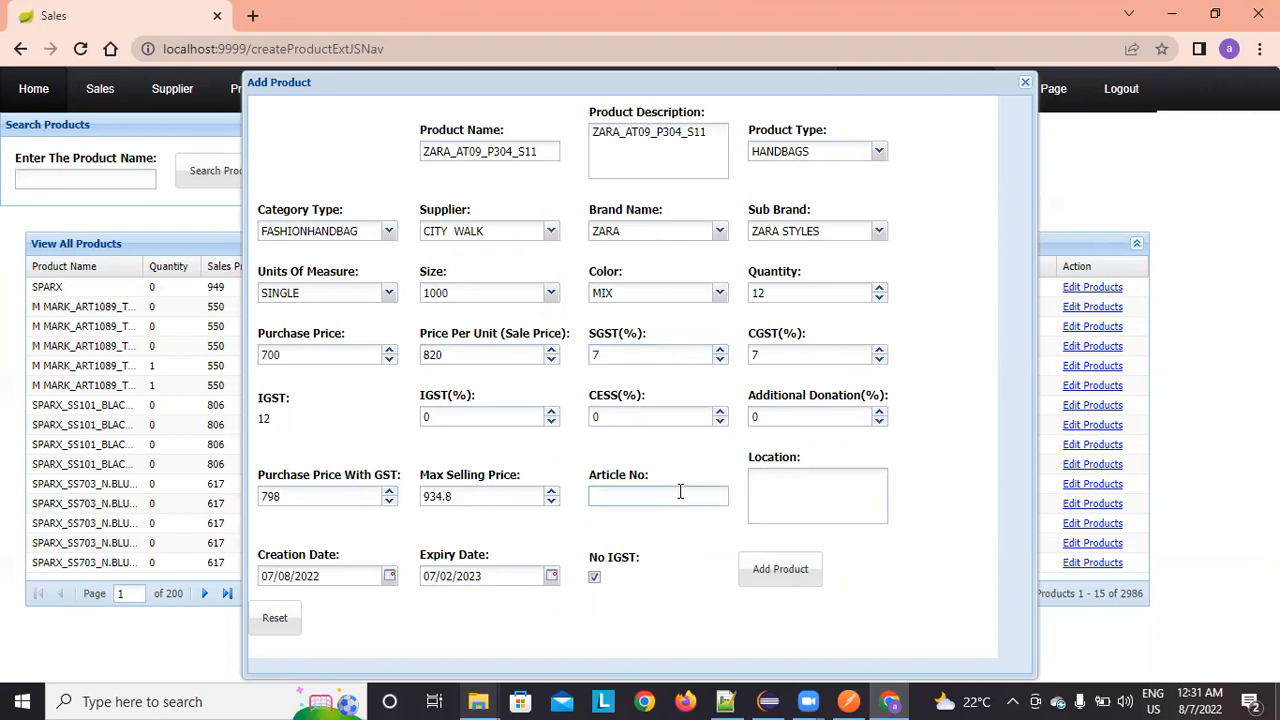
text(AT09)
click(767, 489)
text(CAB1)
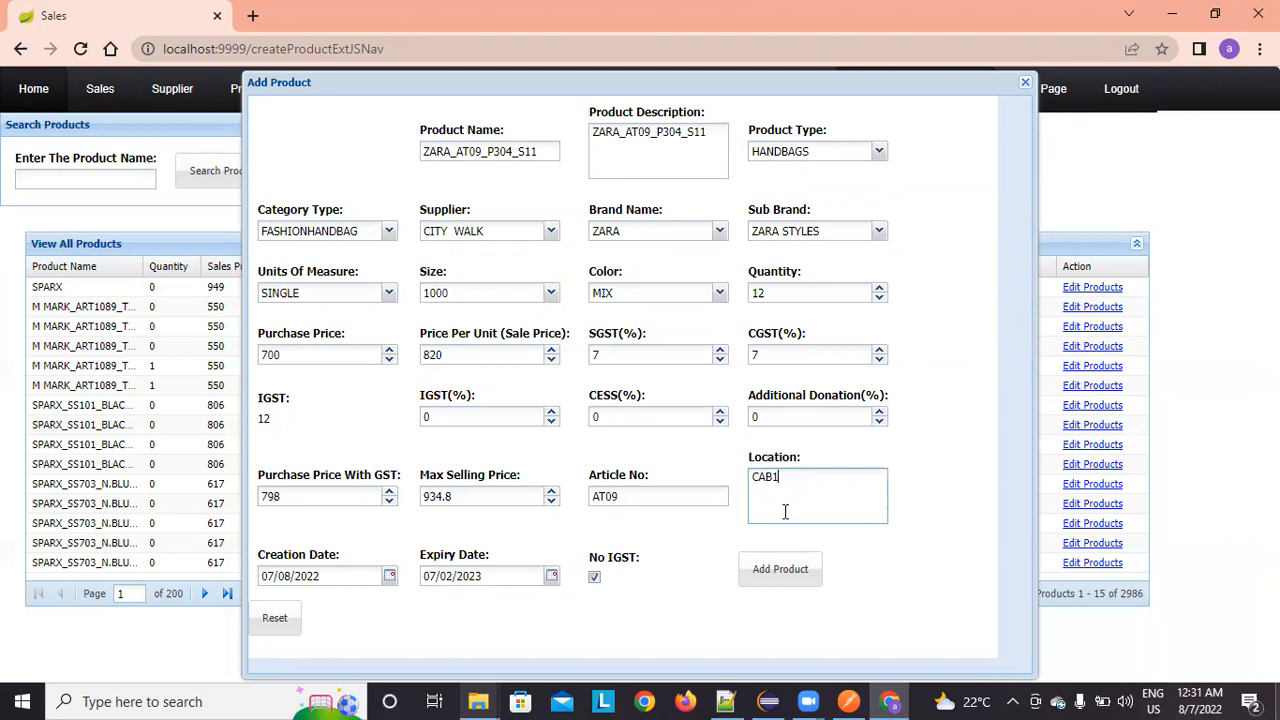
text(00)
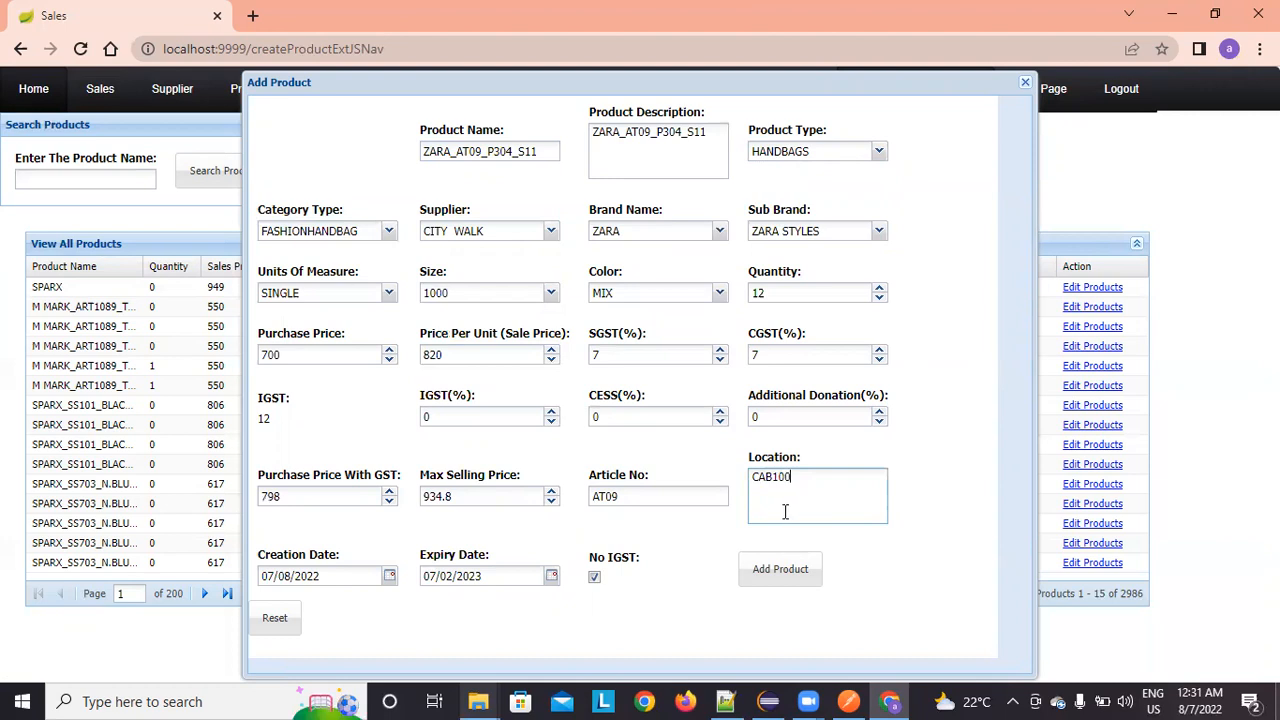
Step: Save the ZARA_AT09_P304_S11 handbag and close the Add Product form
click(786, 567)
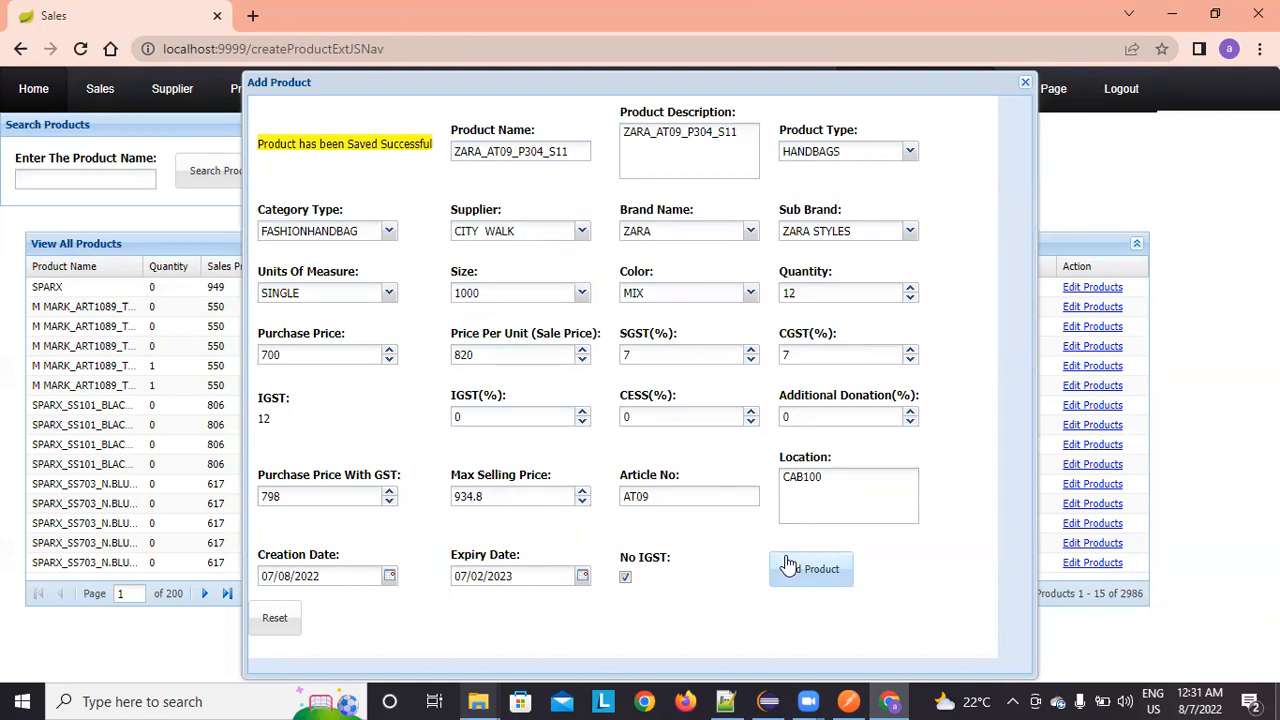
click(1025, 82)
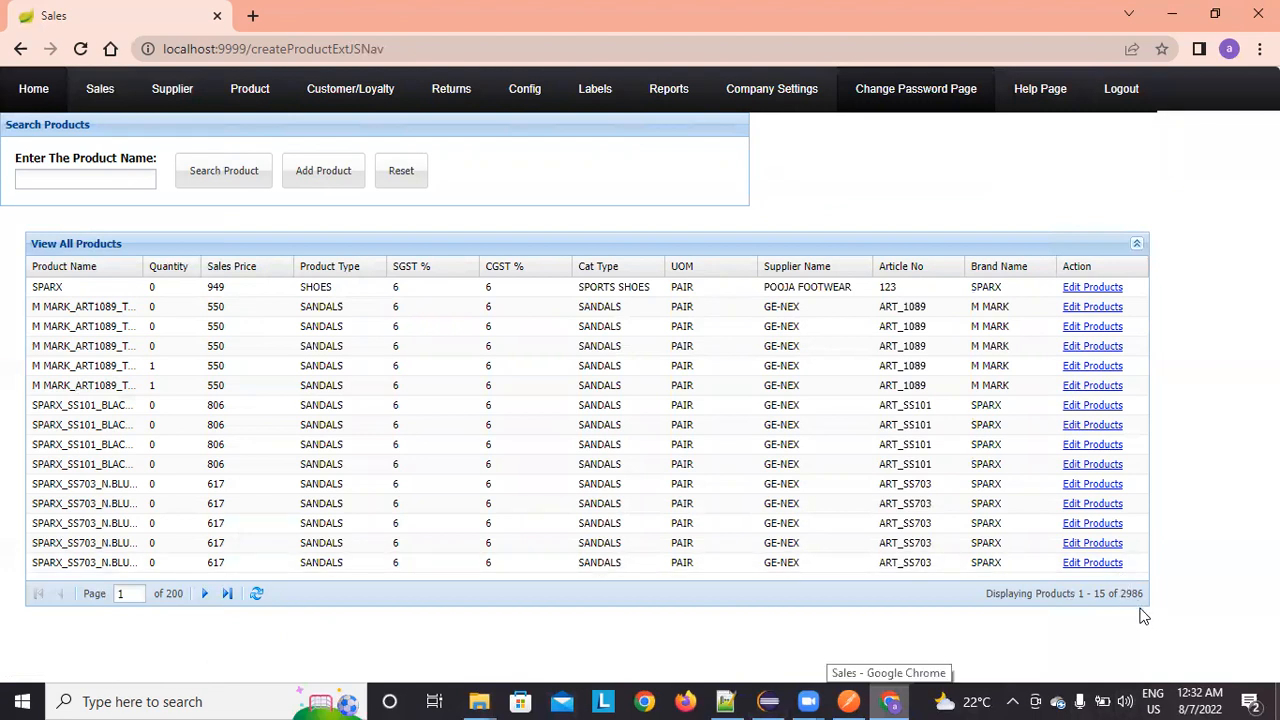
Step: Page forward through the product list, then jump to the last page, page 200
click(206, 594)
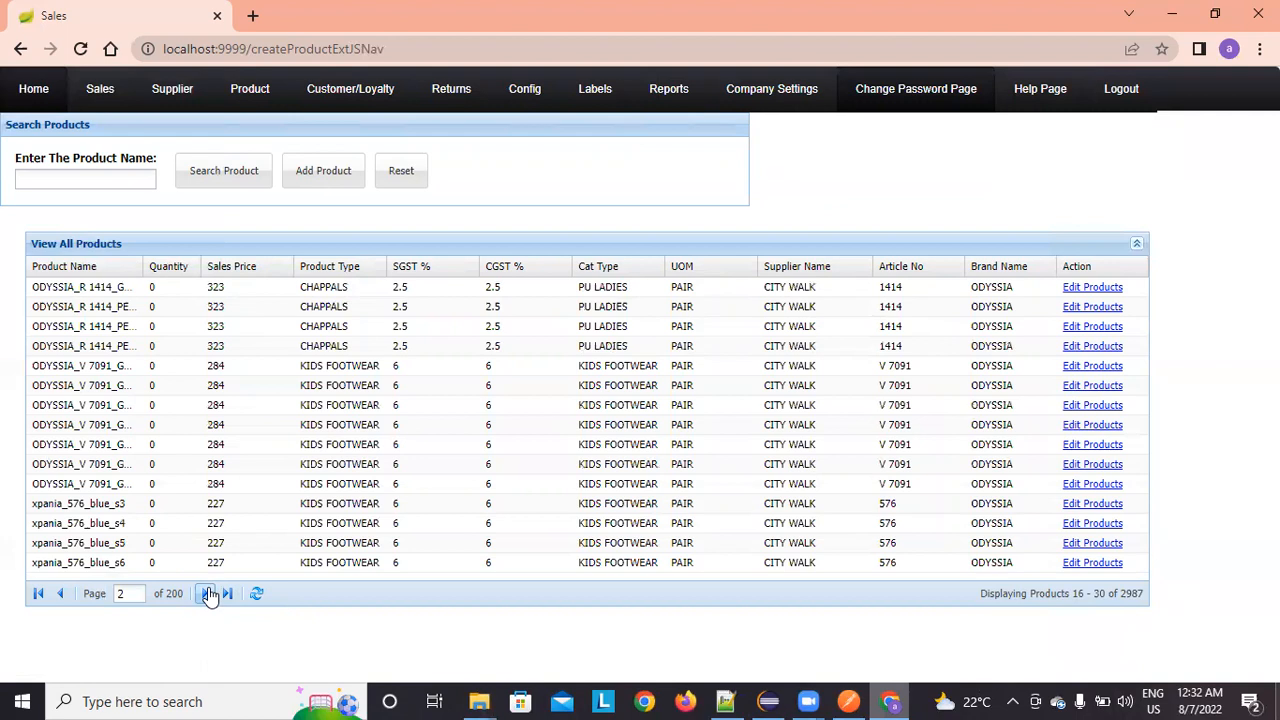
click(208, 595)
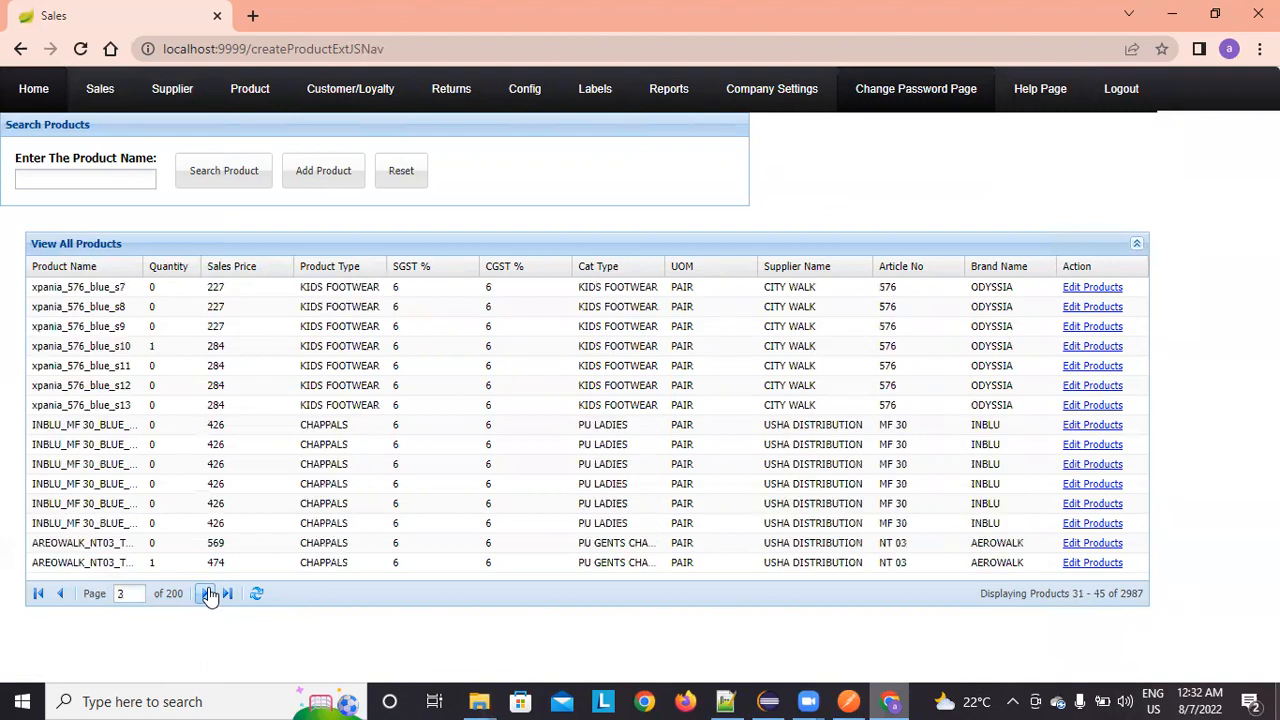
click(208, 595)
click(208, 595)
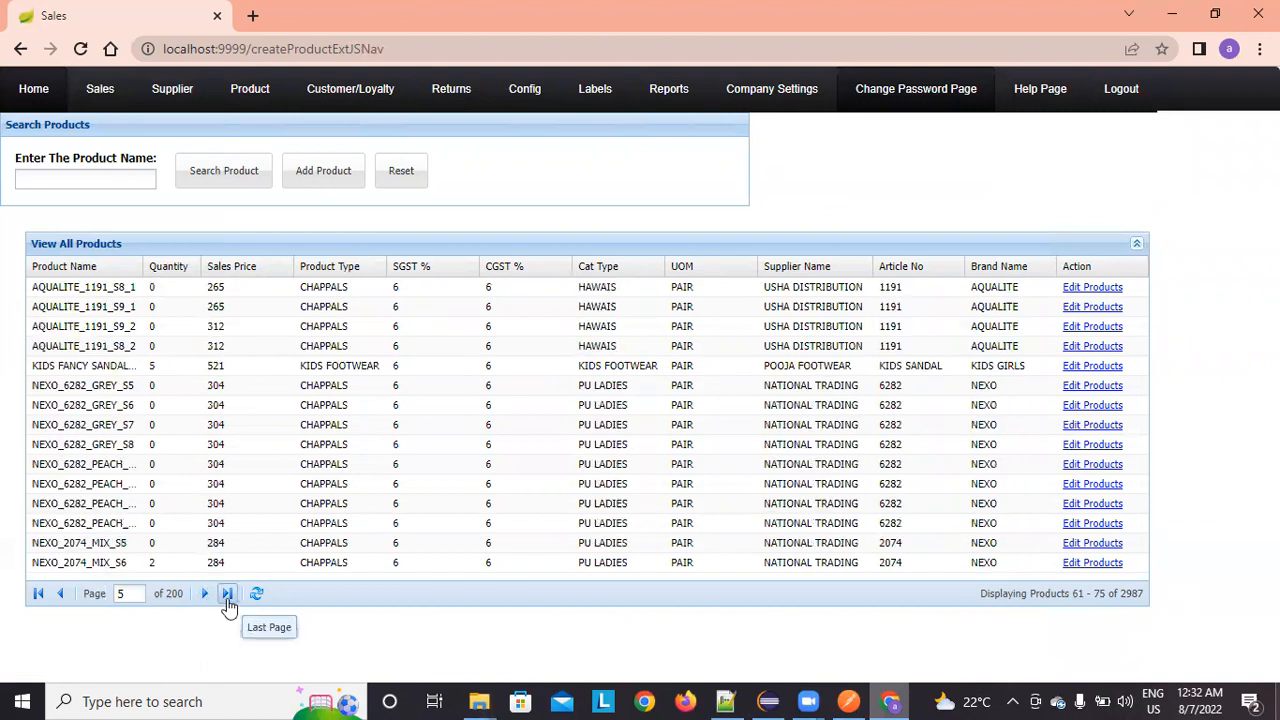
click(227, 595)
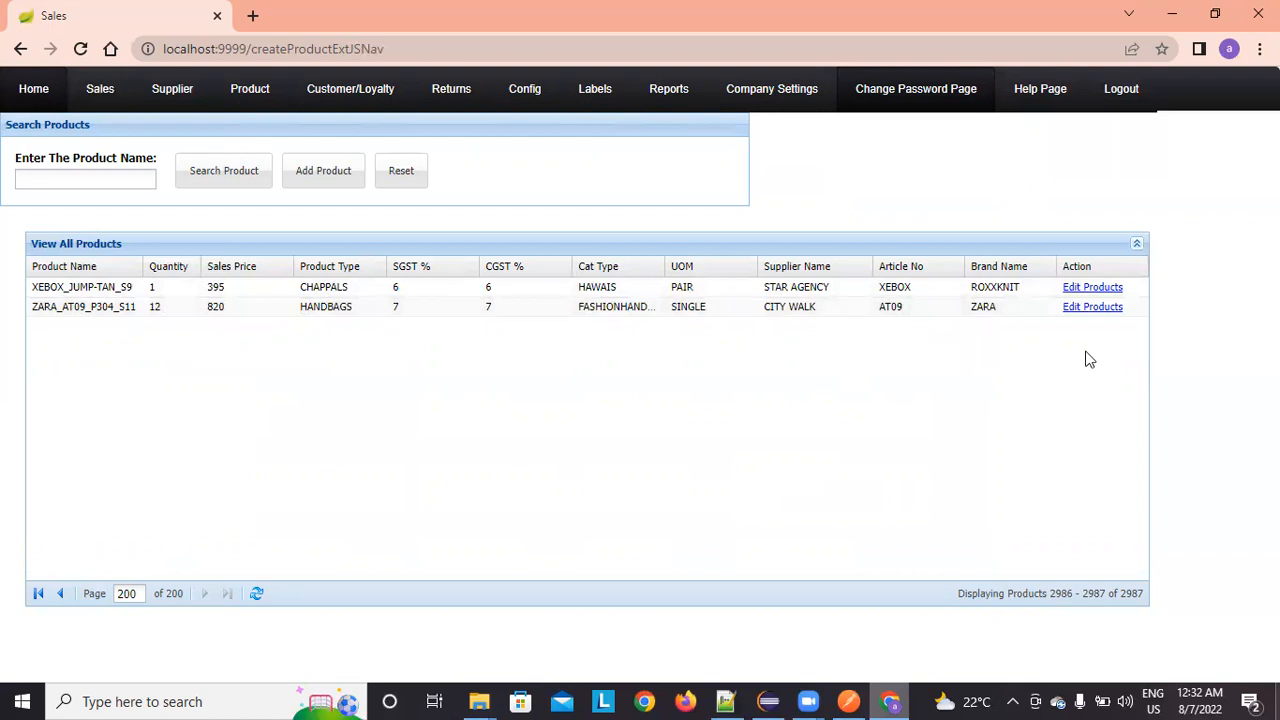
Step: Edit ZARA_AT09_P304_S11, change its new quantity to 14, and save the update
click(1084, 310)
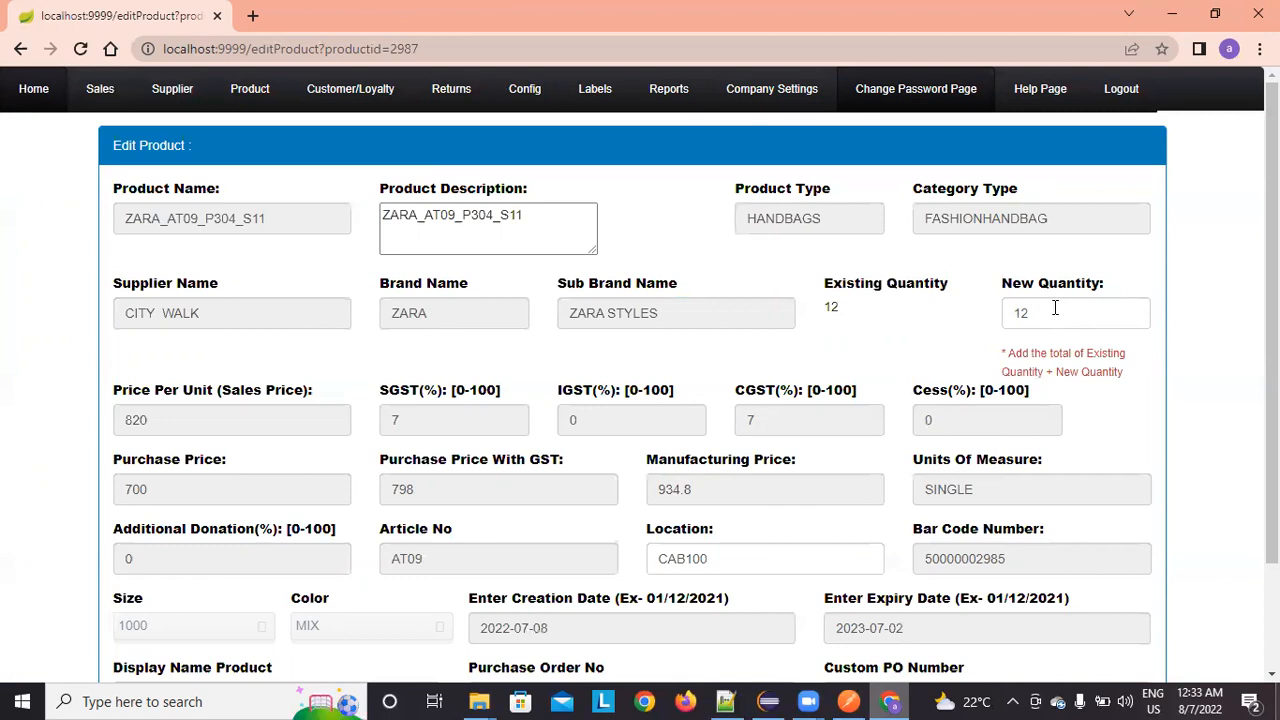
scroll(1052, 420, down, 2)
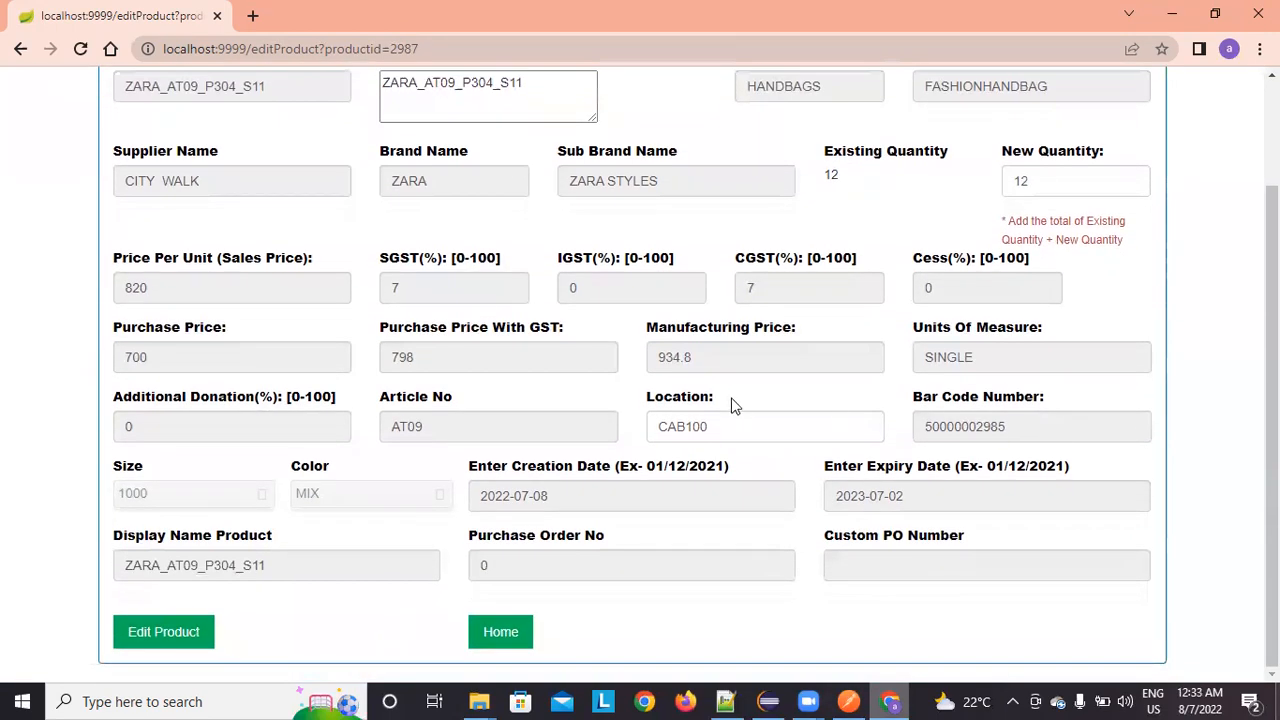
scroll(728, 395, up, 2)
scroll(744, 586, down, 2)
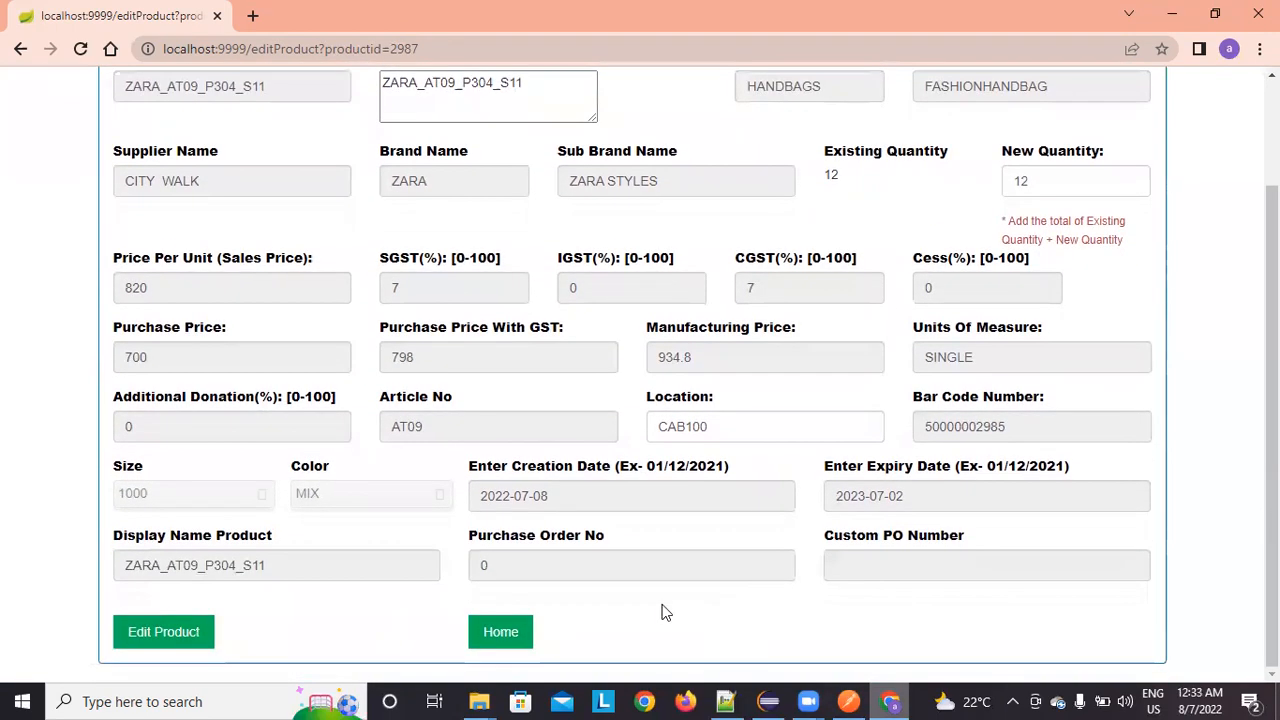
scroll(608, 406, up, 2)
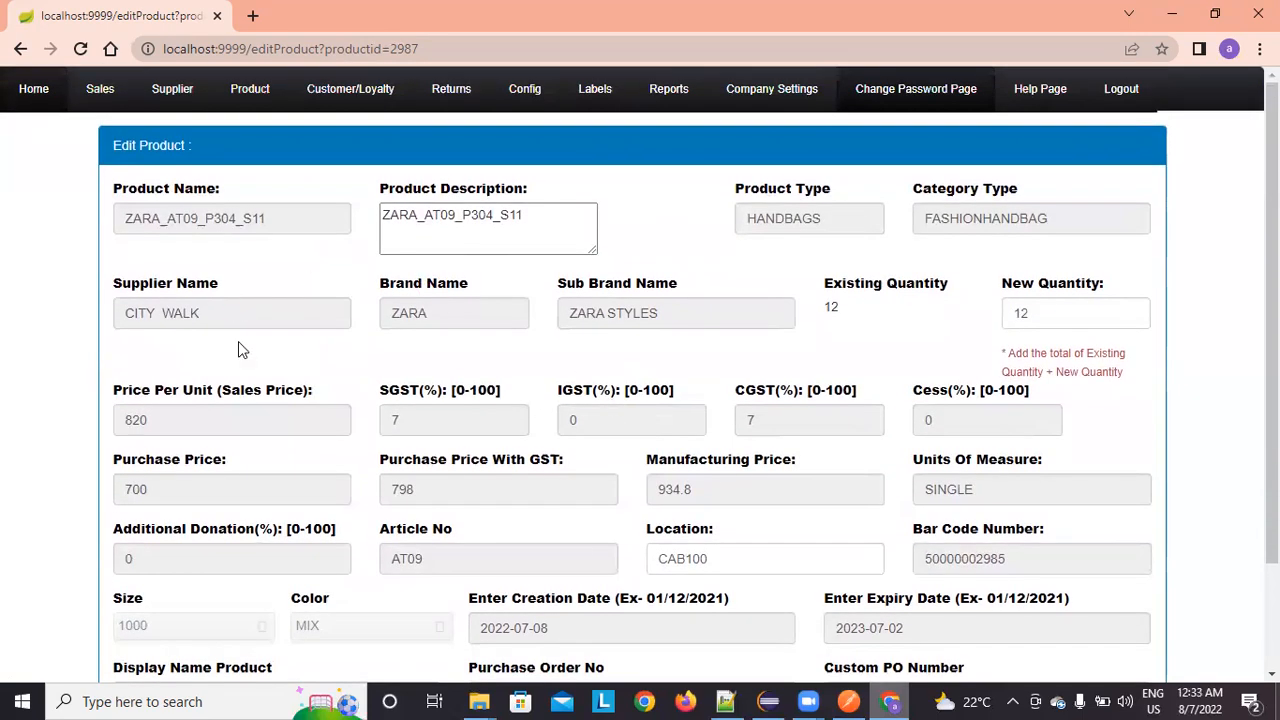
scroll(590, 412, down, 2)
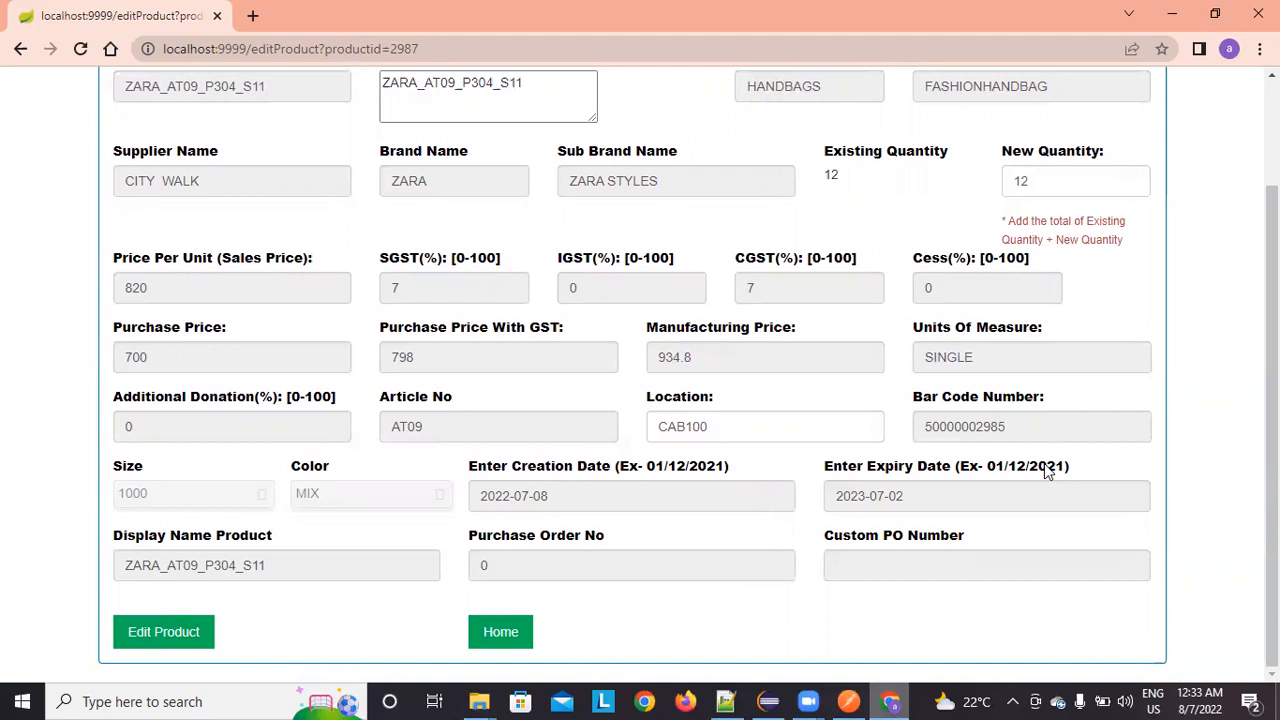
scroll(1022, 171, up, 2)
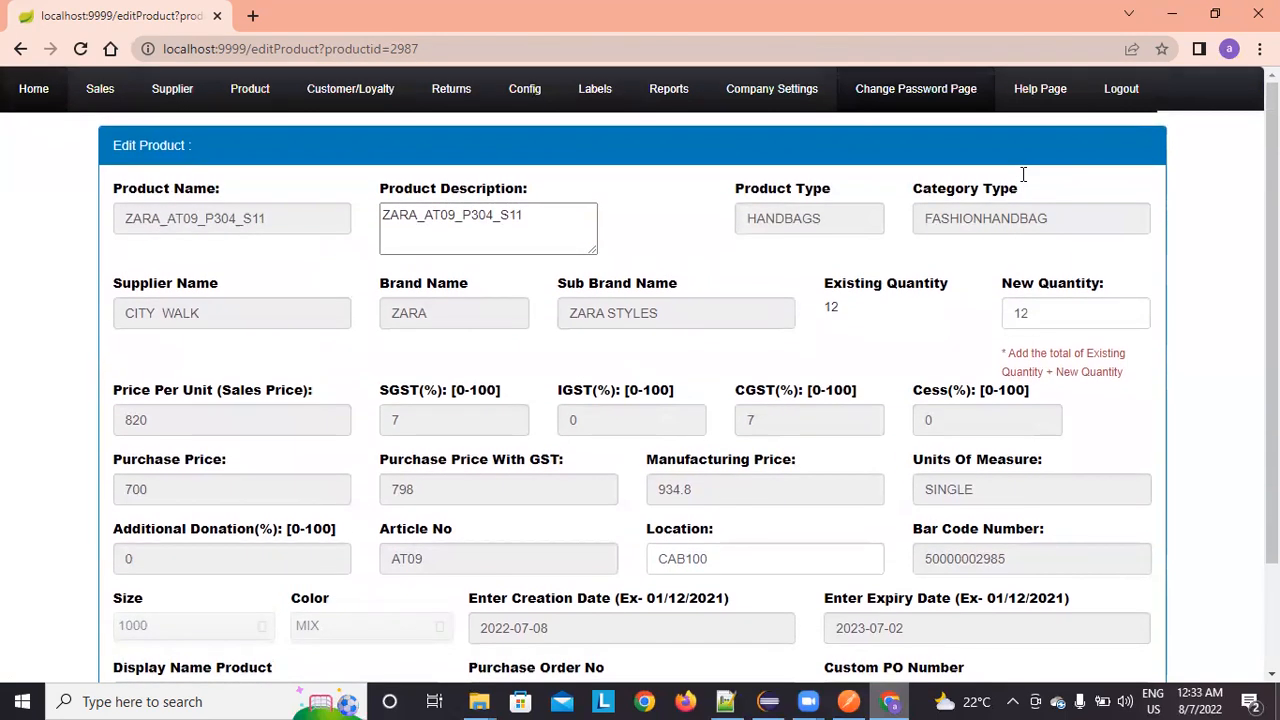
click(1022, 313)
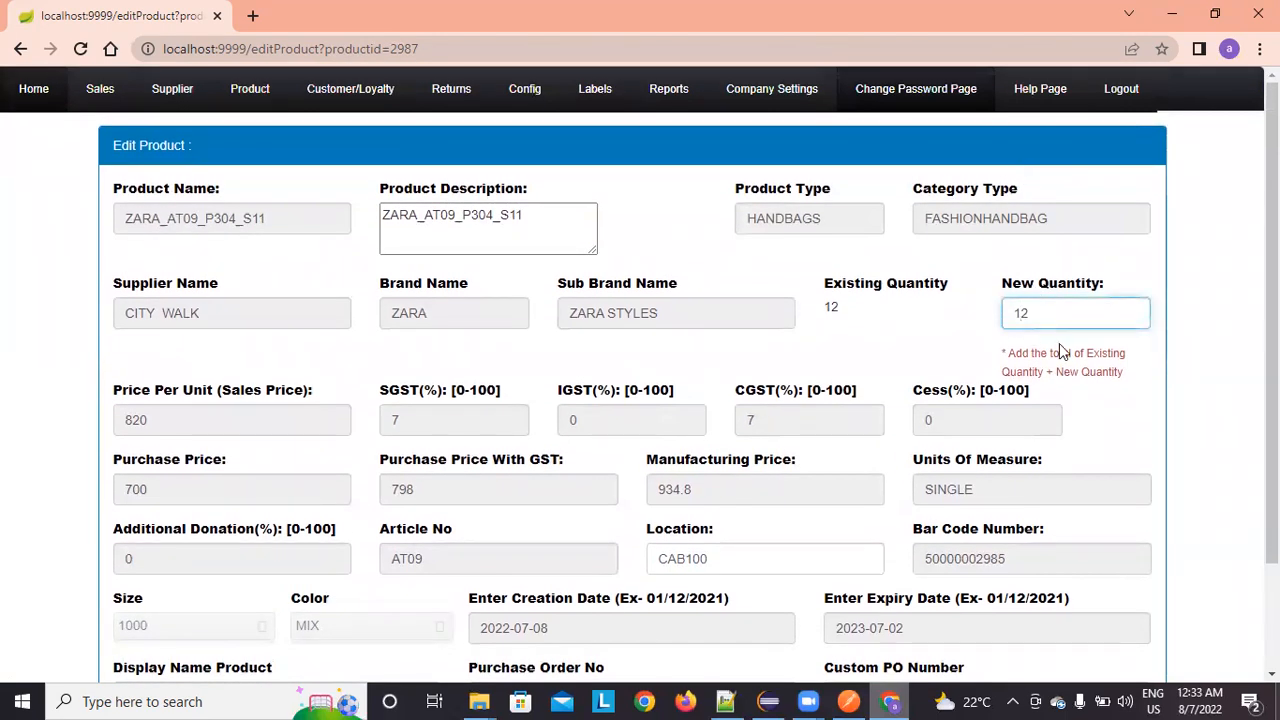
key(Delete)
scroll(1062, 398, down, 2)
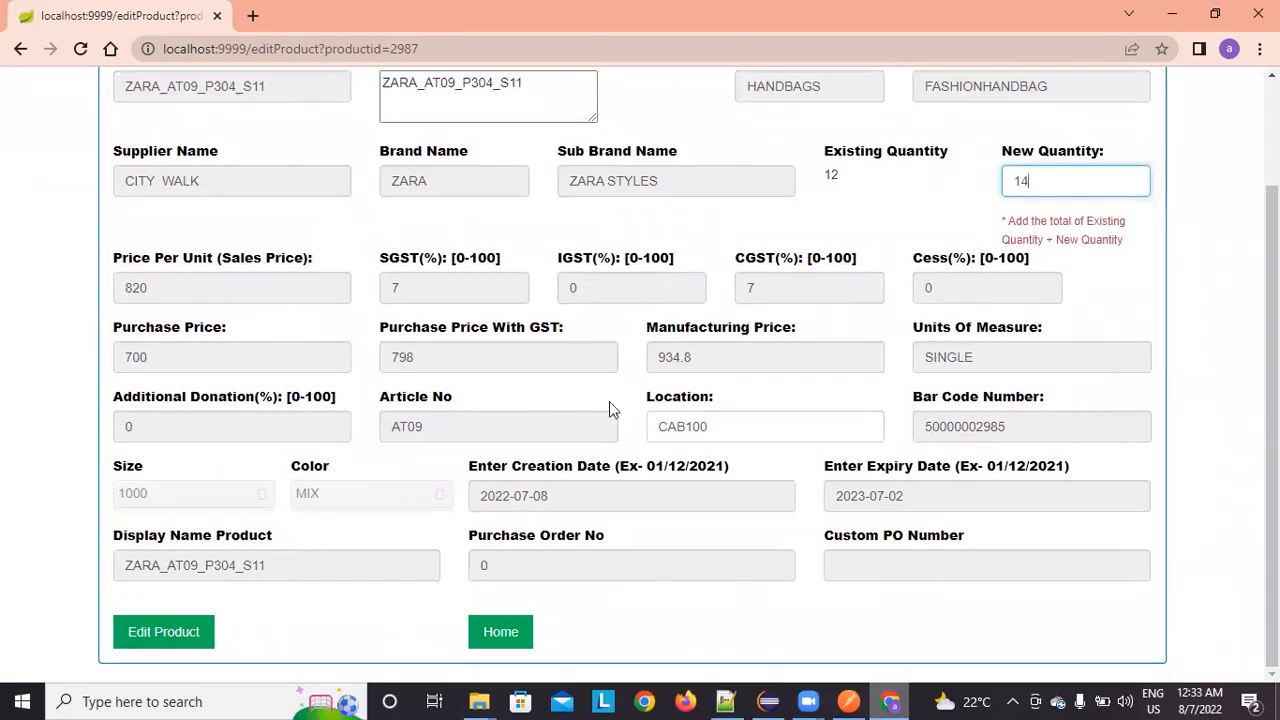
click(188, 647)
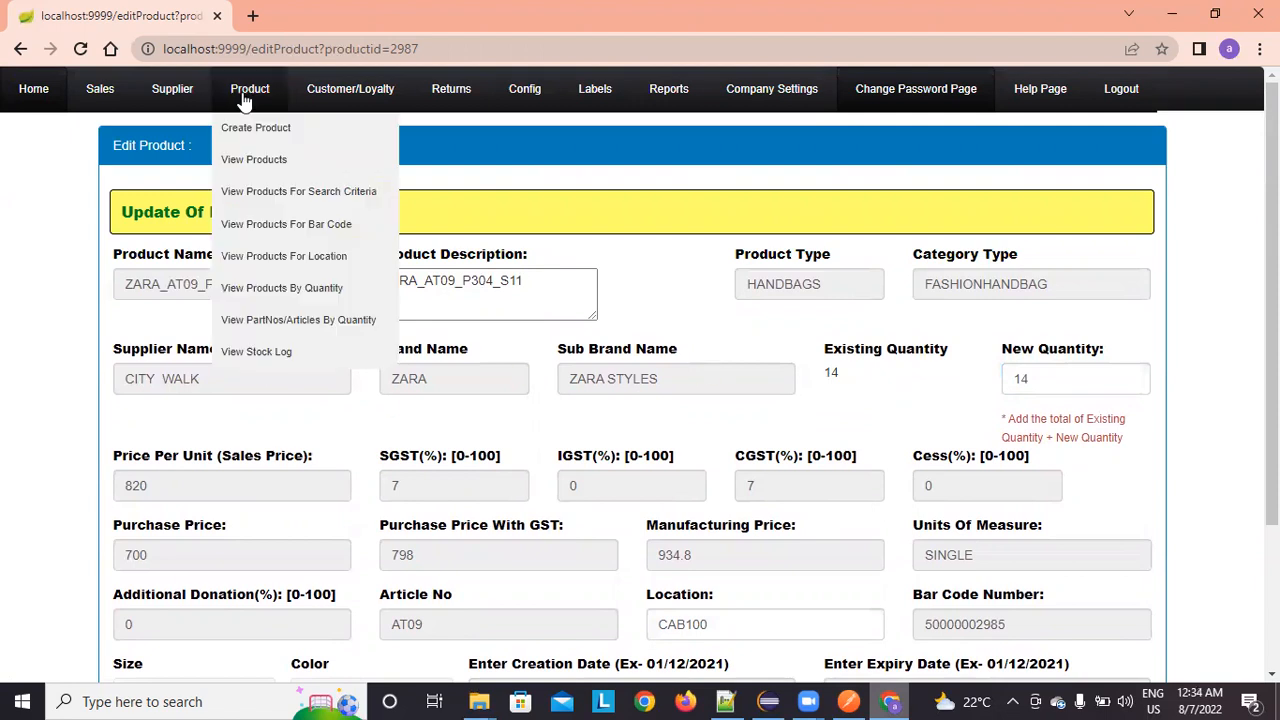
Step: Check the product list's last page for quantity 14, then go to the stock log
mouse_move(248, 98)
click(247, 160)
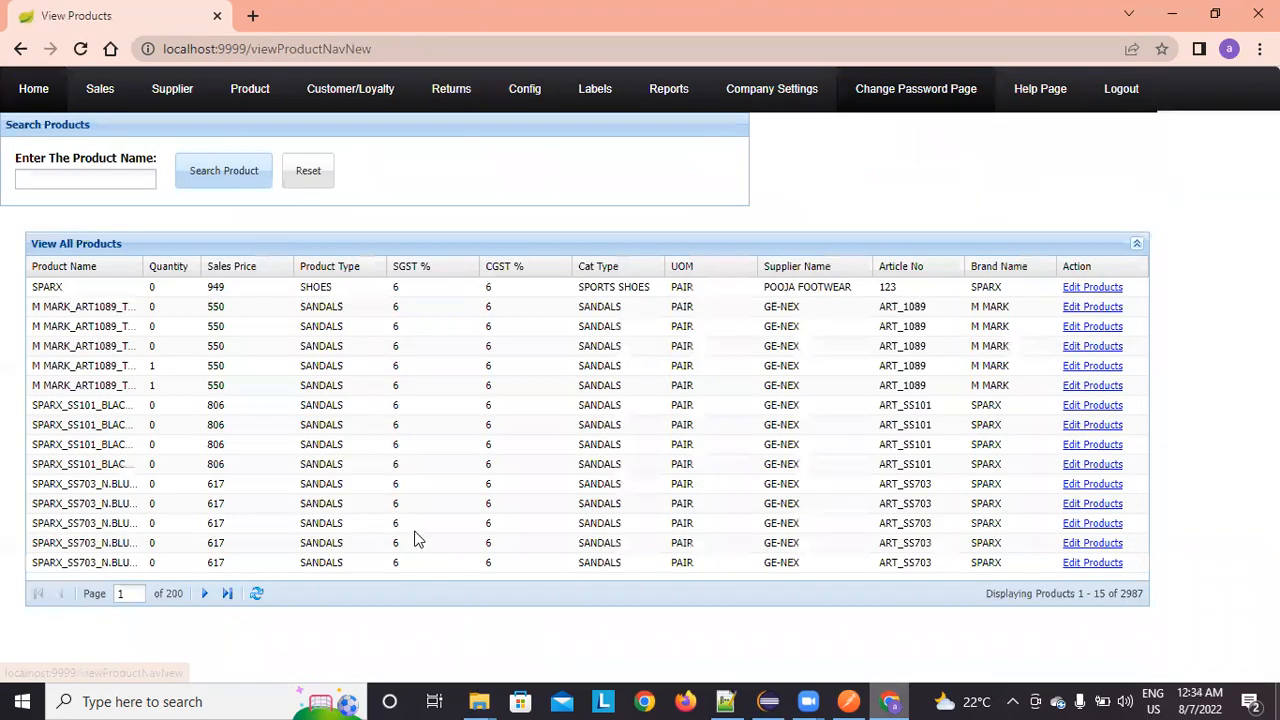
click(230, 593)
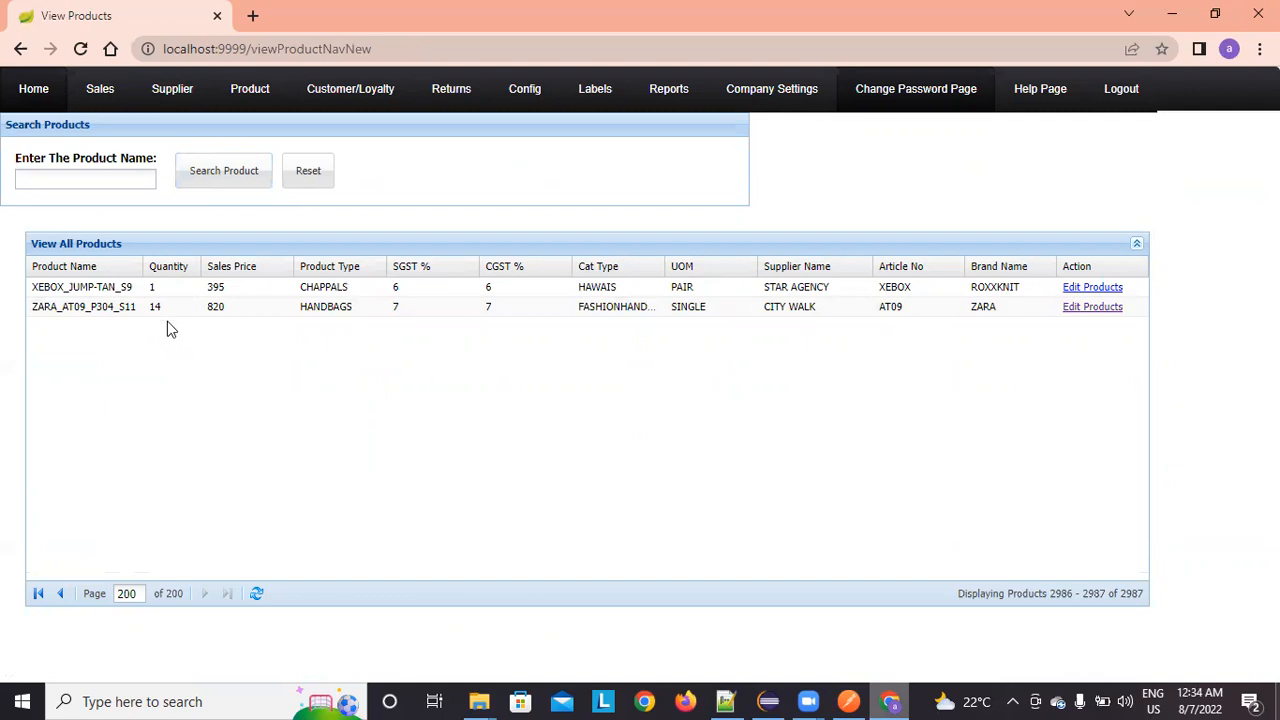
mouse_move(250, 92)
click(264, 351)
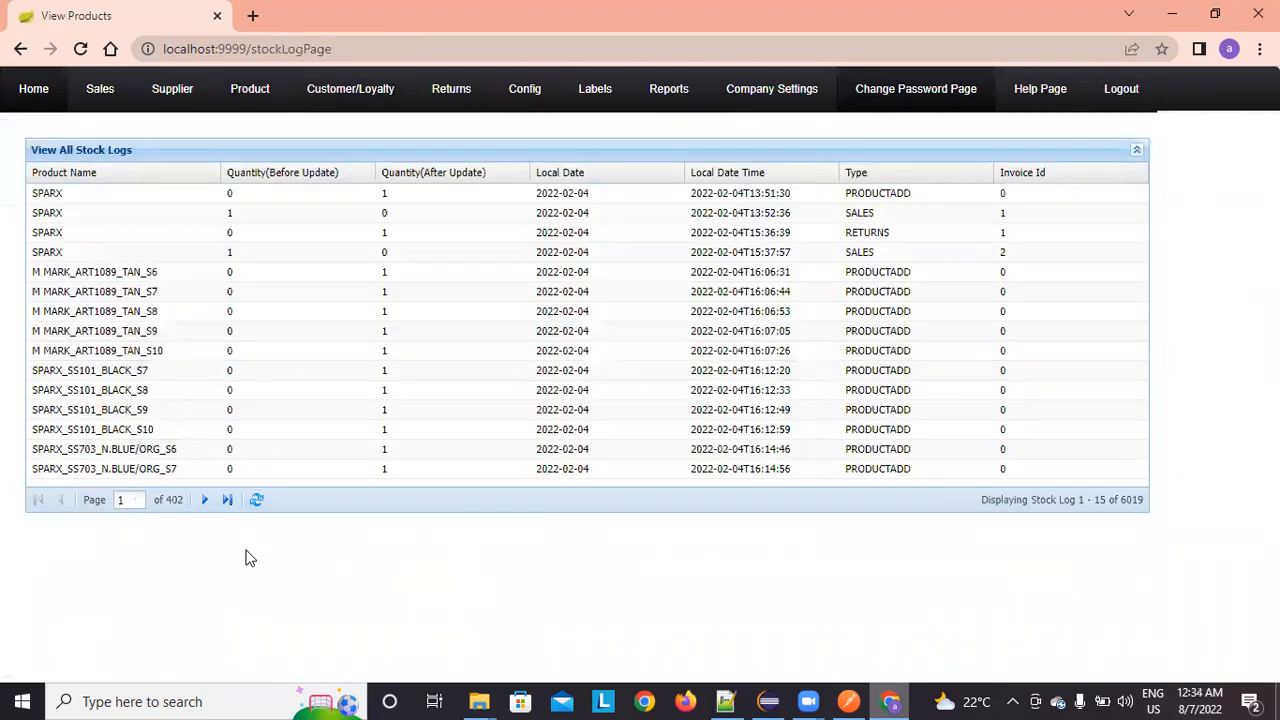
Step: Jump to the stock log's last page to see the handbag's 0→12 and 12→14 entries
click(228, 500)
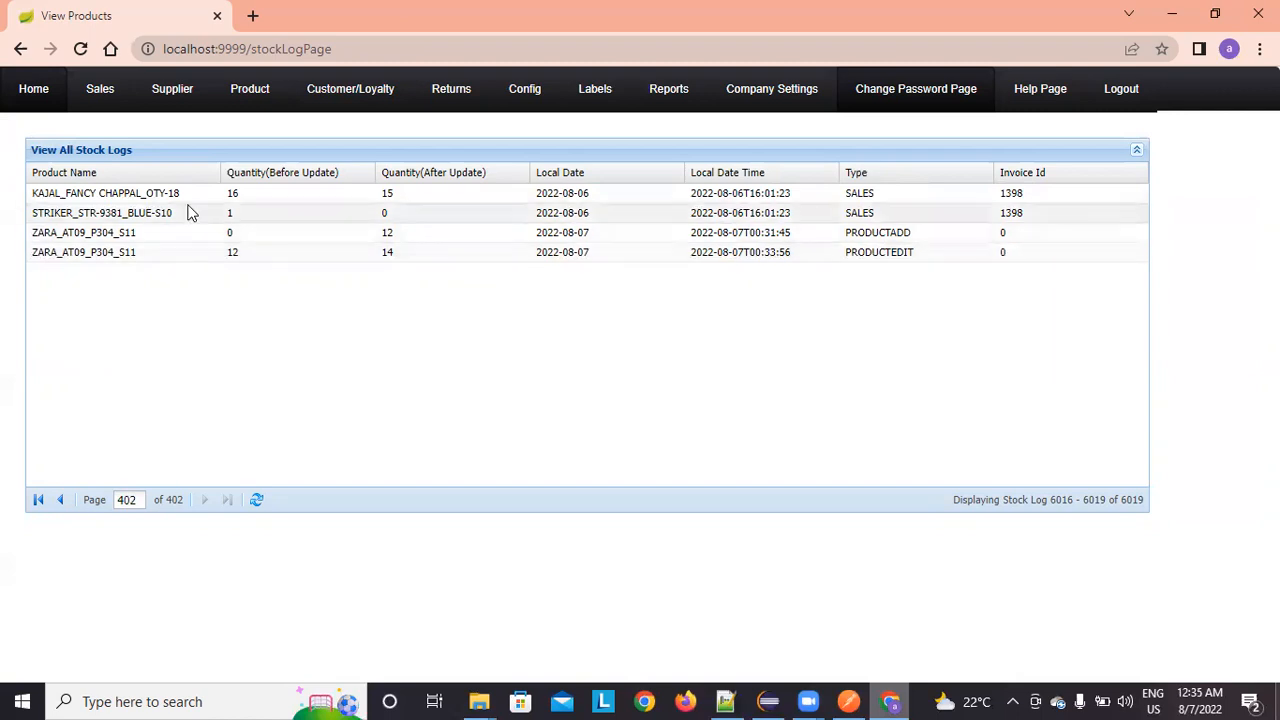
Step: Open the criteria product search, filter by colour BLACK, then clear the filter
click(33, 88)
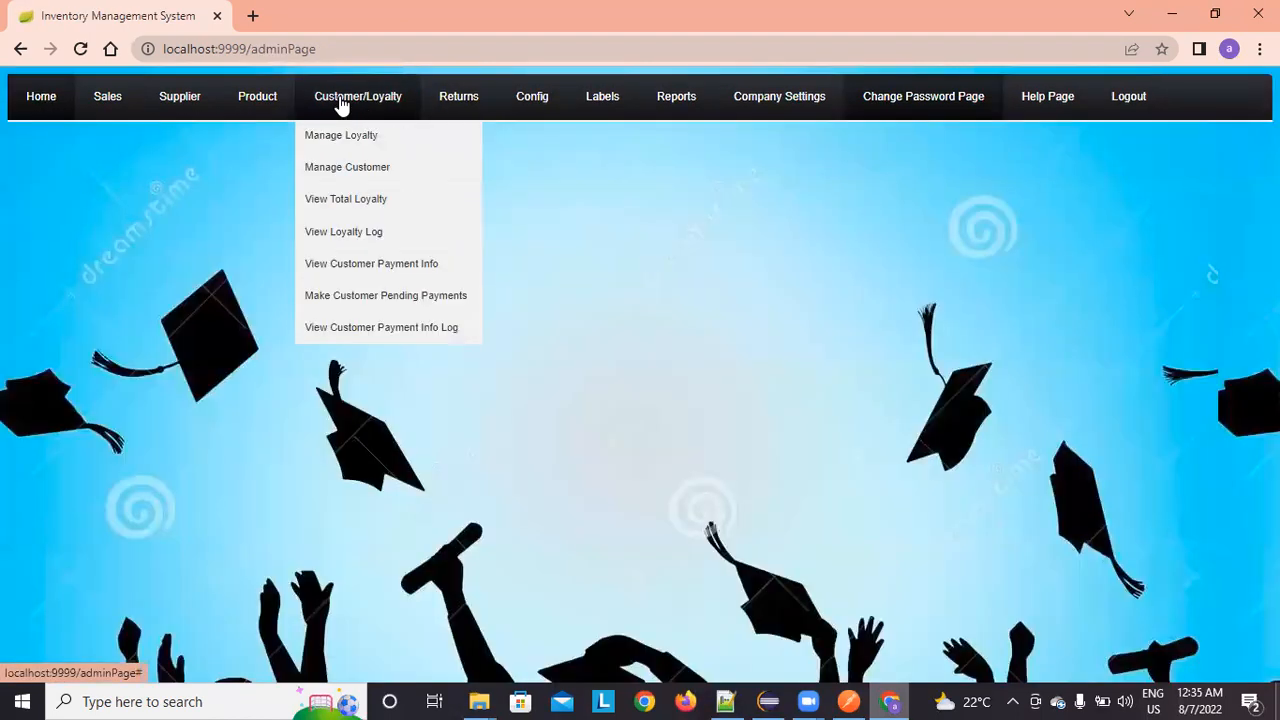
mouse_move(287, 101)
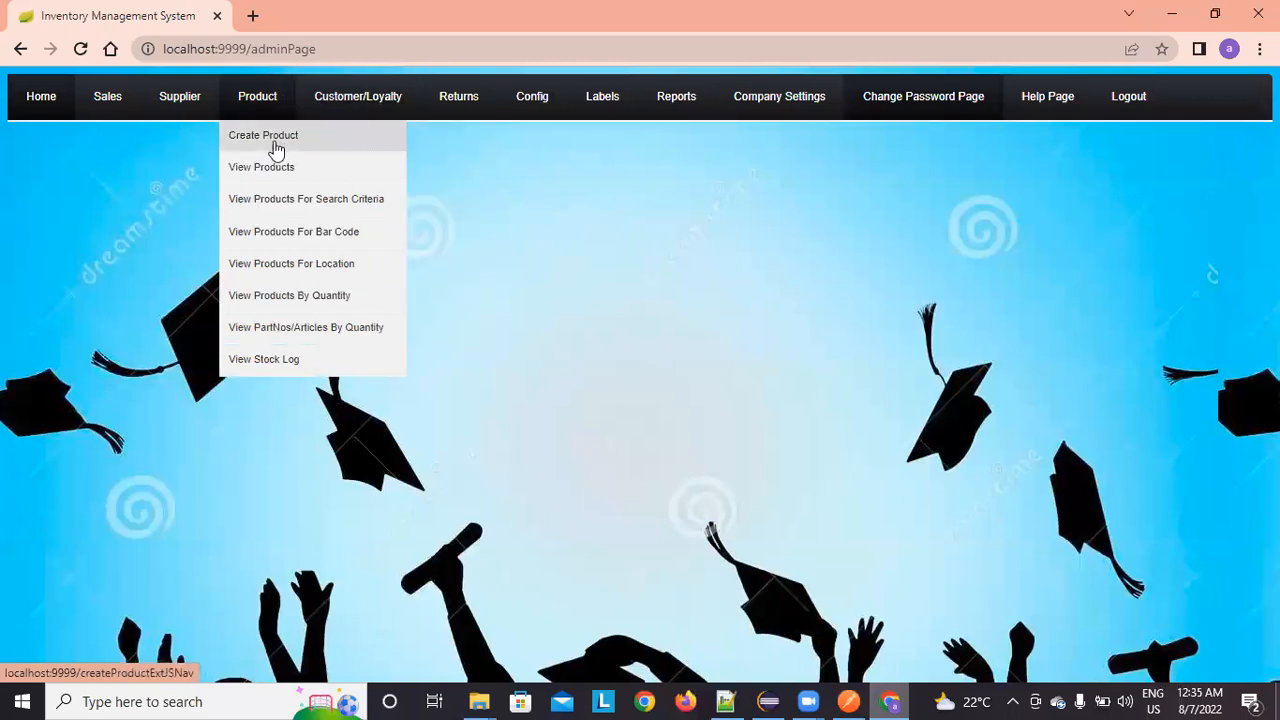
click(280, 202)
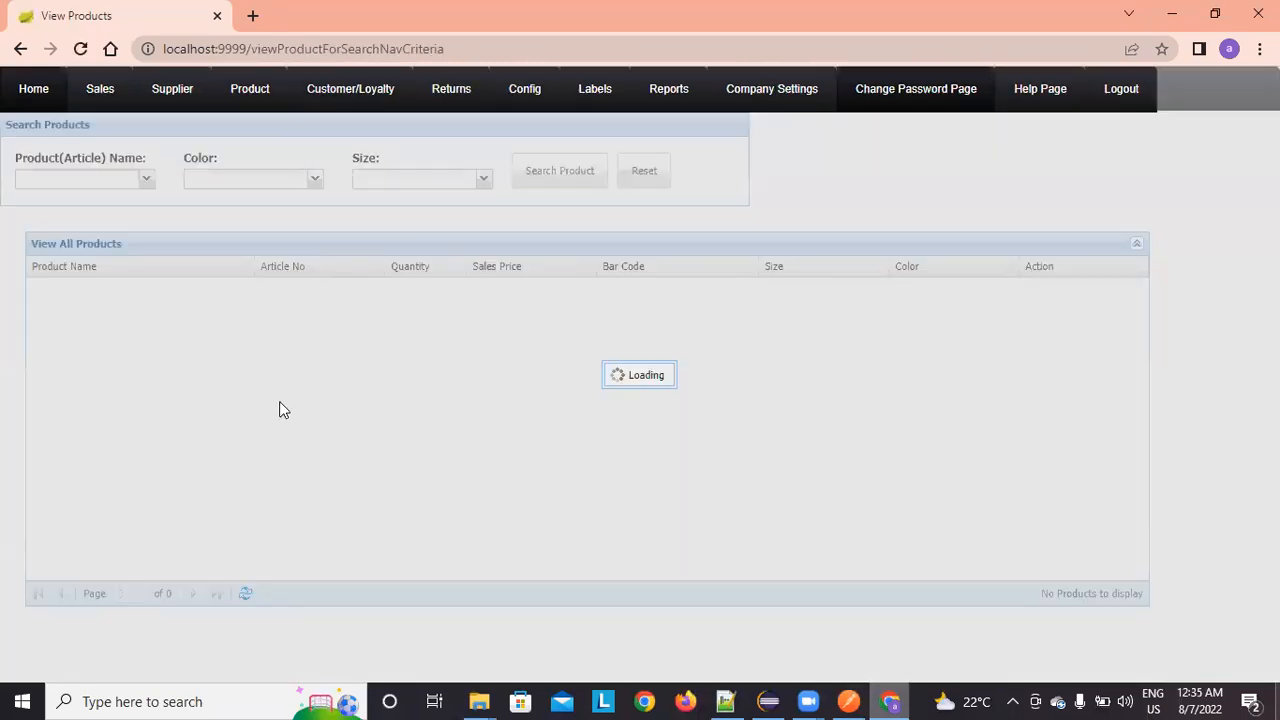
click(314, 179)
click(285, 200)
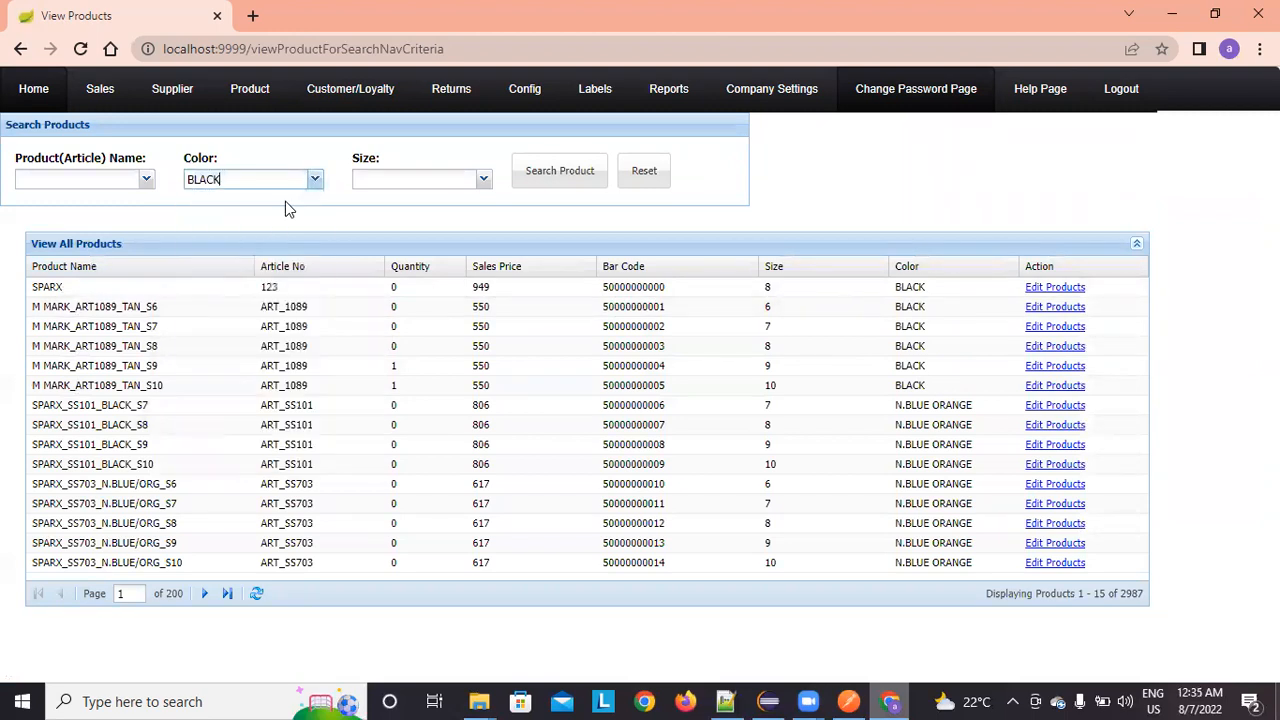
click(543, 183)
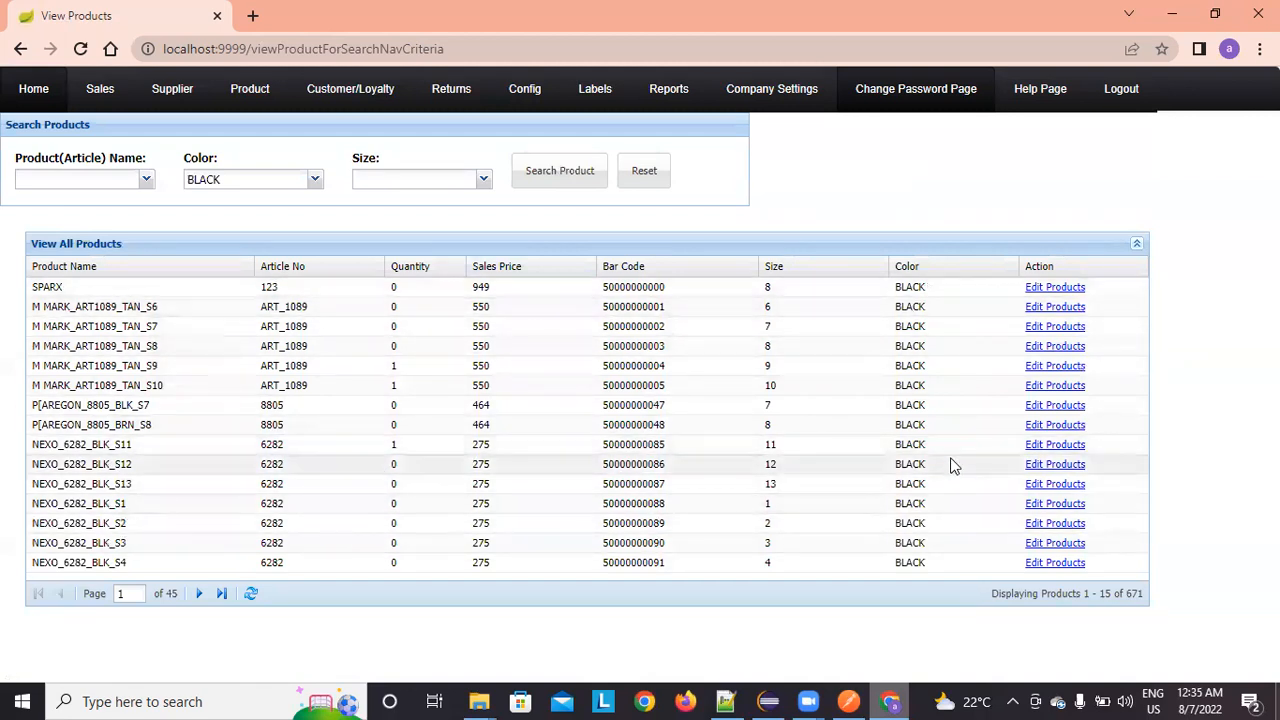
click(646, 176)
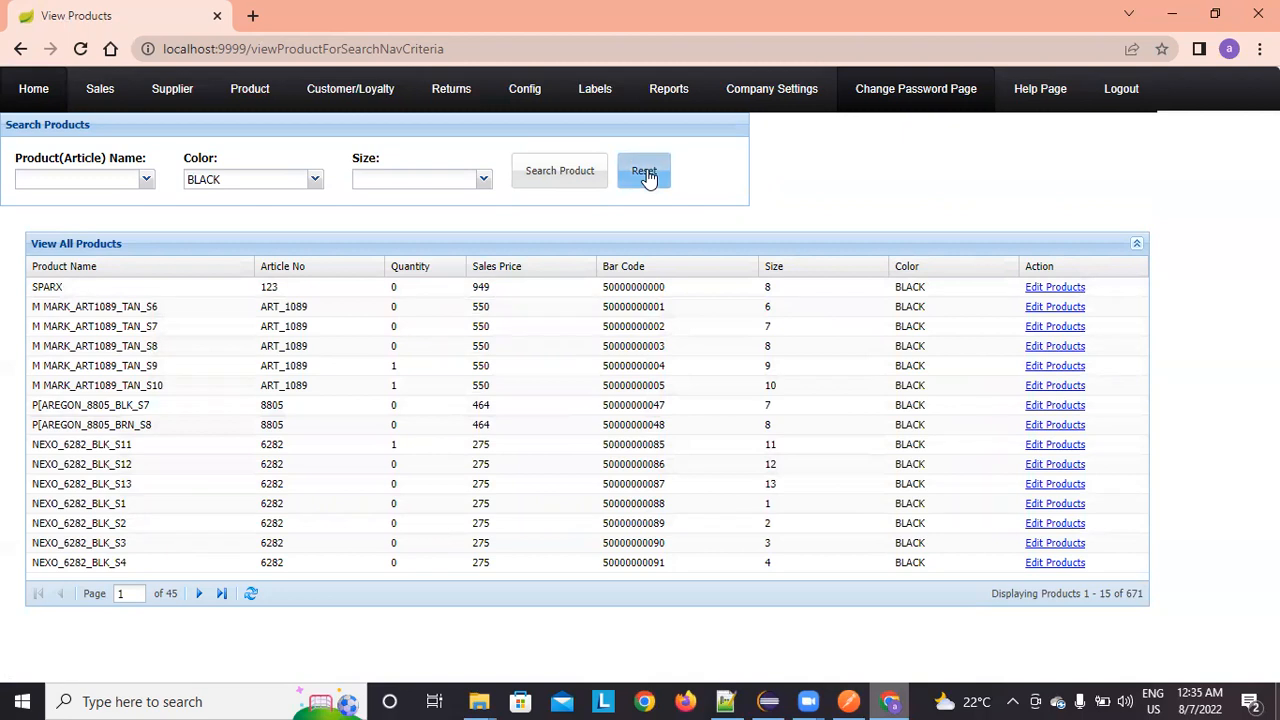
Step: Filter products by article 2074, then reset to show all 2987 products
click(147, 180)
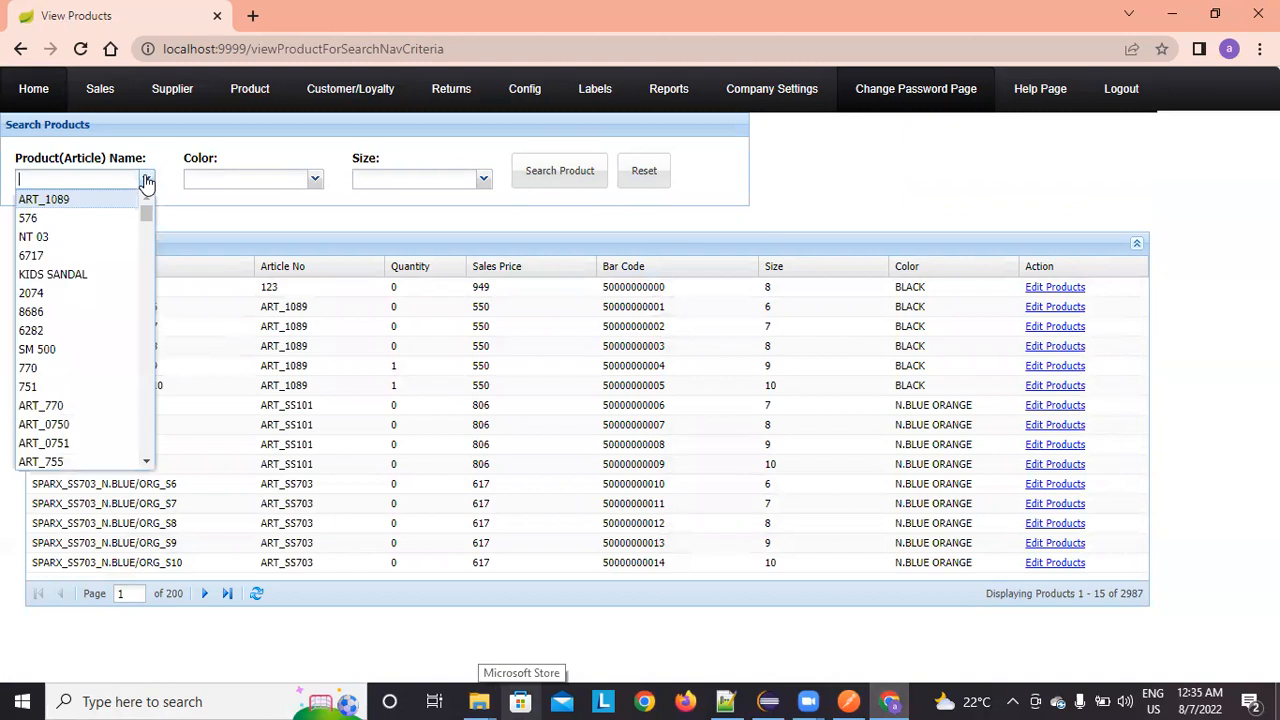
click(85, 293)
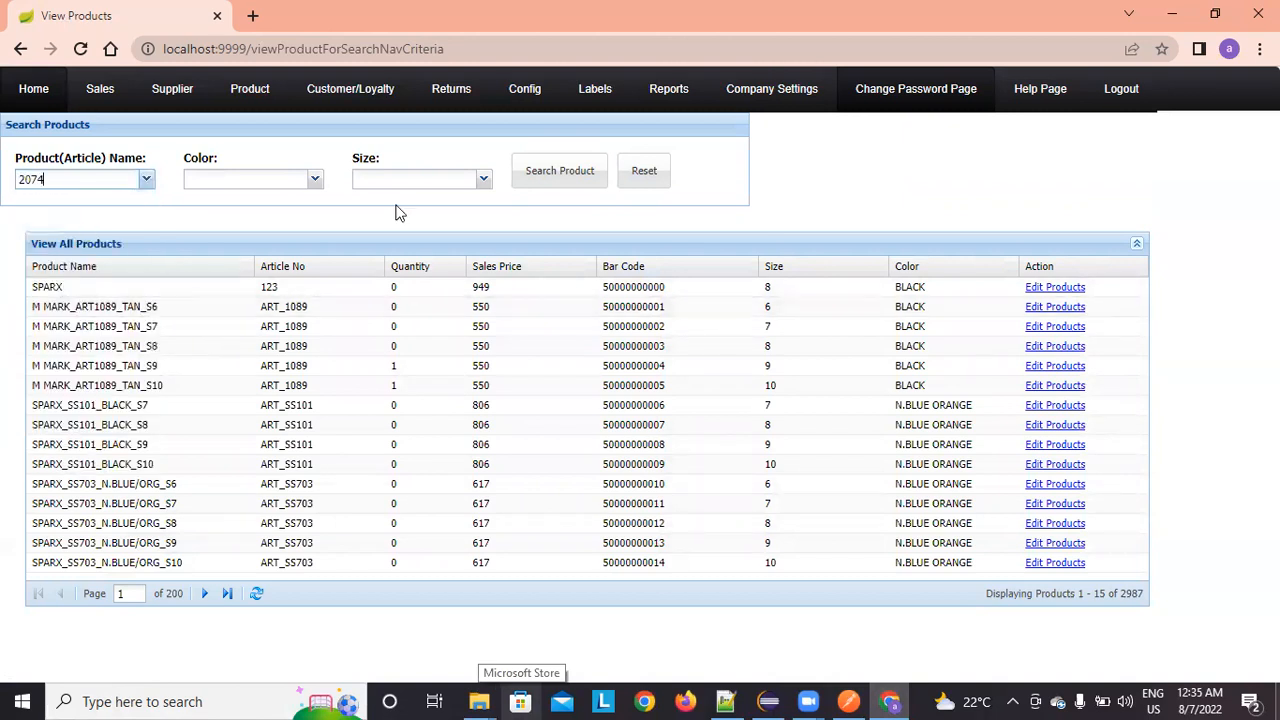
click(535, 183)
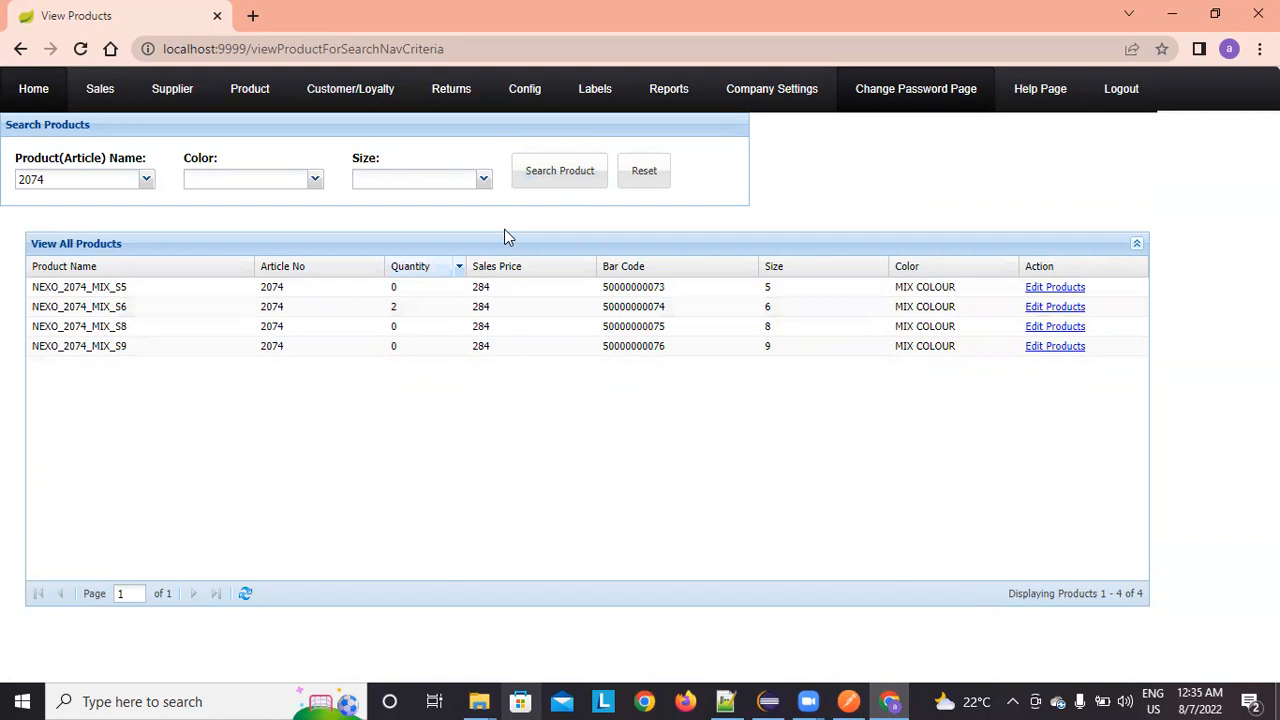
click(642, 174)
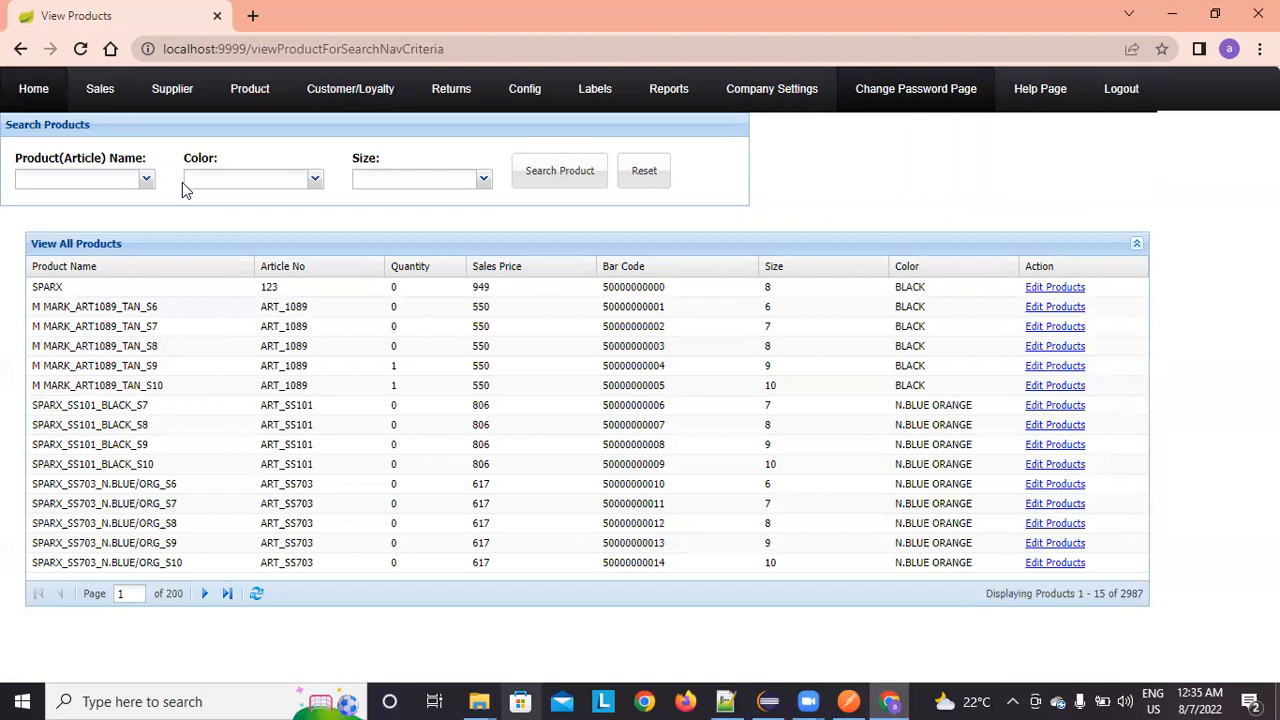
mouse_move(242, 99)
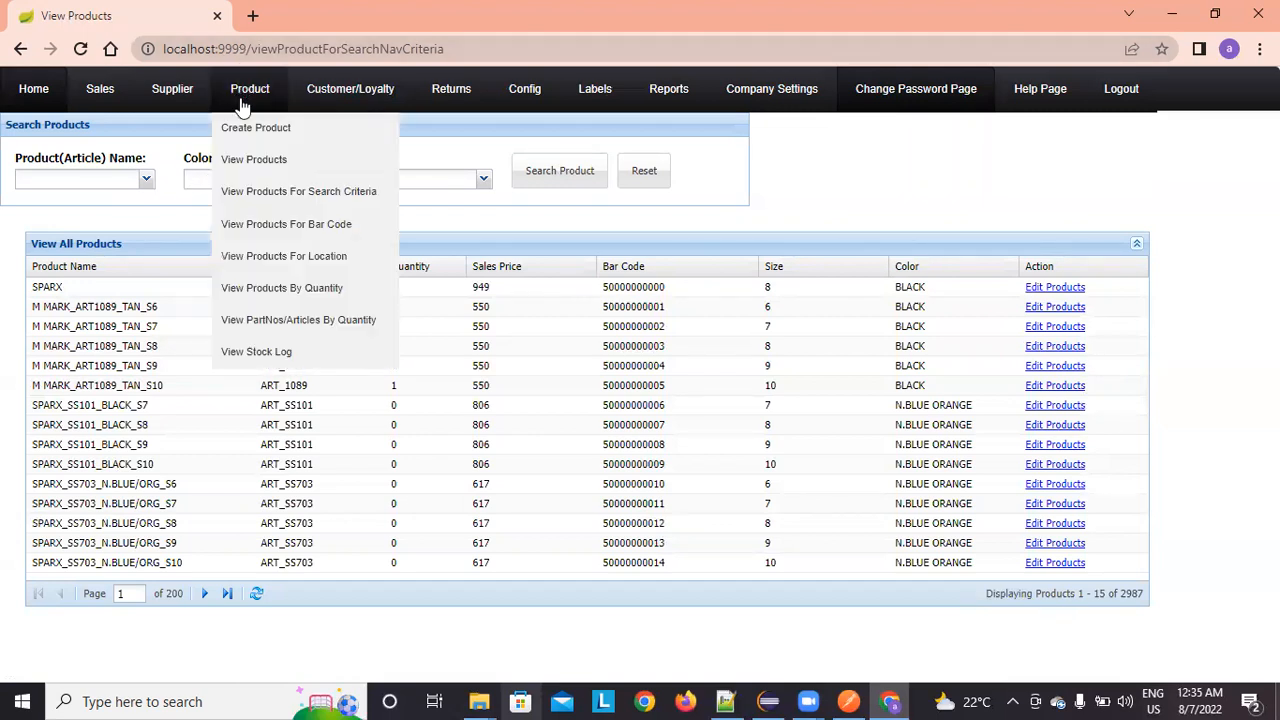
click(266, 222)
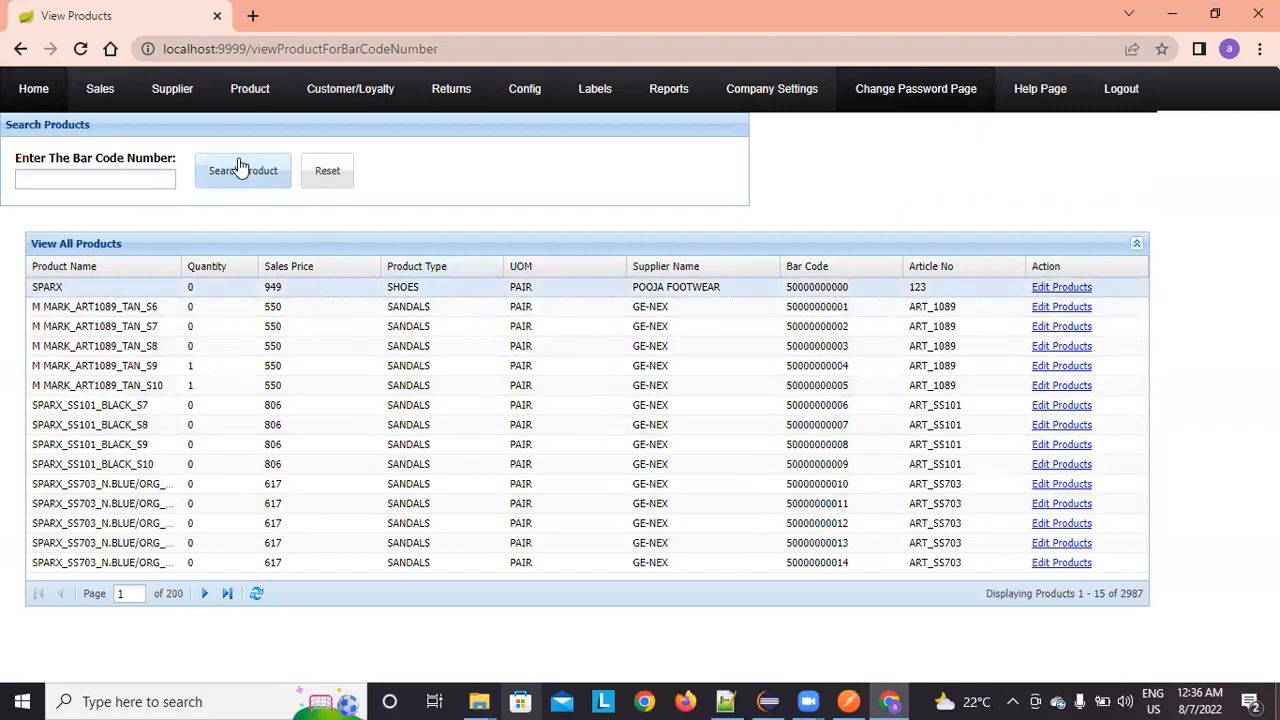
click(60, 177)
text(5)
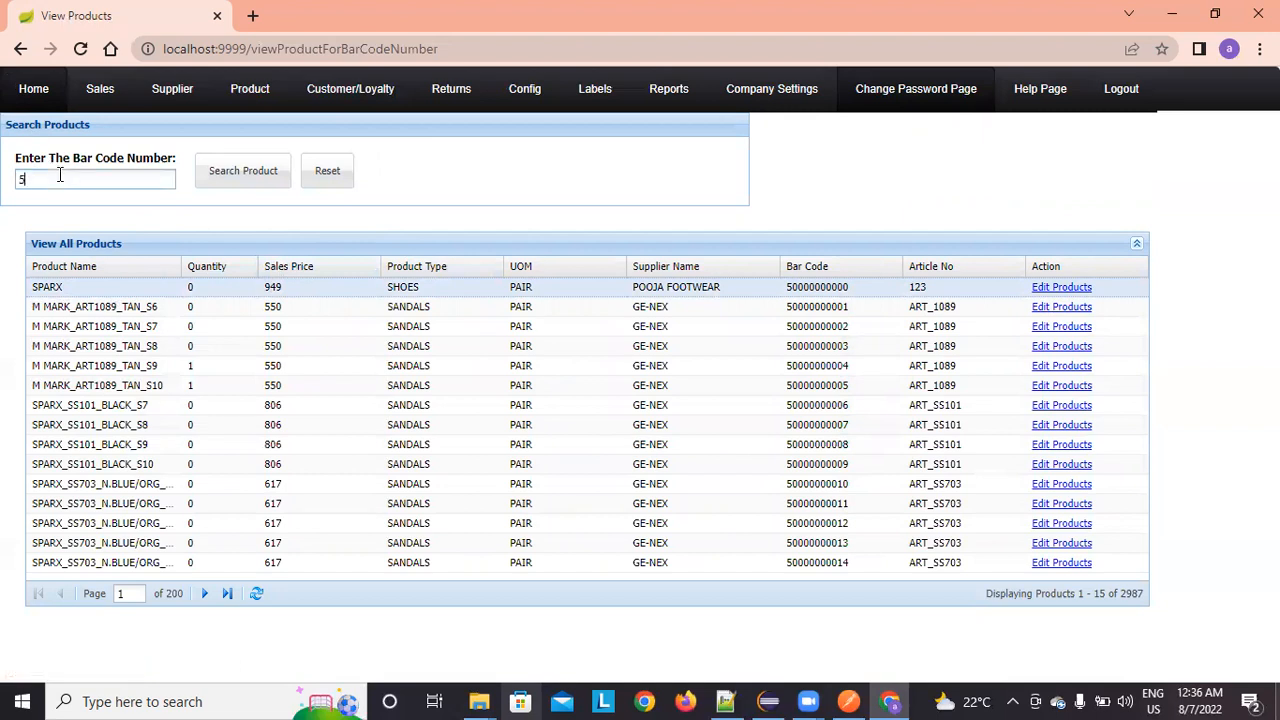
text(000000000)
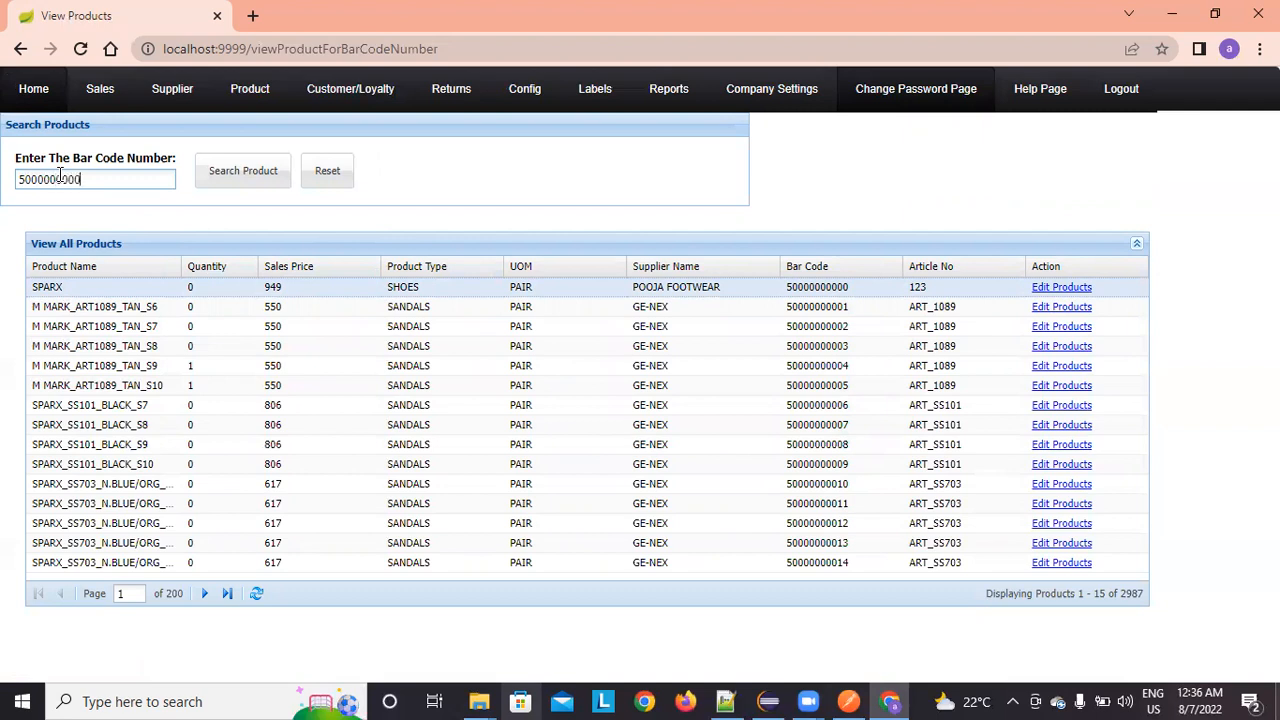
click(250, 174)
click(168, 177)
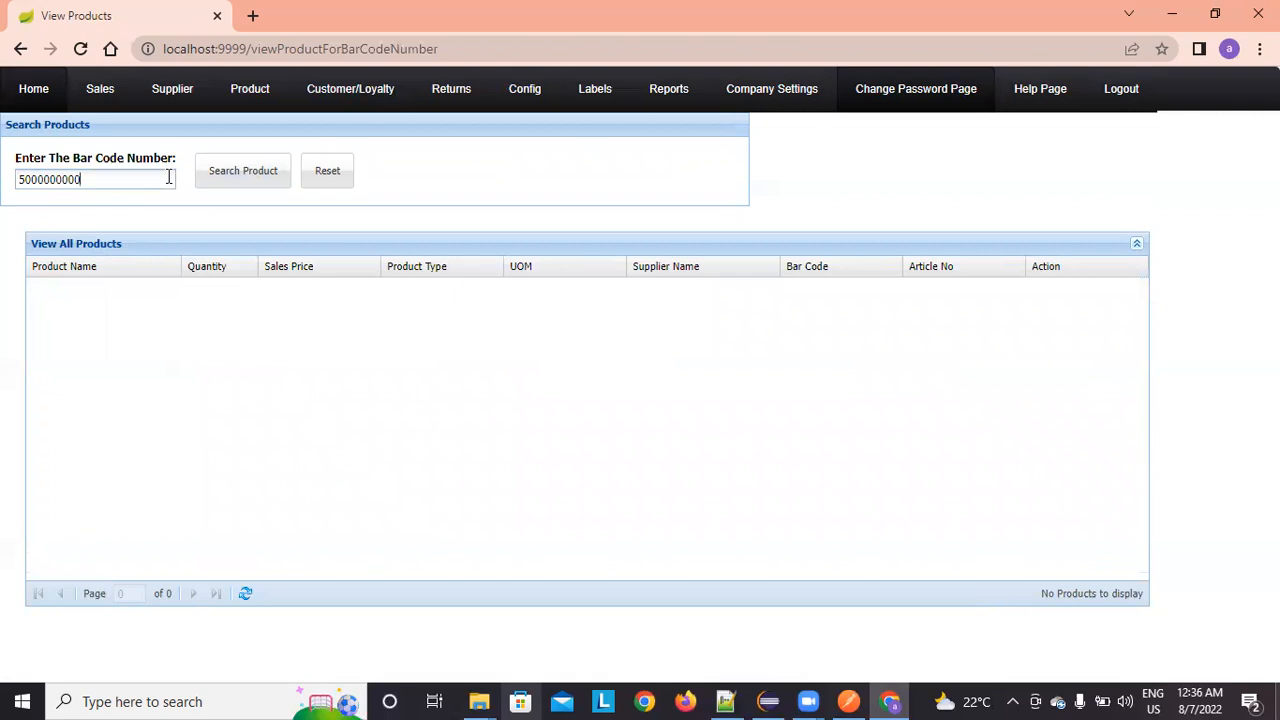
text(0)
click(237, 168)
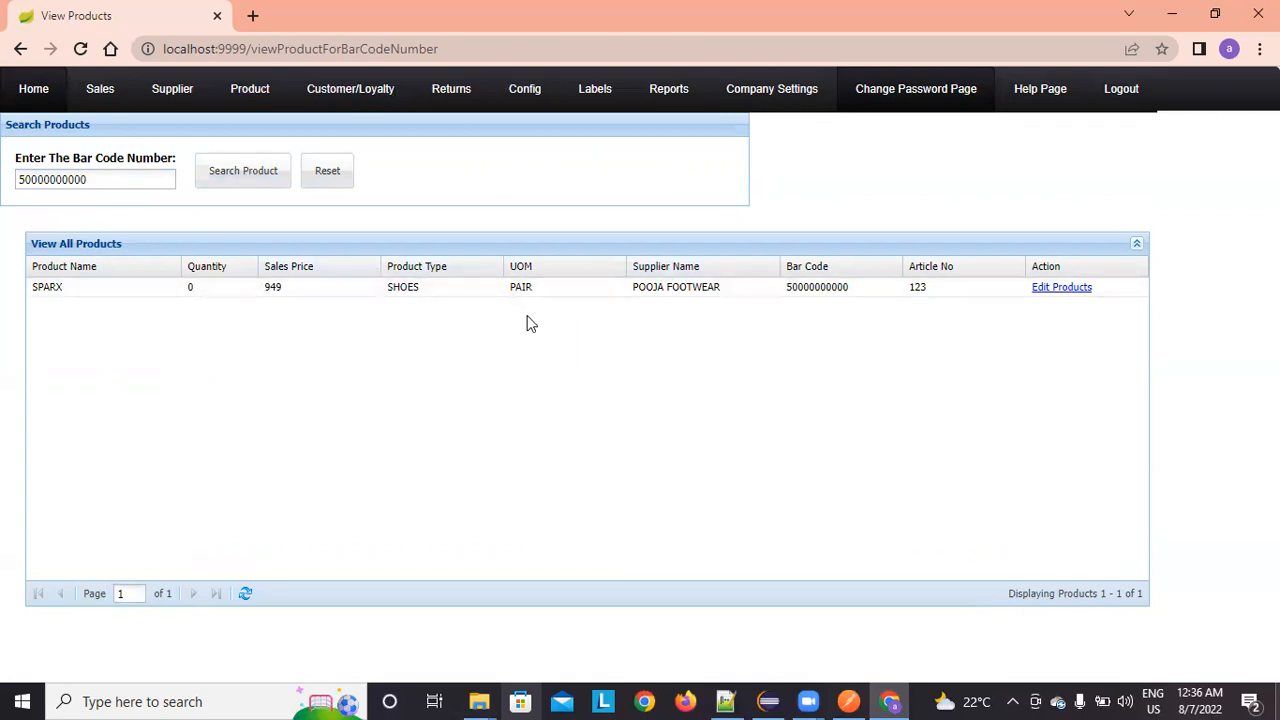
click(330, 173)
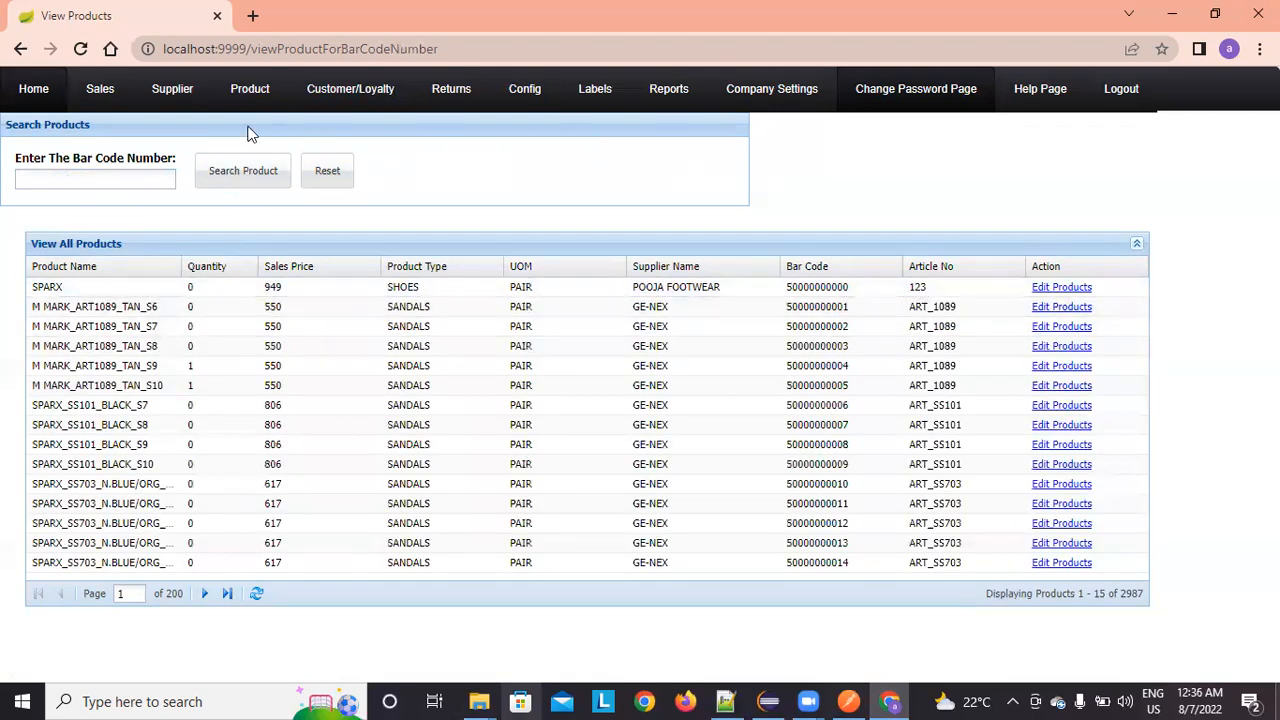
Step: Filter products by location CAB100, showing only ZARA_AT09_P304_S11 at quantity 14, then reset
mouse_move(255, 117)
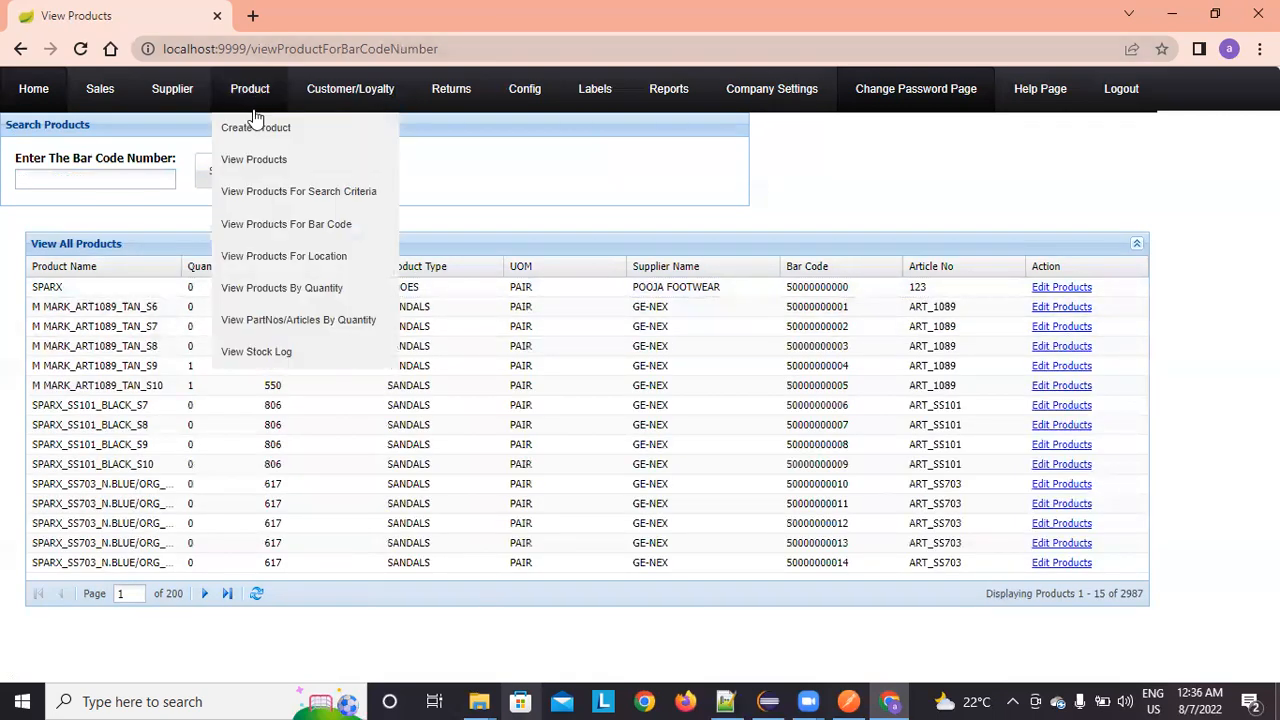
click(285, 256)
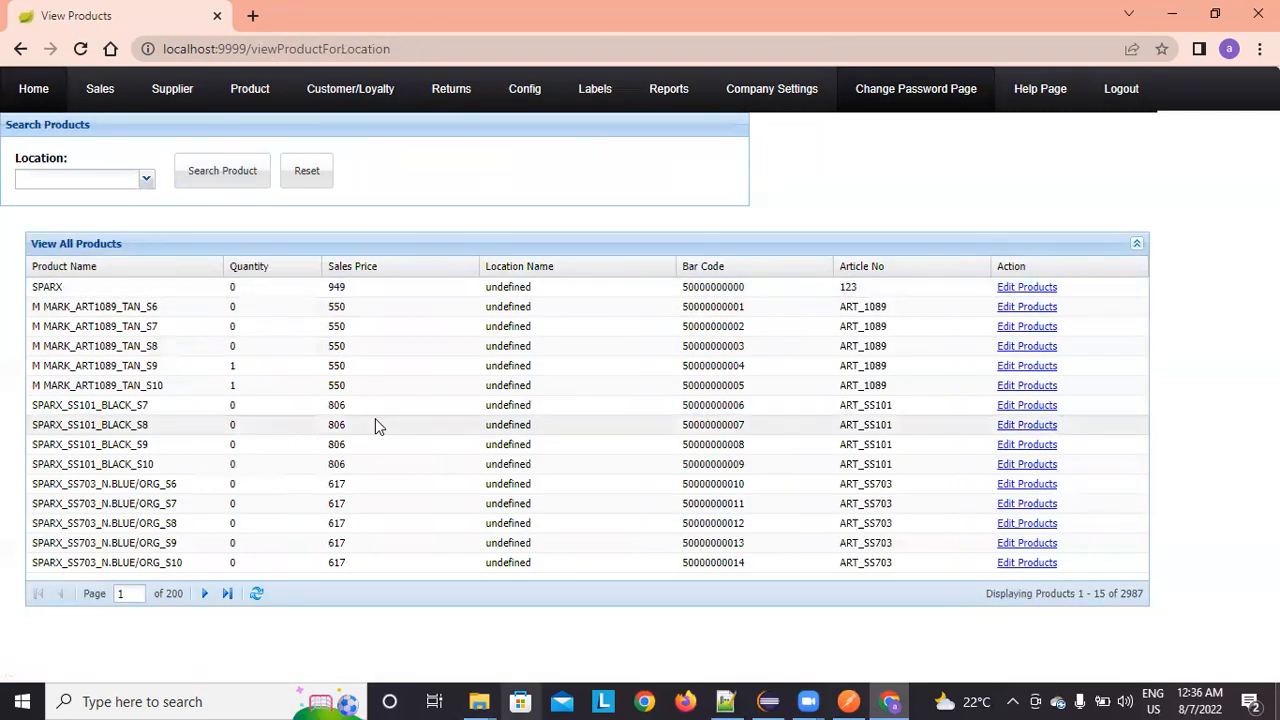
click(146, 181)
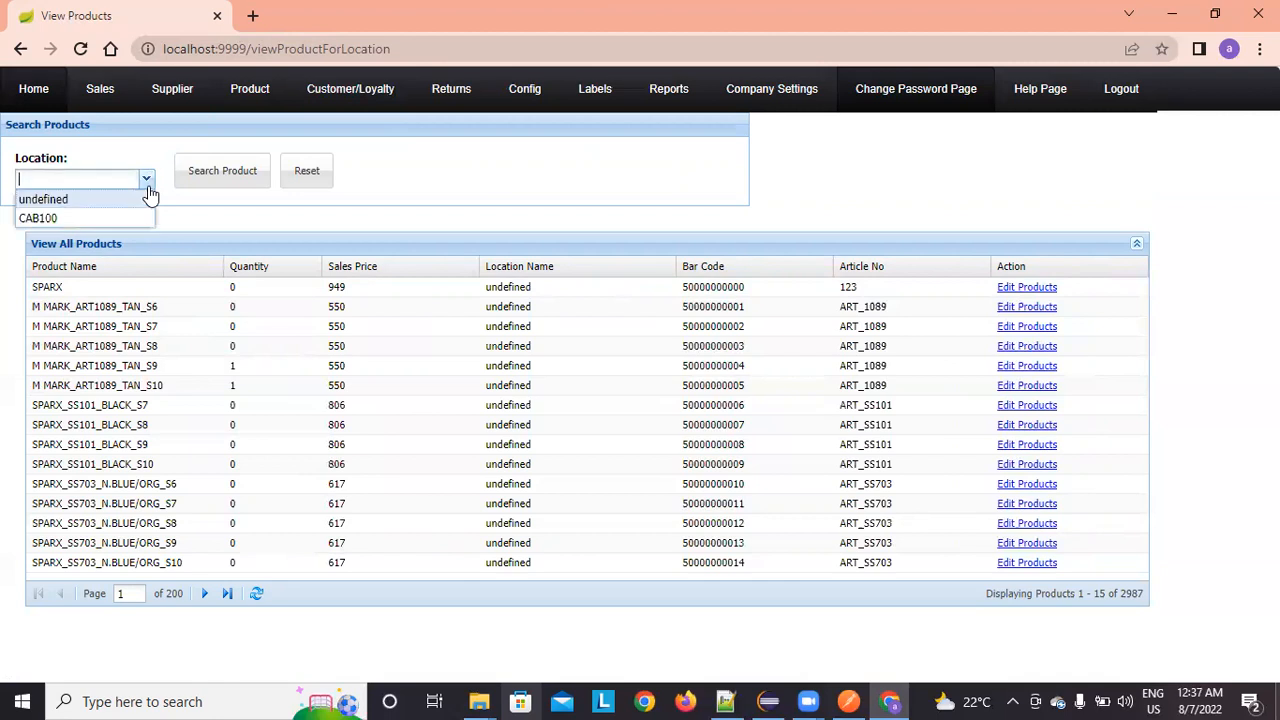
click(62, 219)
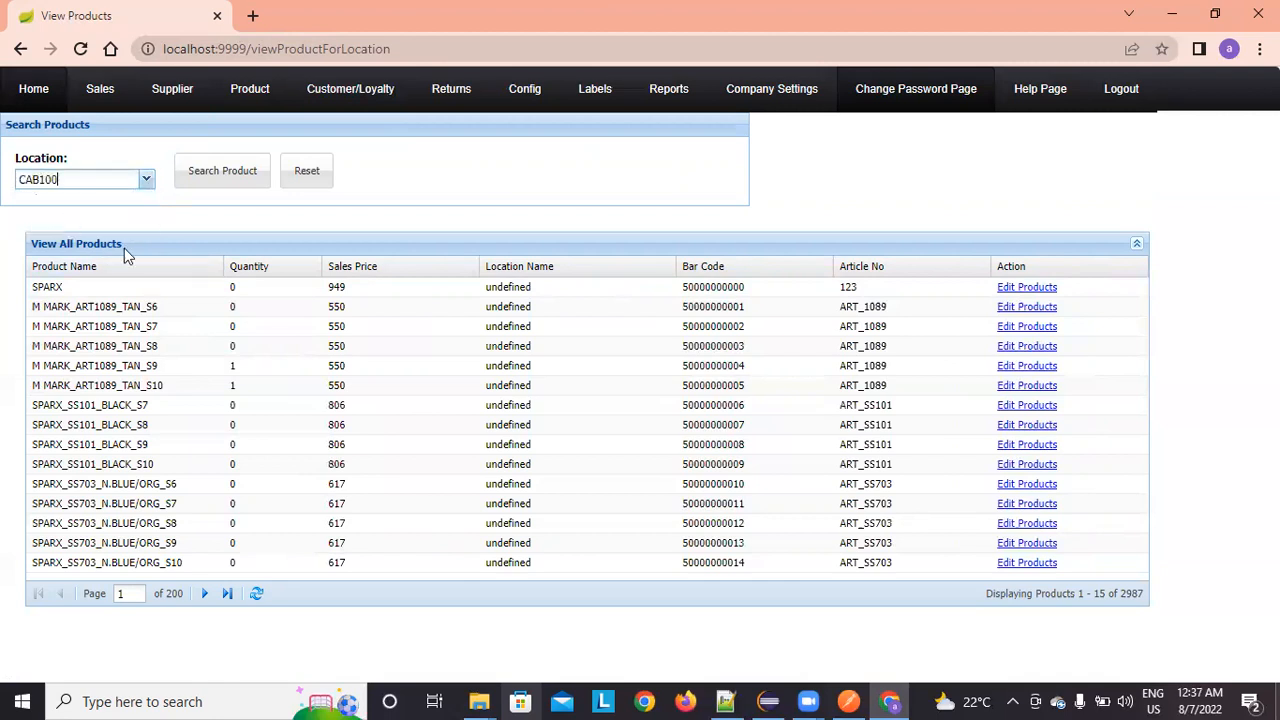
click(207, 173)
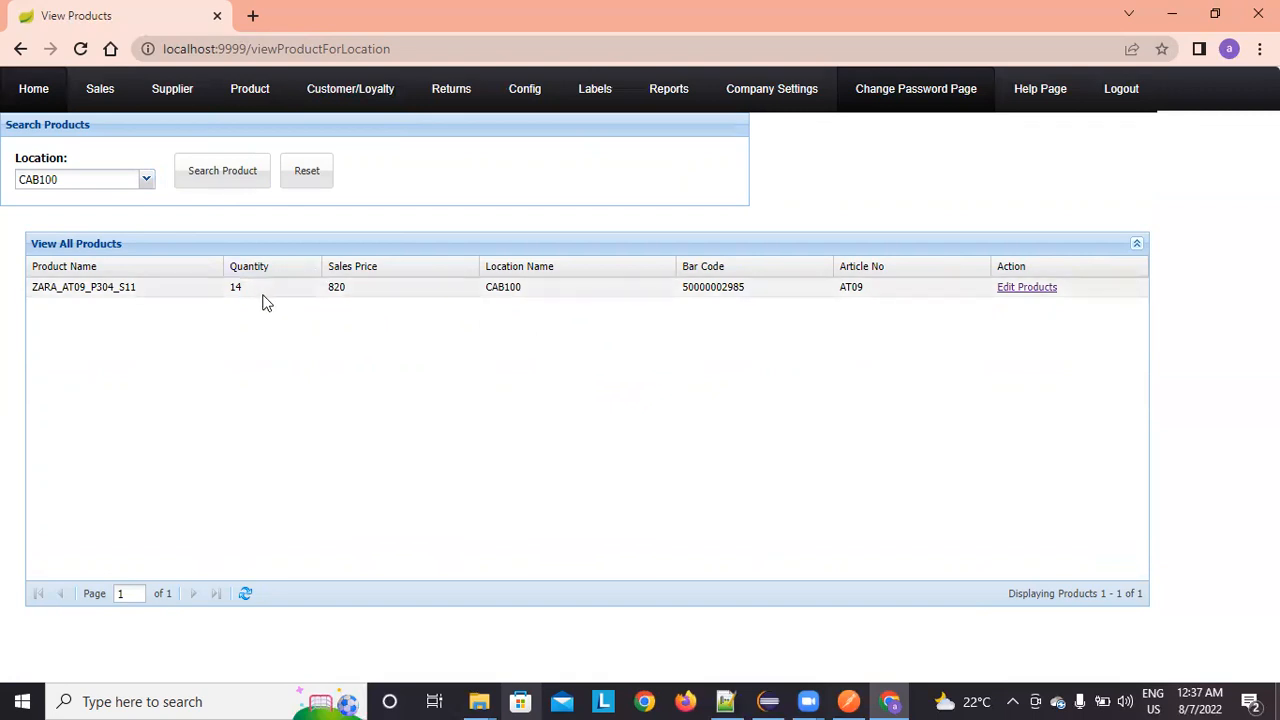
click(298, 176)
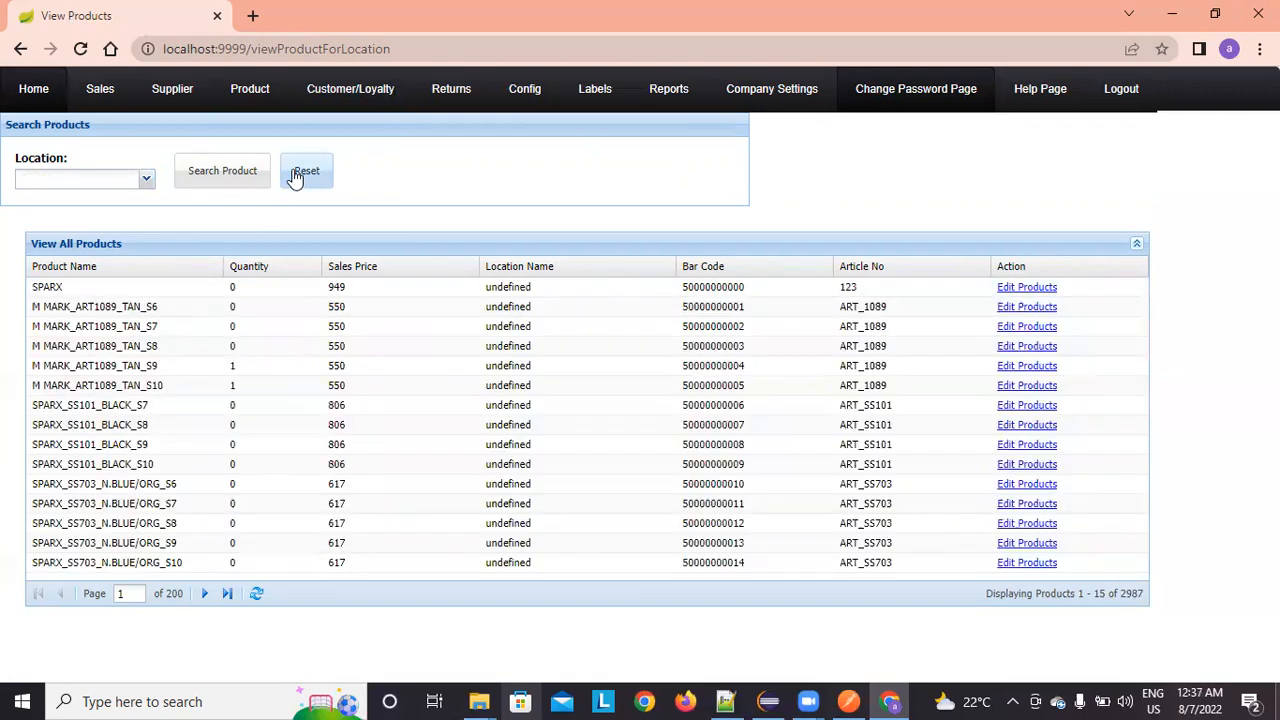
mouse_move(262, 102)
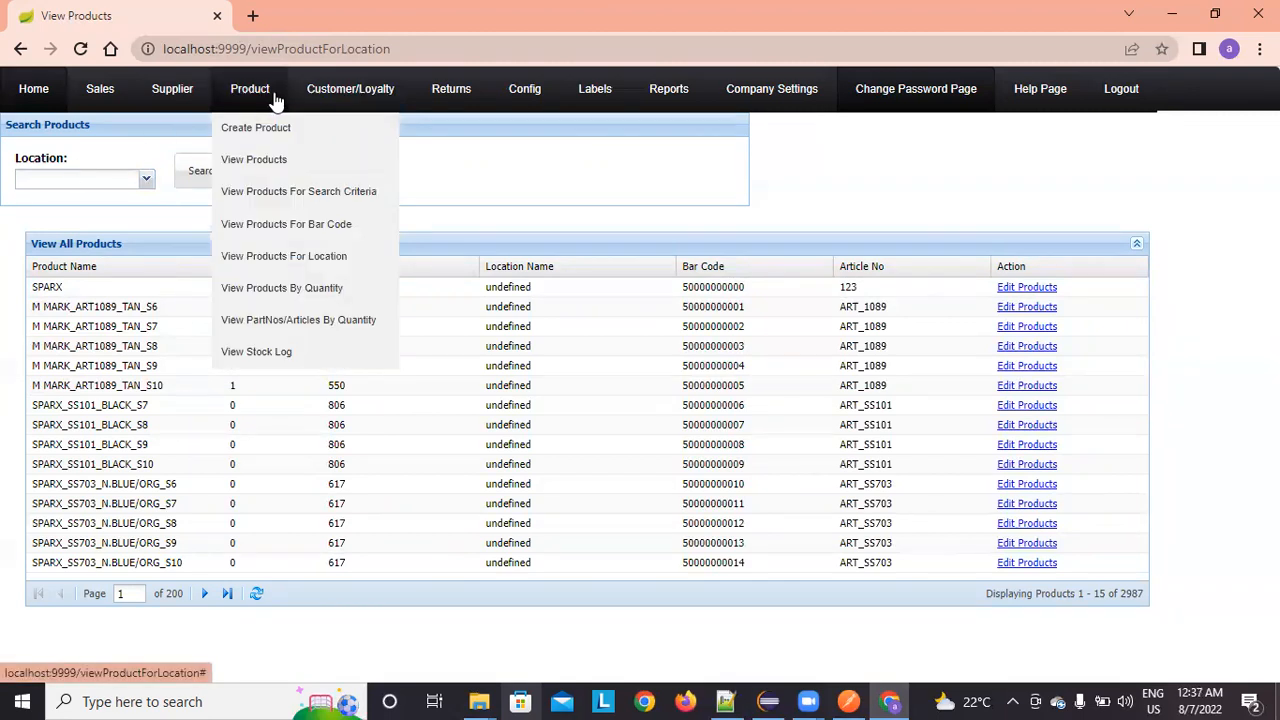
Step: Search products by quantity range 0 to 10 in the stock range search
click(282, 288)
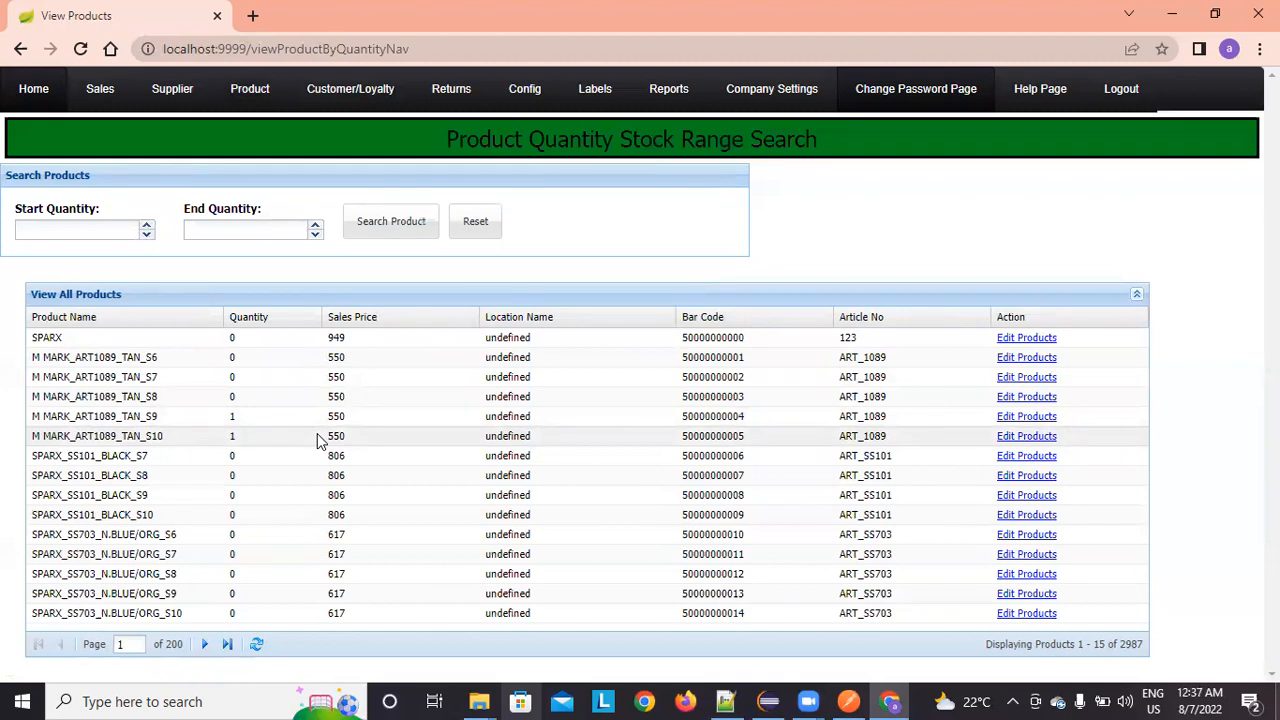
click(87, 234)
text(0)
key(Tab)
text(10)
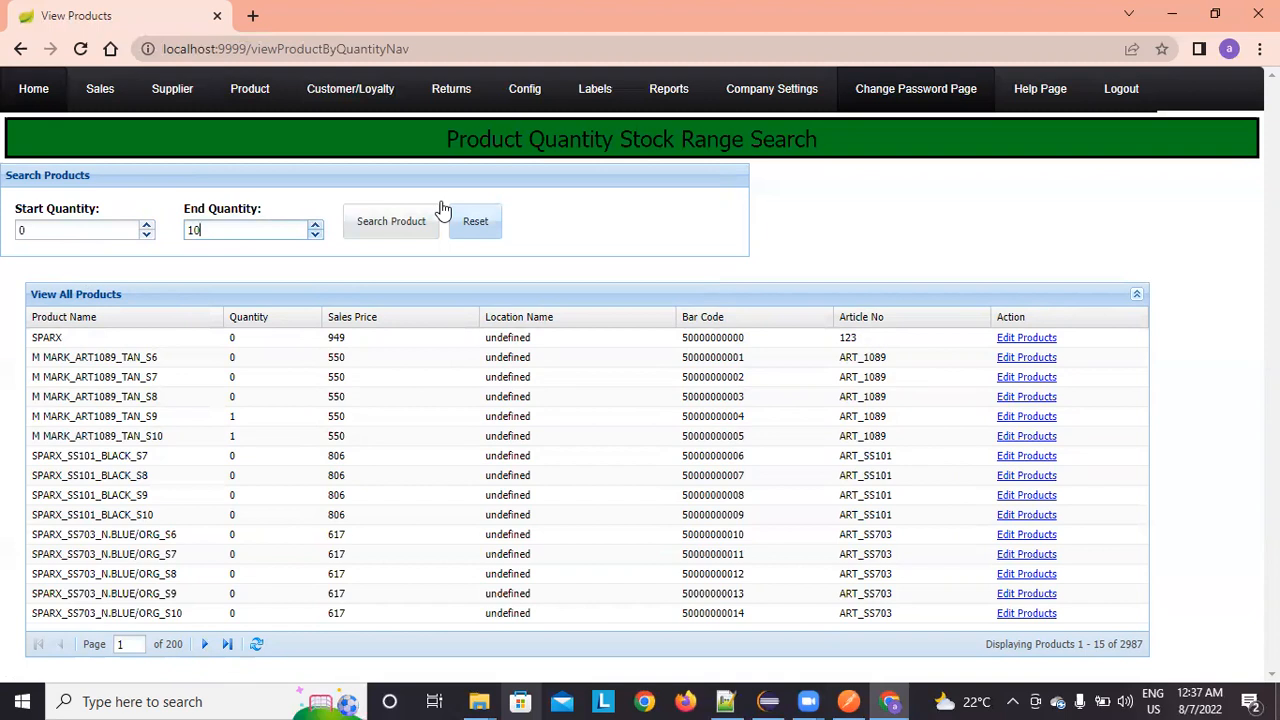
click(388, 222)
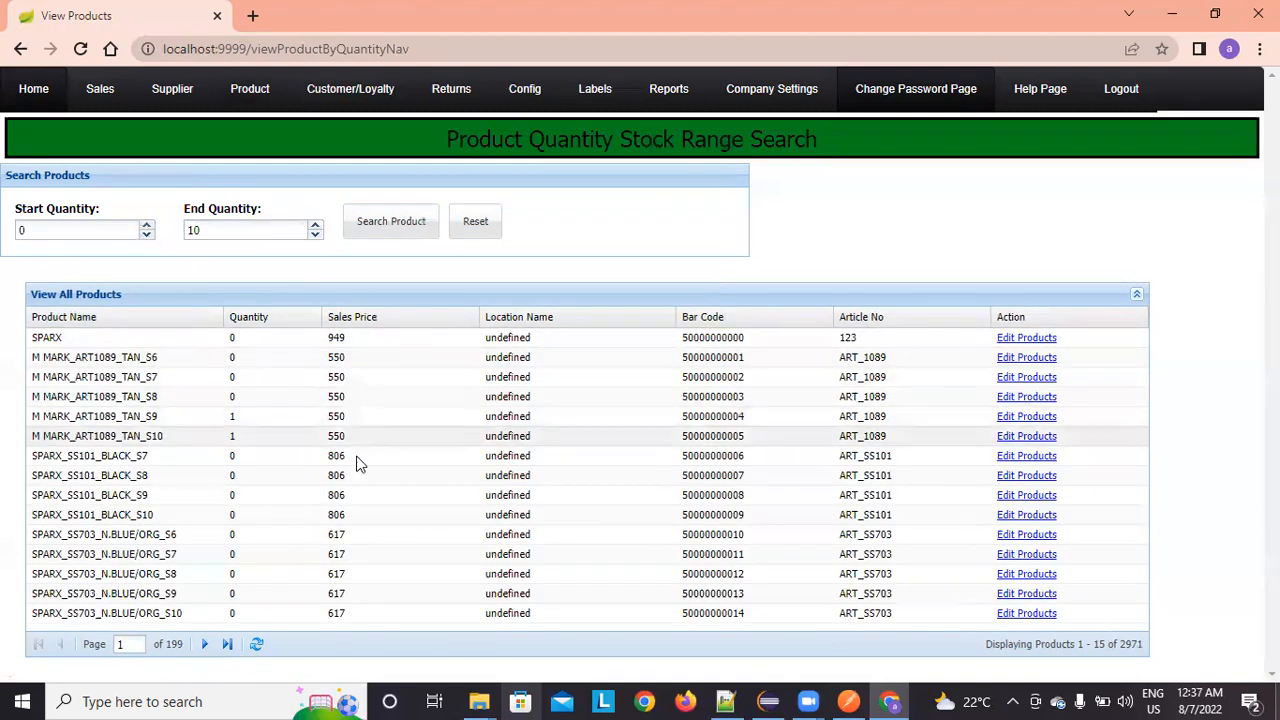
Step: Page forward through the 2971 matches, then reset the range to list all 2987 products
click(203, 645)
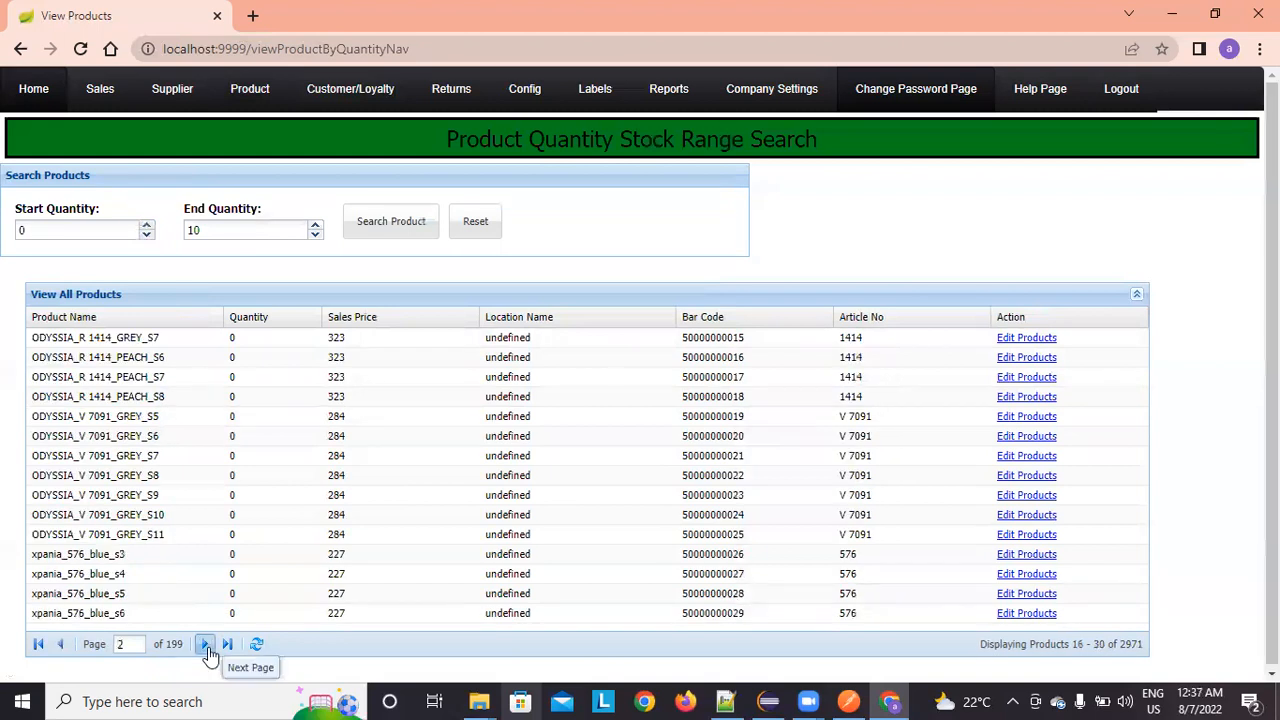
click(205, 646)
click(205, 646)
click(205, 646)
click(205, 646)
click(205, 646)
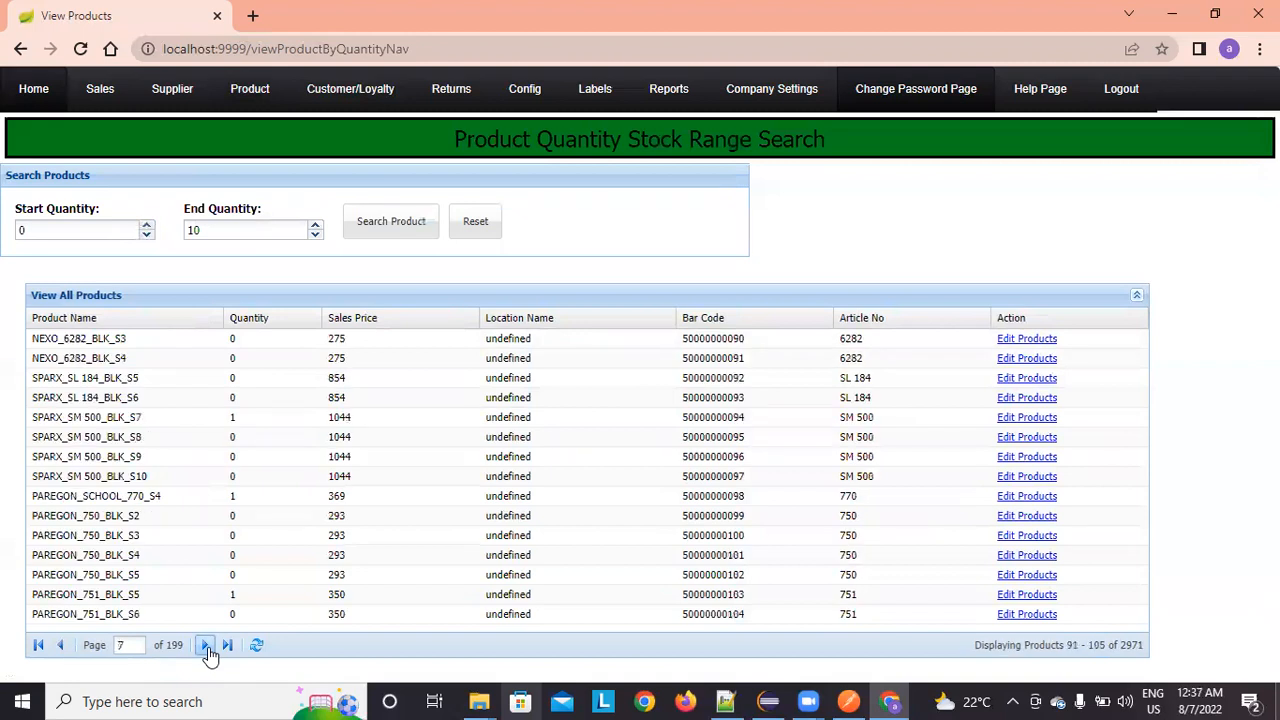
click(205, 646)
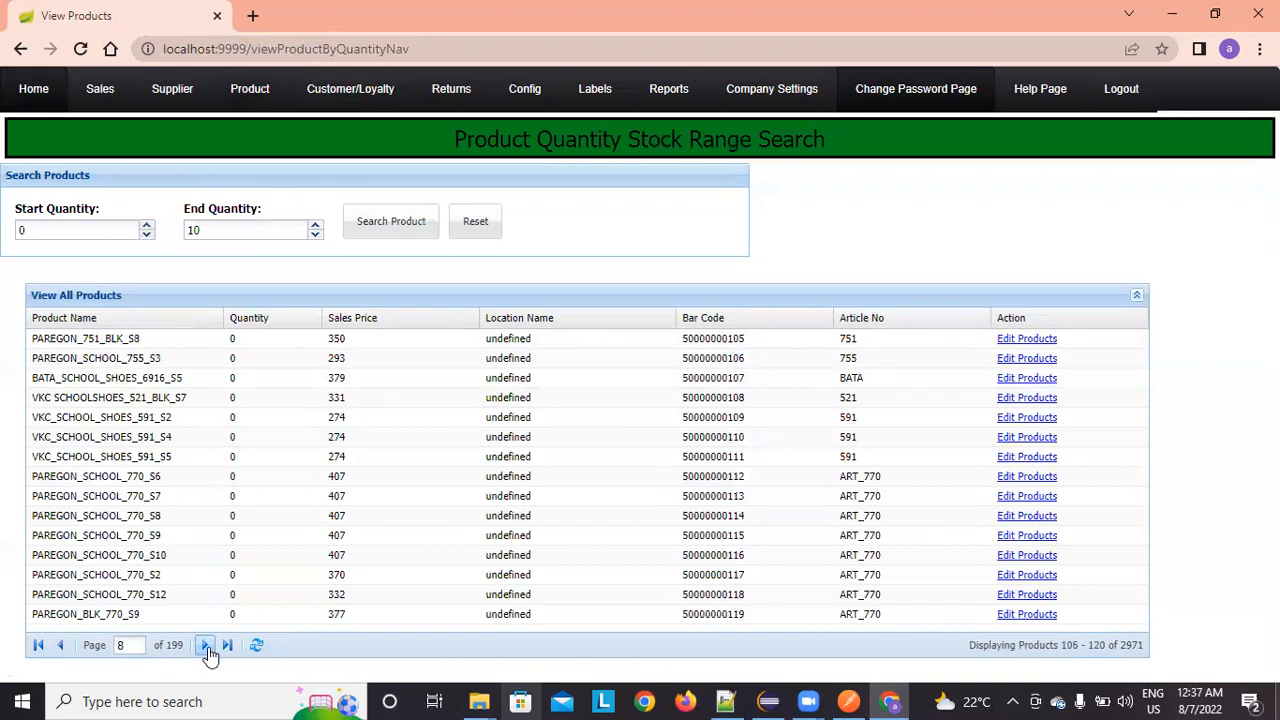
click(205, 646)
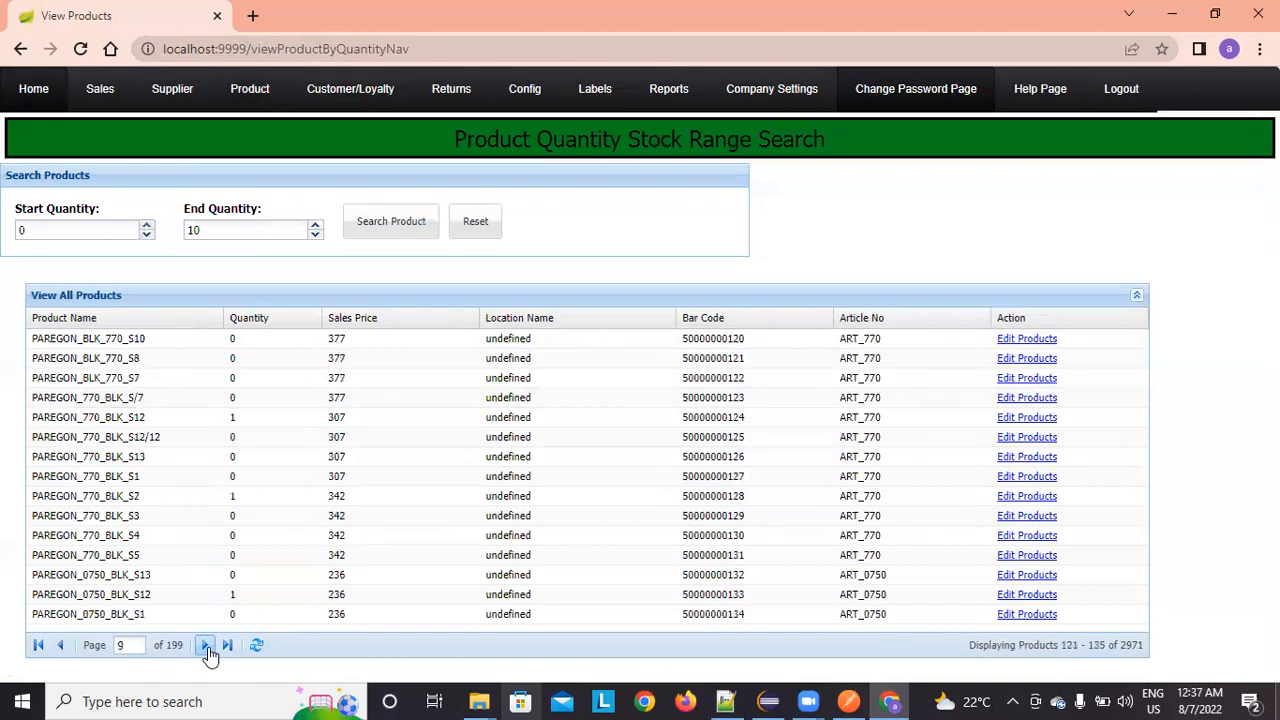
click(475, 244)
mouse_move(258, 106)
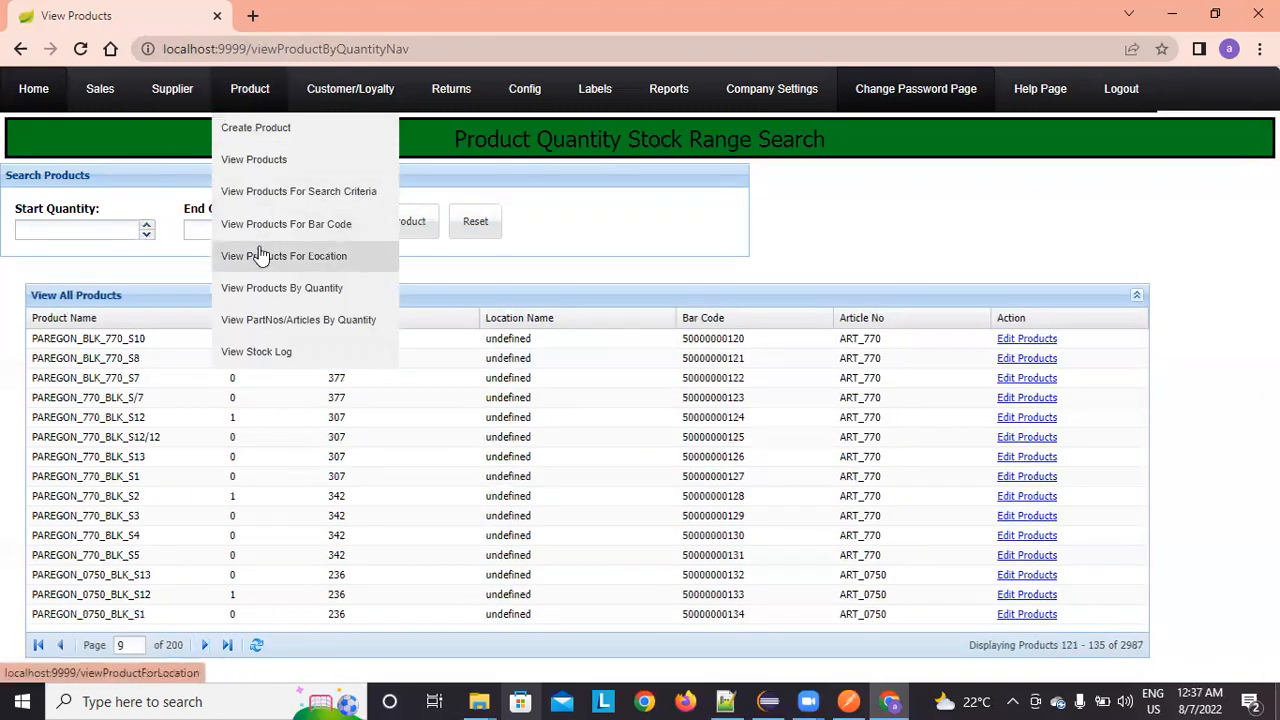
Step: Open the part/article quantity view and page through its 40 pages to the highest-stock articles
click(282, 320)
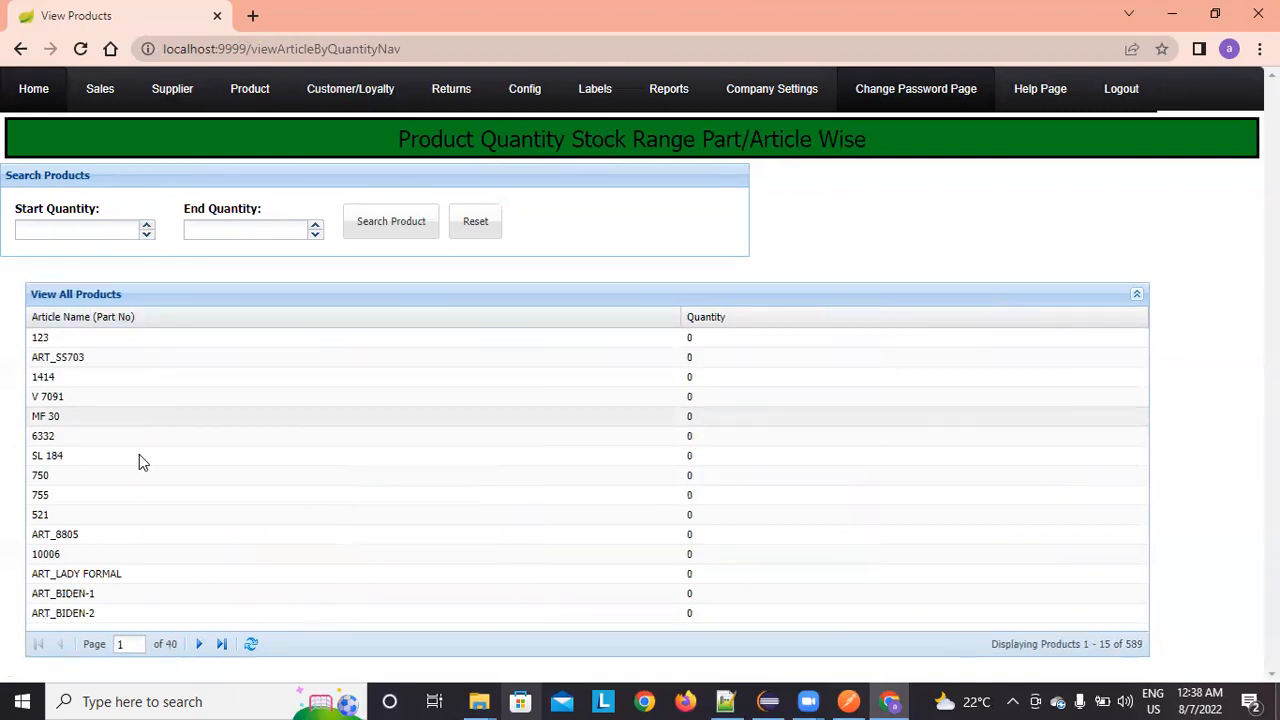
click(198, 648)
click(200, 648)
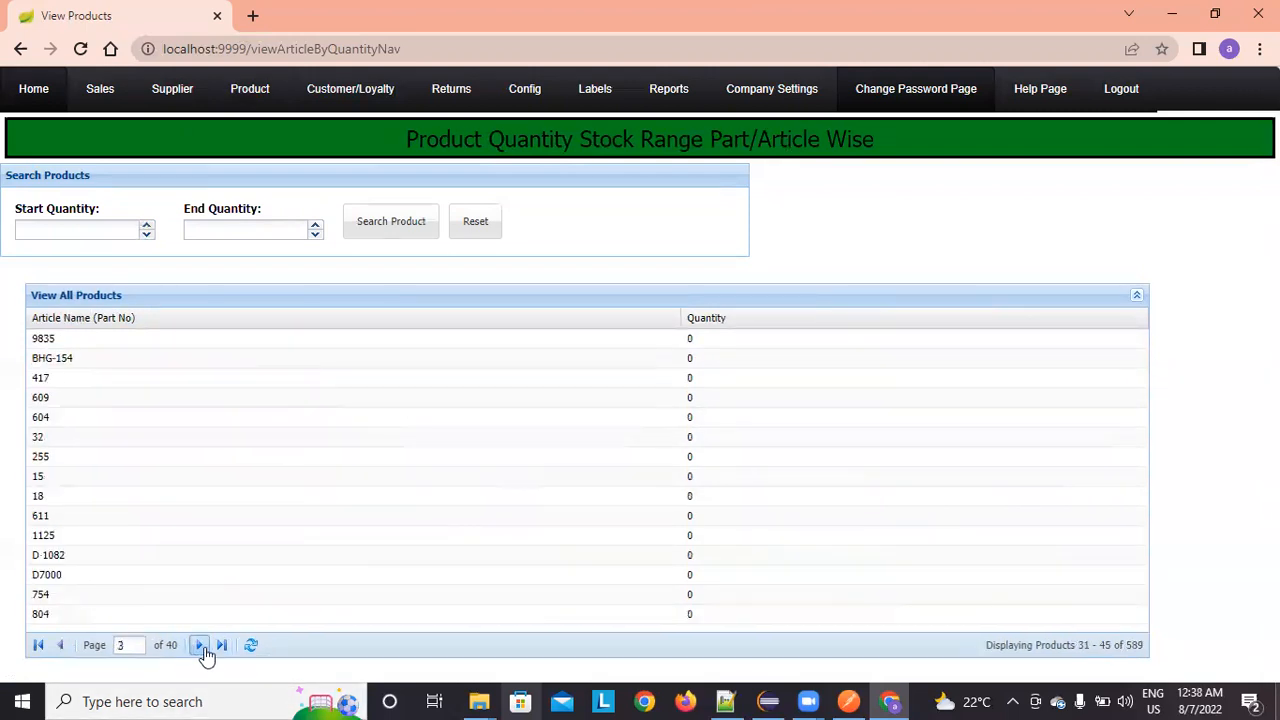
click(221, 647)
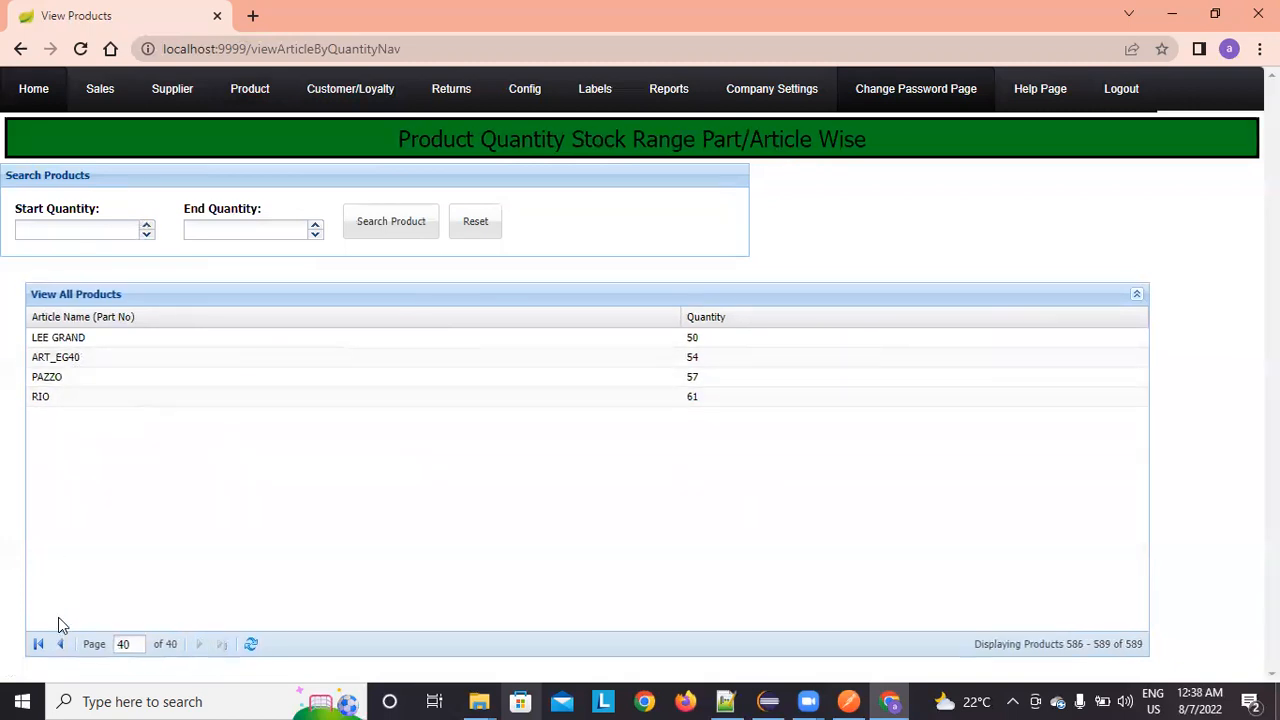
click(61, 646)
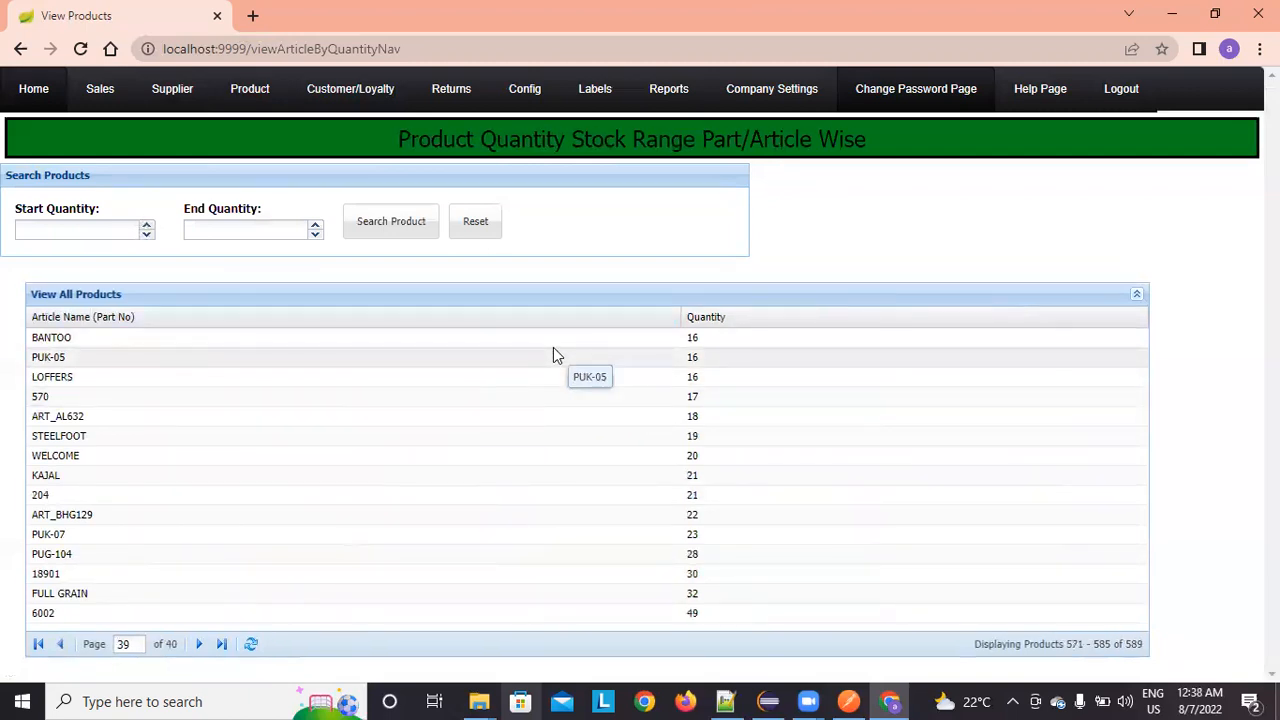
click(106, 233)
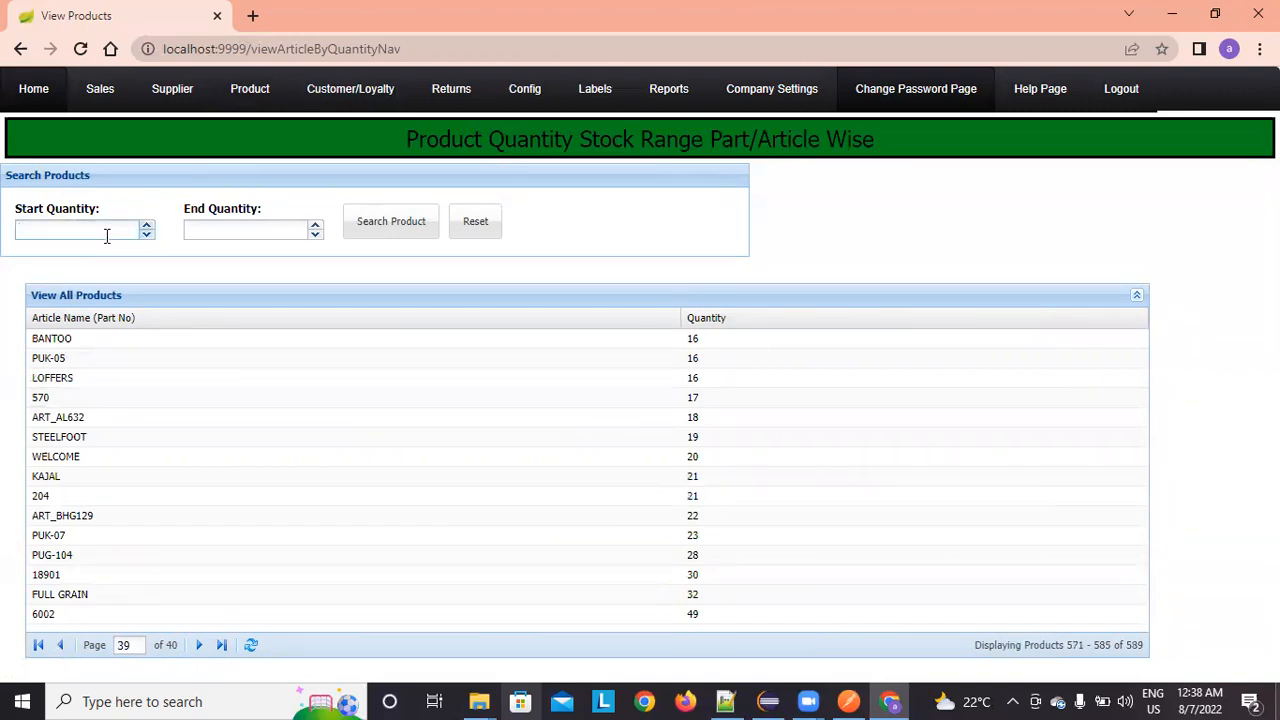
Step: Search articles with quantity 0 to 25
key(Tab)
text(50)
key(BackSpace)
text(25)
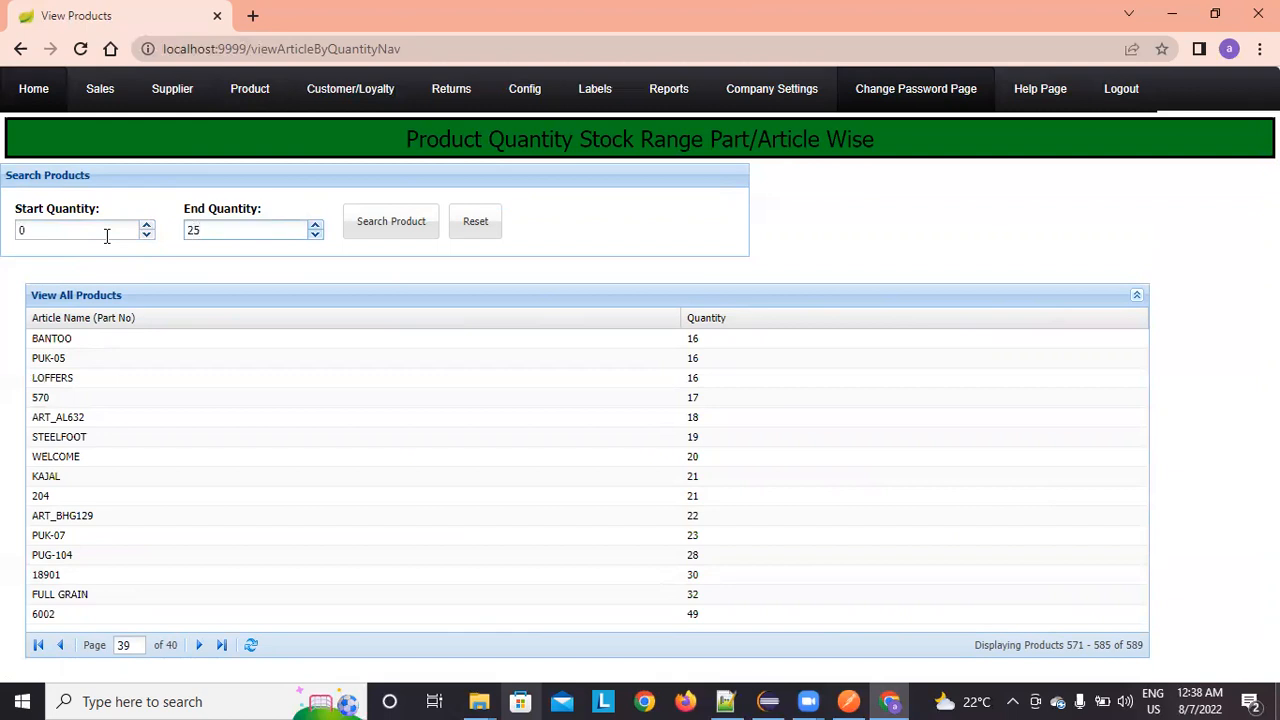
click(388, 219)
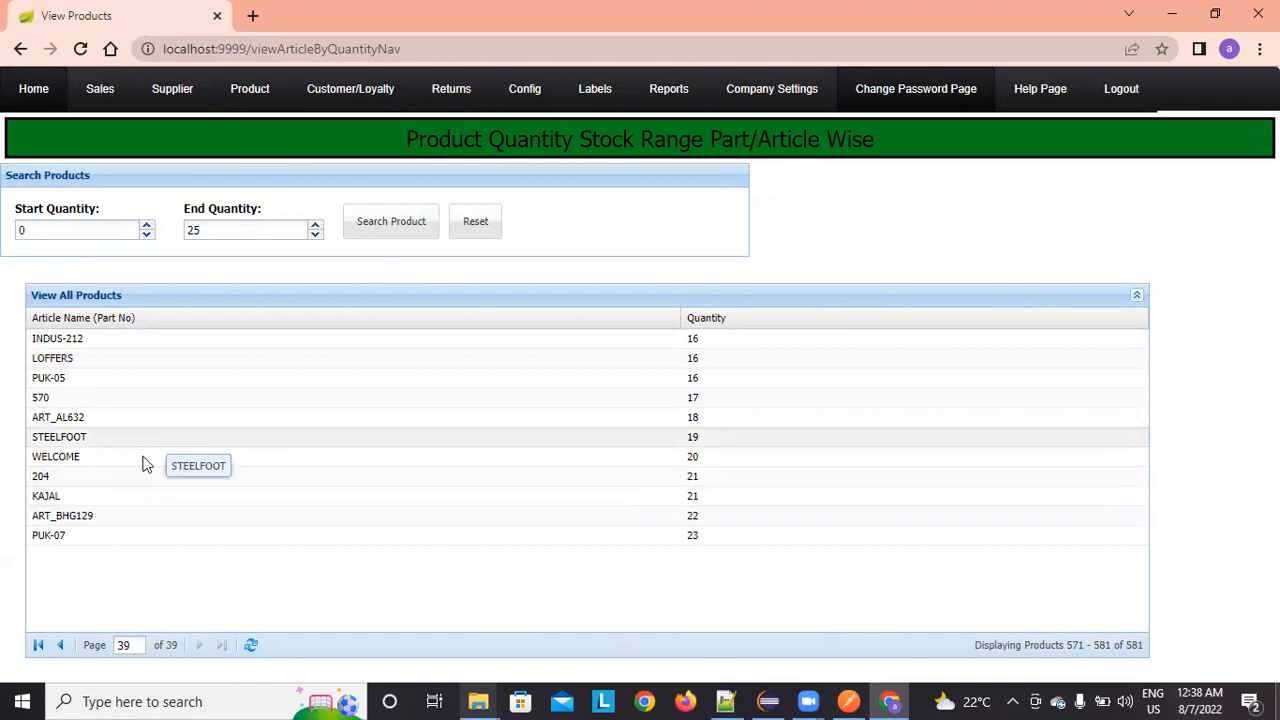
Step: Page back to products 541-555, then reset to show all 589 products
click(60, 647)
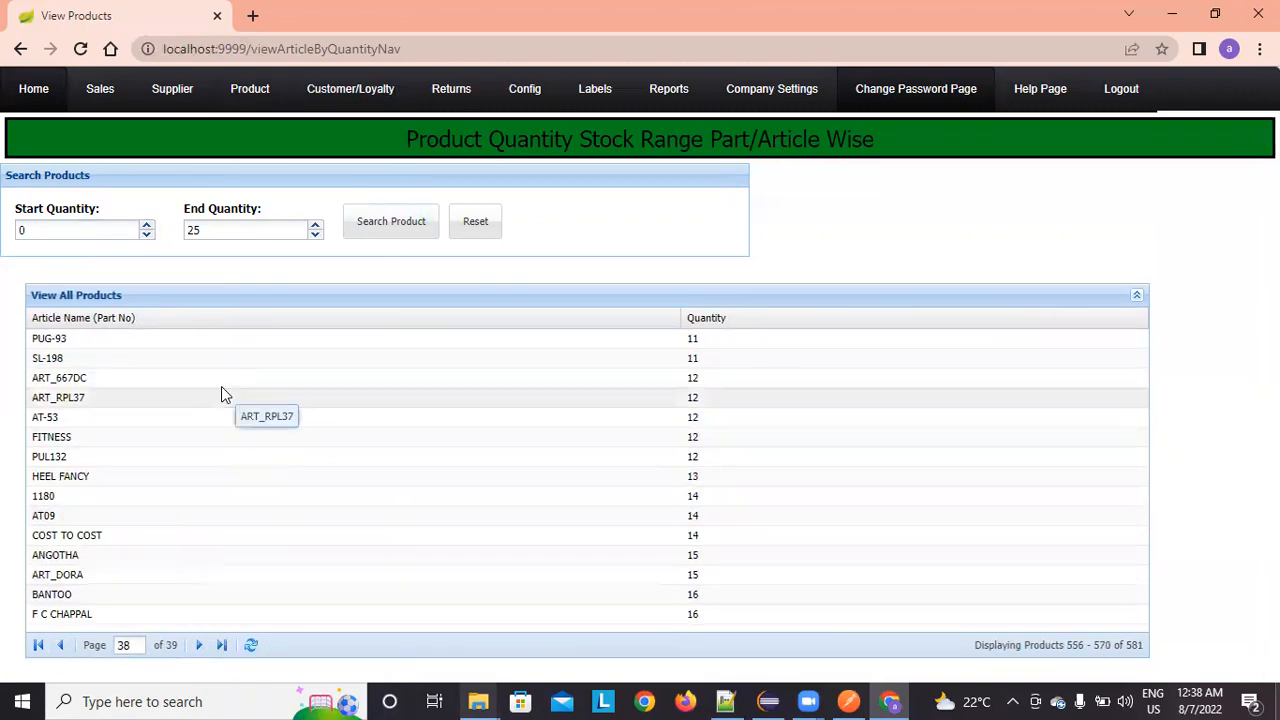
click(61, 643)
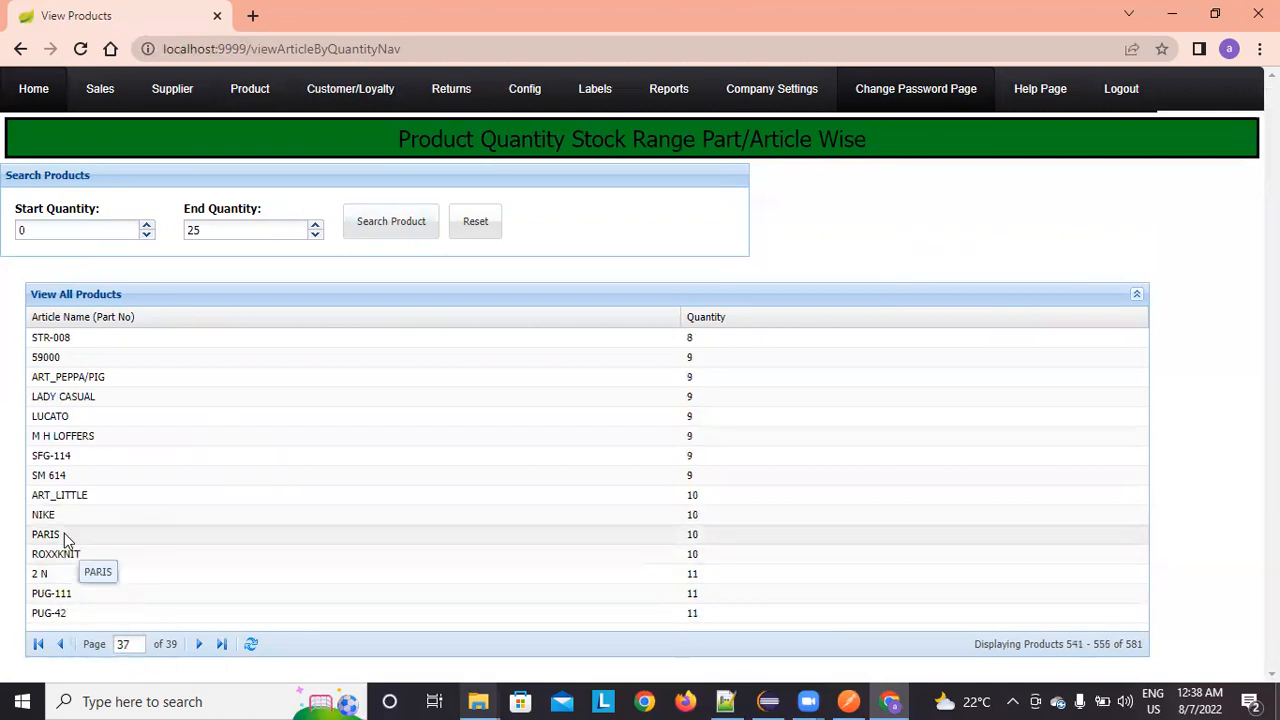
click(489, 225)
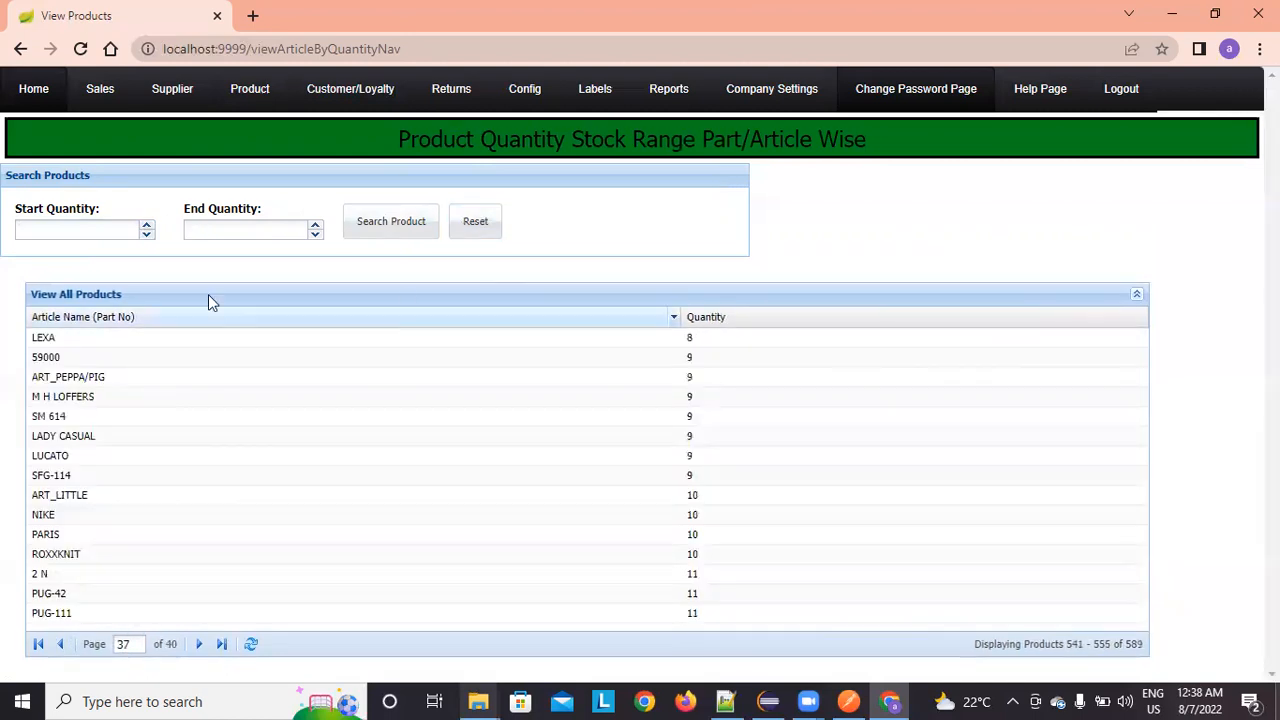
mouse_move(268, 104)
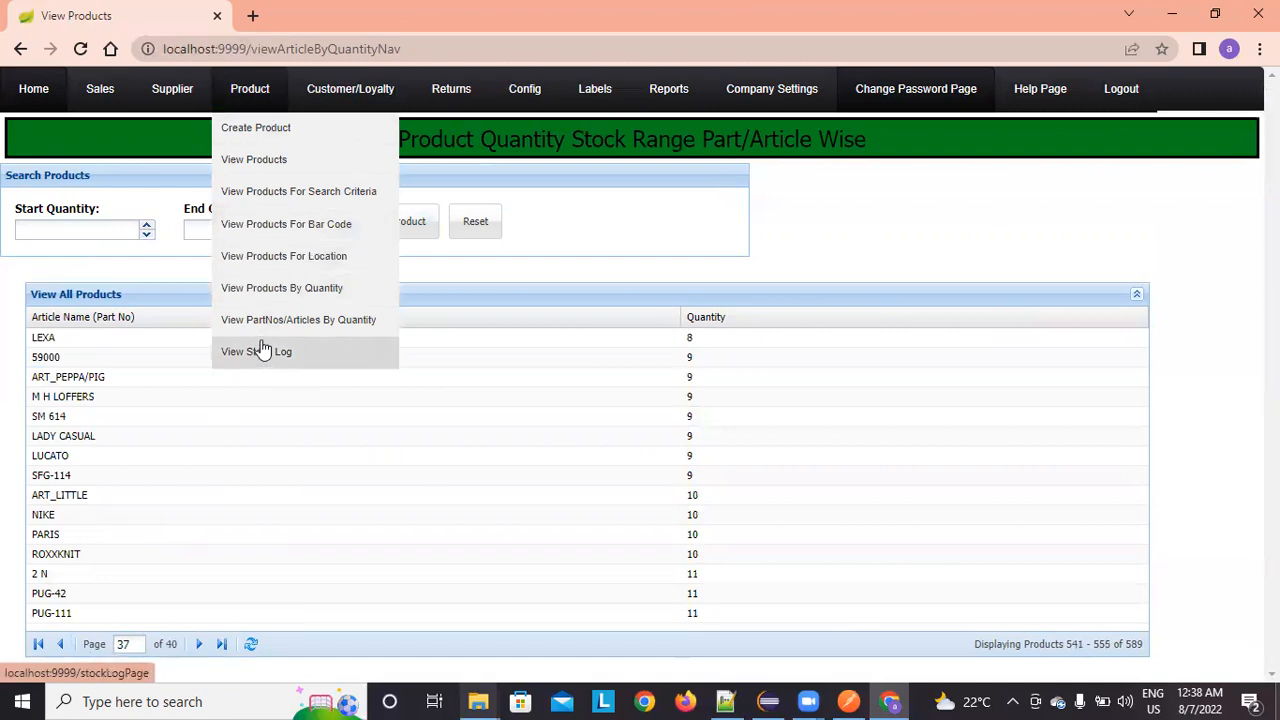
Step: Open Manage Supplier and put the USHA DISTRIBUTION row into edit mode
mouse_move(82, 92)
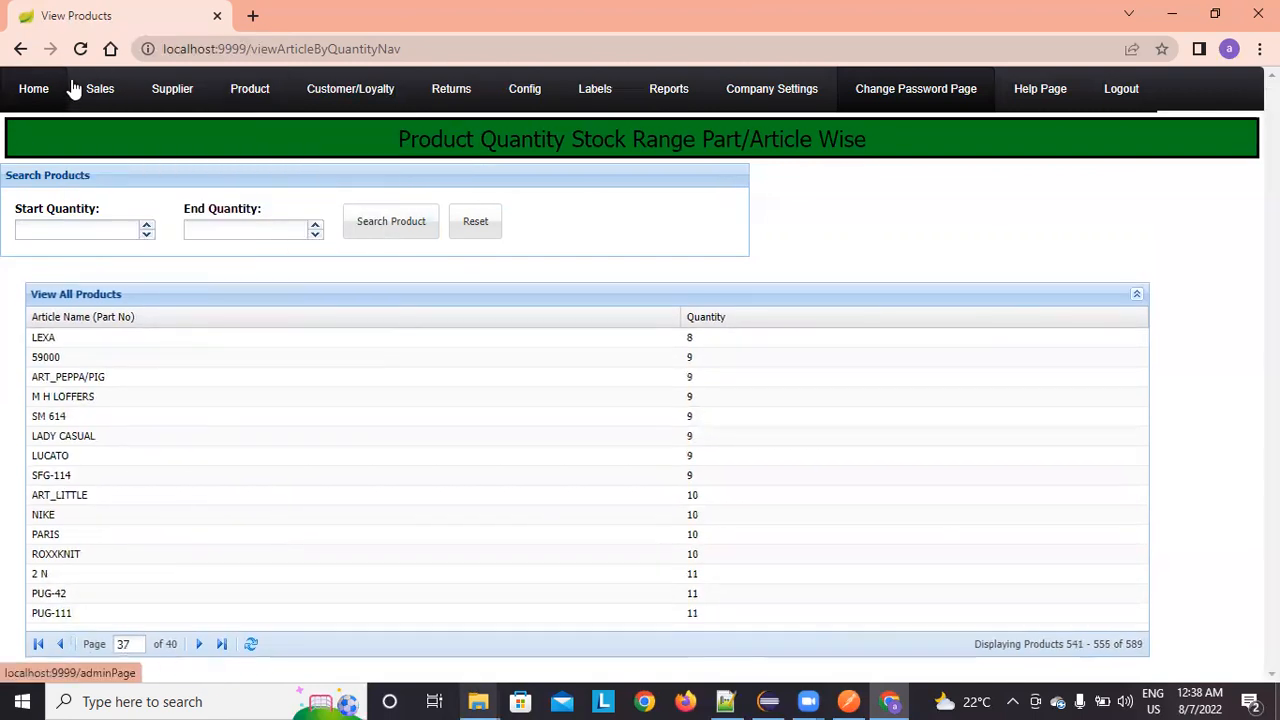
mouse_move(180, 95)
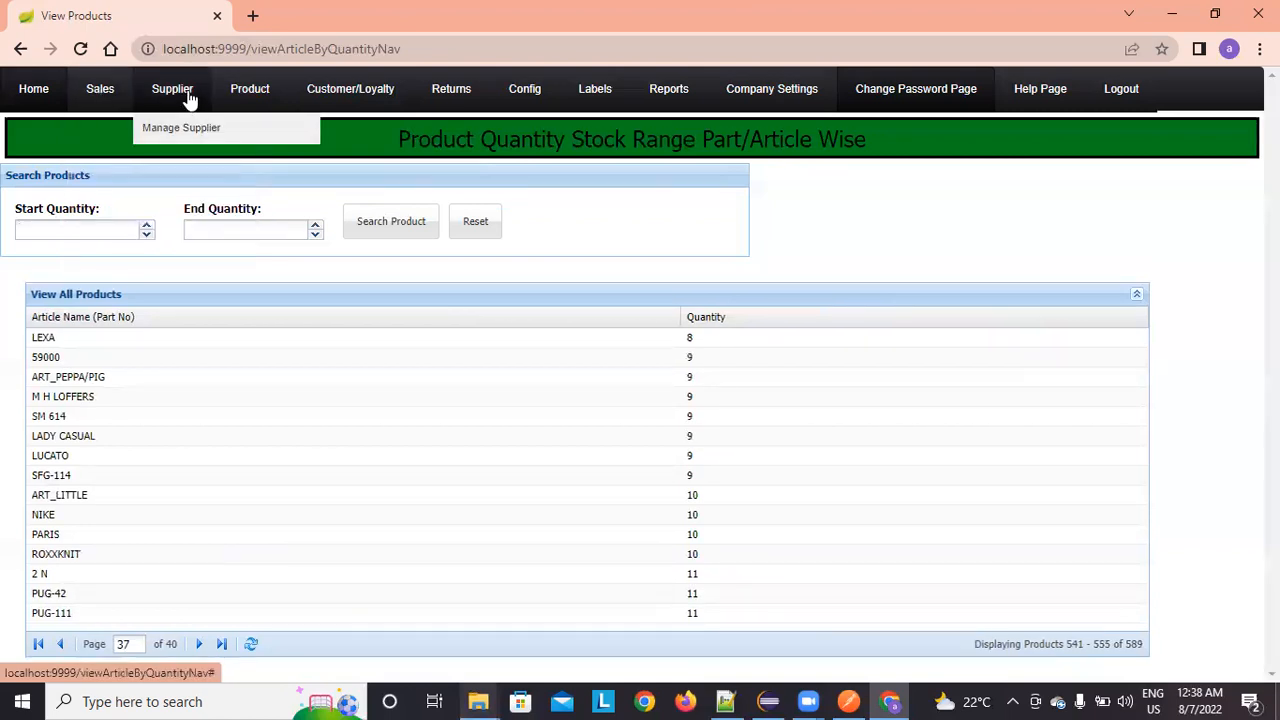
click(187, 128)
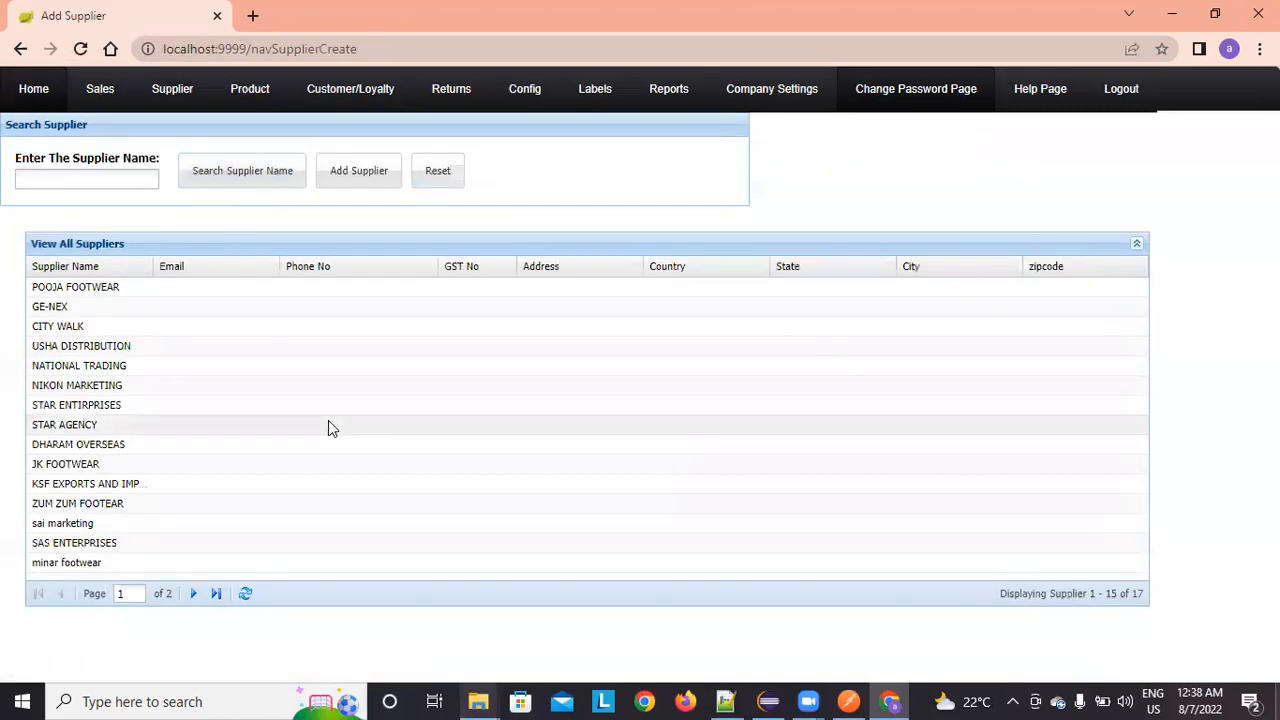
click(193, 594)
click(66, 594)
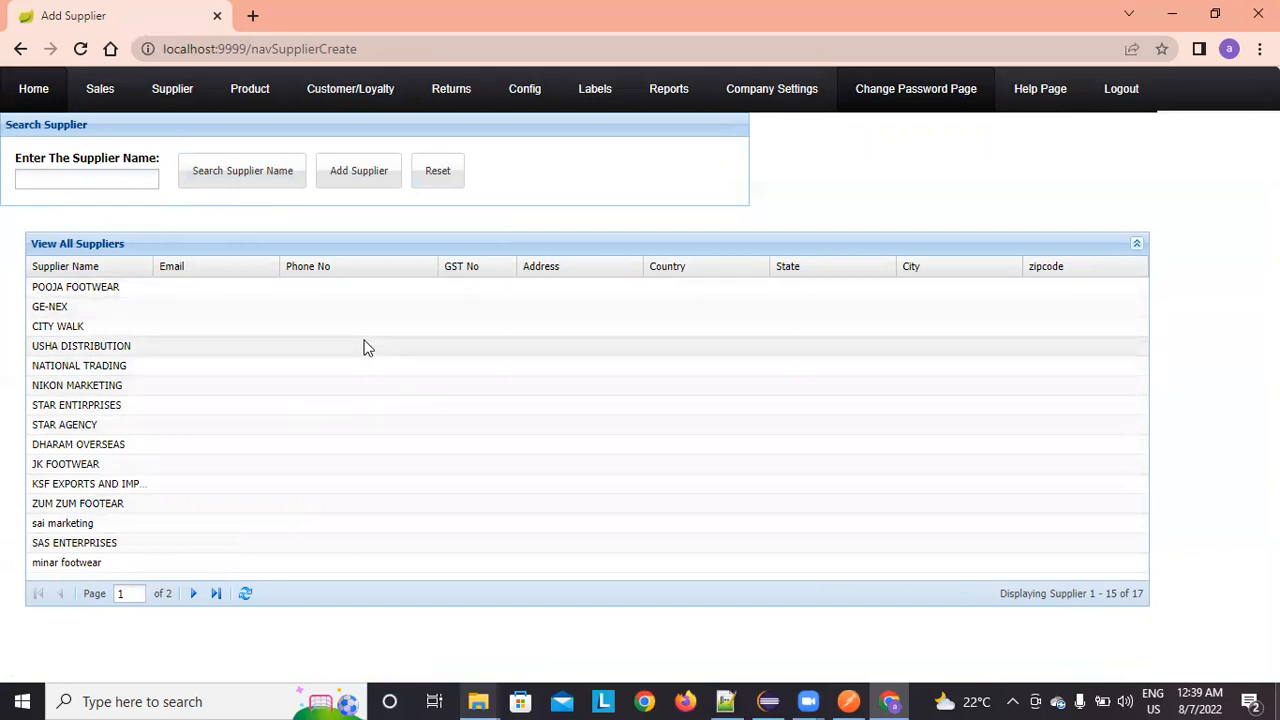
double_click(364, 330)
double_click(371, 350)
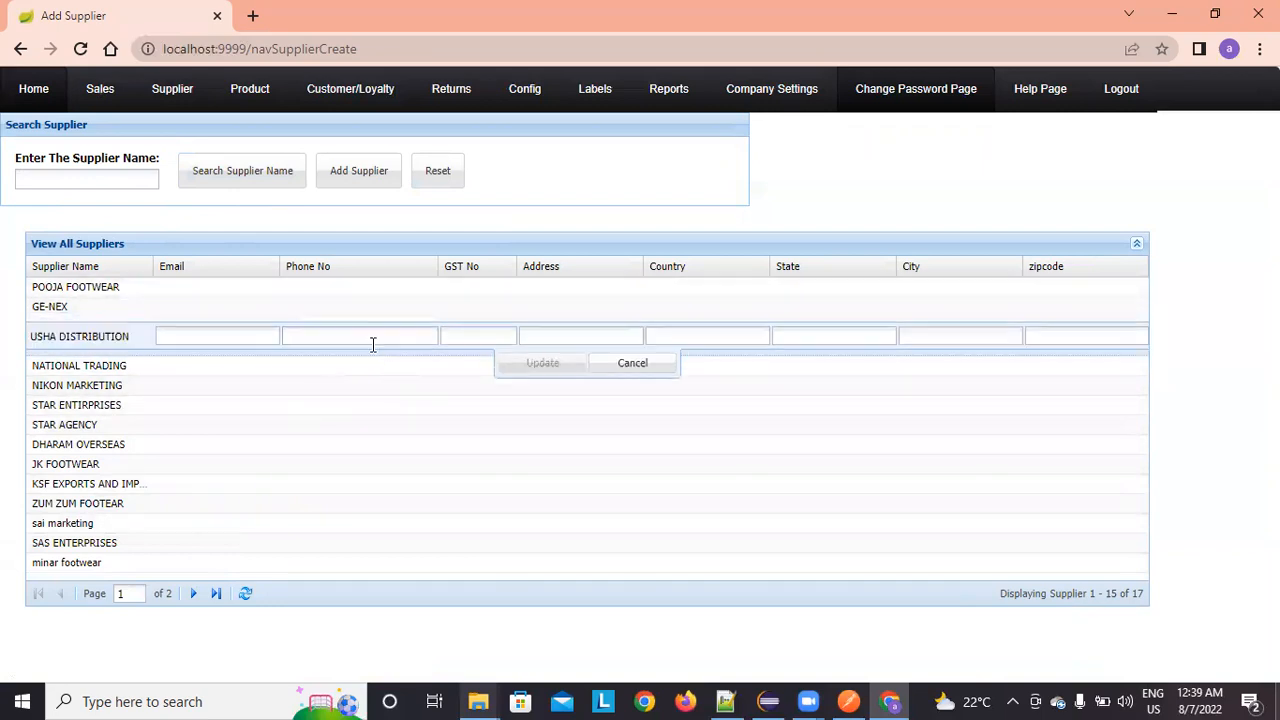
Step: Enter the supplier's GST number and phone number, then update the record
click(483, 347)
text(GST9435094)
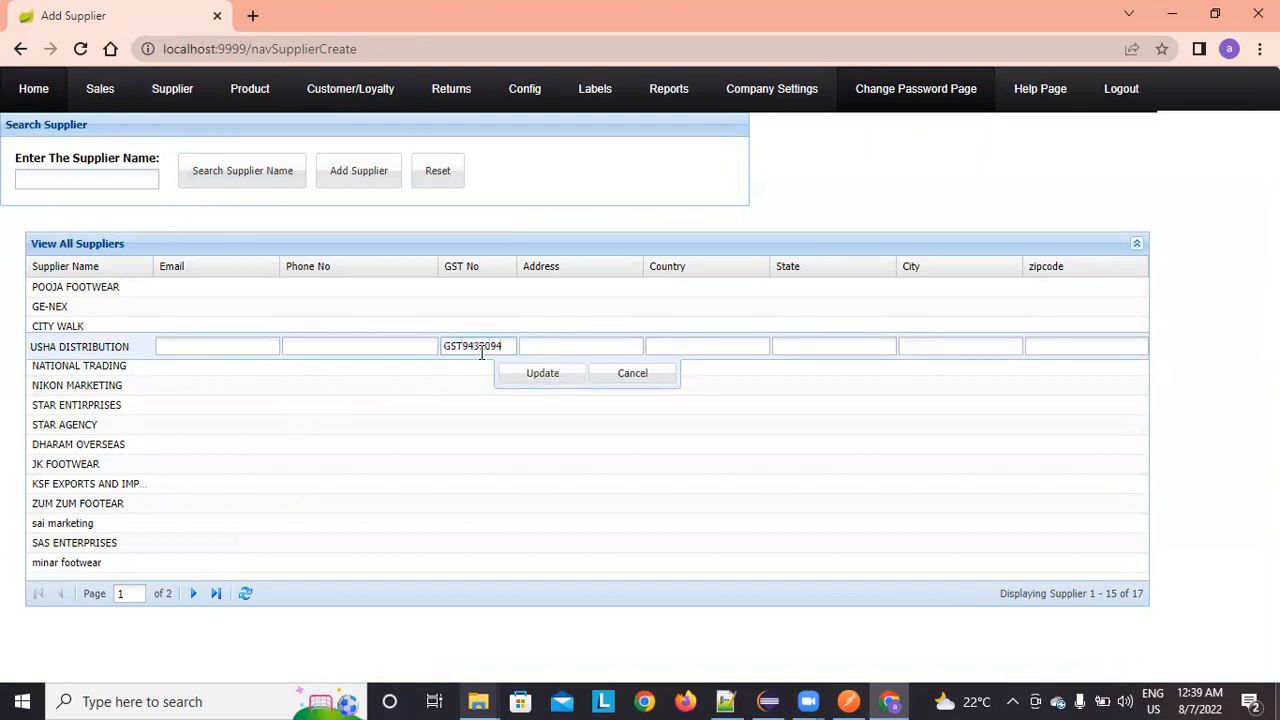
click(344, 344)
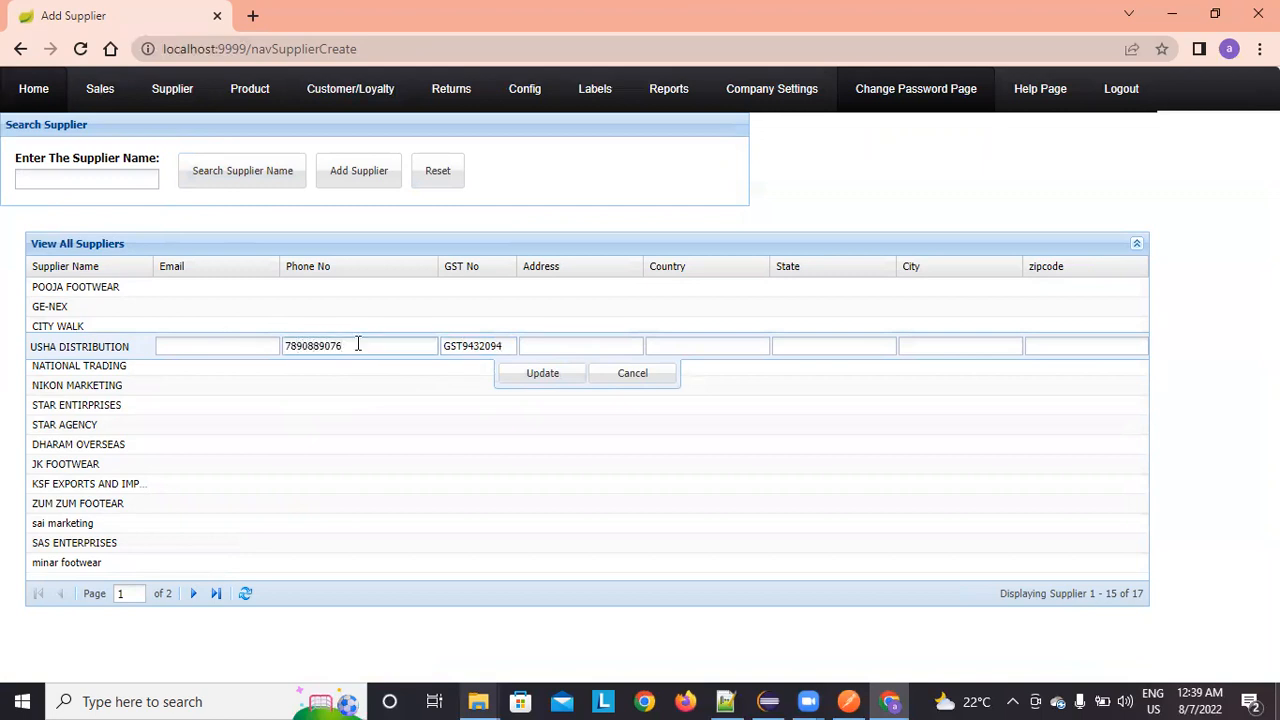
click(551, 379)
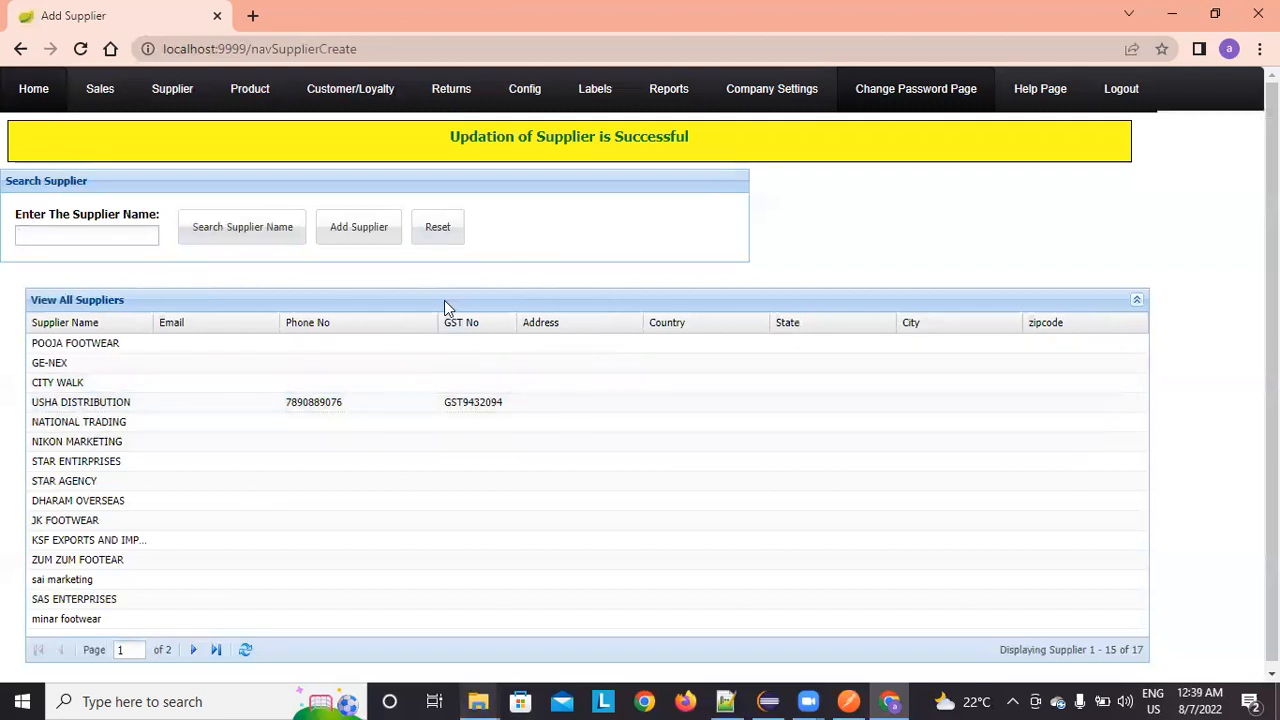
Step: Go to the Multiple Label Generate page
click(50, 106)
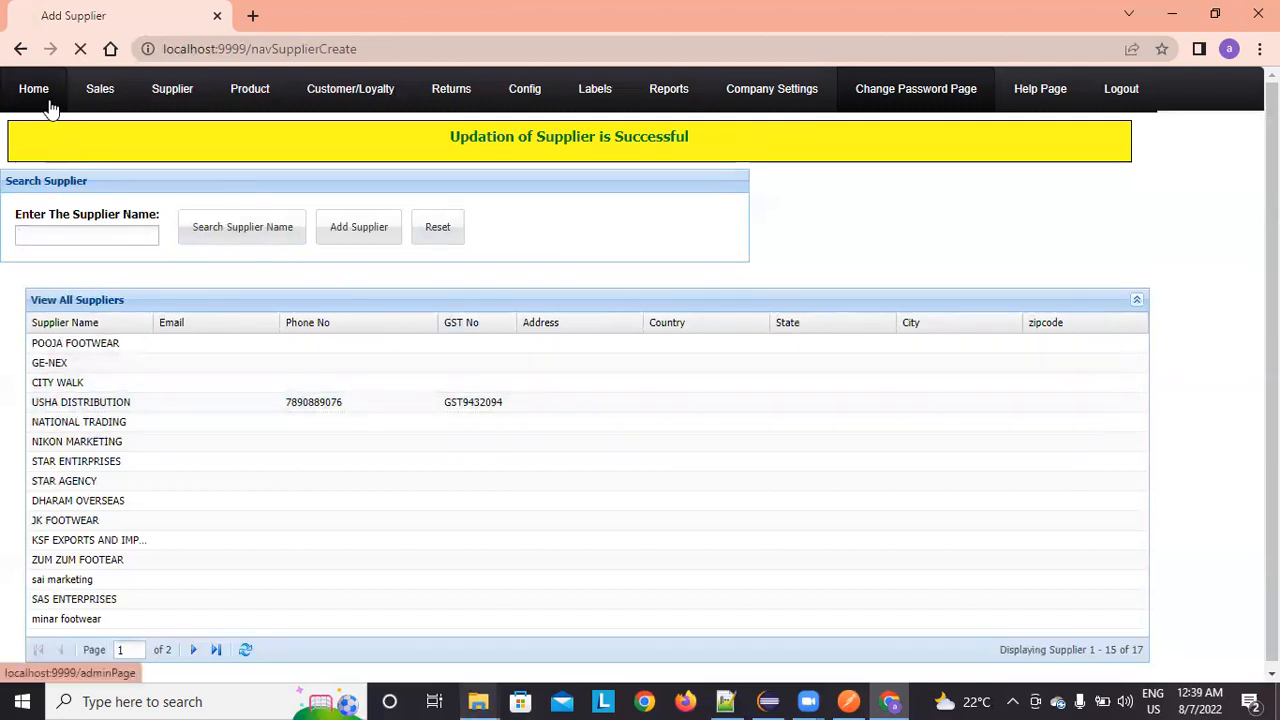
mouse_move(114, 90)
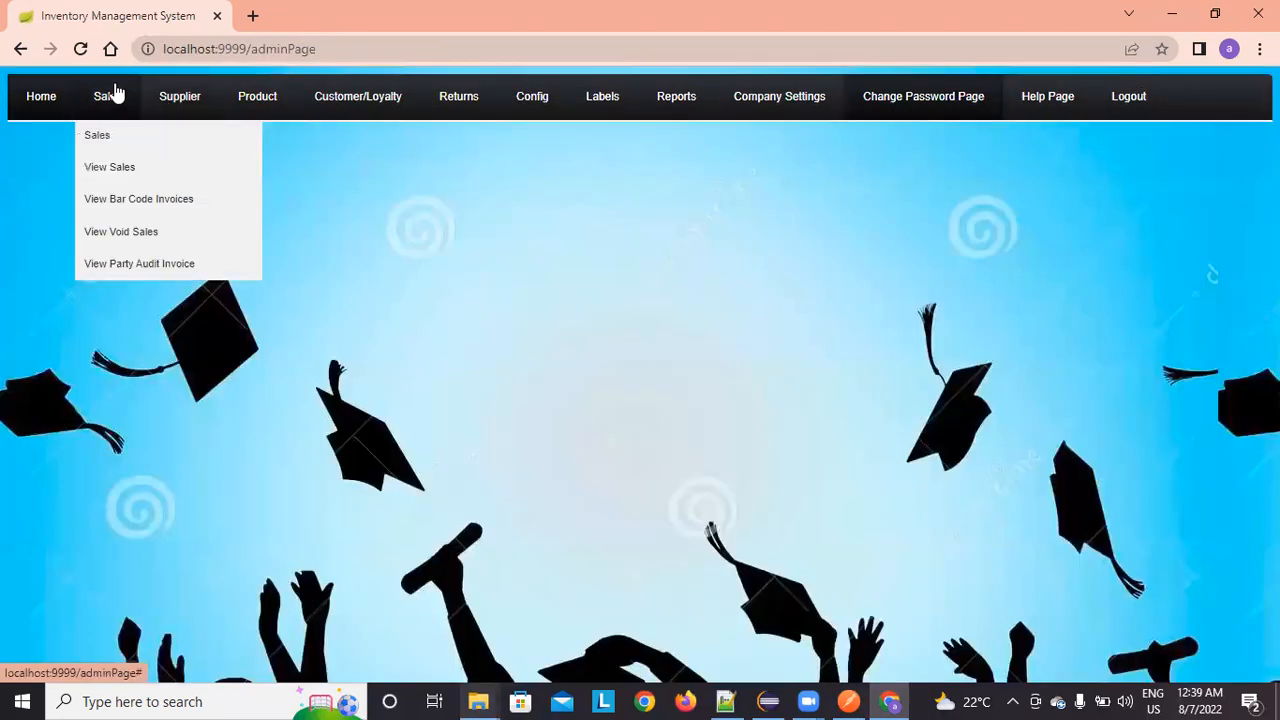
click(116, 140)
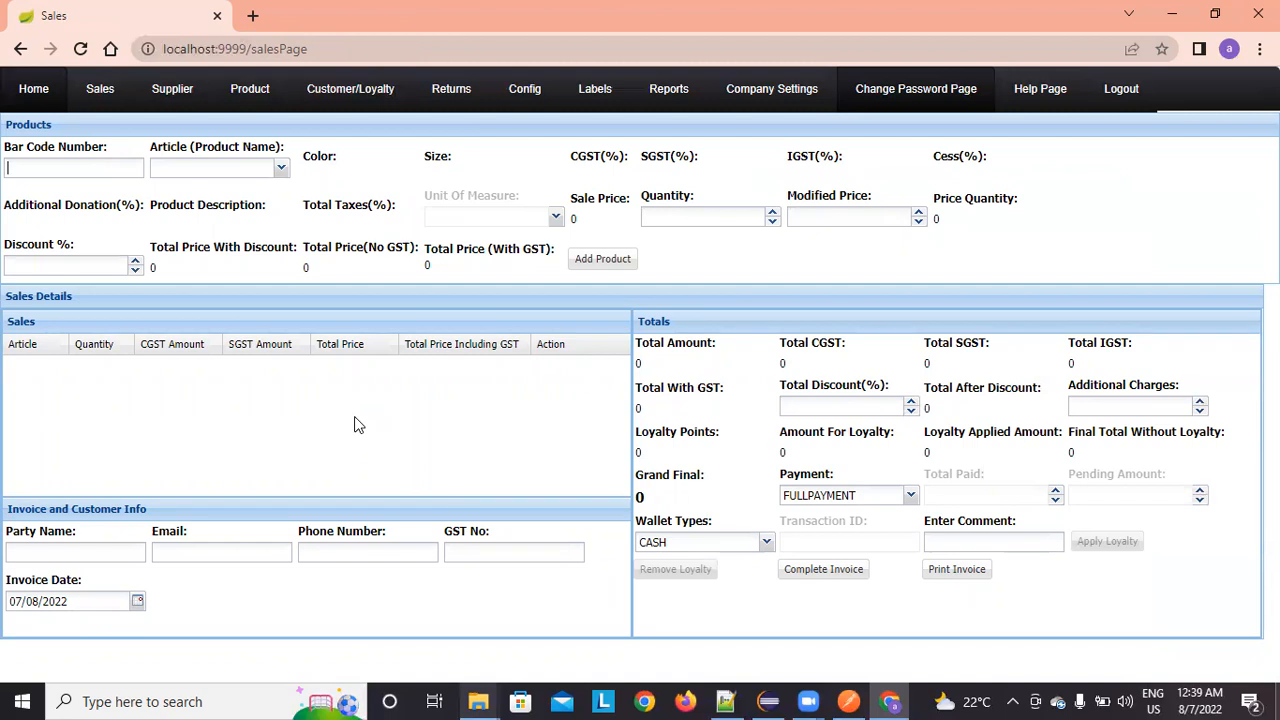
click(12, 88)
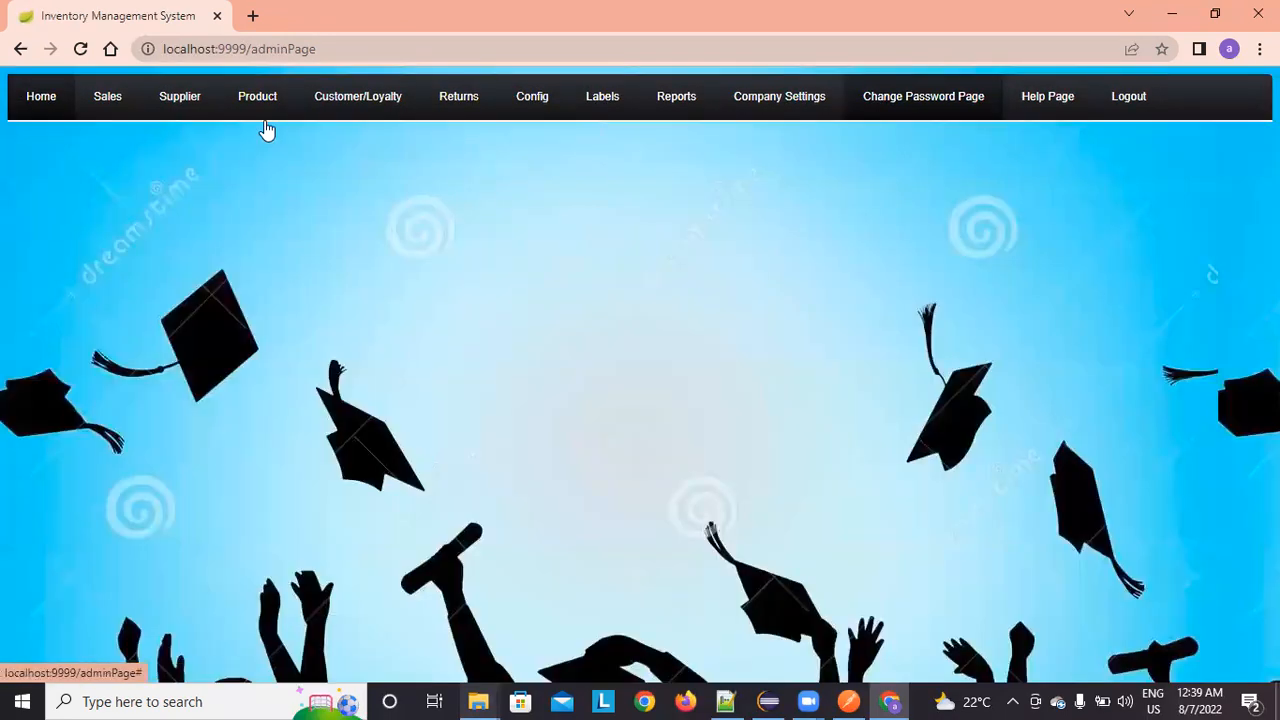
mouse_move(606, 129)
click(606, 169)
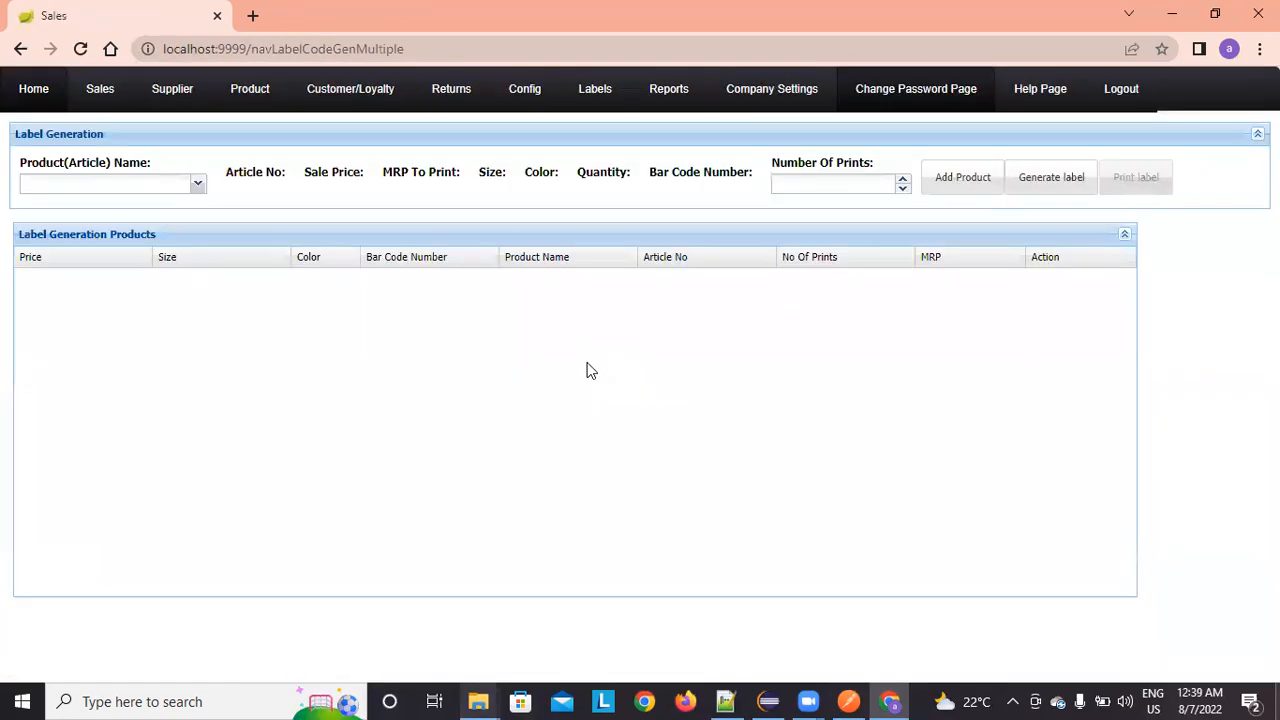
Step: Select ZARA_AT09_P304_S11 and add it to the label list
click(198, 190)
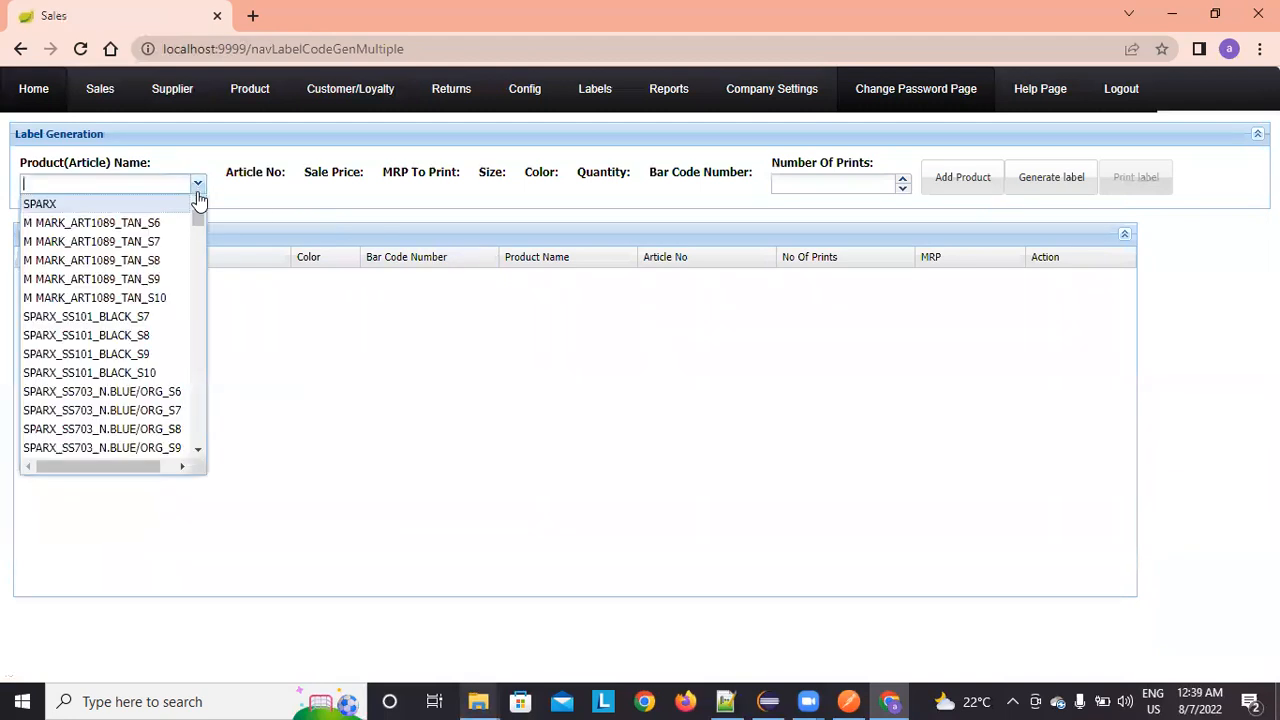
text(ZARA)
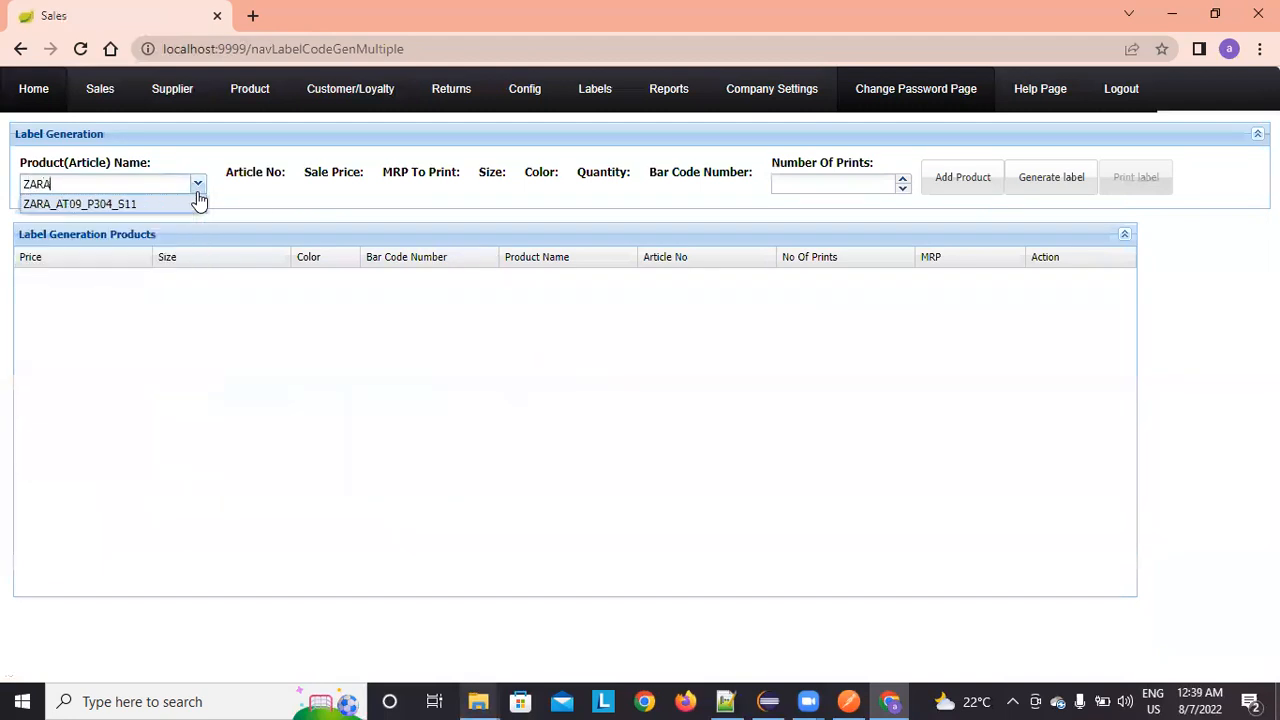
click(176, 205)
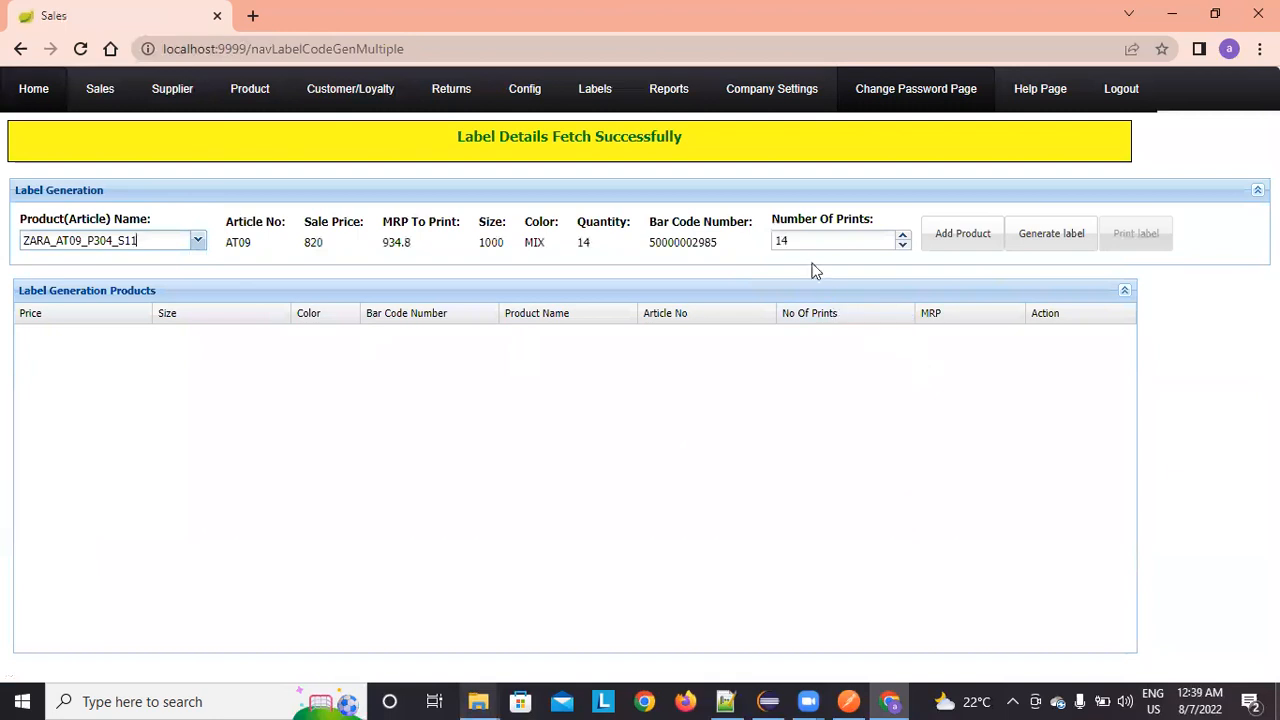
click(962, 245)
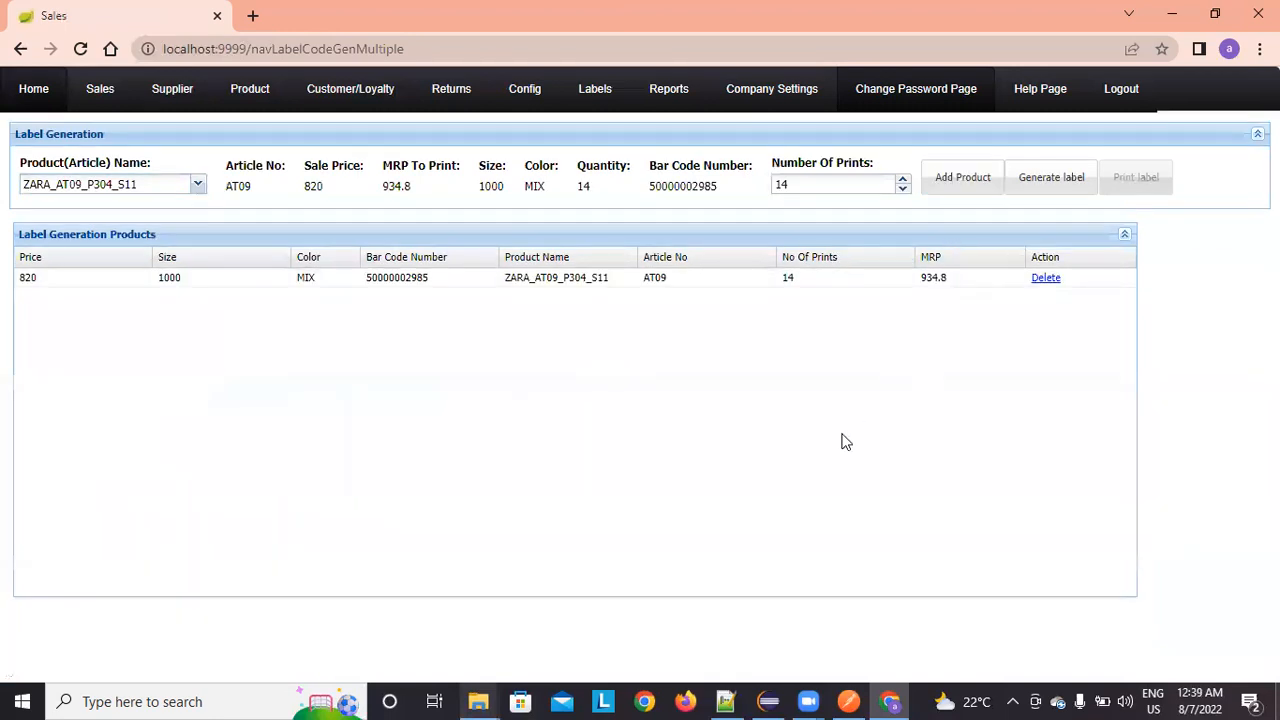
Step: Pick SPARX_SS703_N.BLUE/ORG_S9 in the product field, then generate and open the label PDF
click(197, 188)
key(BackSpace)
key(BackSpace)
key(BackSpace)
key(BackSpace)
key(BackSpace)
key(BackSpace)
key(BackSpace)
key(BackSpace)
key(BackSpace)
key(BackSpace)
key(BackSpace)
key(BackSpace)
key(BackSpace)
key(BackSpace)
key(BackSpace)
key(BackSpace)
key(BackSpace)
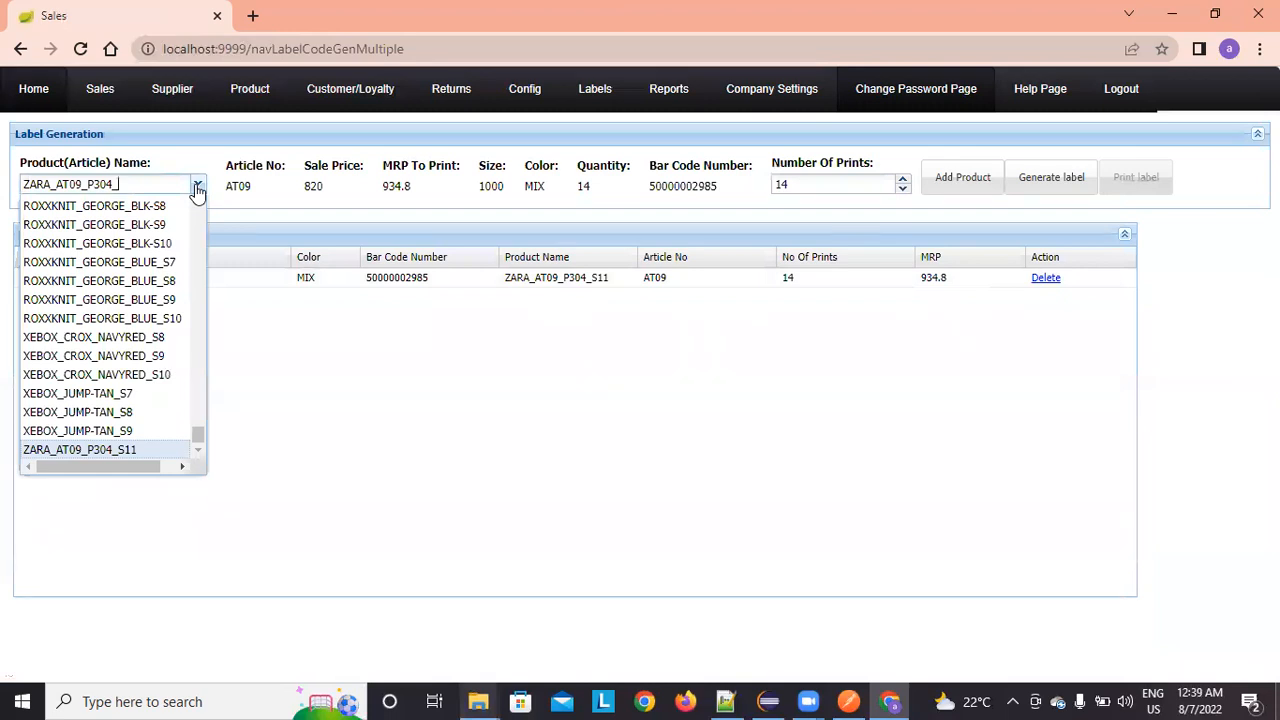
text(AAQ)
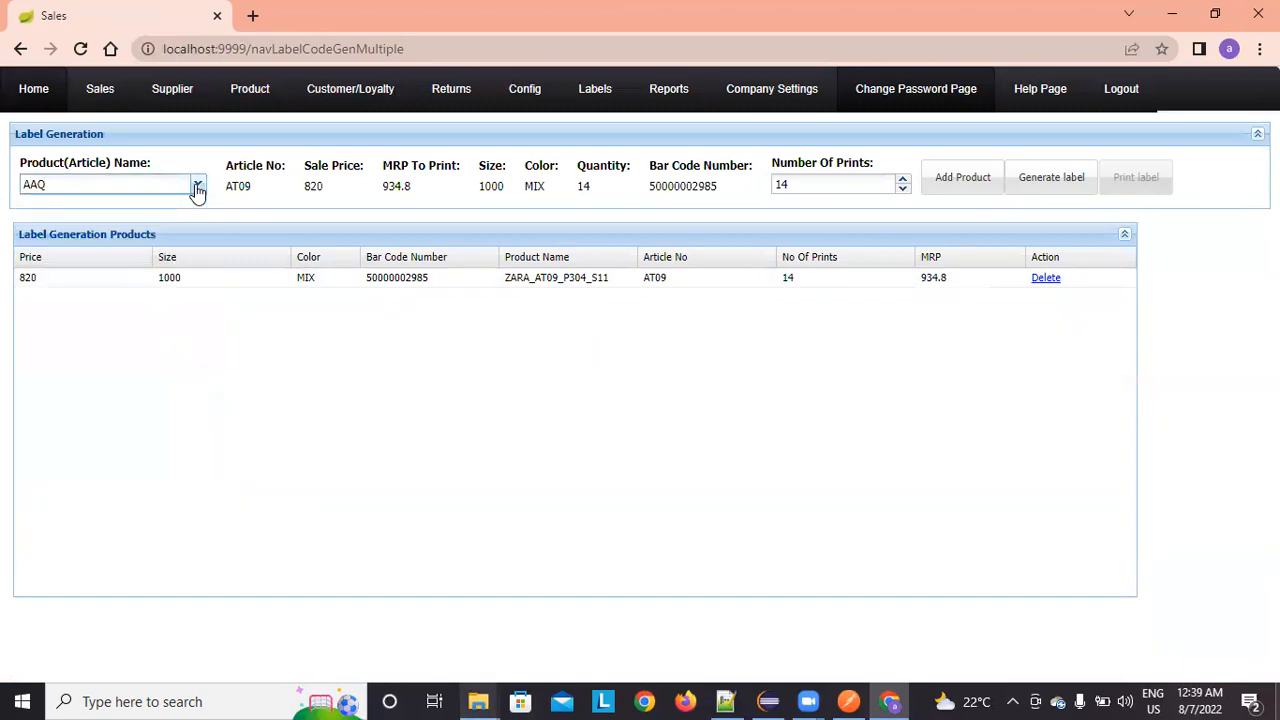
key(BackSpace)
key(BackSpace)
key(BackSpace)
text(SU)
key(BackSpace)
key(Down)
key(Down)
key(Down)
key(Down)
key(Down)
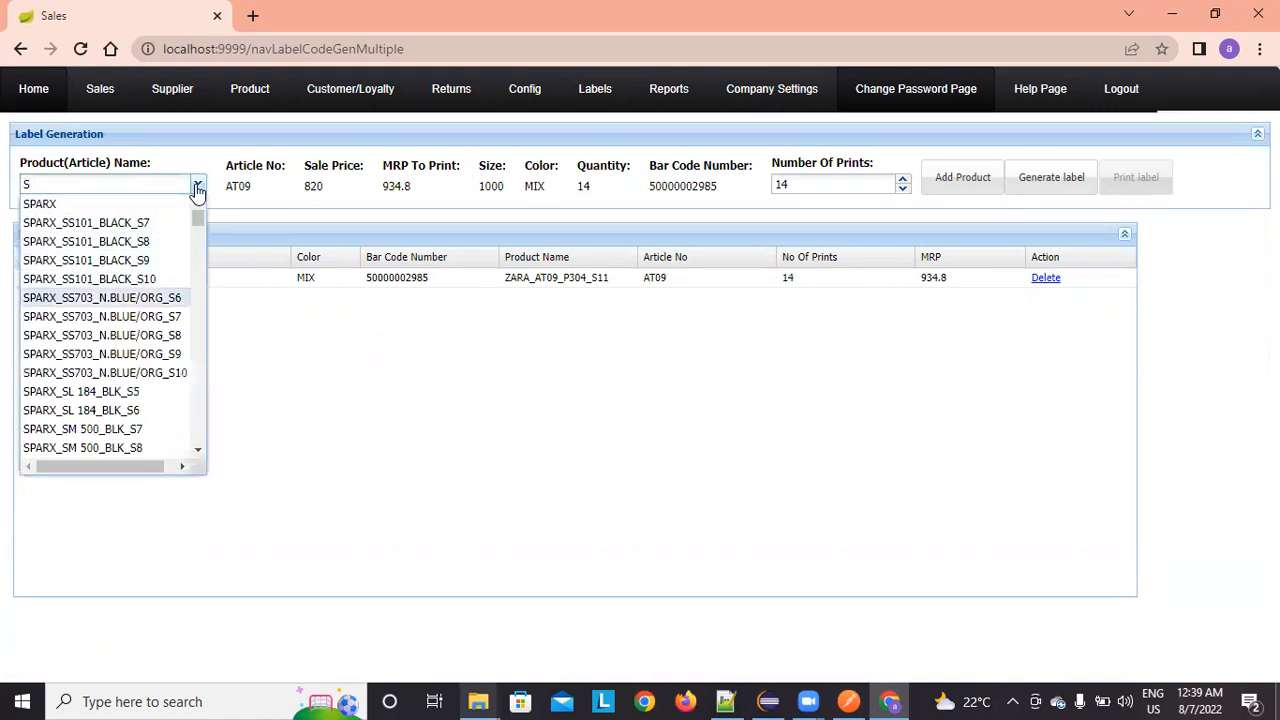
key(Return)
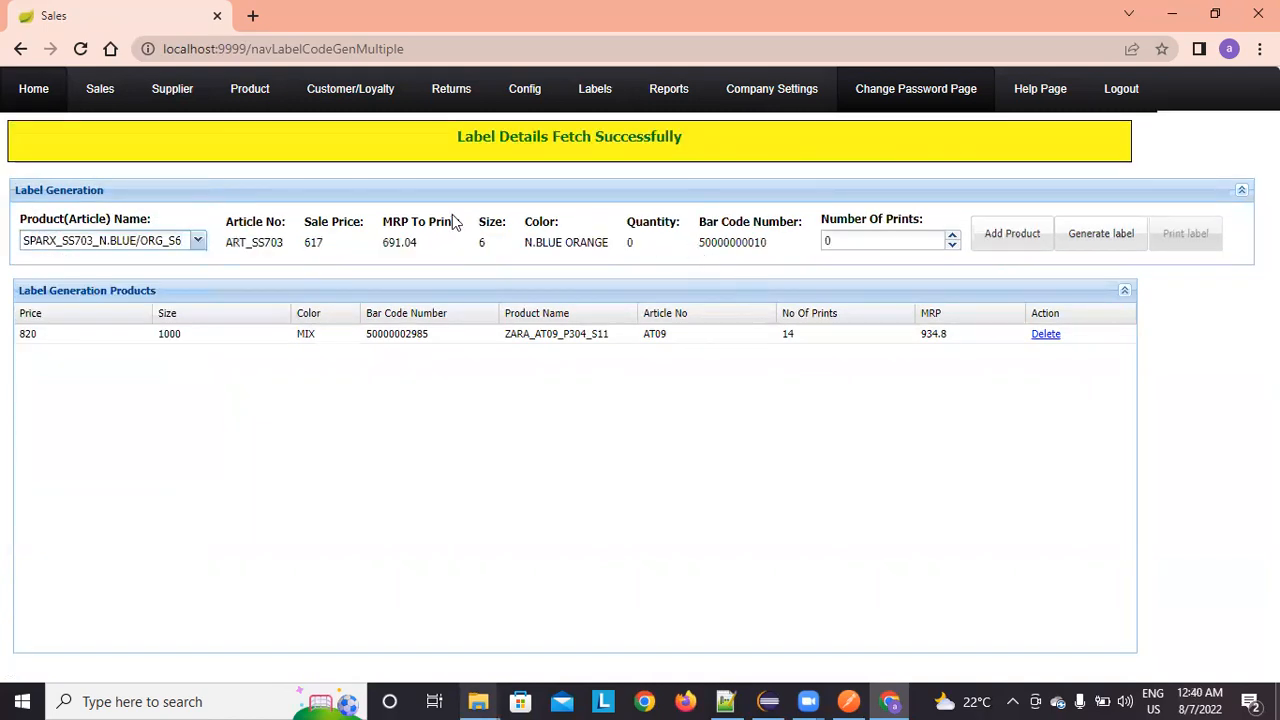
click(198, 240)
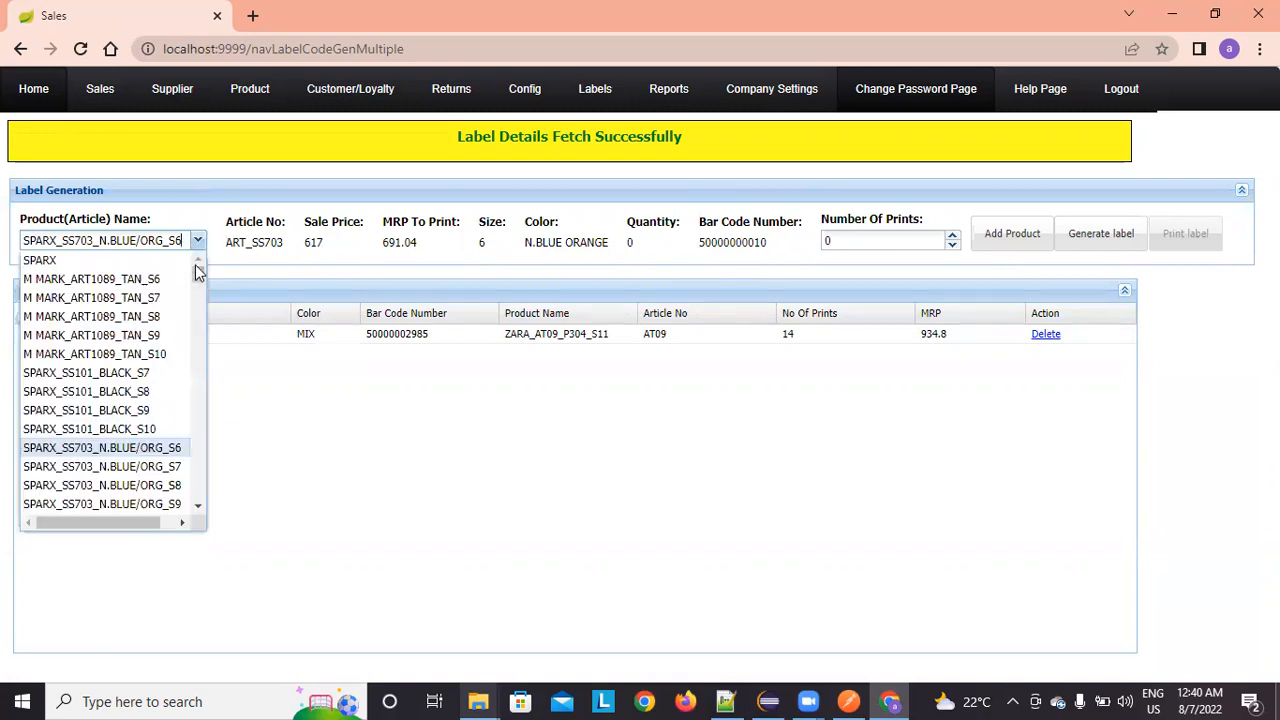
click(158, 513)
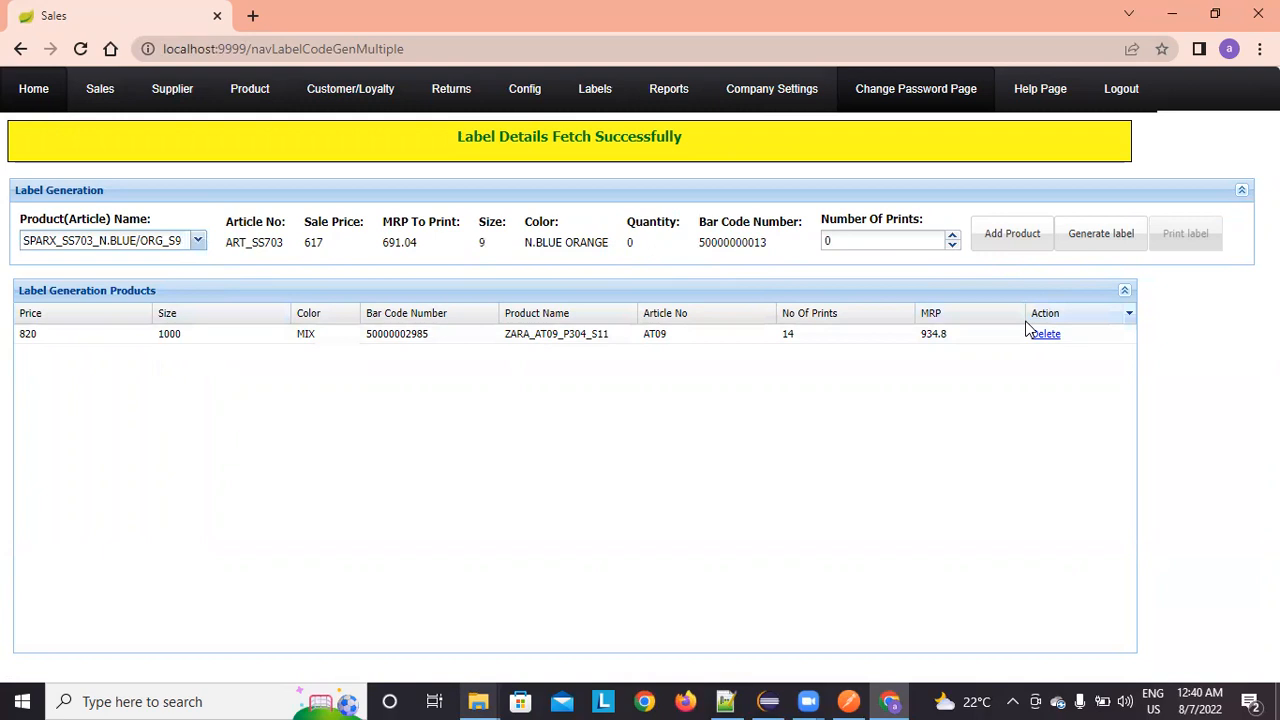
click(1100, 234)
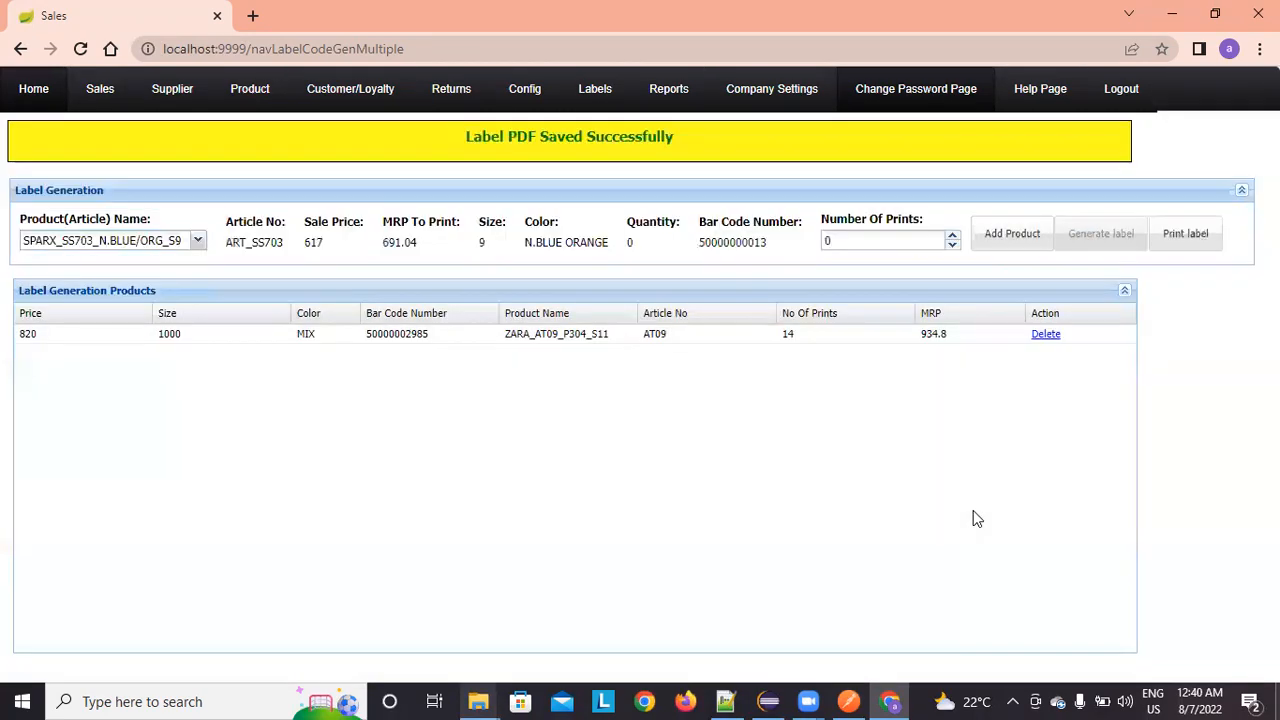
click(1181, 250)
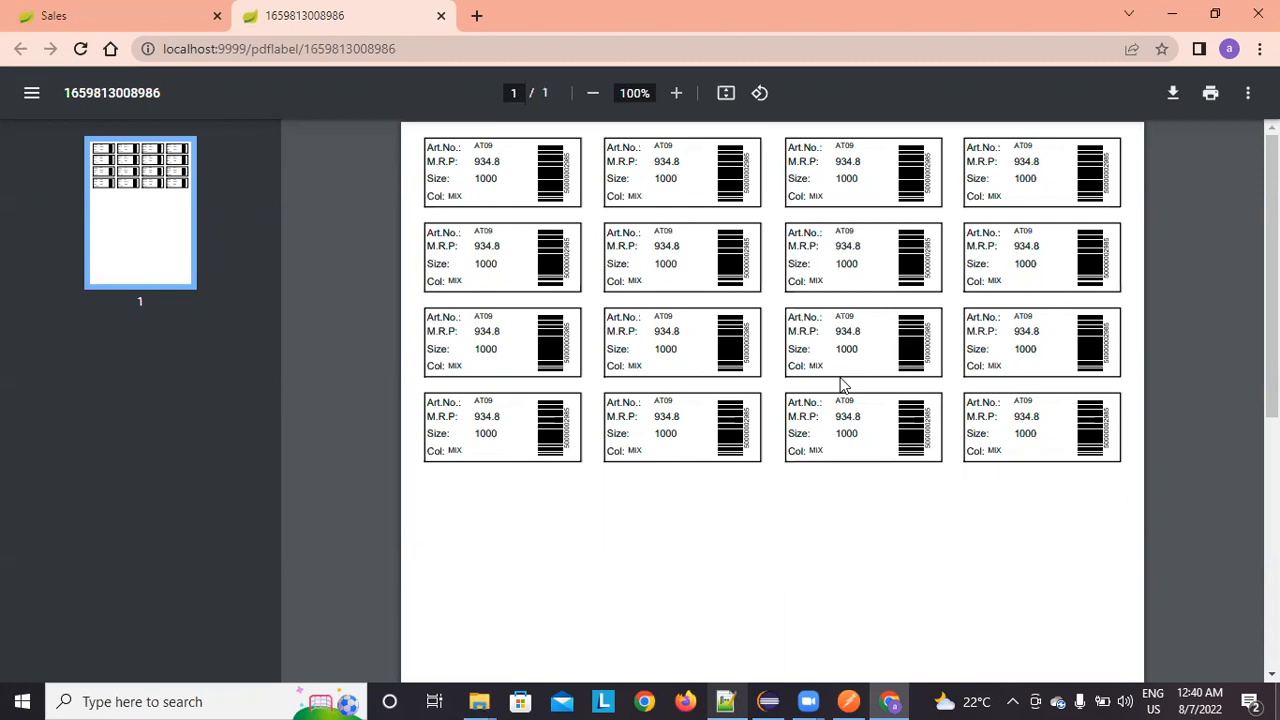
Step: Leave the label PDF and go back to the inventory system's home page with the Sales menu open
click(44, 12)
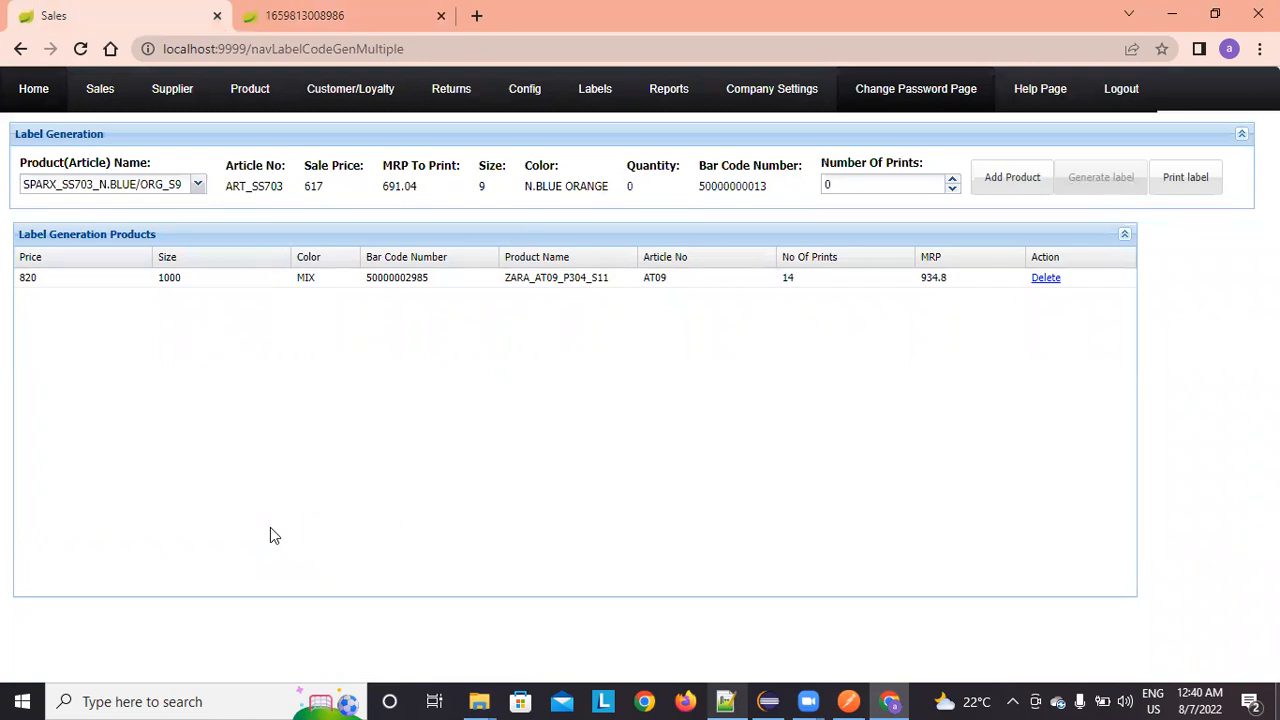
click(33, 88)
click(580, 102)
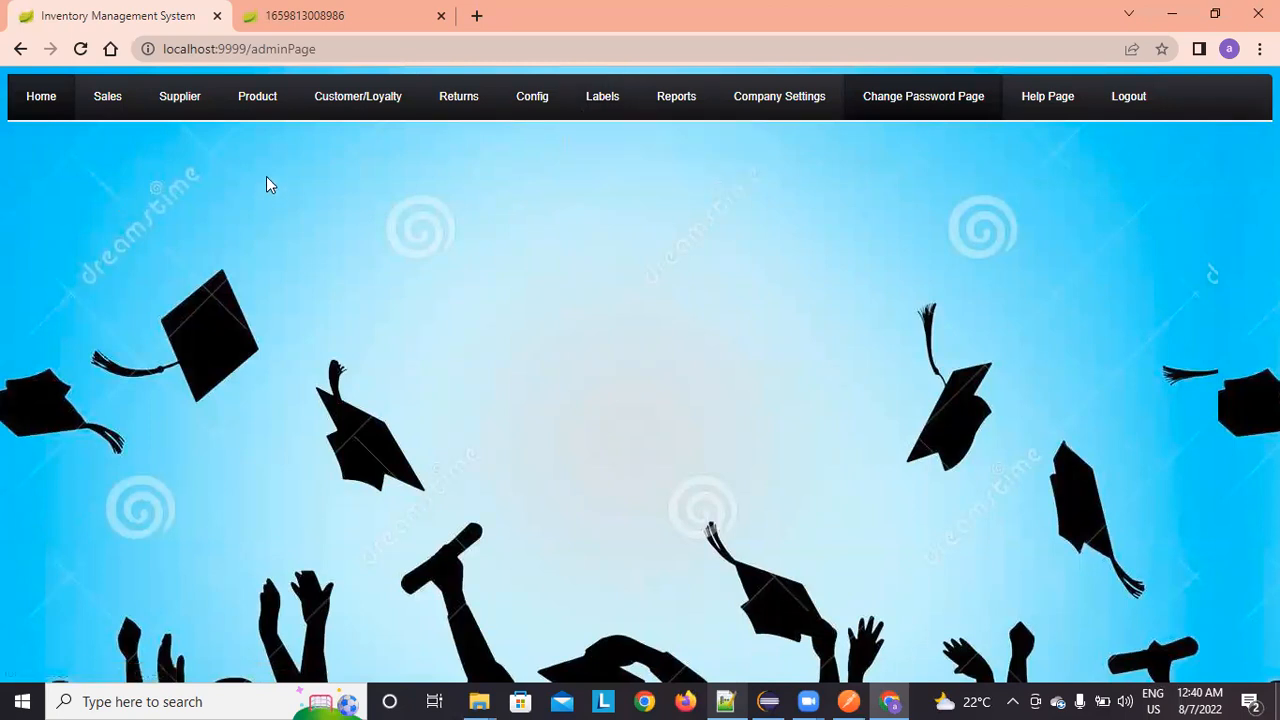
mouse_move(97, 93)
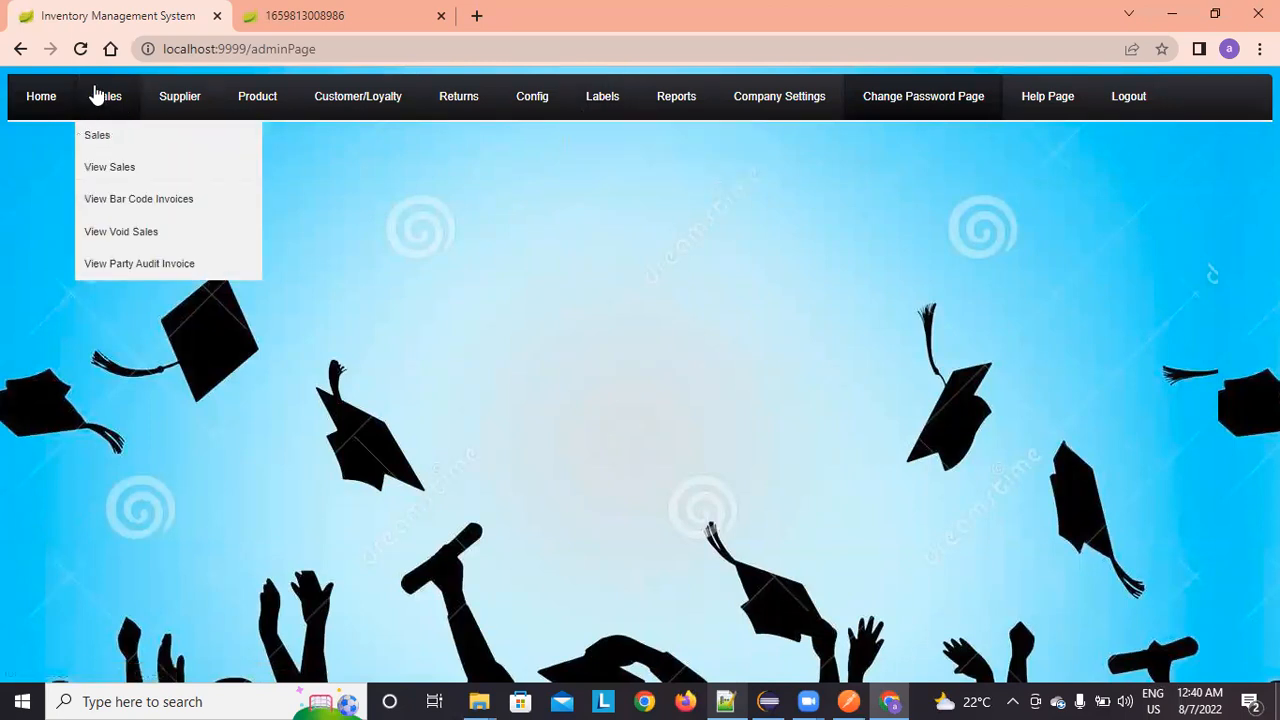
Step: Open a new sale and choose ZARA_AT09_P304_S11 as the article
click(122, 151)
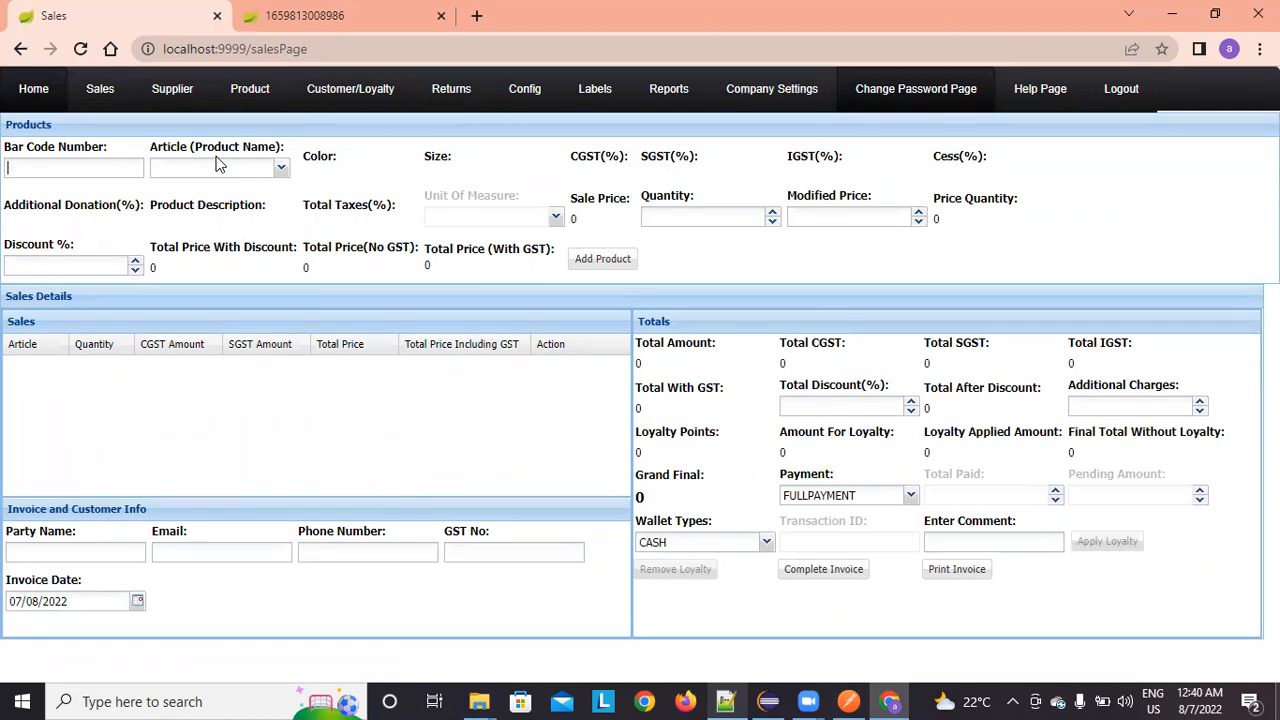
click(284, 170)
text(ZAR)
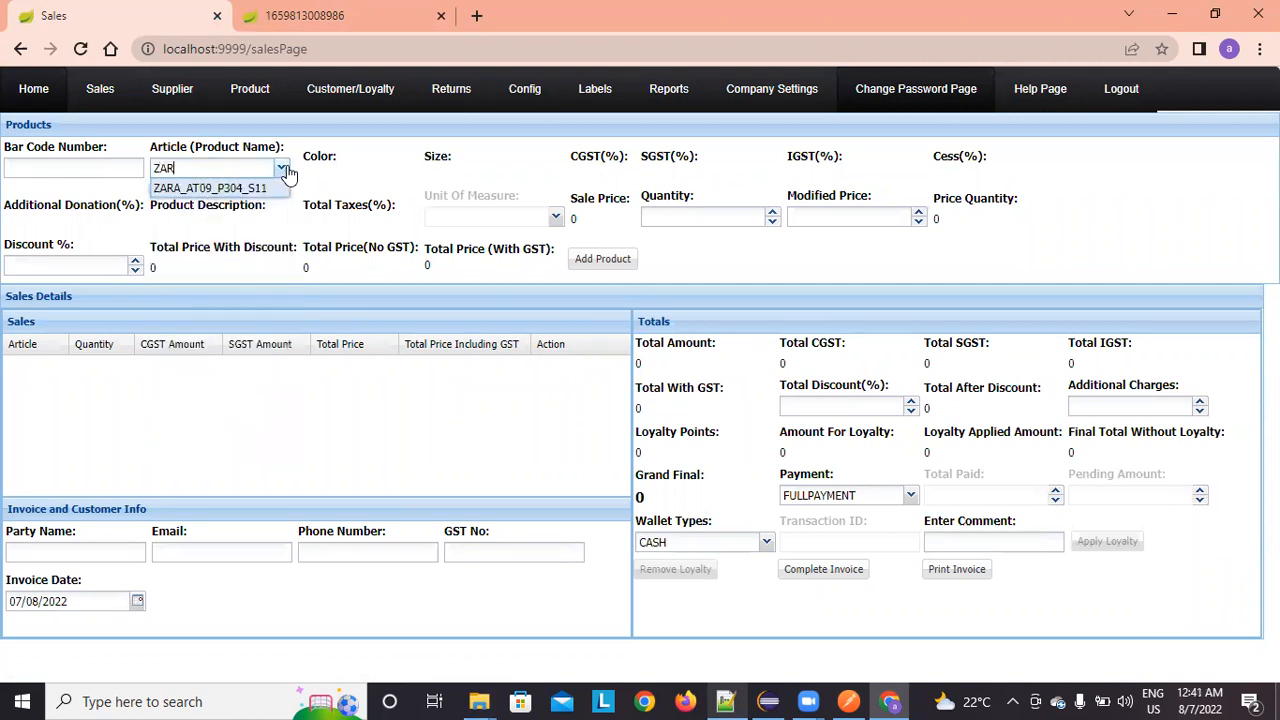
click(192, 190)
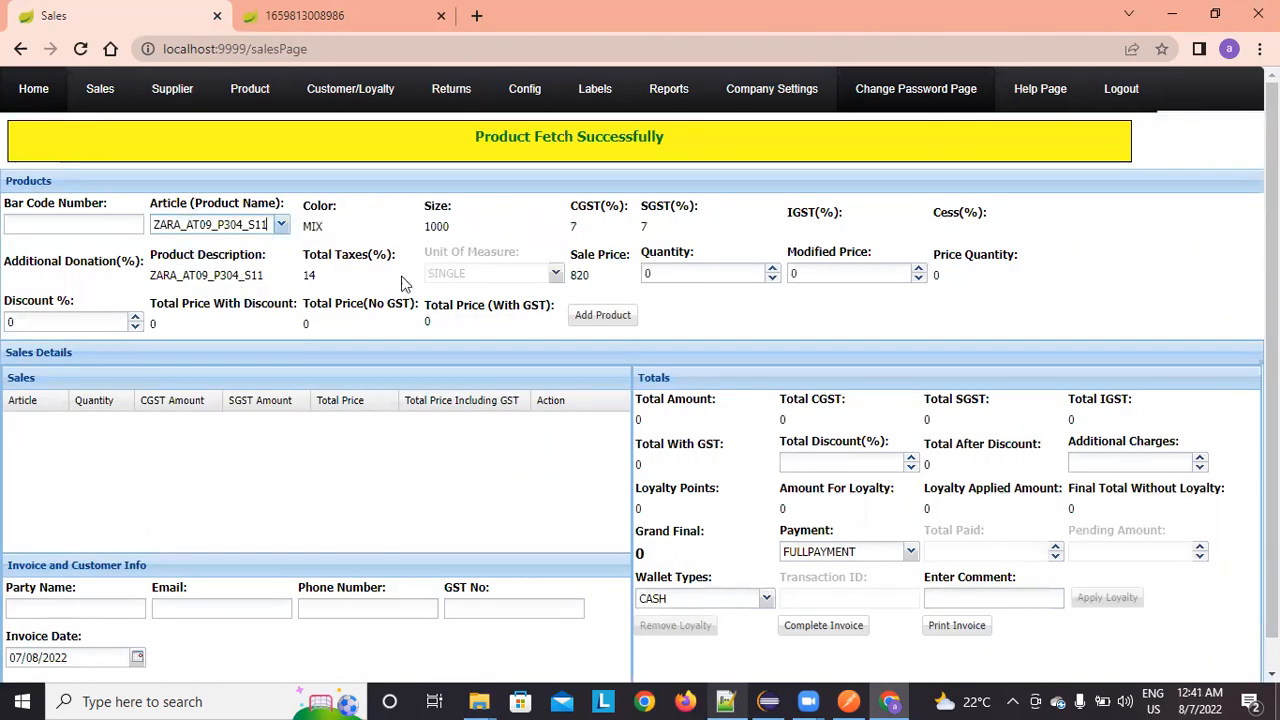
Step: Set quantity 2 and modified price 780, then add the ZARA item for a total of 1778.42
click(680, 277)
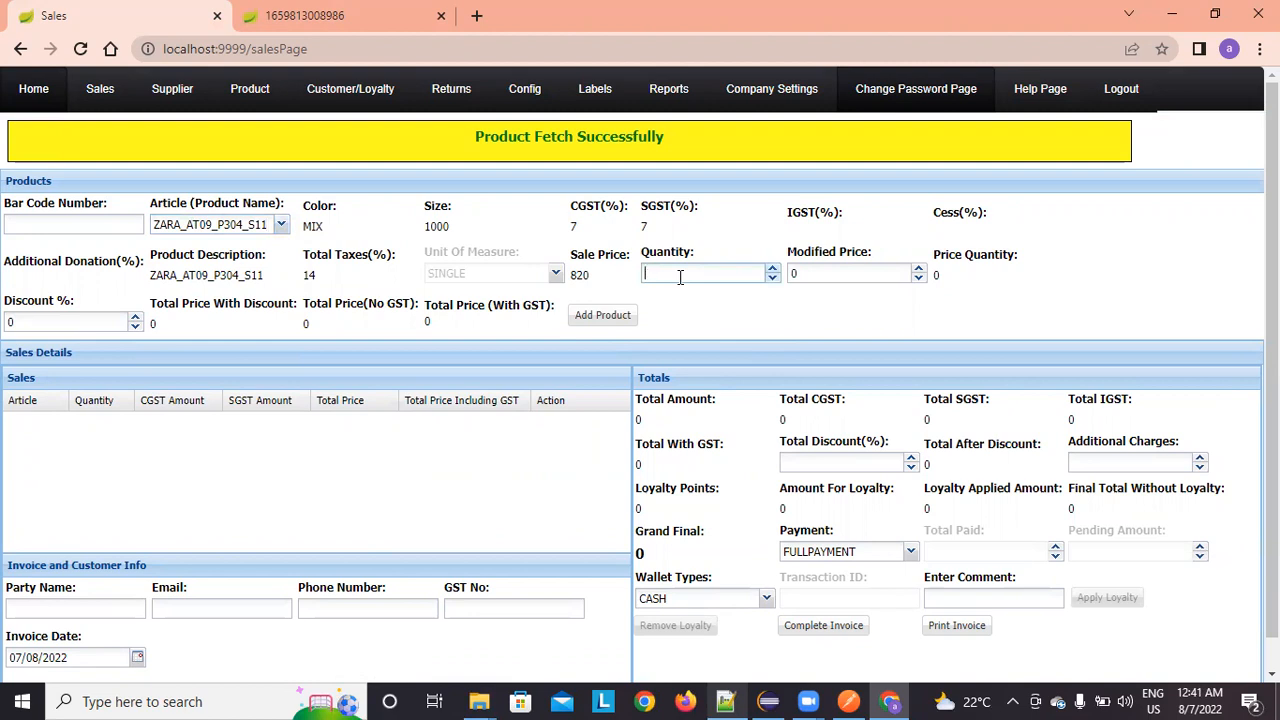
text(2)
key(Tab)
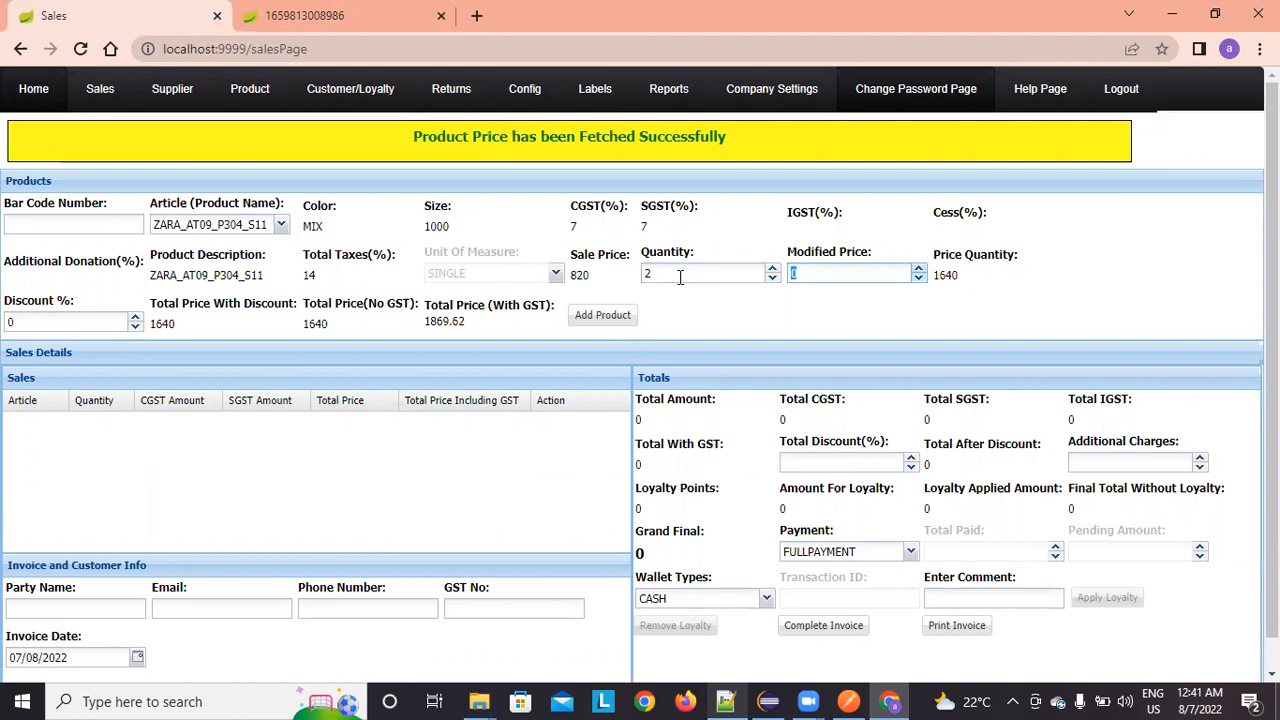
key(BackSpace)
text(780)
key(Tab)
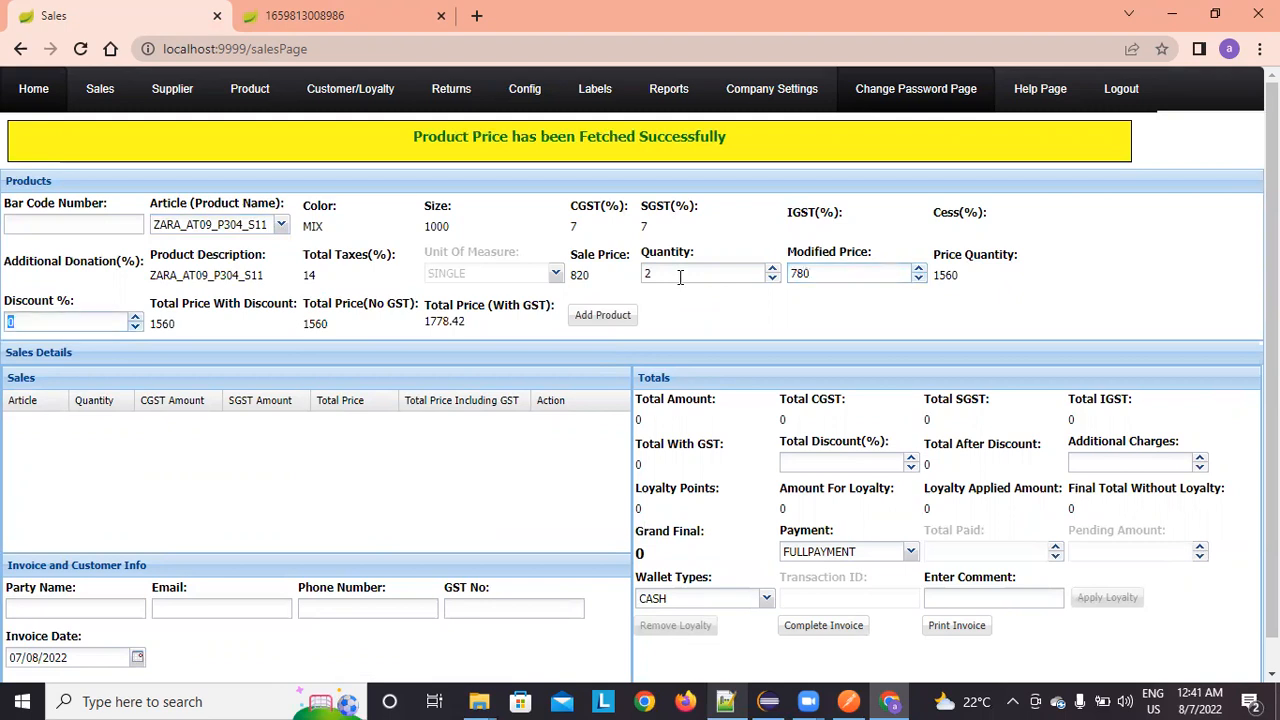
double_click(162, 323)
click(212, 324)
click(595, 318)
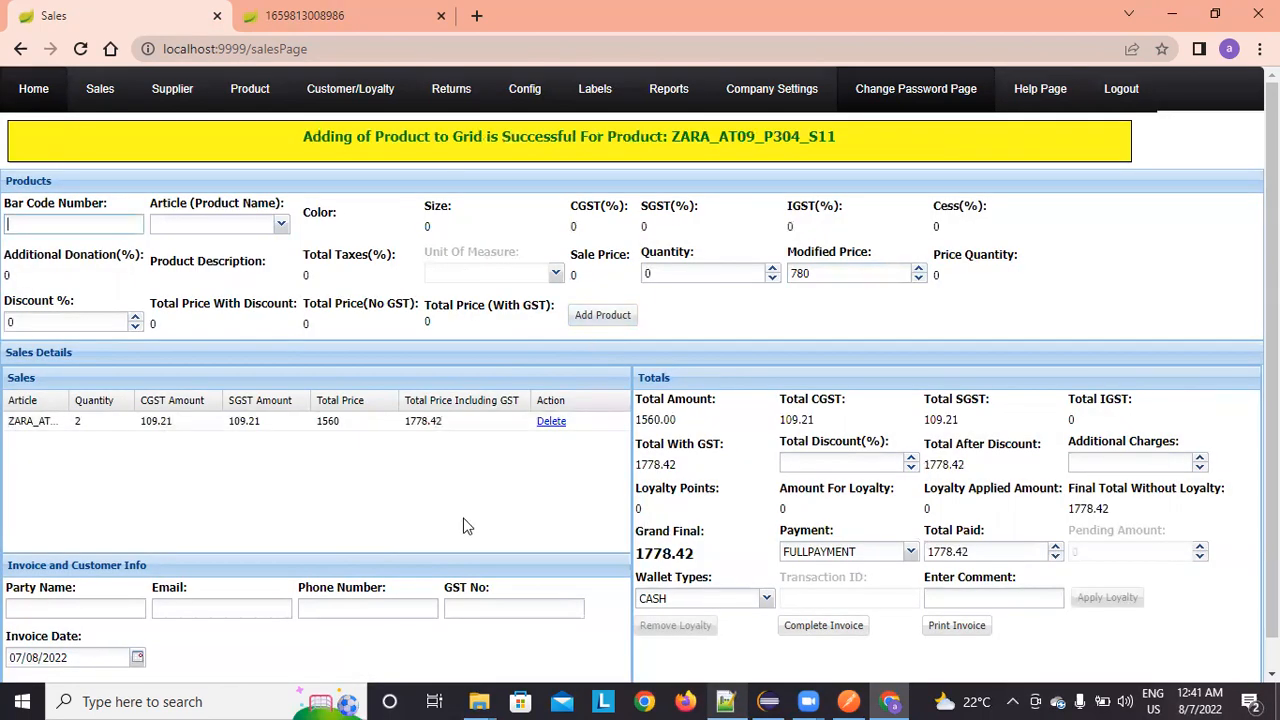
Step: Select ODYSSIA_V 7091_GREY_S8 with quantity 1, which shows 0.0 available in stock
click(281, 225)
scroll(280, 370, down, 3)
scroll(275, 380, down, 3)
click(200, 366)
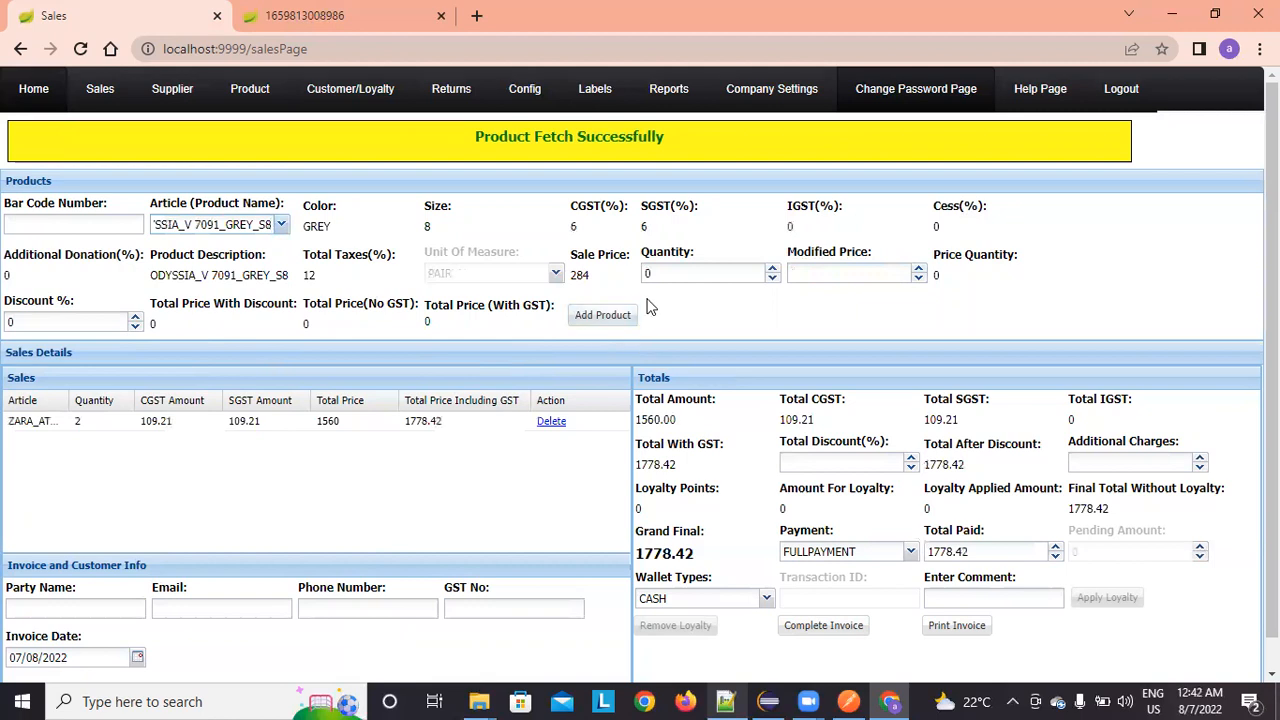
click(672, 272)
key(BackSpace)
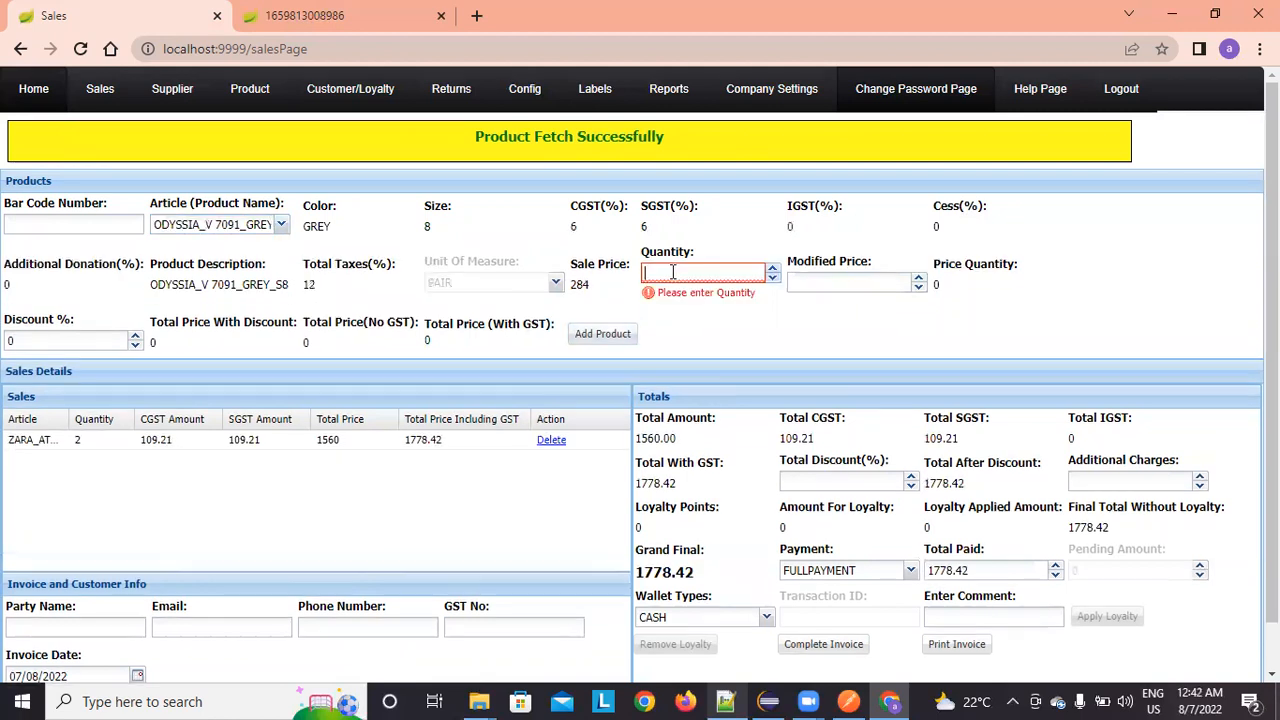
text(1)
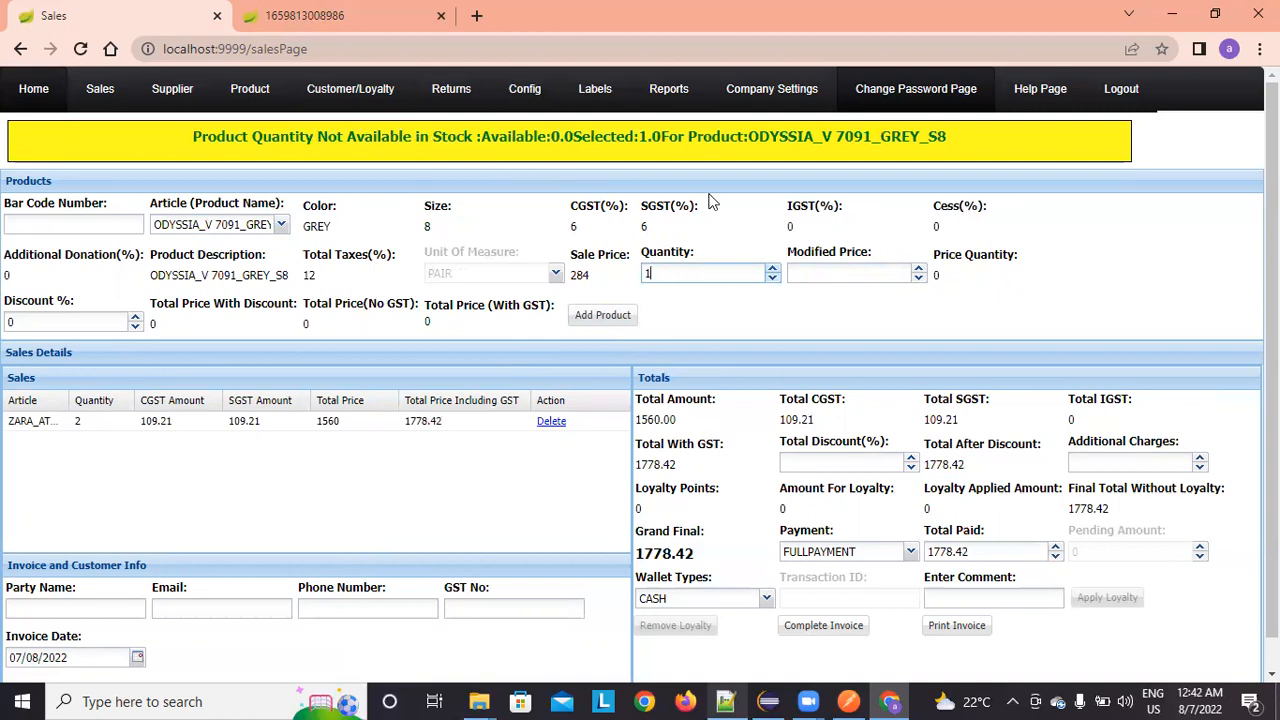
click(114, 607)
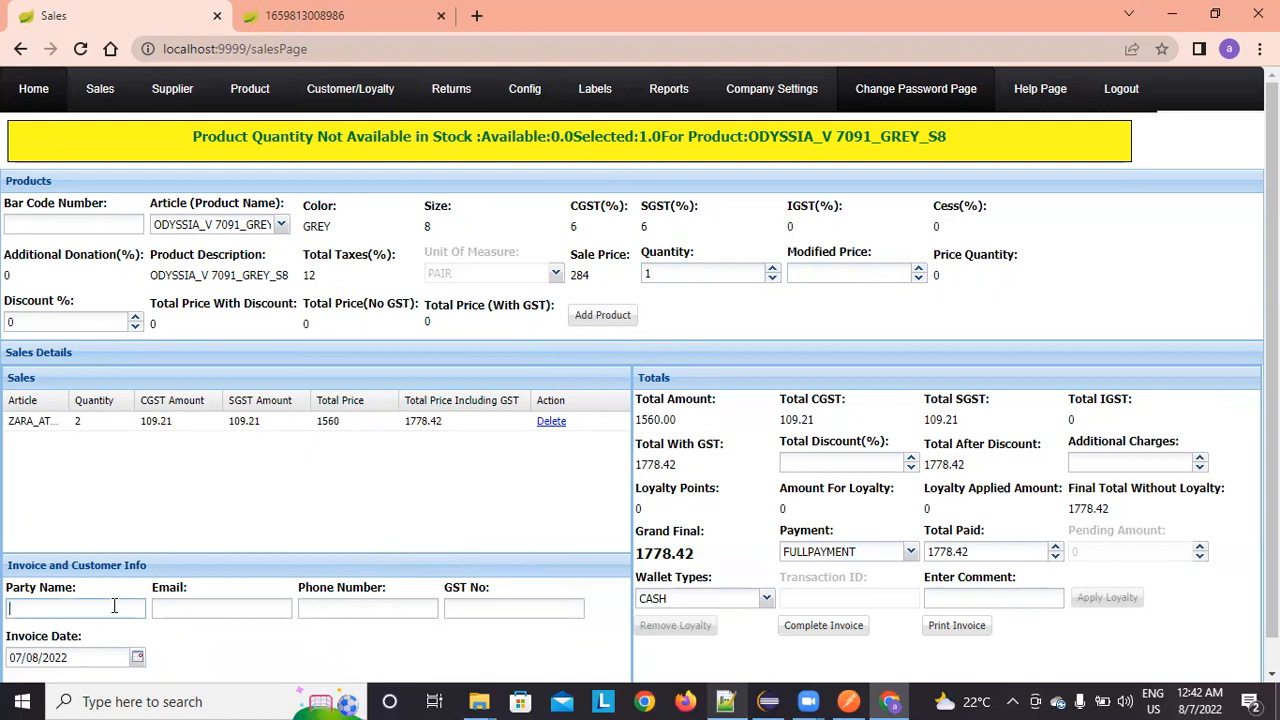
Step: Type the customer's name, e-mail address, phone number and GST number into the party fields
text(NICK)
key(Tab)
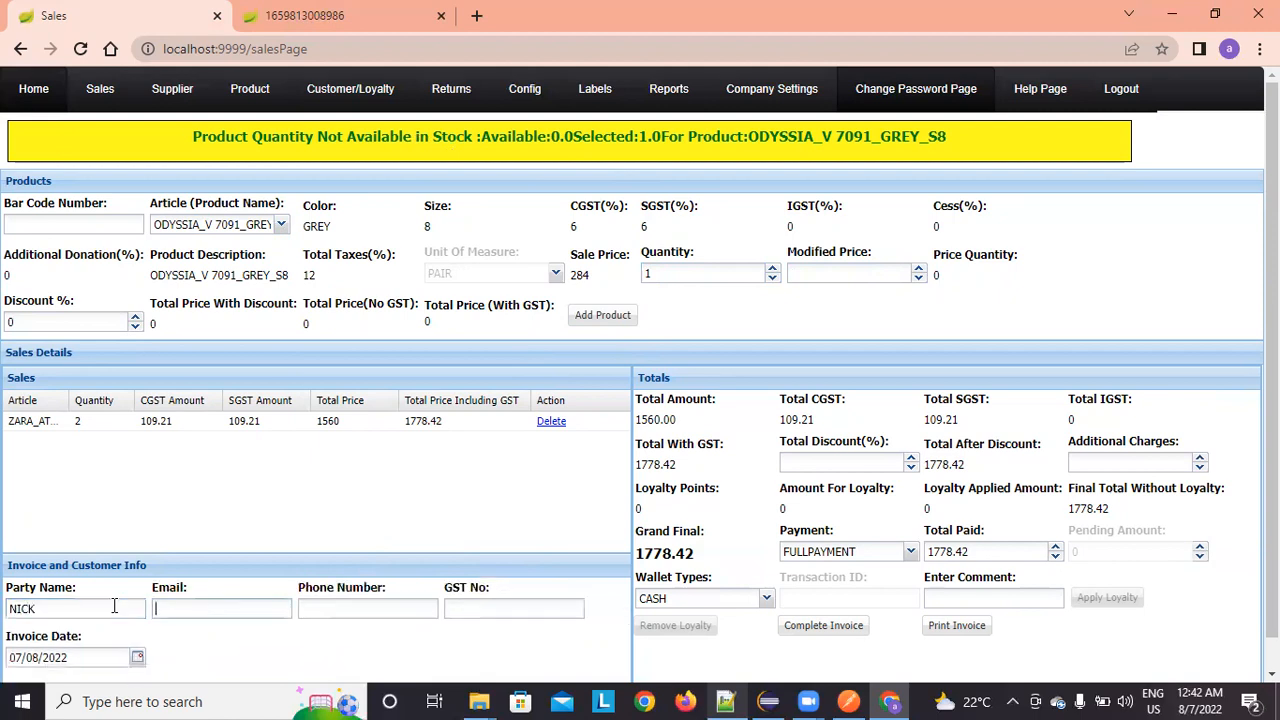
key(Tab)
text(890)
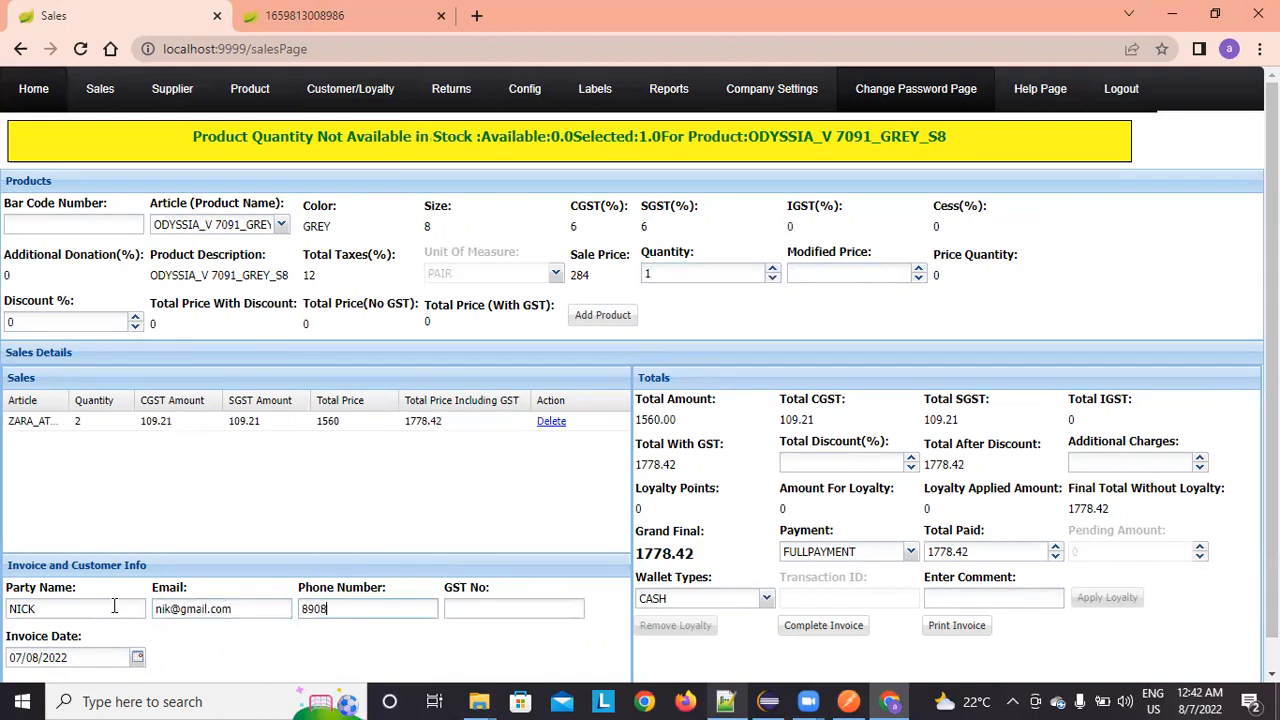
text(890890890)
key(Tab)
text(GST20394)
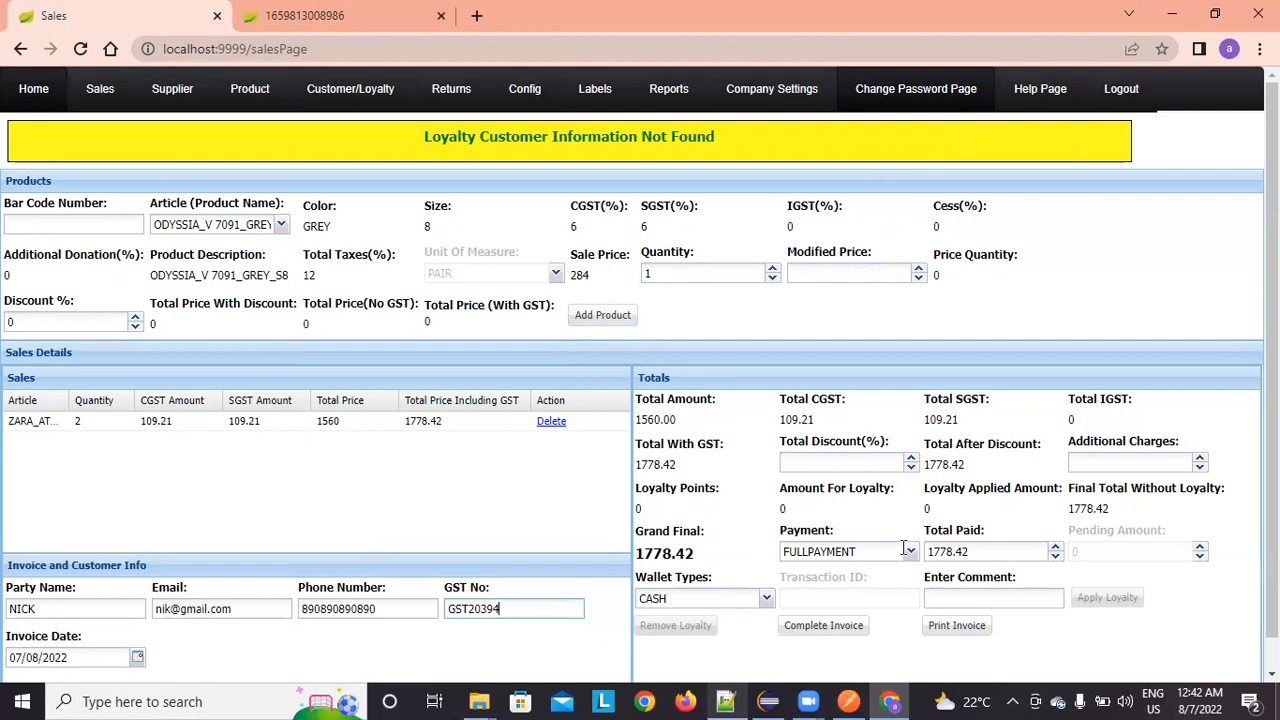
Step: Enter 15 as additional charges, raising the grand final to 1793.42, and keep FULLPAYMENT
click(820, 465)
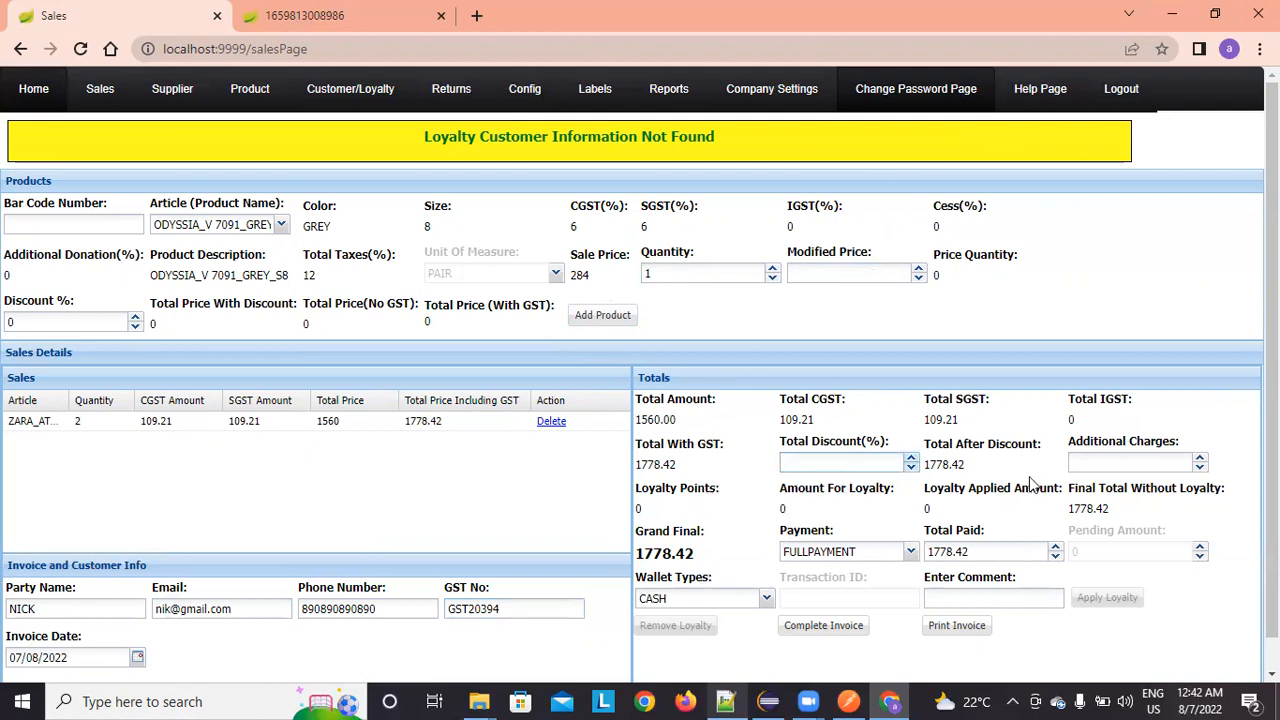
click(1122, 460)
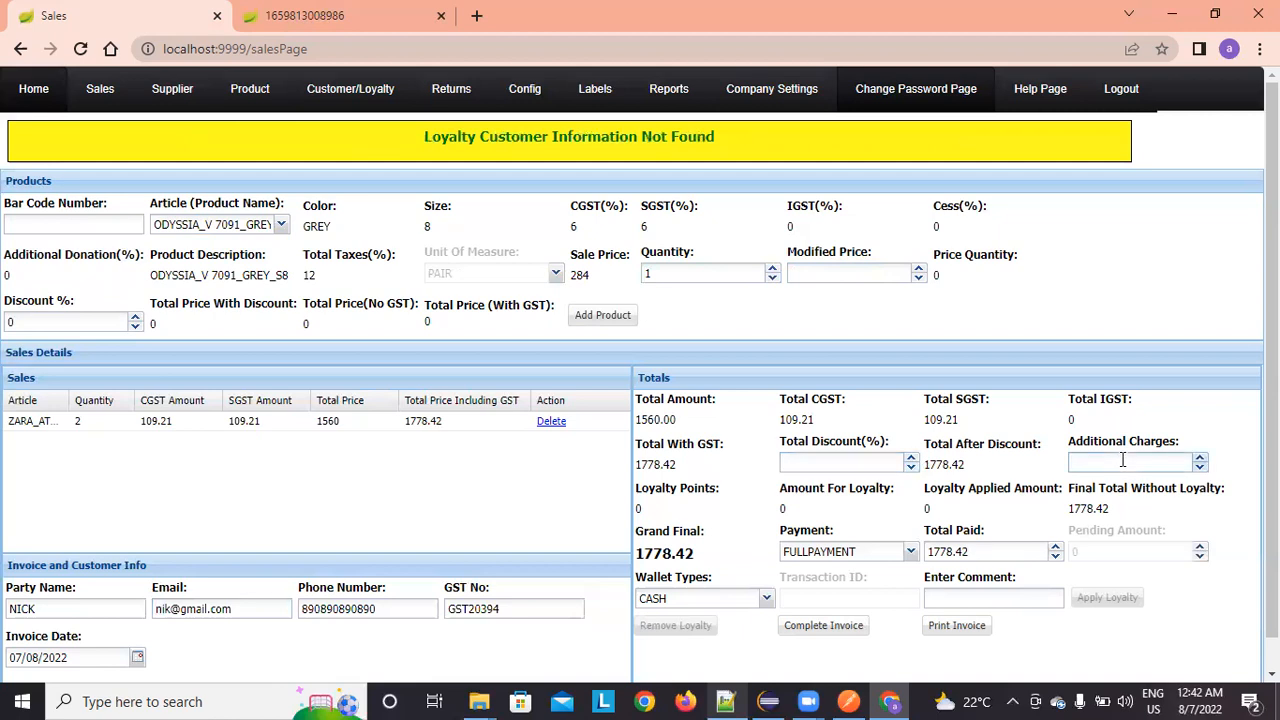
text(15)
key(Tab)
click(1122, 460)
double_click(665, 552)
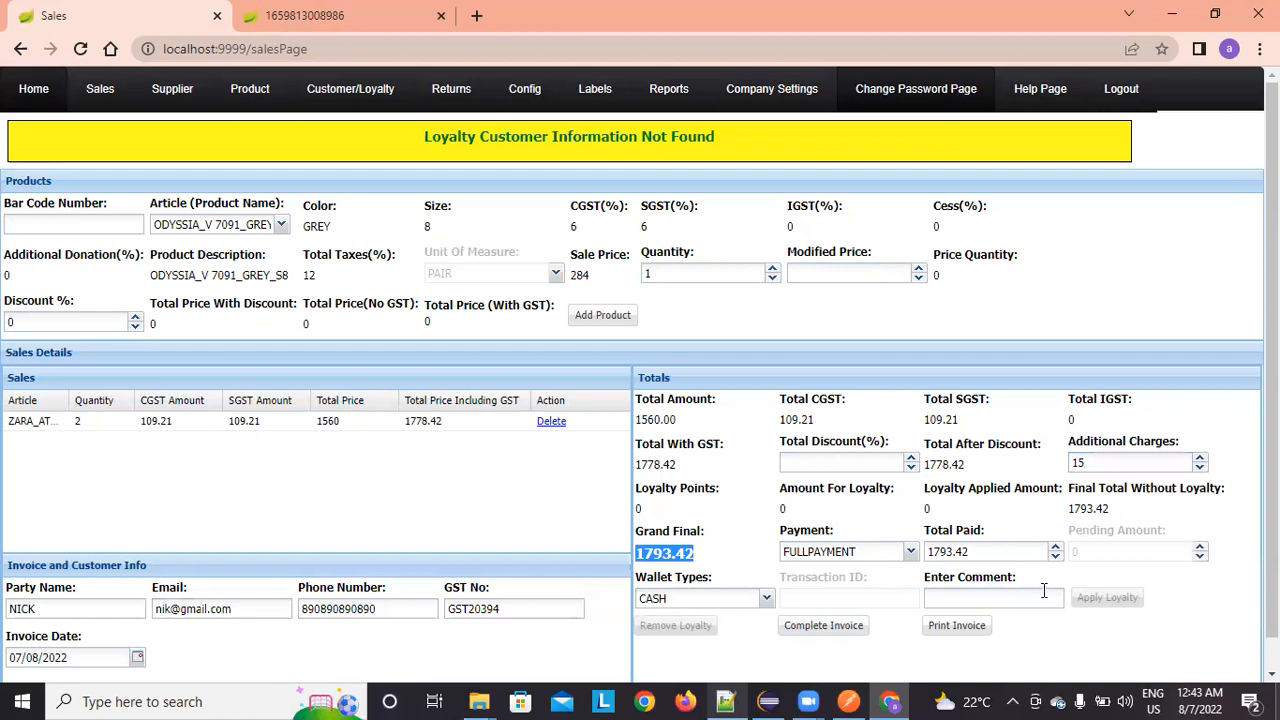
click(1236, 612)
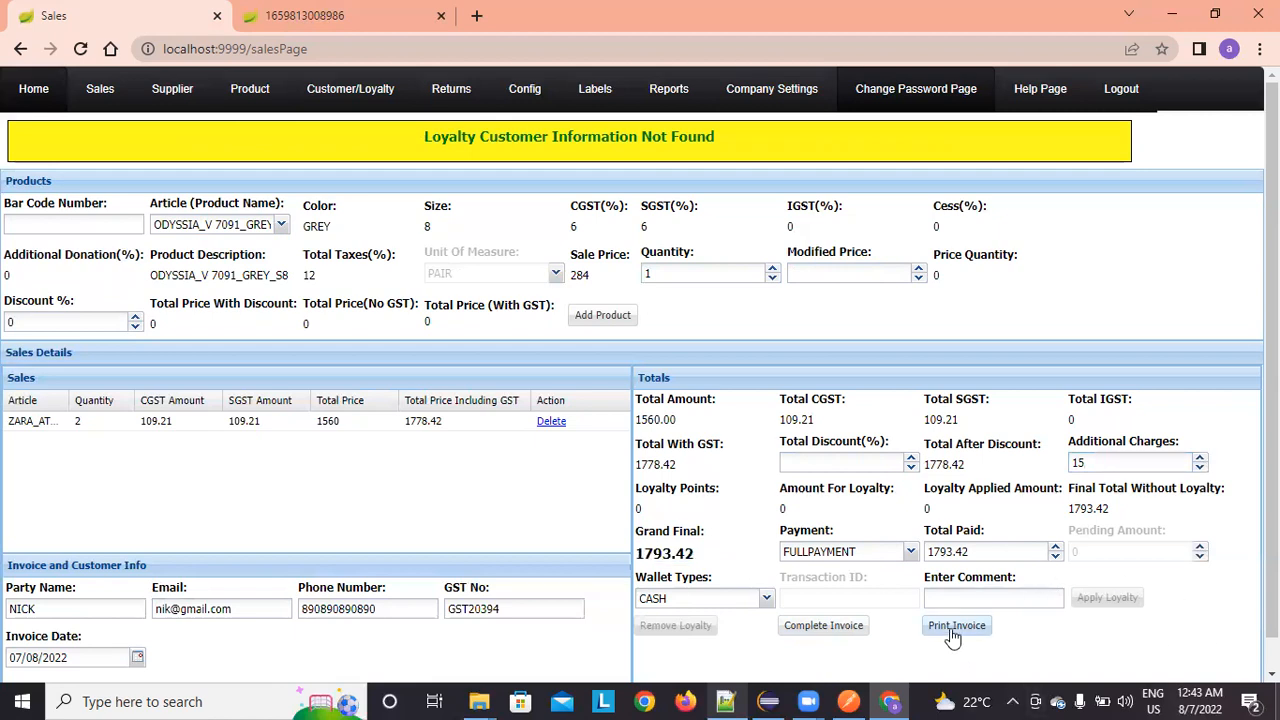
click(911, 558)
click(912, 566)
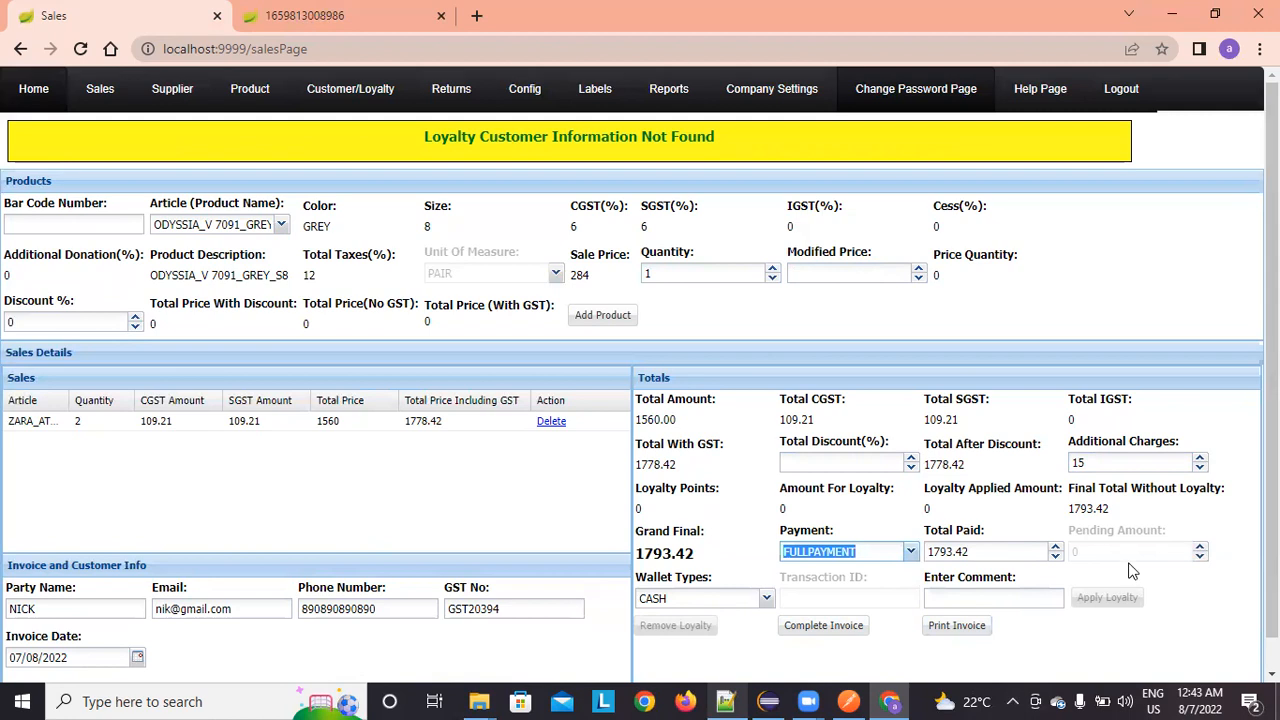
click(1190, 606)
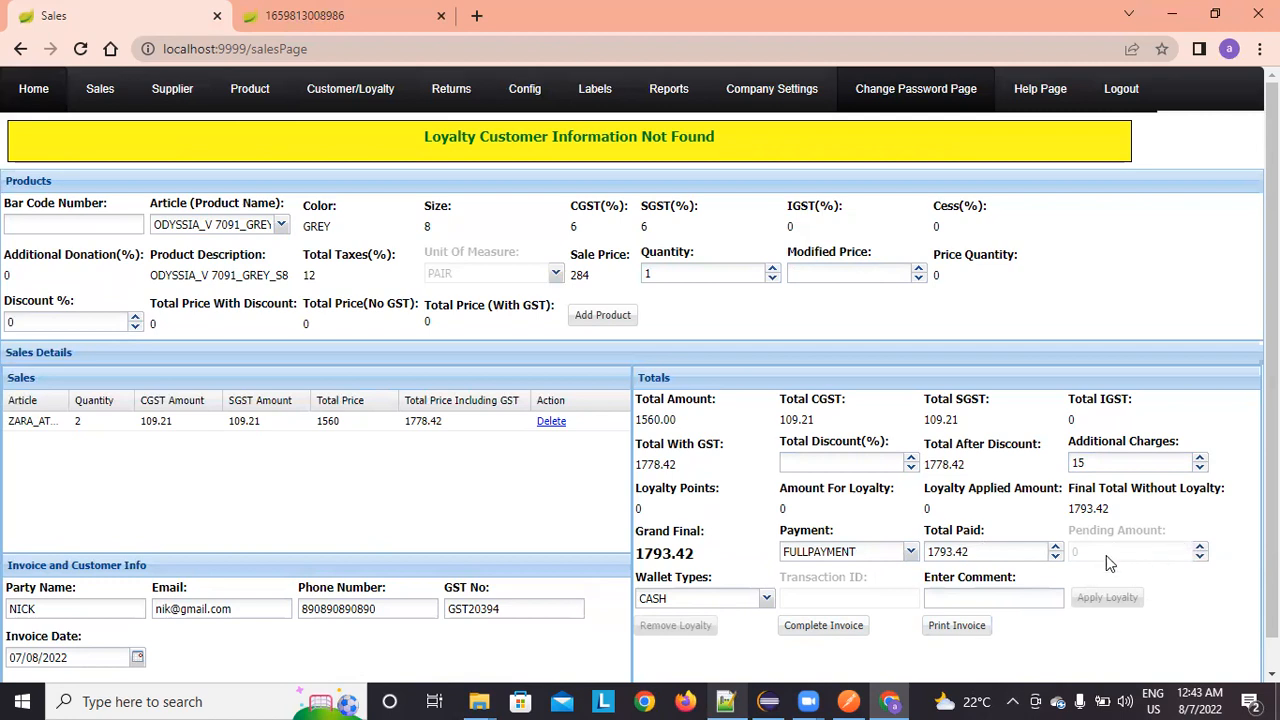
Step: Set the wallet type to GOOGLEPAY
click(766, 599)
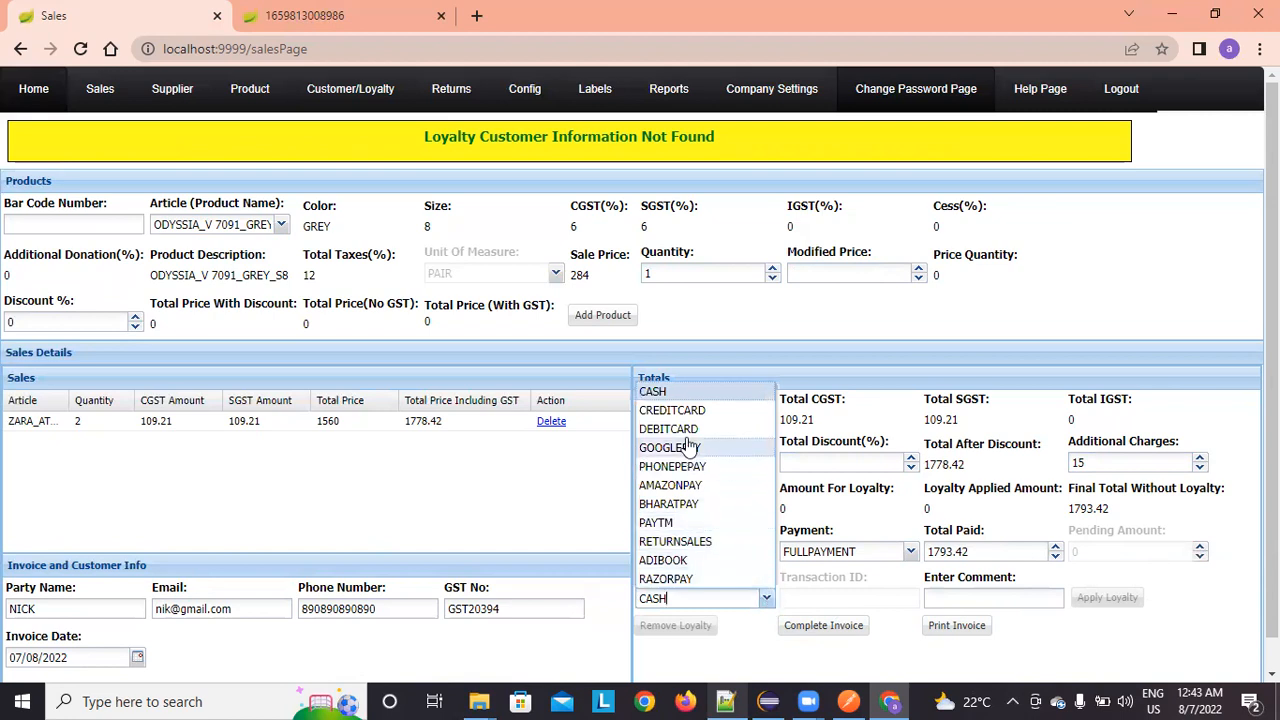
click(684, 392)
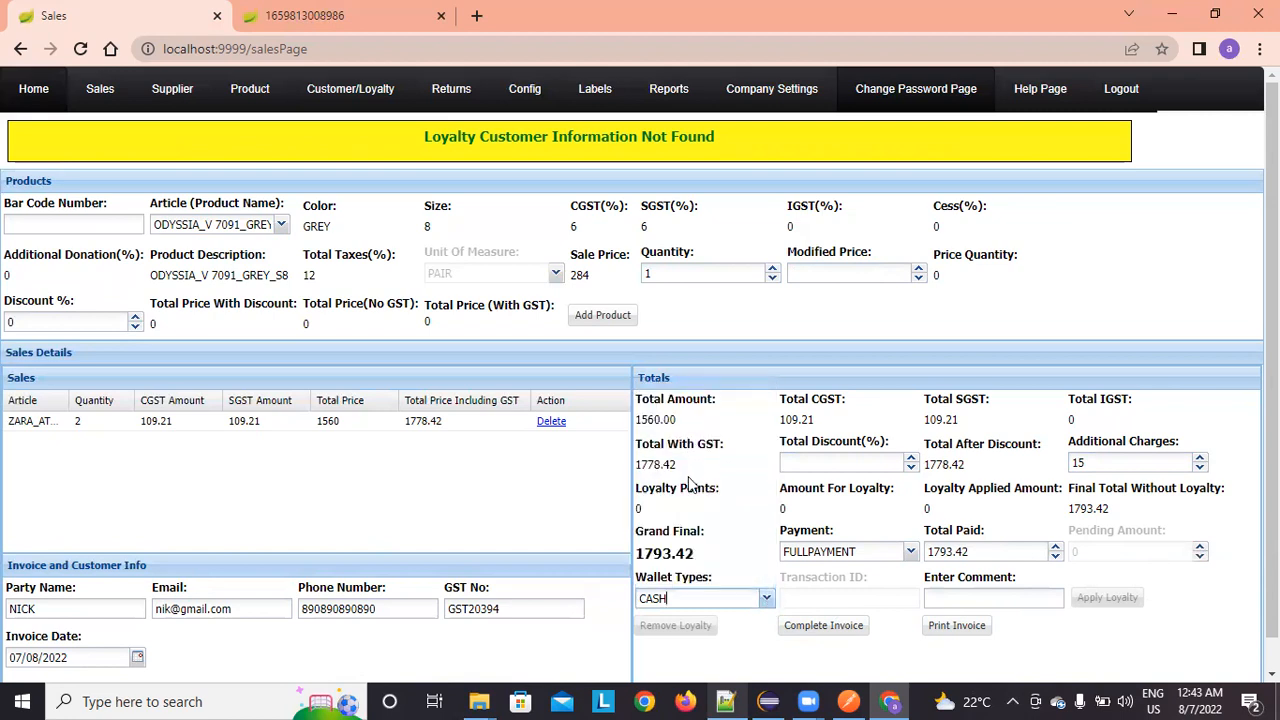
click(766, 599)
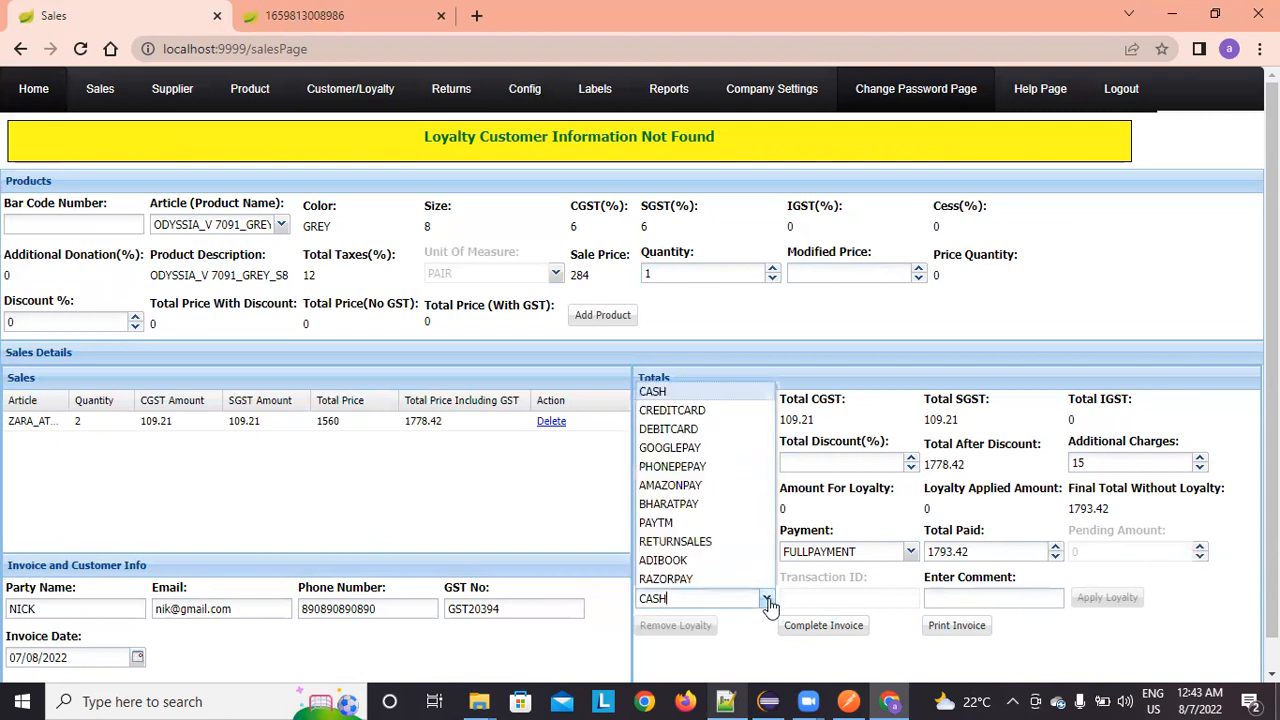
click(684, 449)
Step: Add the transaction ID and the comment 'Google Pay Nice', then complete invoice 1399
click(819, 597)
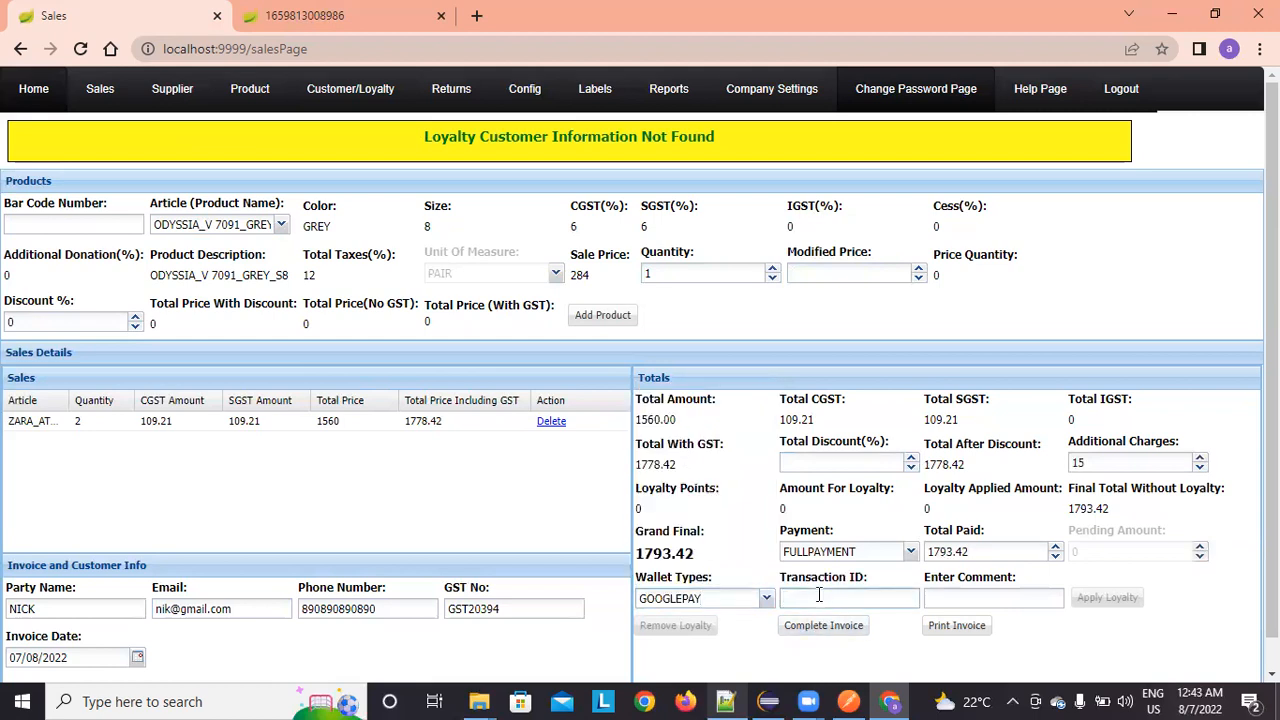
key(Tab)
text(Google P)
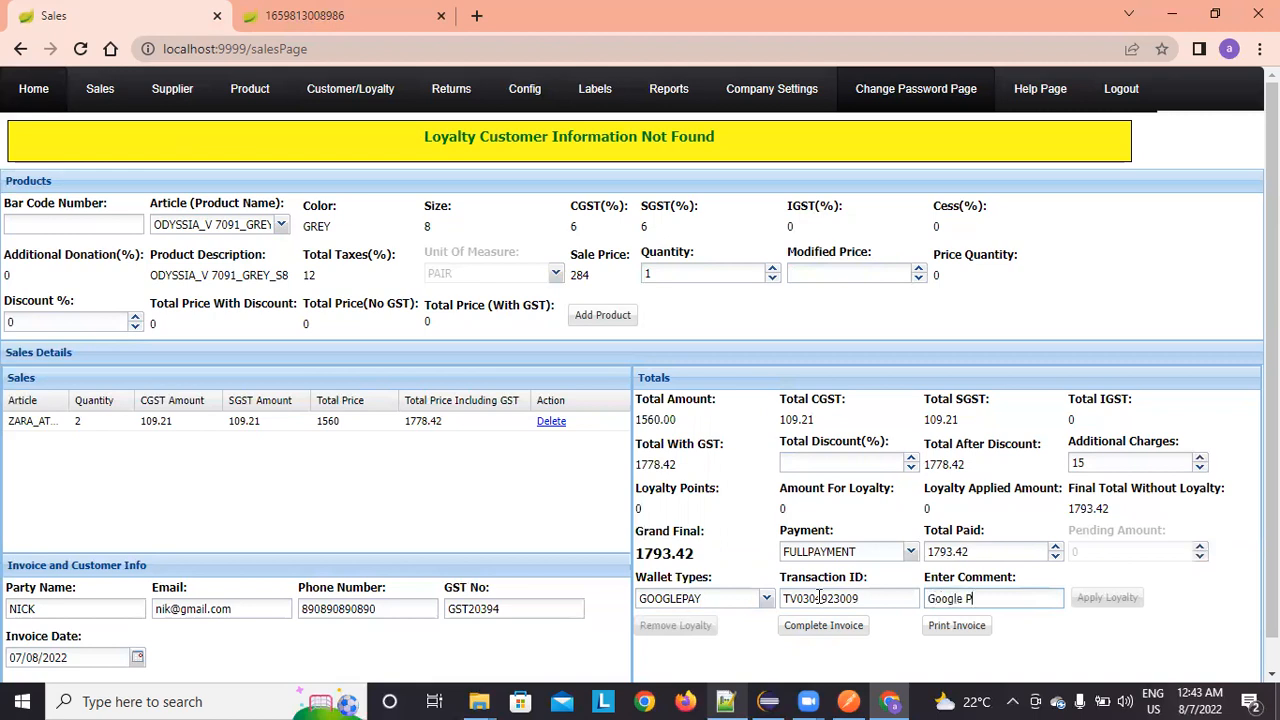
text(ay Nice)
click(817, 624)
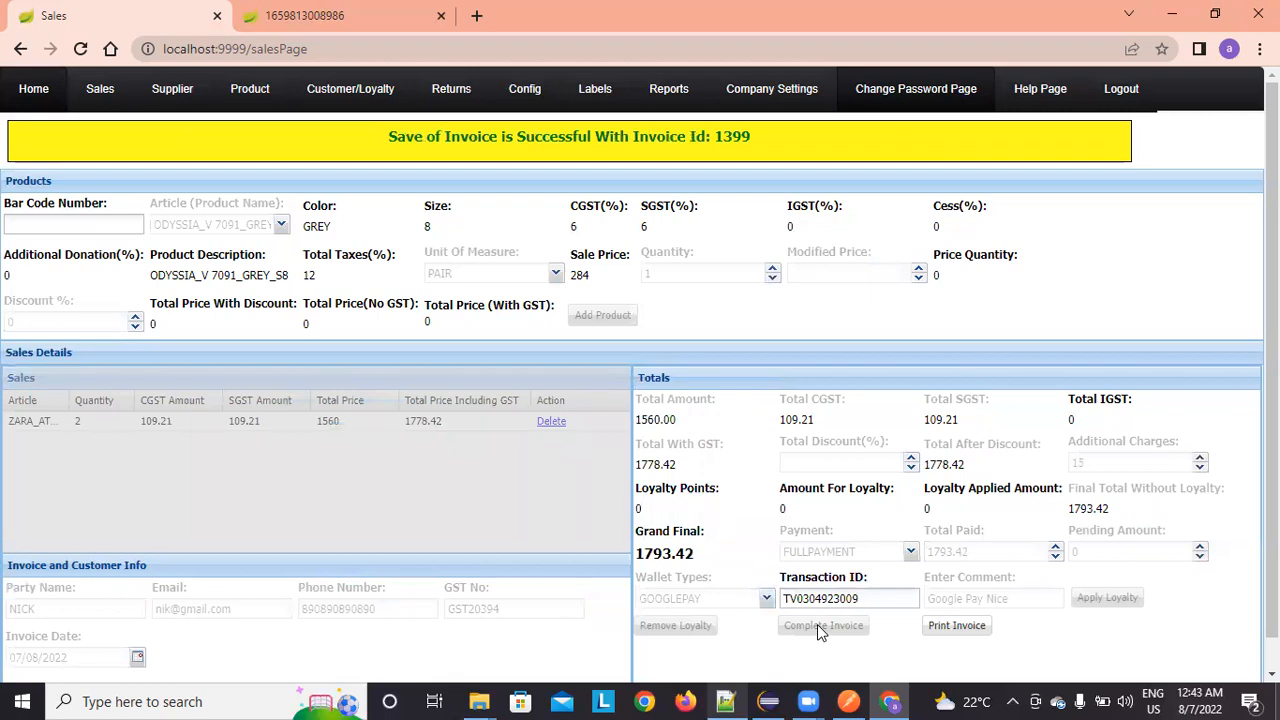
click(968, 628)
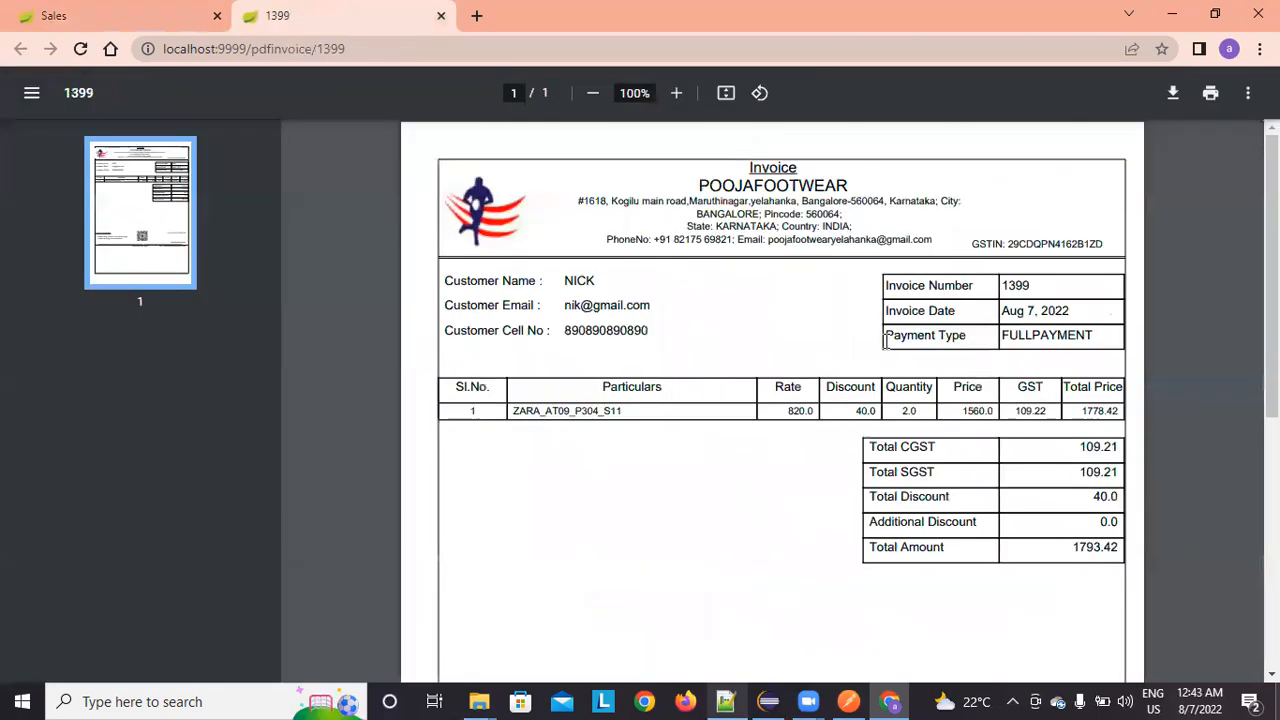
Step: Scroll through the invoice 1399 PDF, then return to the sales page
scroll(886, 345, down, 3)
scroll(766, 449, down, 2)
scroll(797, 451, up, 5)
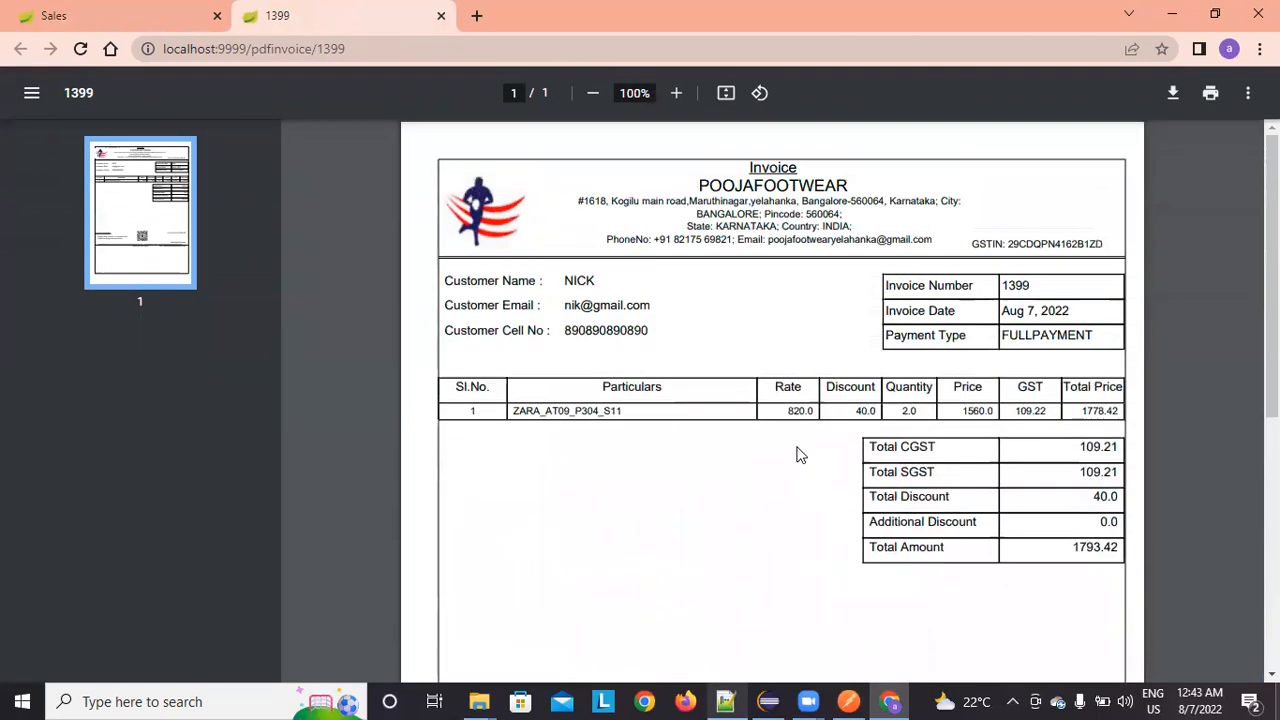
scroll(797, 449, down, 4)
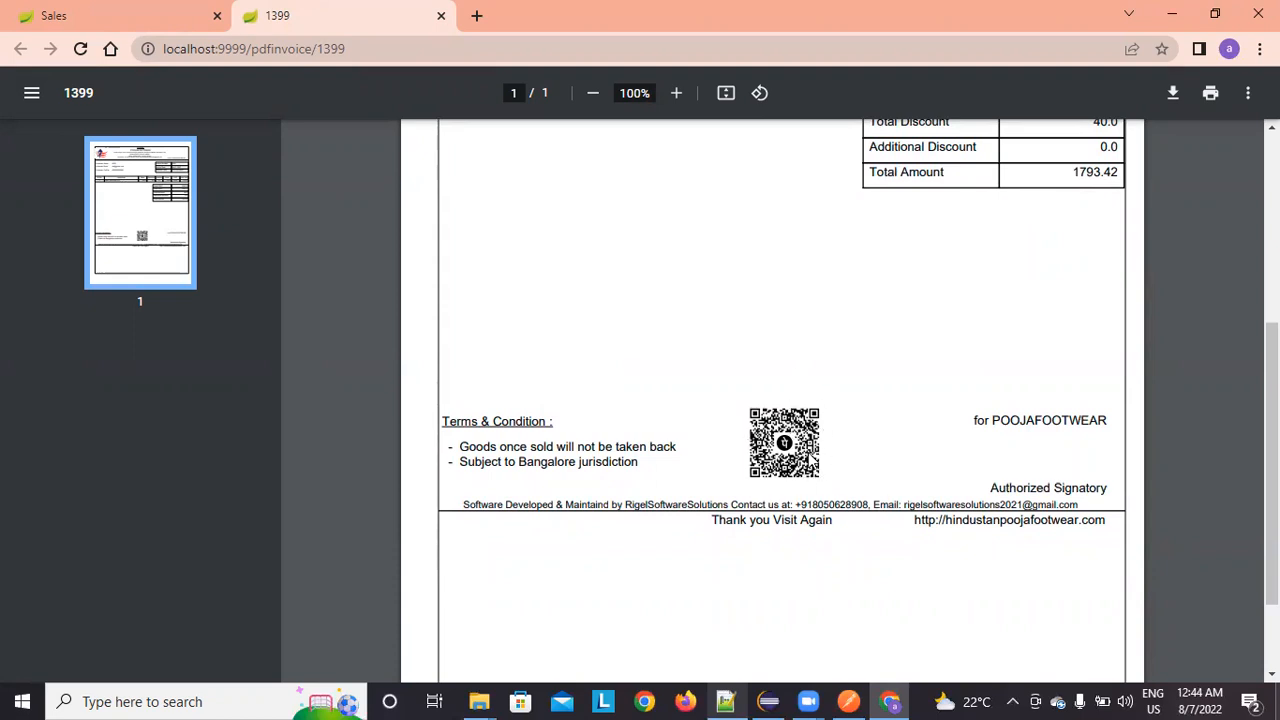
scroll(815, 470, up, 4)
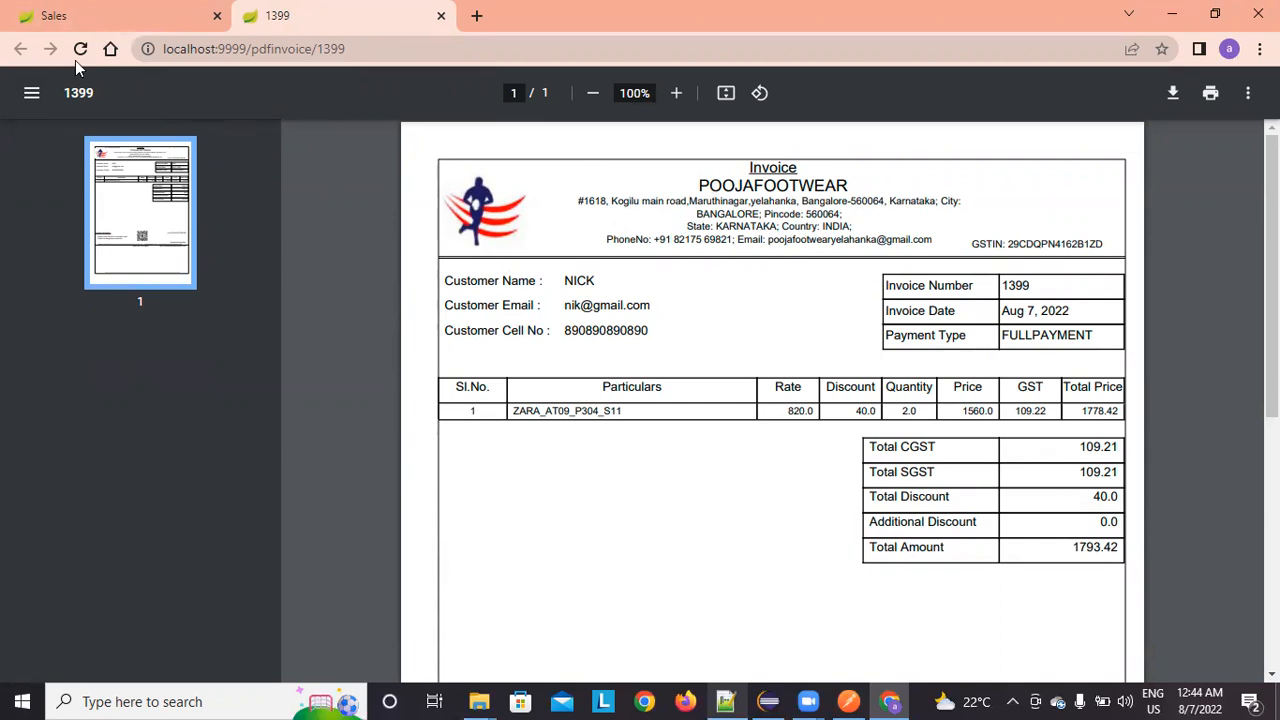
click(70, 14)
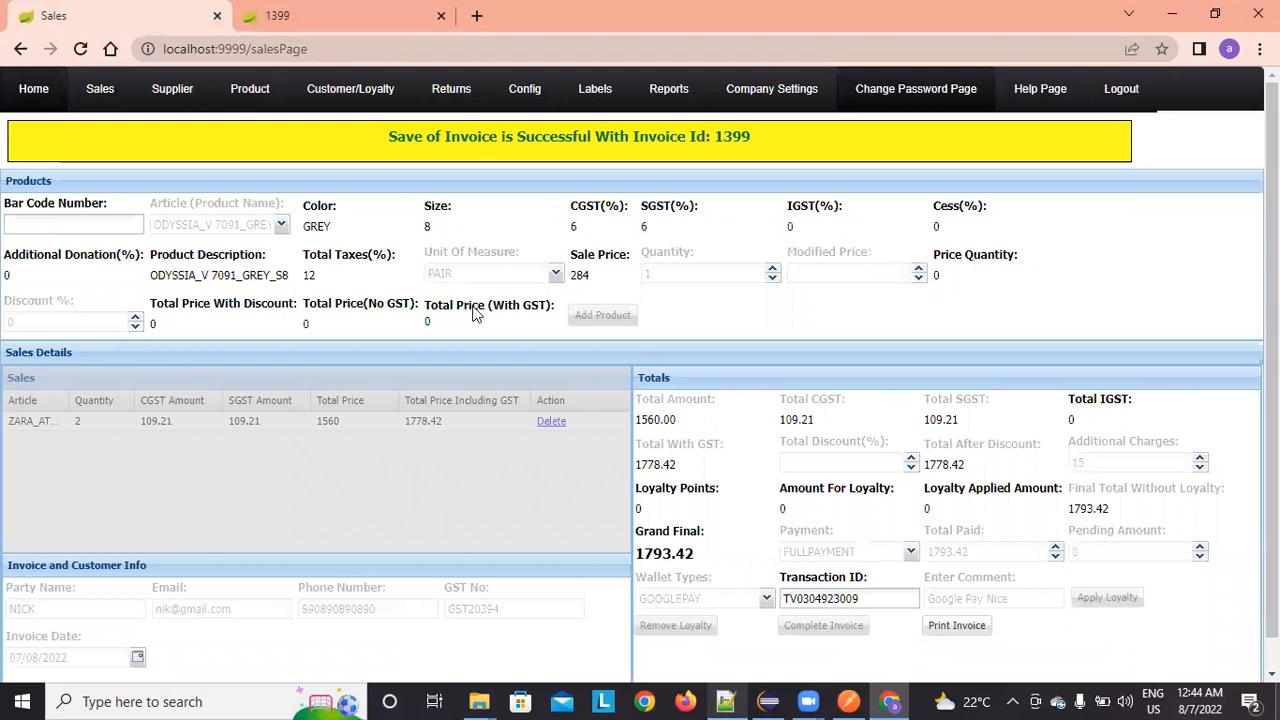
Step: Open Sales > View Sales and display the products sold on invoice 1399, dated 2022-08-07
mouse_move(100, 90)
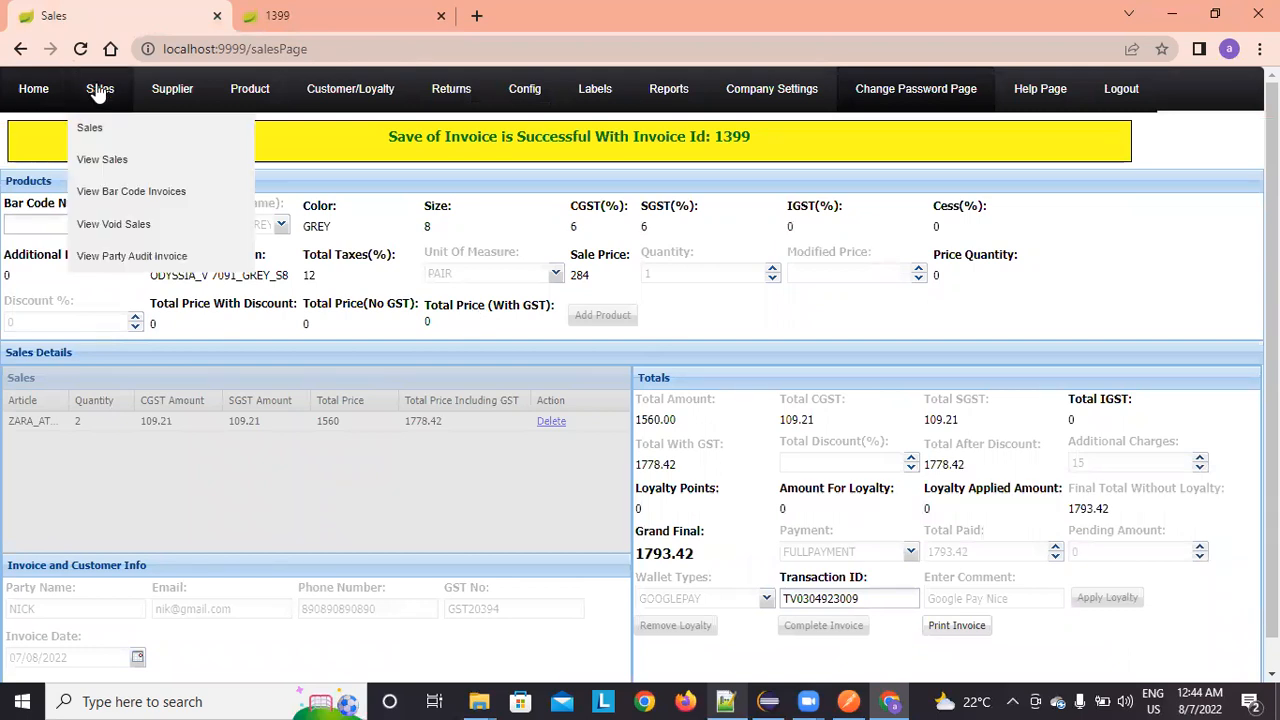
click(98, 162)
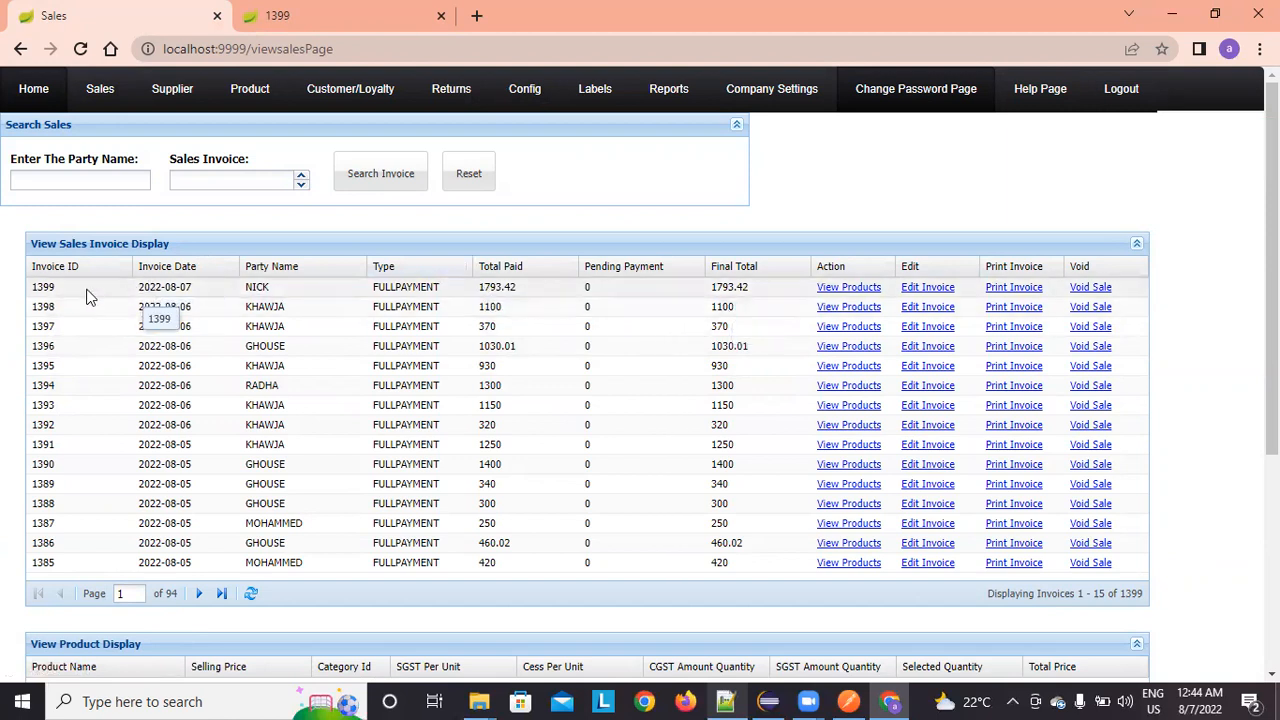
scroll(505, 470, down, 1)
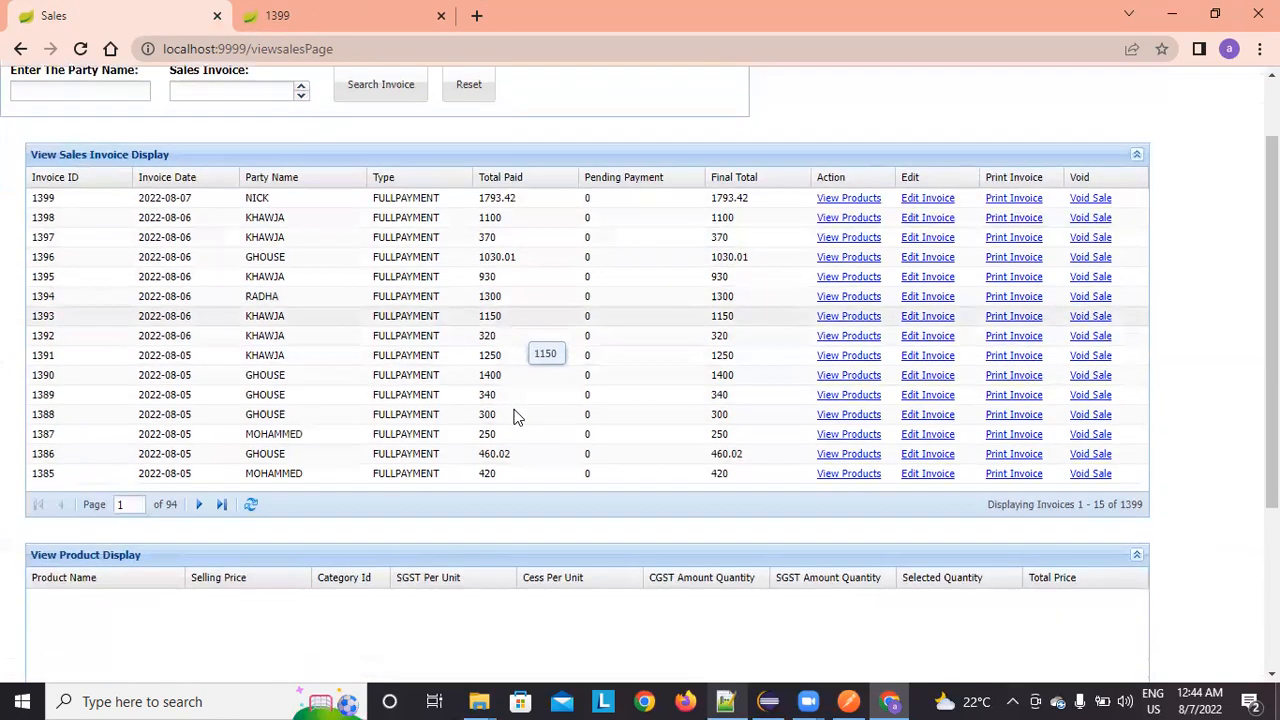
click(834, 196)
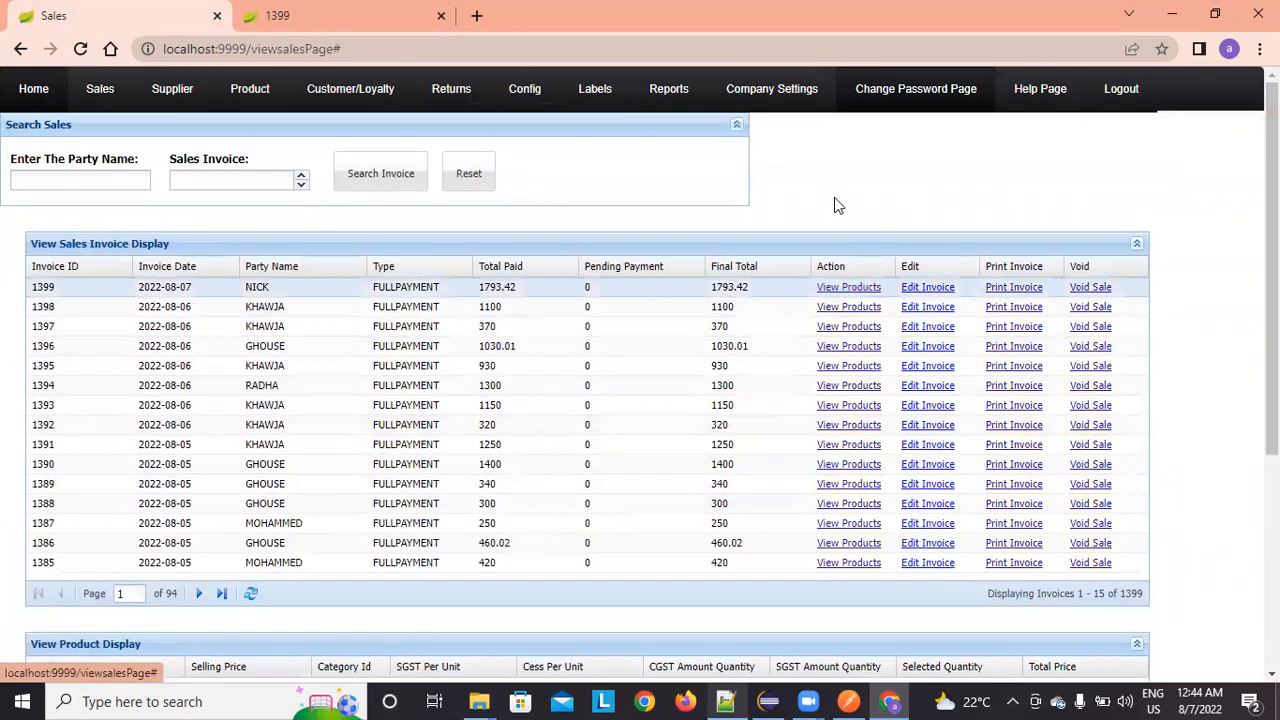
scroll(1158, 358, down, 3)
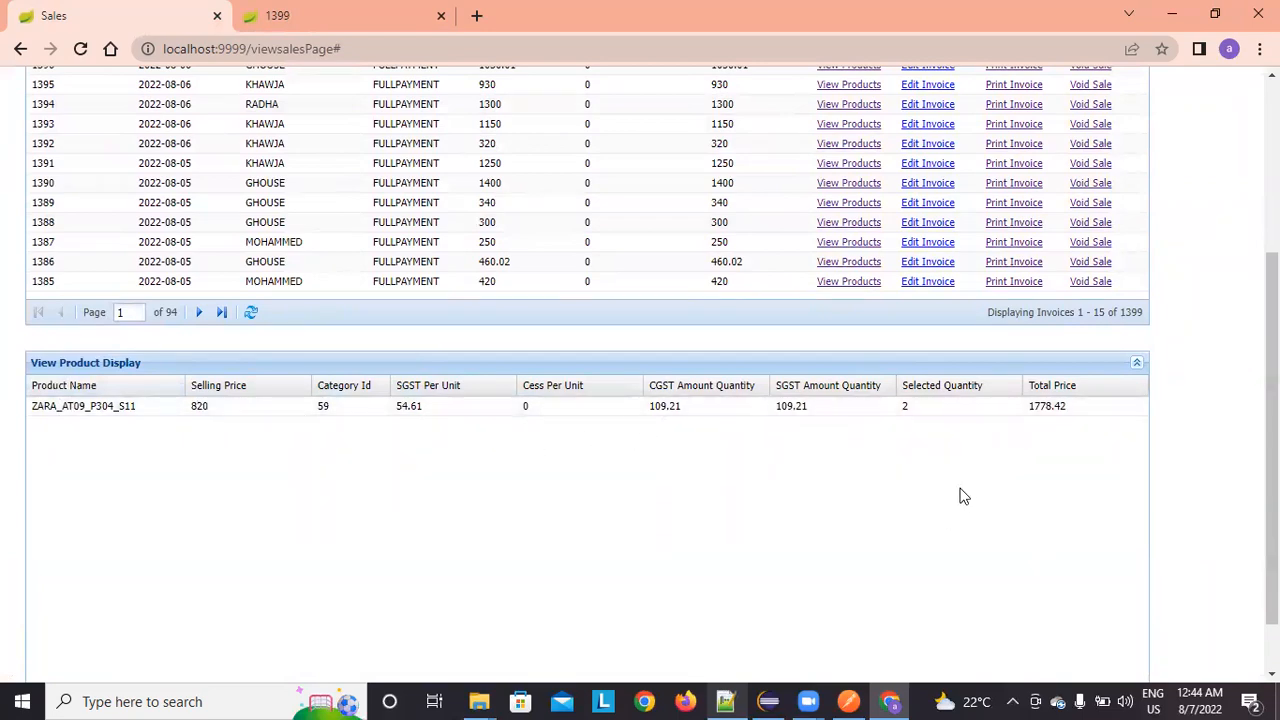
scroll(960, 492, up, 3)
scroll(877, 420, down, 2)
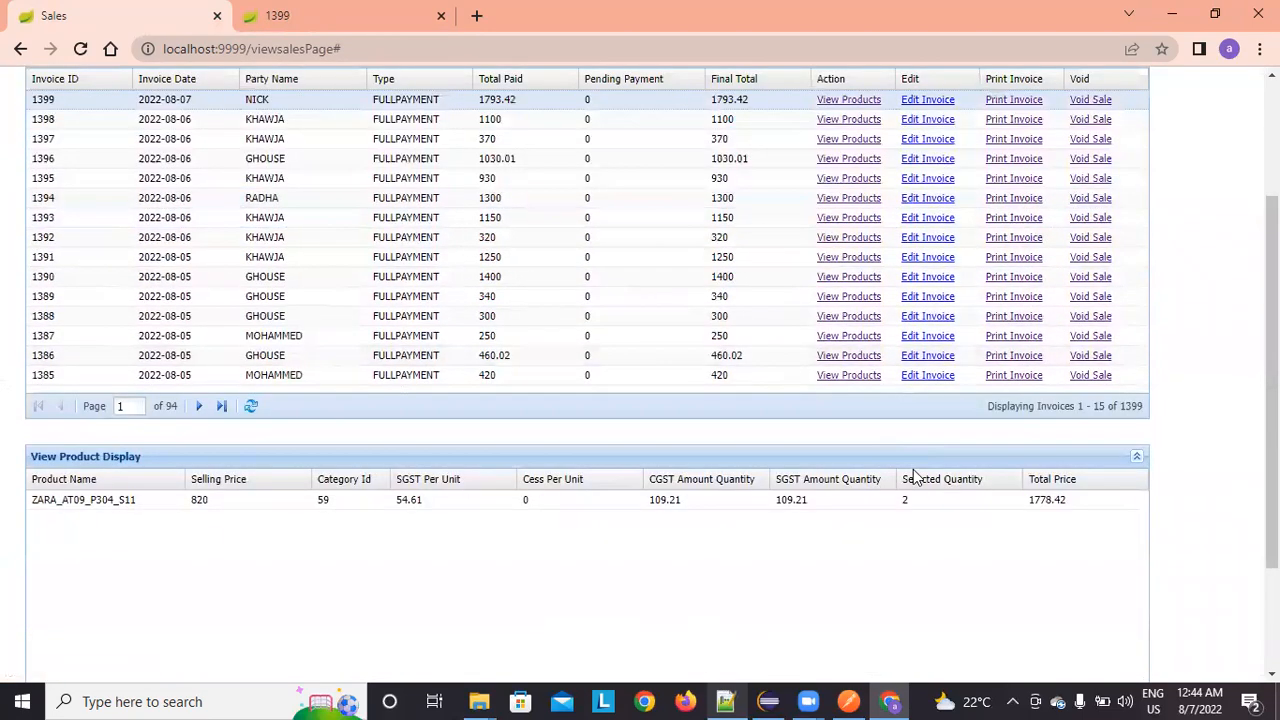
scroll(924, 511, up, 2)
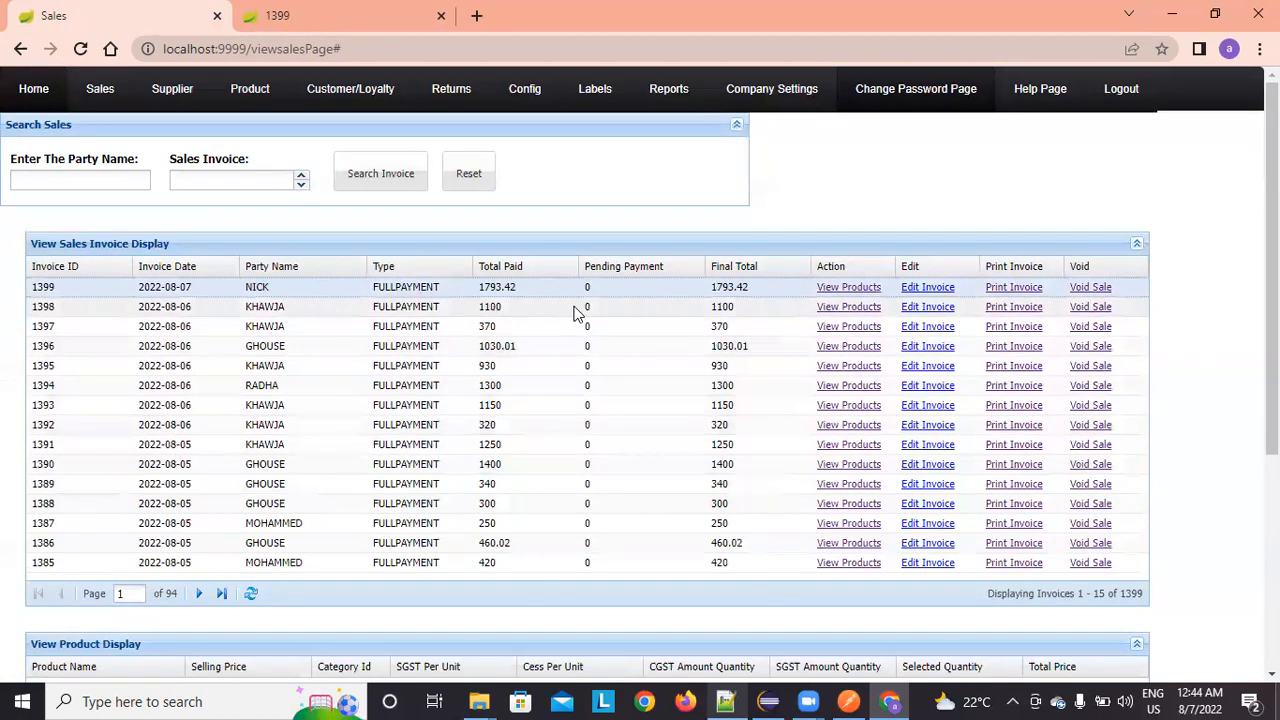
Step: Edit invoice 1399's customer e-mail and GST number and try saving the party details
click(928, 288)
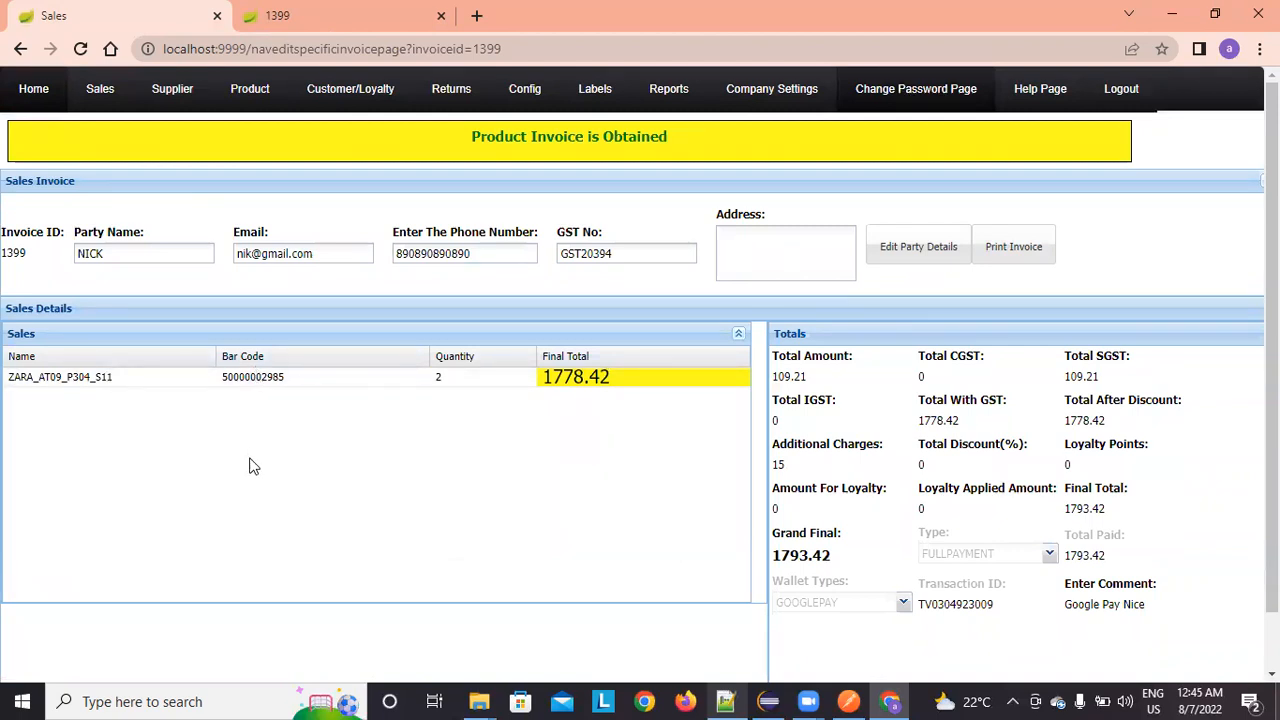
click(256, 258)
text(gma)
click(486, 258)
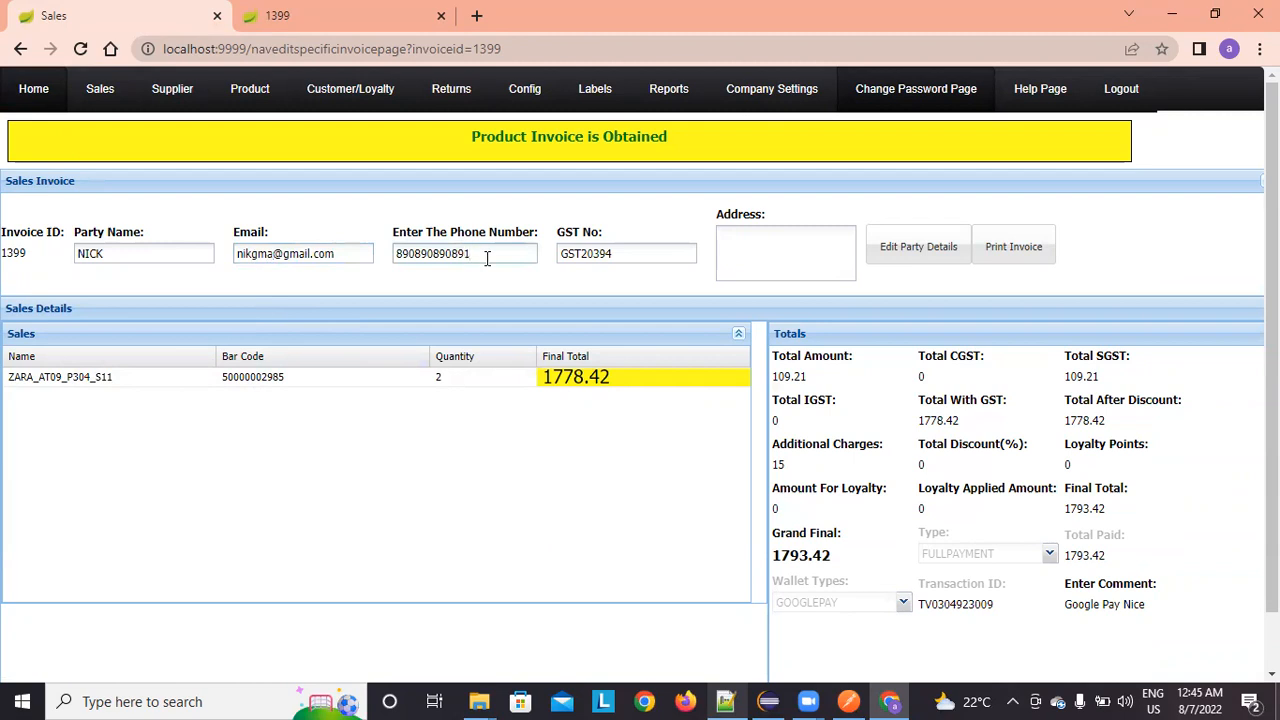
click(651, 258)
text(899)
click(779, 240)
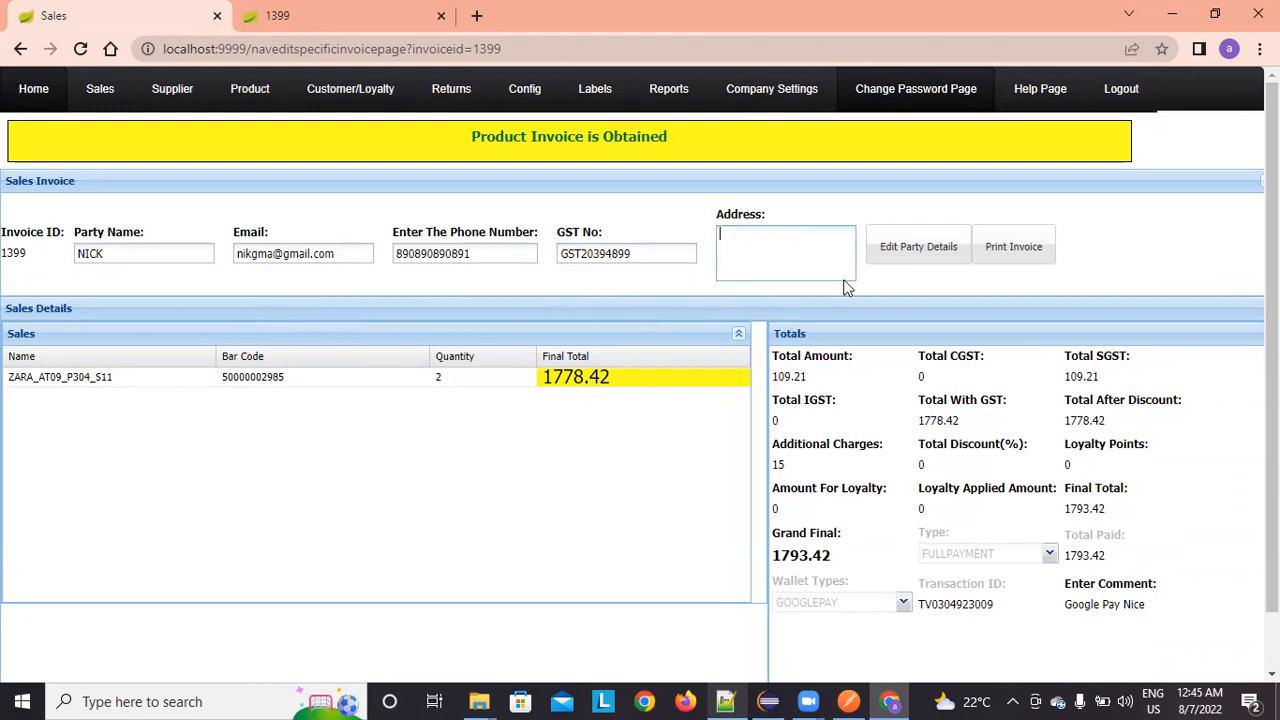
click(908, 262)
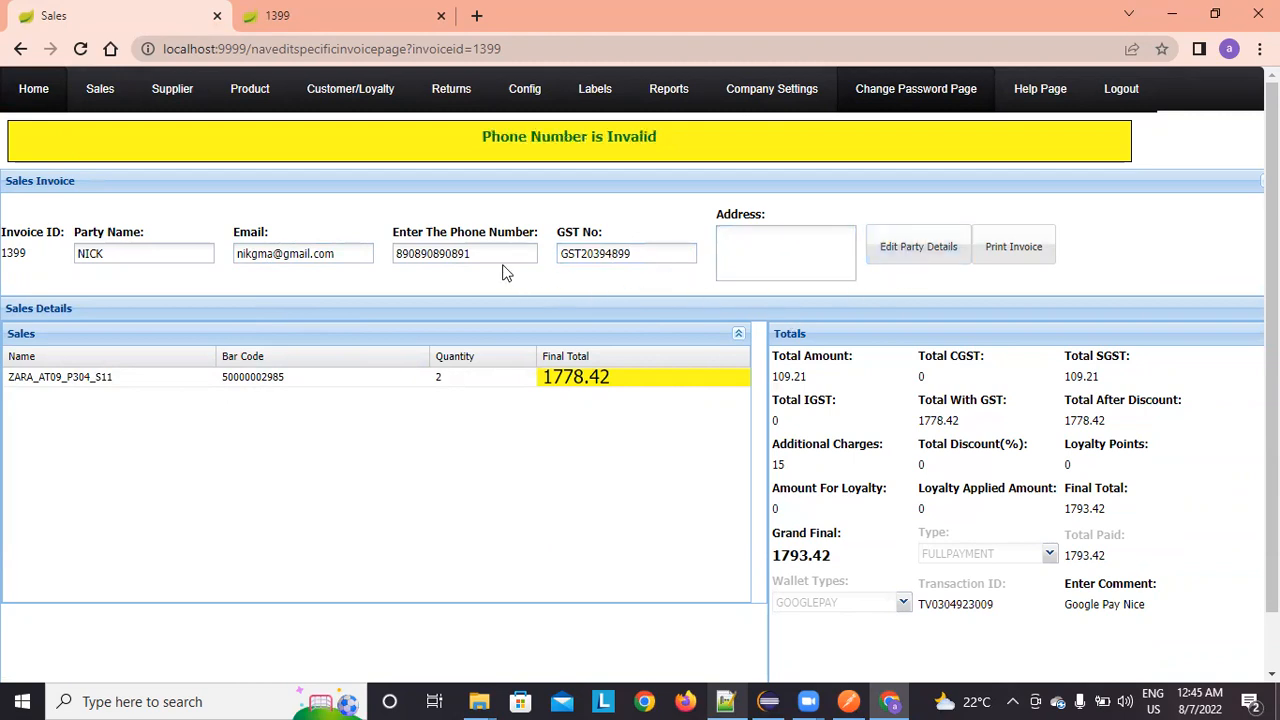
Step: Trim the extra digits from the rejected phone number, save, and open the updated invoice PDF
click(473, 255)
click(908, 249)
click(396, 254)
key(shift+Right)
key(shift+Right)
key(shift+Right)
key(shift+Right)
key(shift+Right)
key(shift+Right)
key(shift+Right)
key(shift+Right)
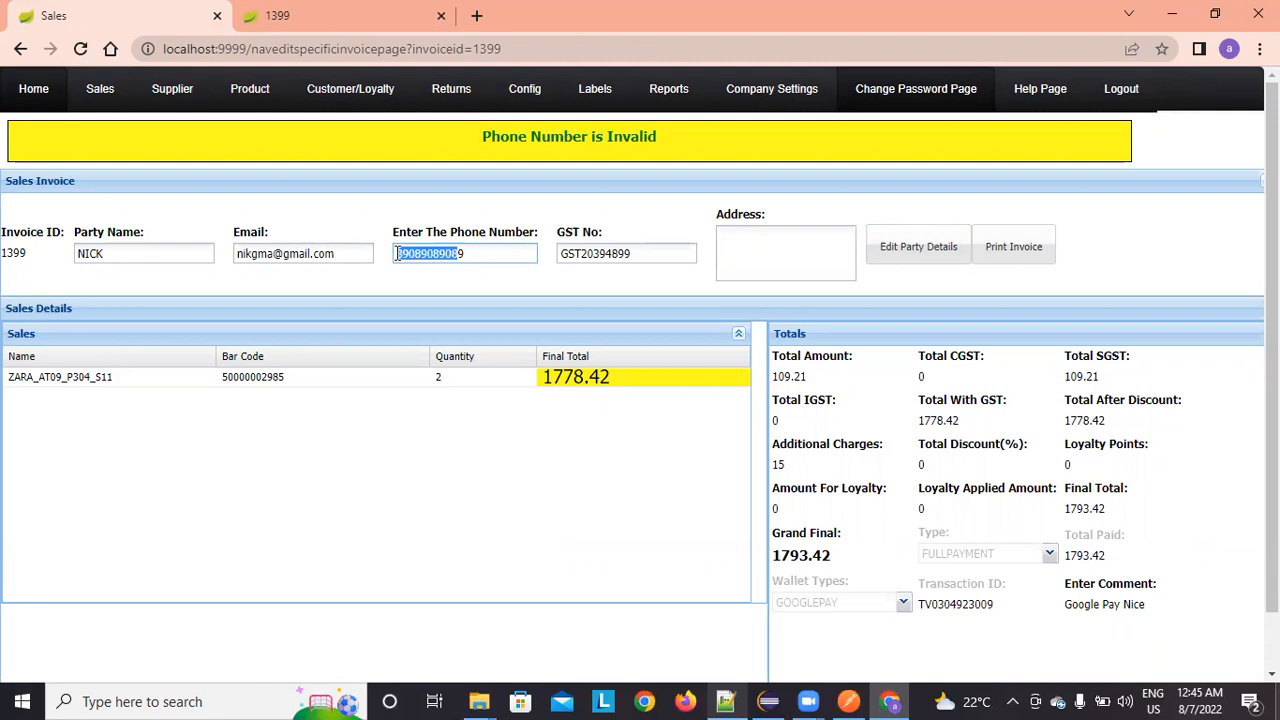
key(Right)
click(909, 251)
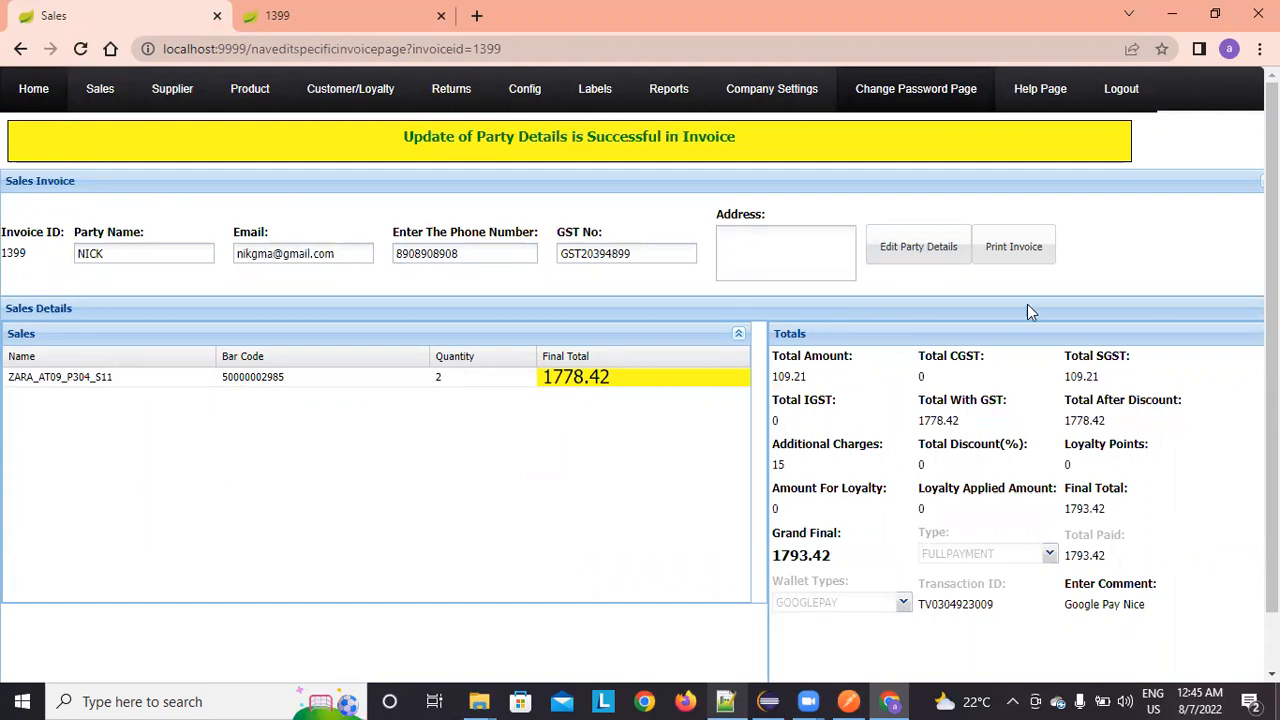
click(1008, 250)
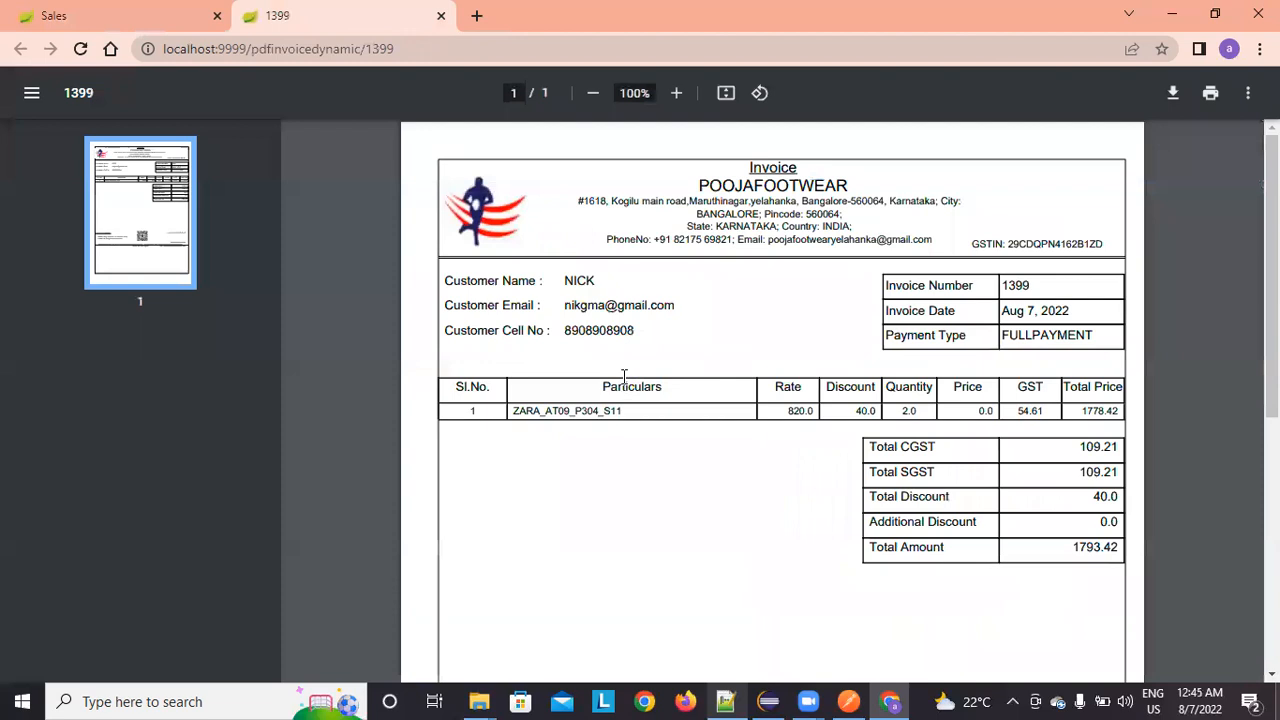
Step: Return to the Sales tab and open the sales invoice list via Sales > View Sales
click(108, 10)
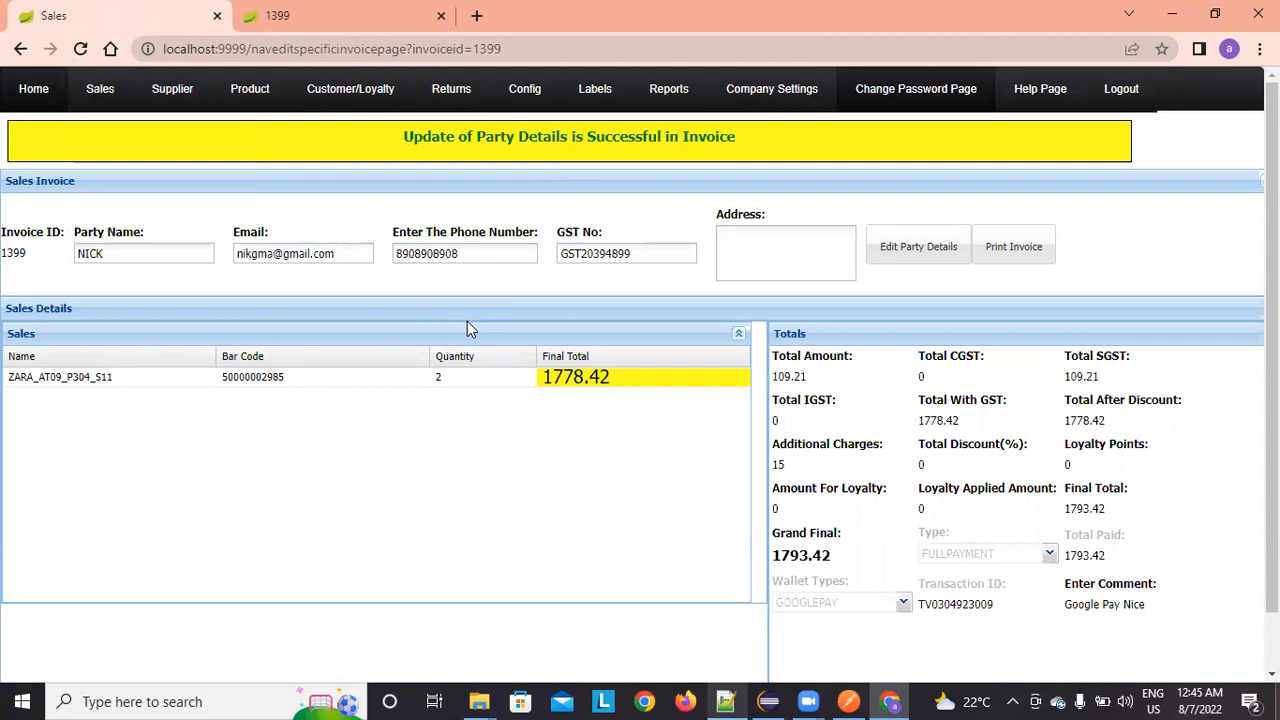
mouse_move(85, 88)
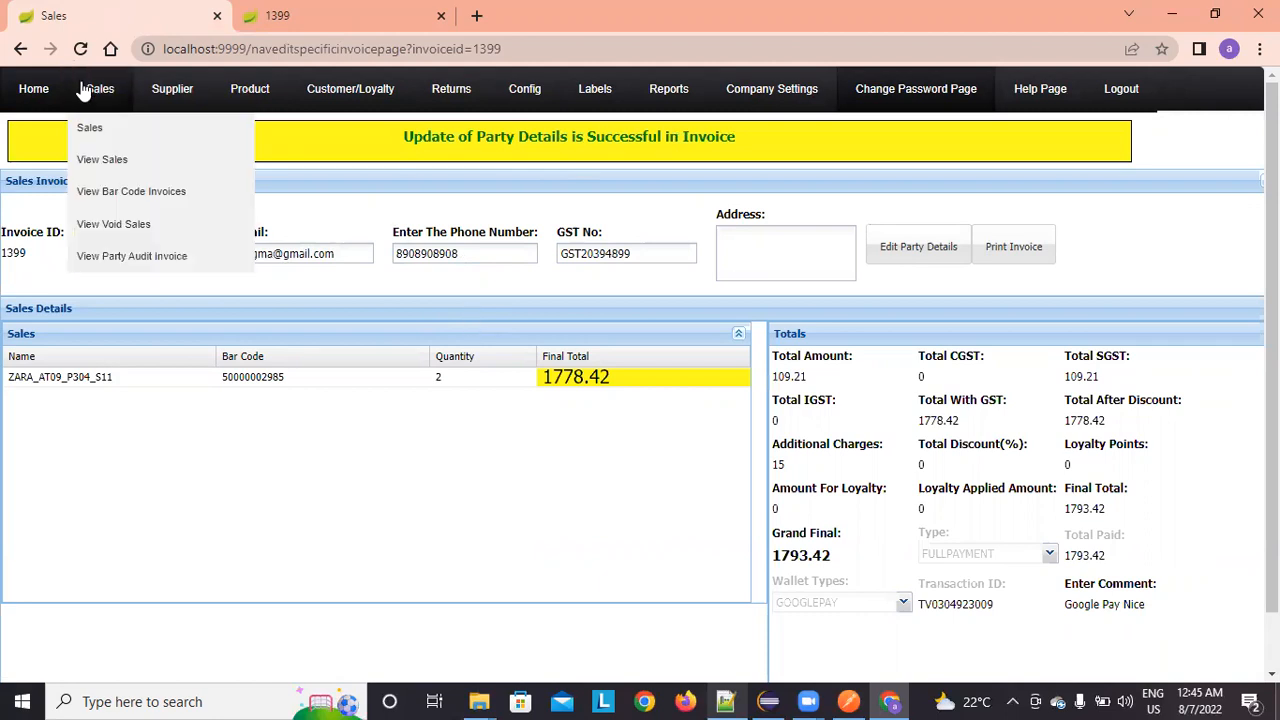
click(116, 161)
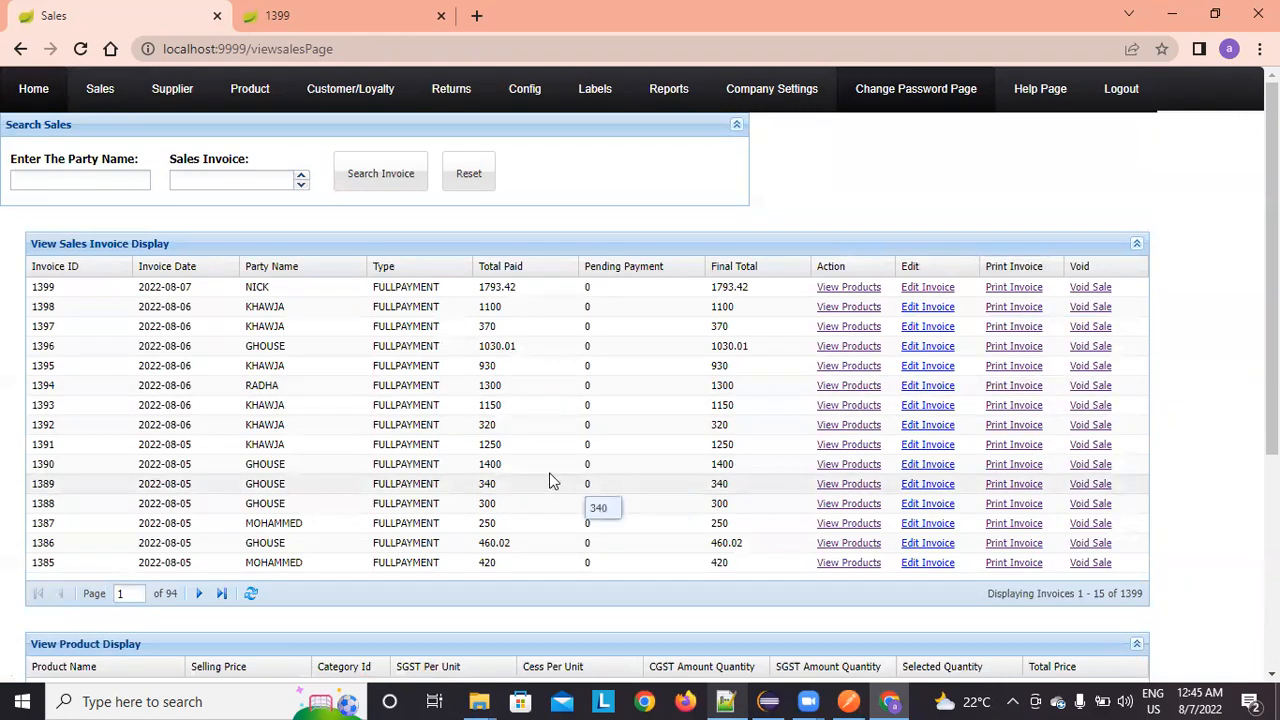
Step: Check the newest stock log entries for invoice 1399's ZARA sale, then return home
mouse_move(240, 96)
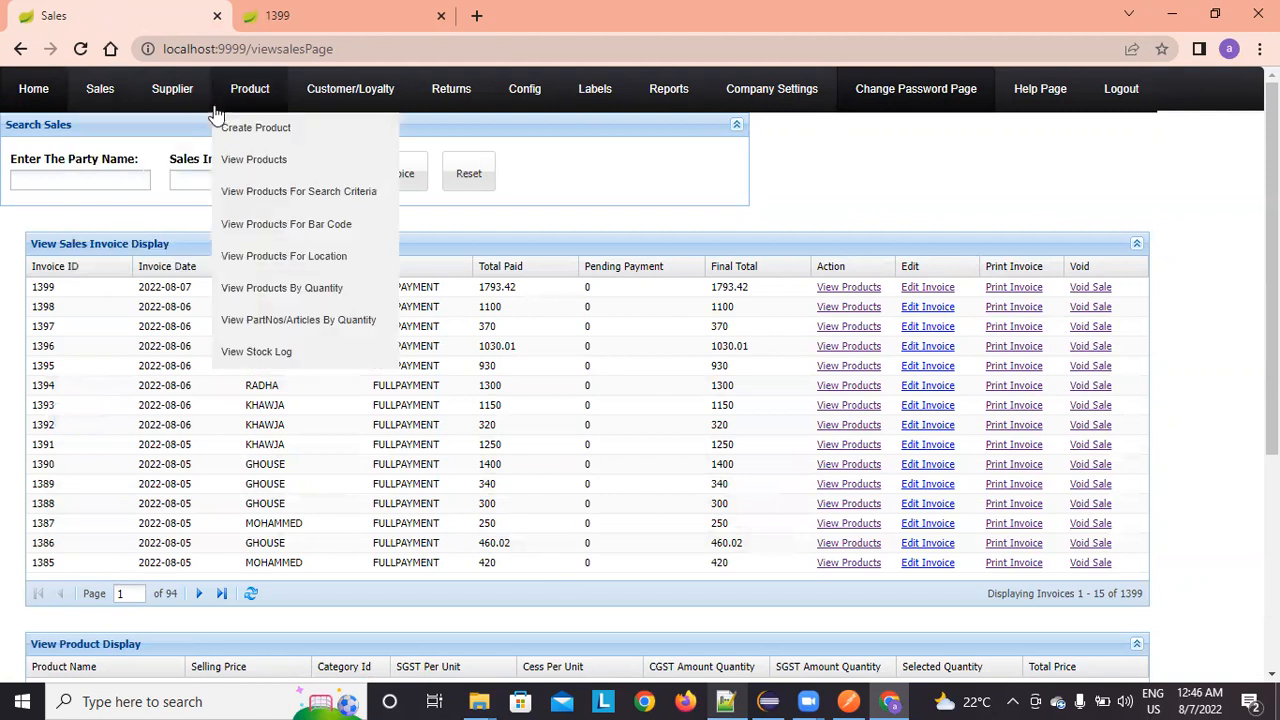
click(300, 353)
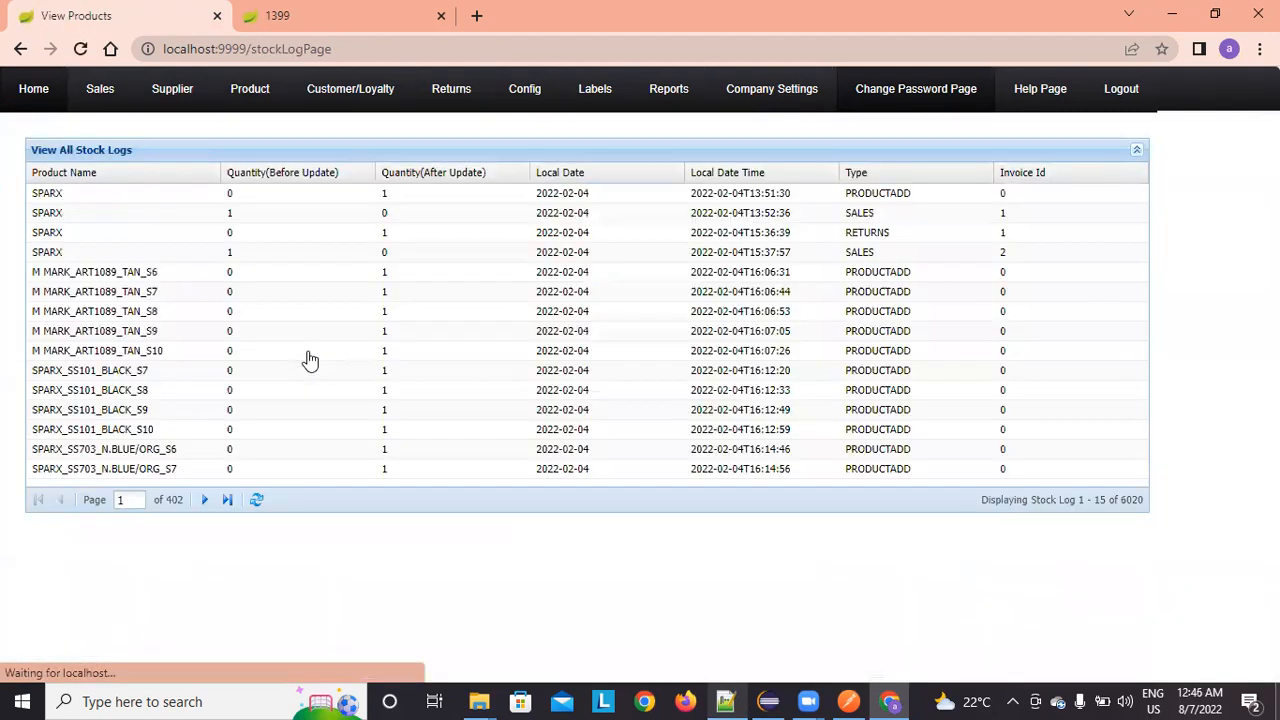
click(228, 500)
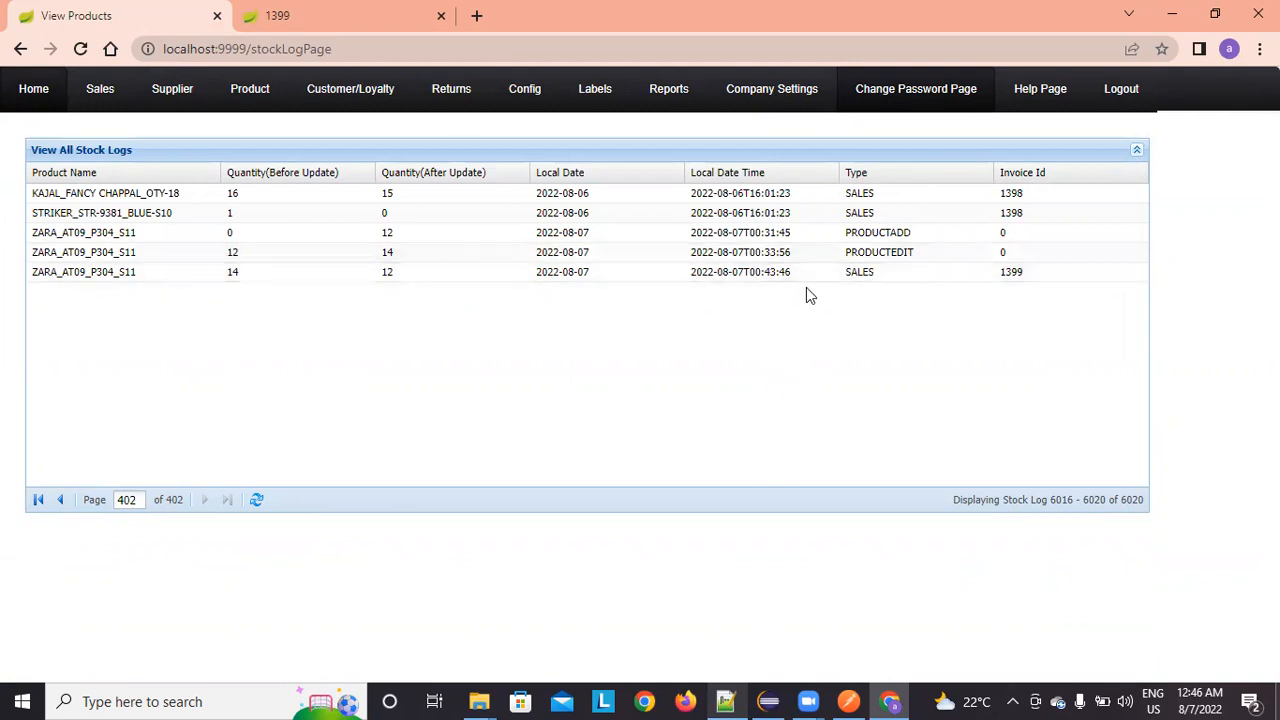
click(35, 95)
mouse_move(107, 96)
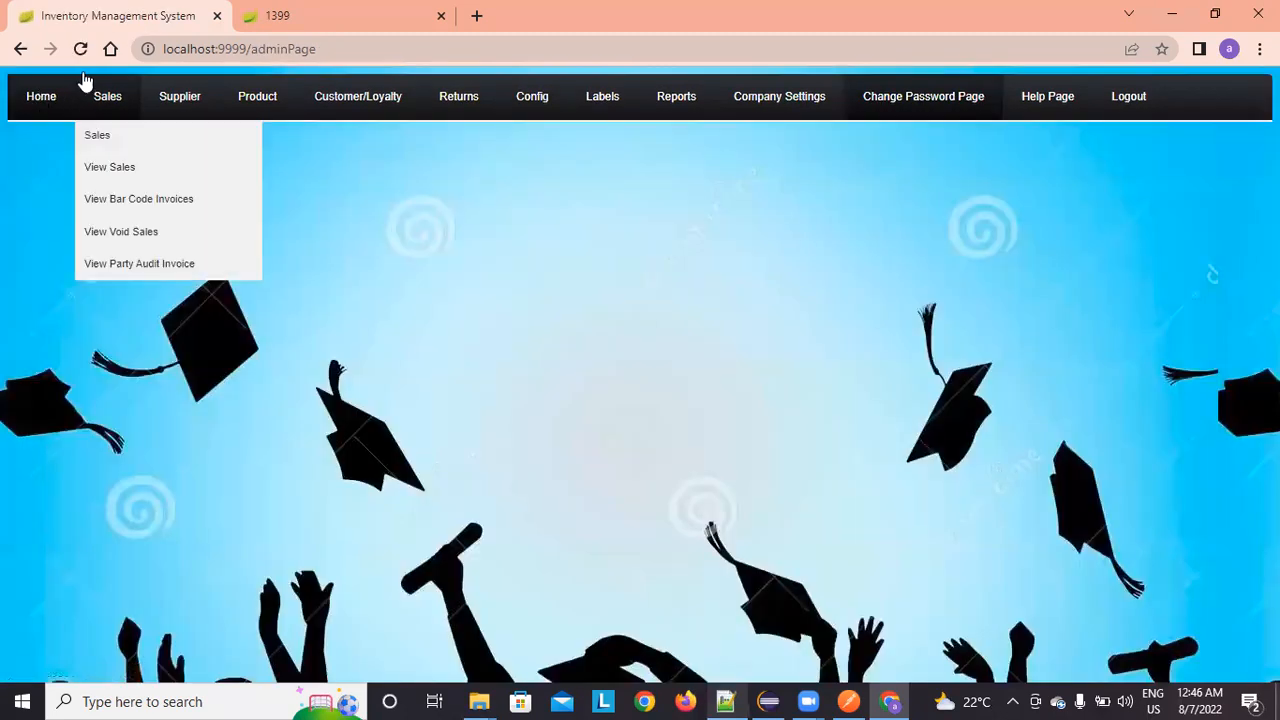
Step: Open the blank new-sale form from the Sales menu, after briefly opening the bar-code invoice search
click(124, 200)
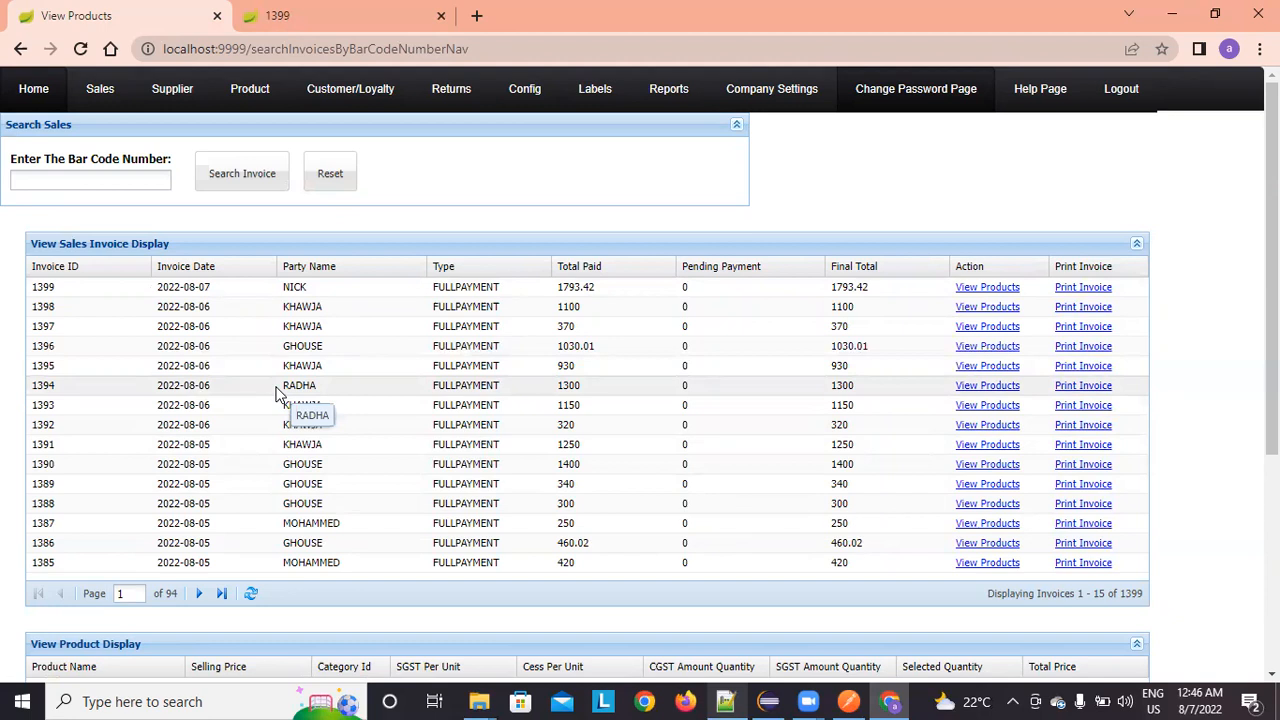
mouse_move(100, 93)
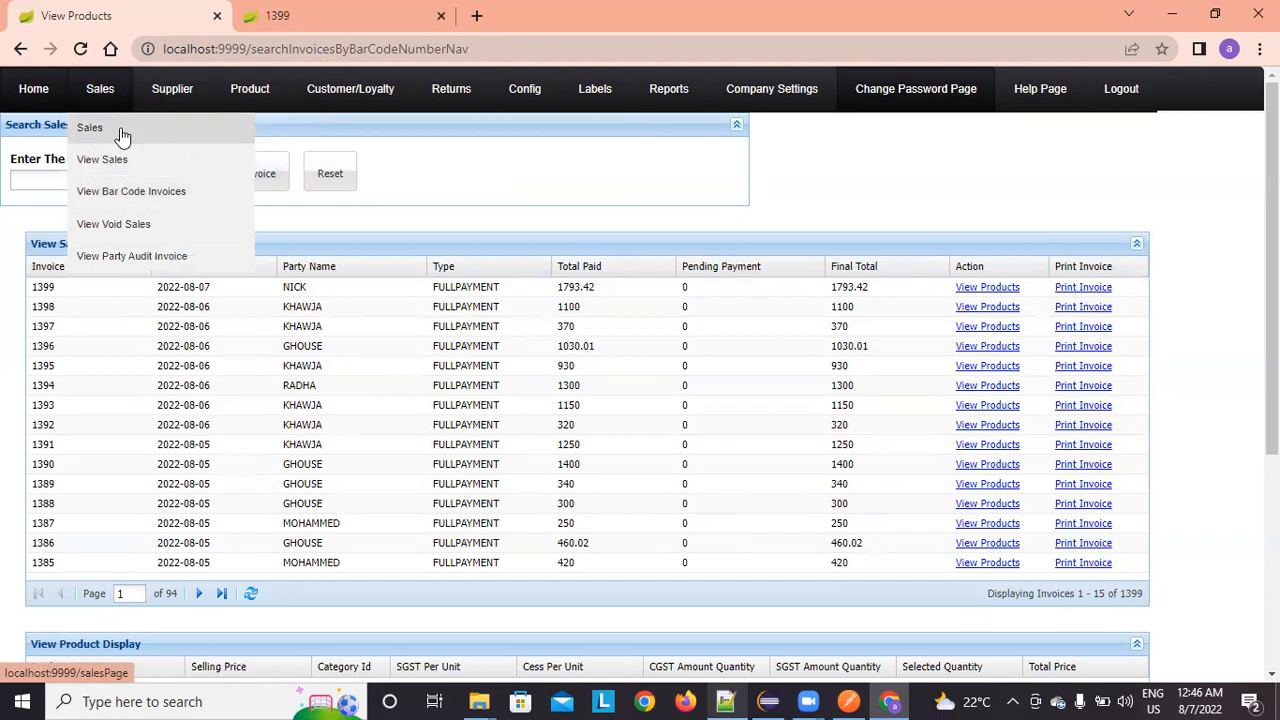
click(121, 135)
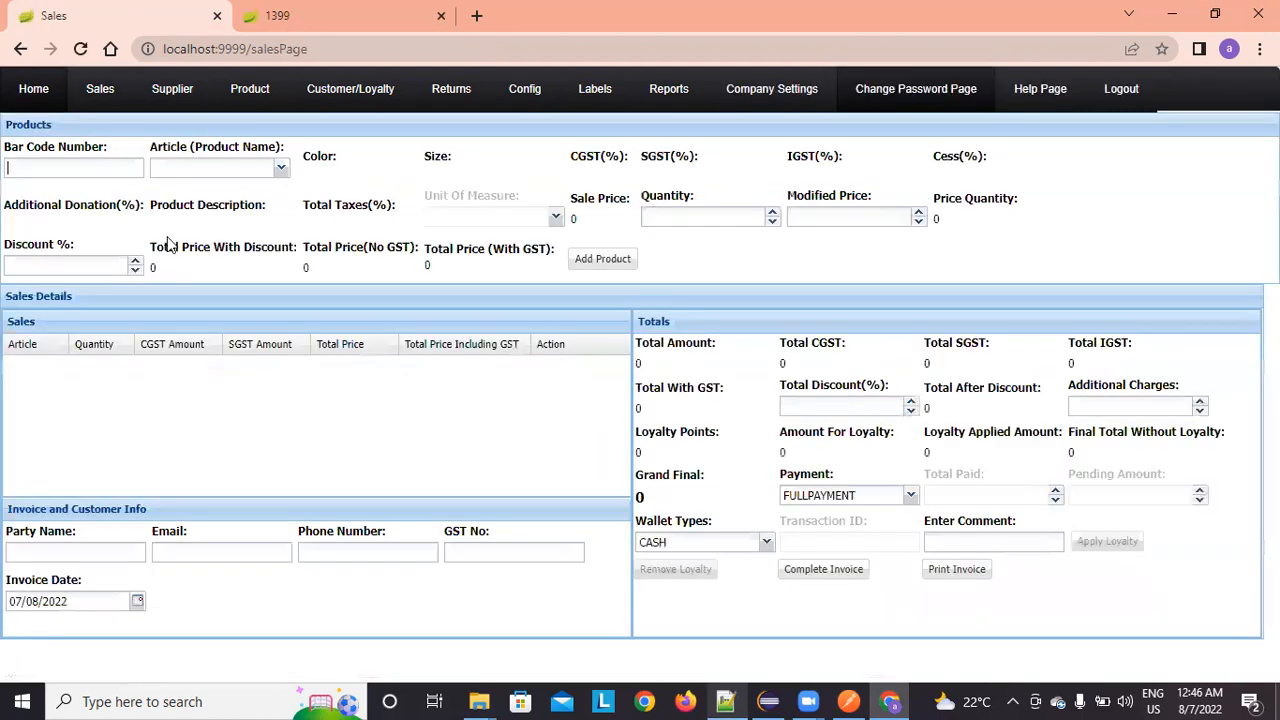
mouse_move(330, 100)
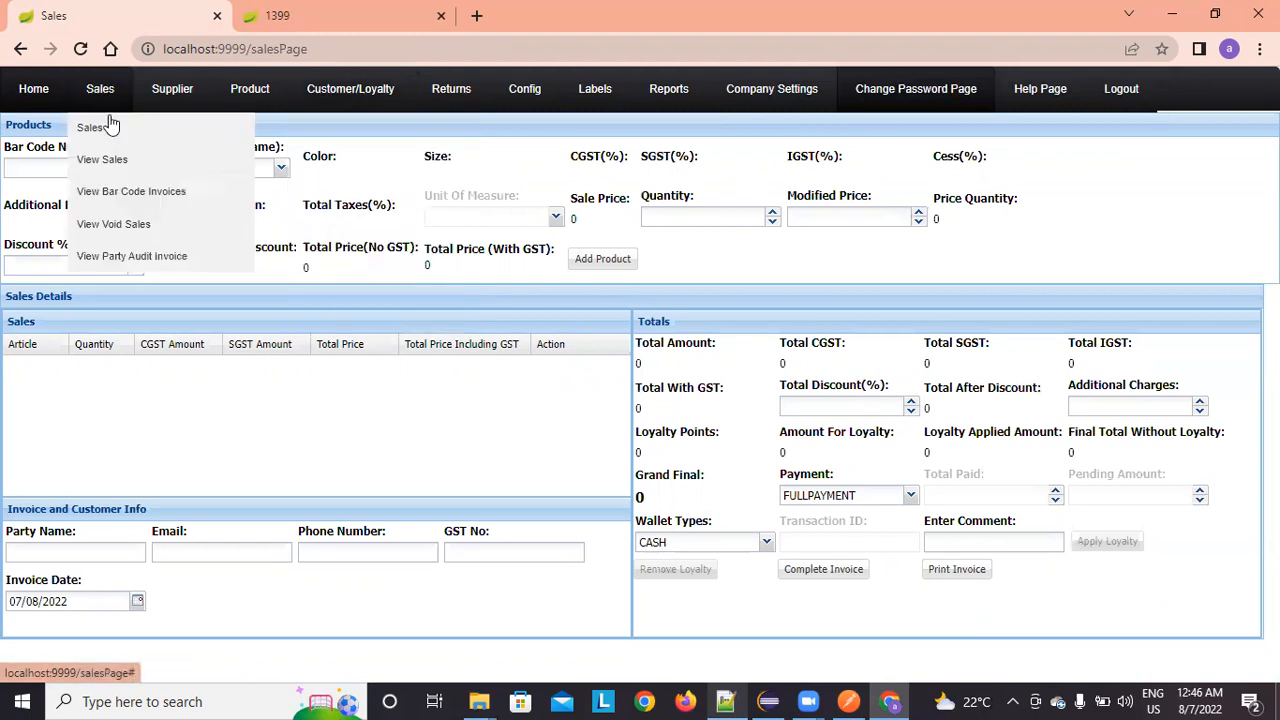
Step: Void invoice 1399 from the View Sales list and open the voided sales list
click(110, 177)
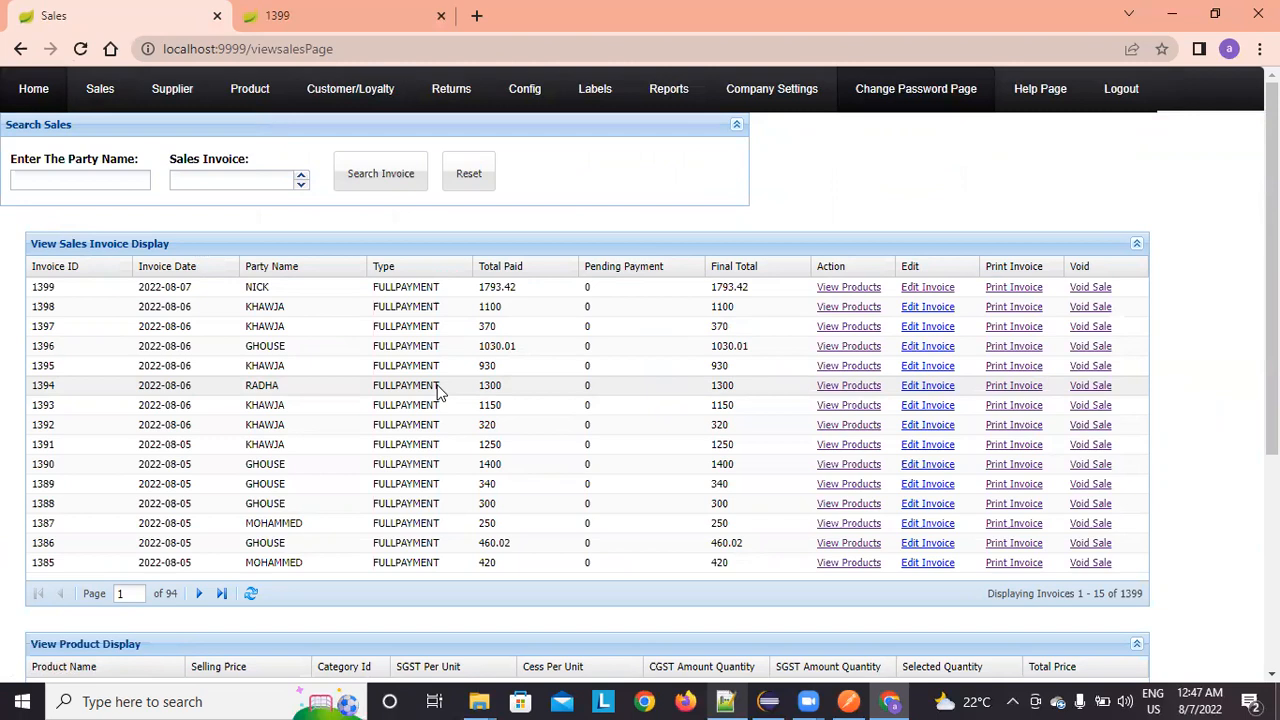
click(1086, 290)
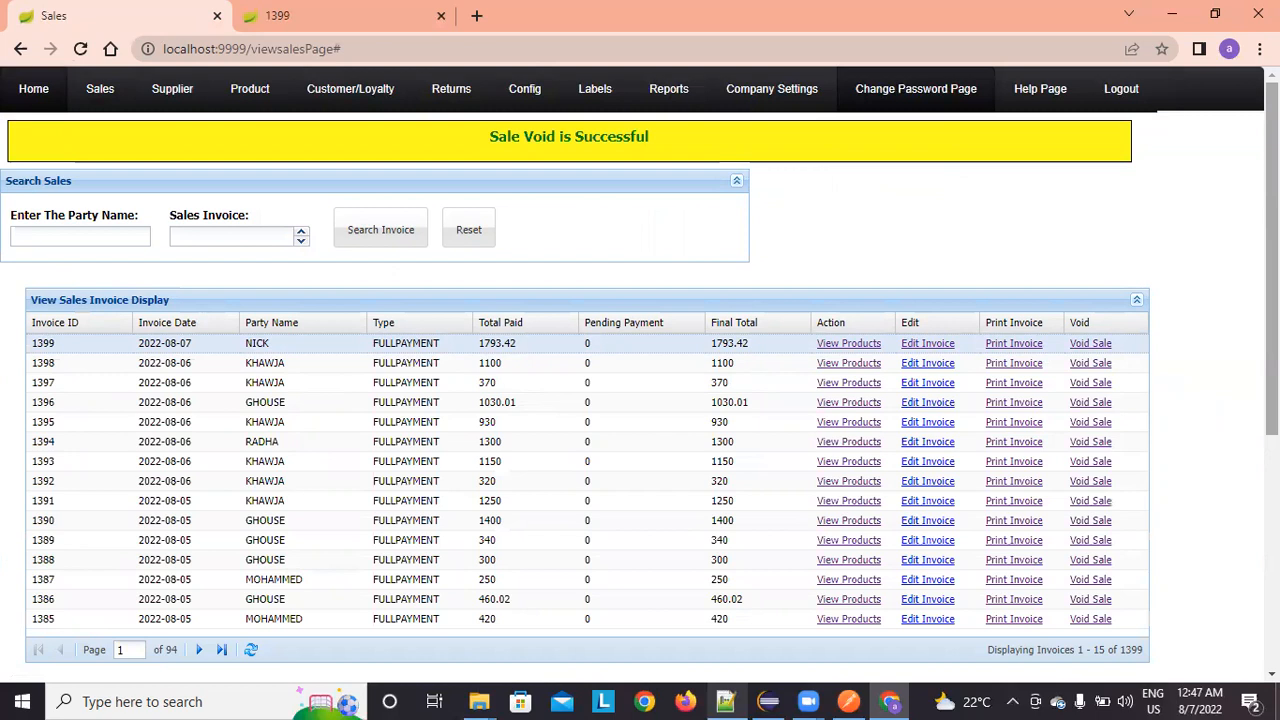
mouse_move(82, 84)
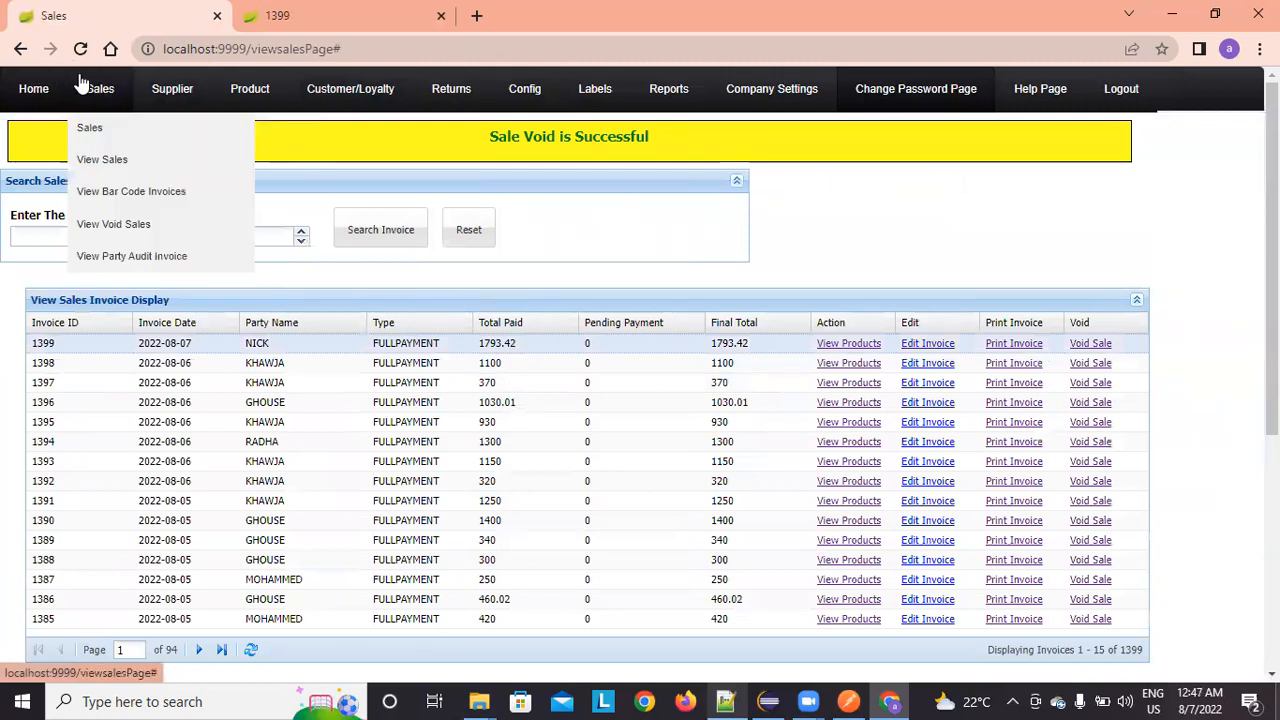
click(145, 225)
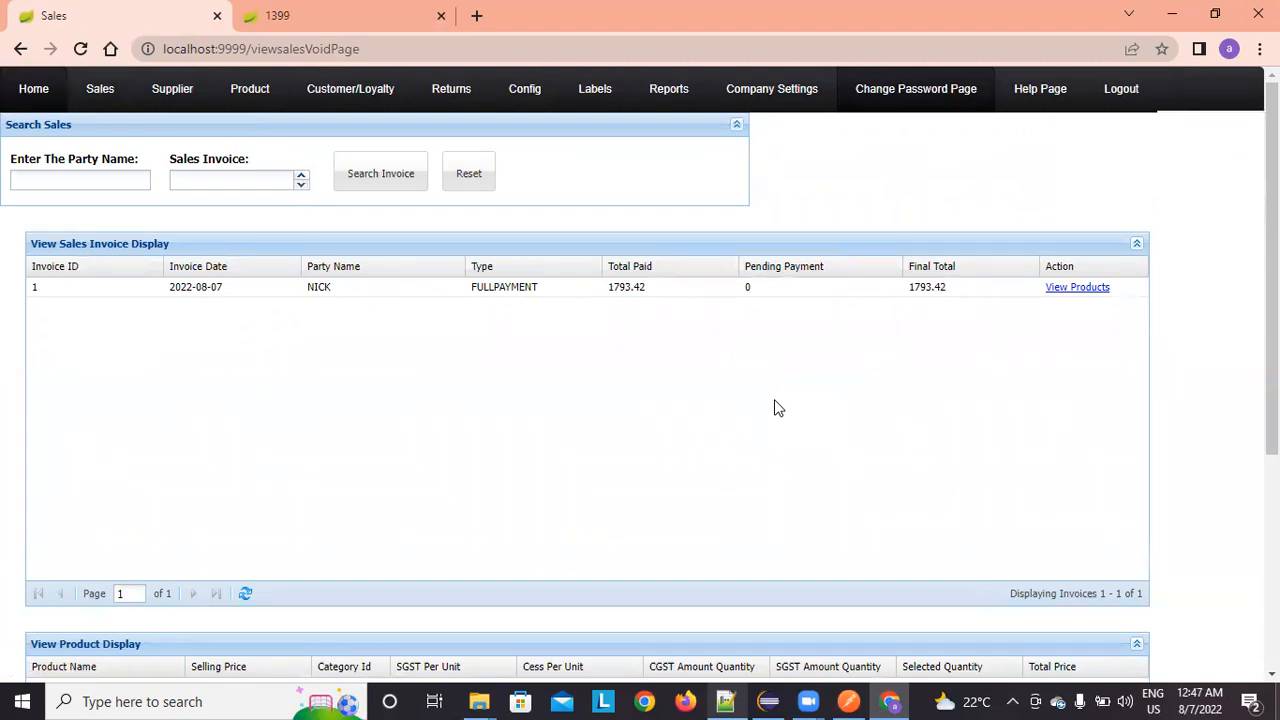
Step: Review the voided 1793.42 invoice's item ZARA_AT09_P304_S11, quantity 2 at 820, then open the stock log
scroll(778, 408, down, 2)
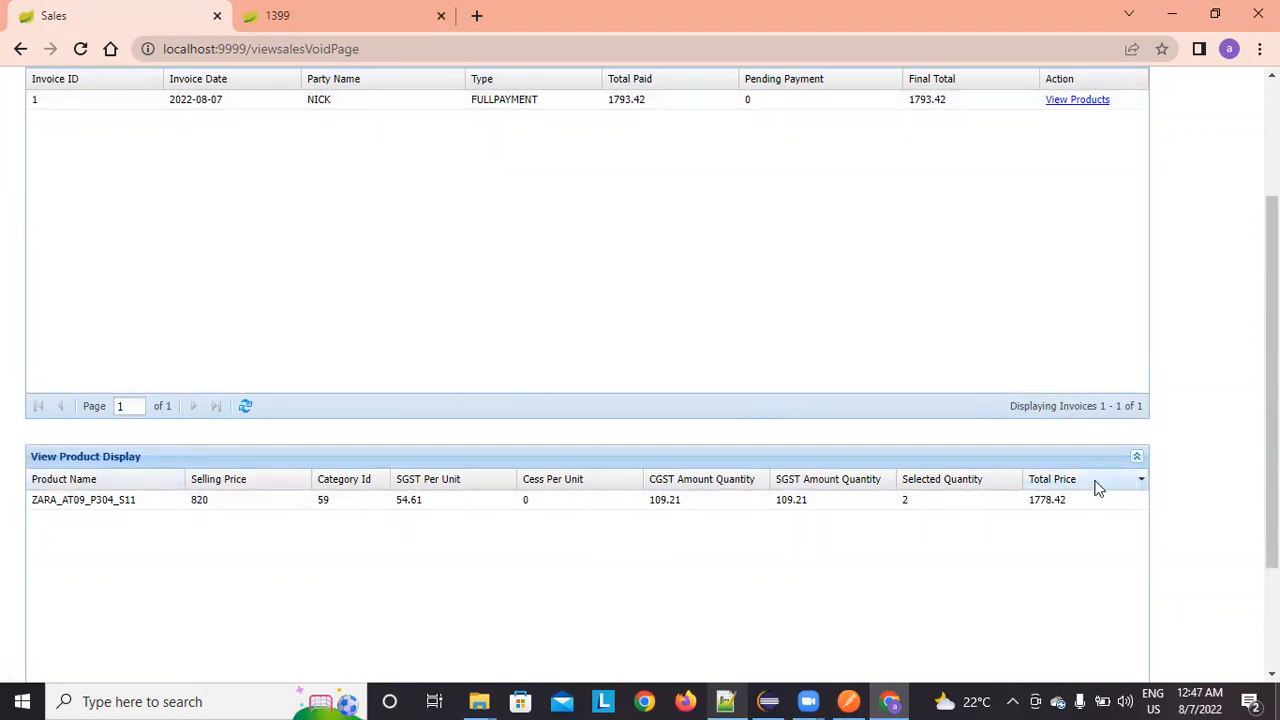
scroll(857, 446, up, 2)
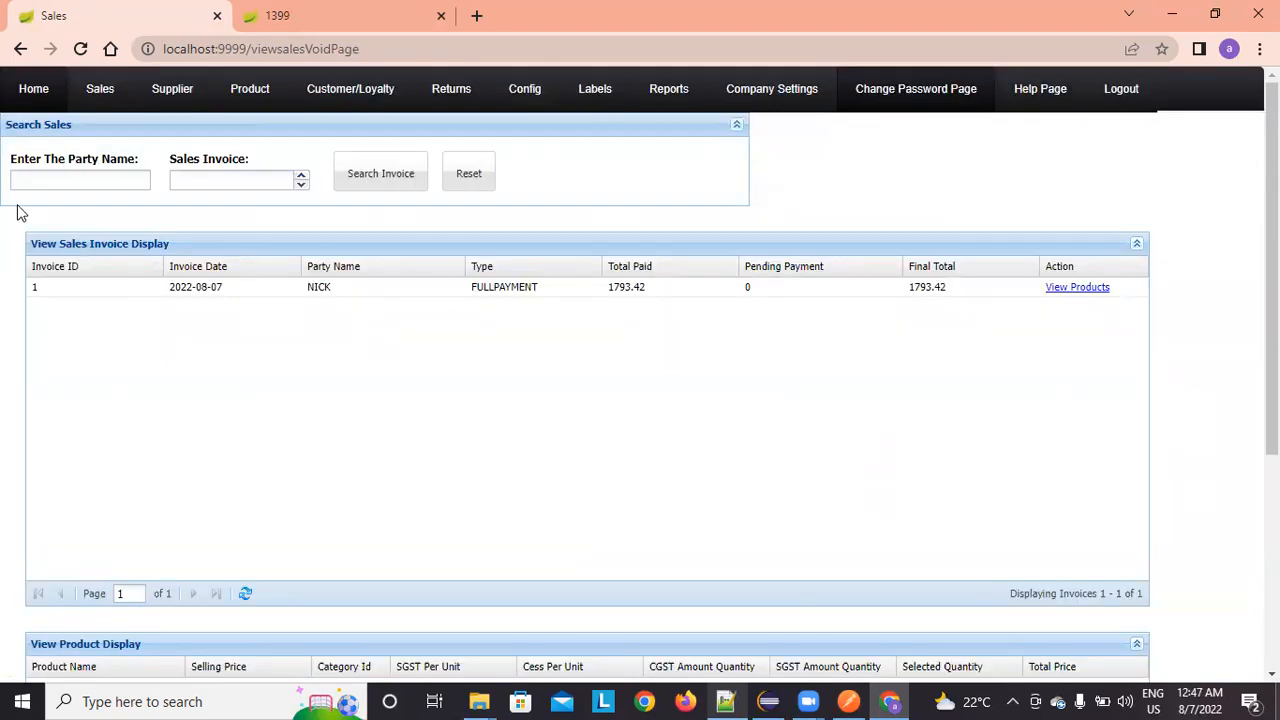
mouse_move(241, 96)
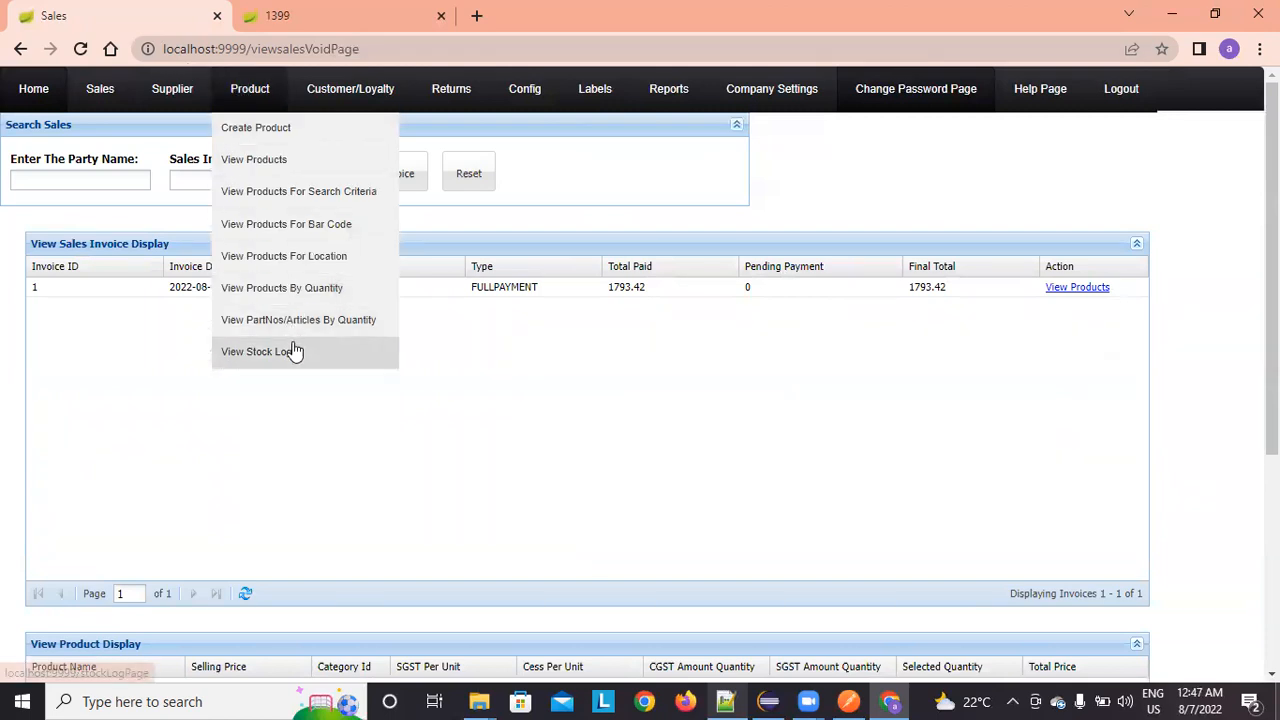
click(292, 351)
Step: Confirm the VOID entry for 1399 on the last stock log page, then open the party audit for invoice 1399
click(229, 499)
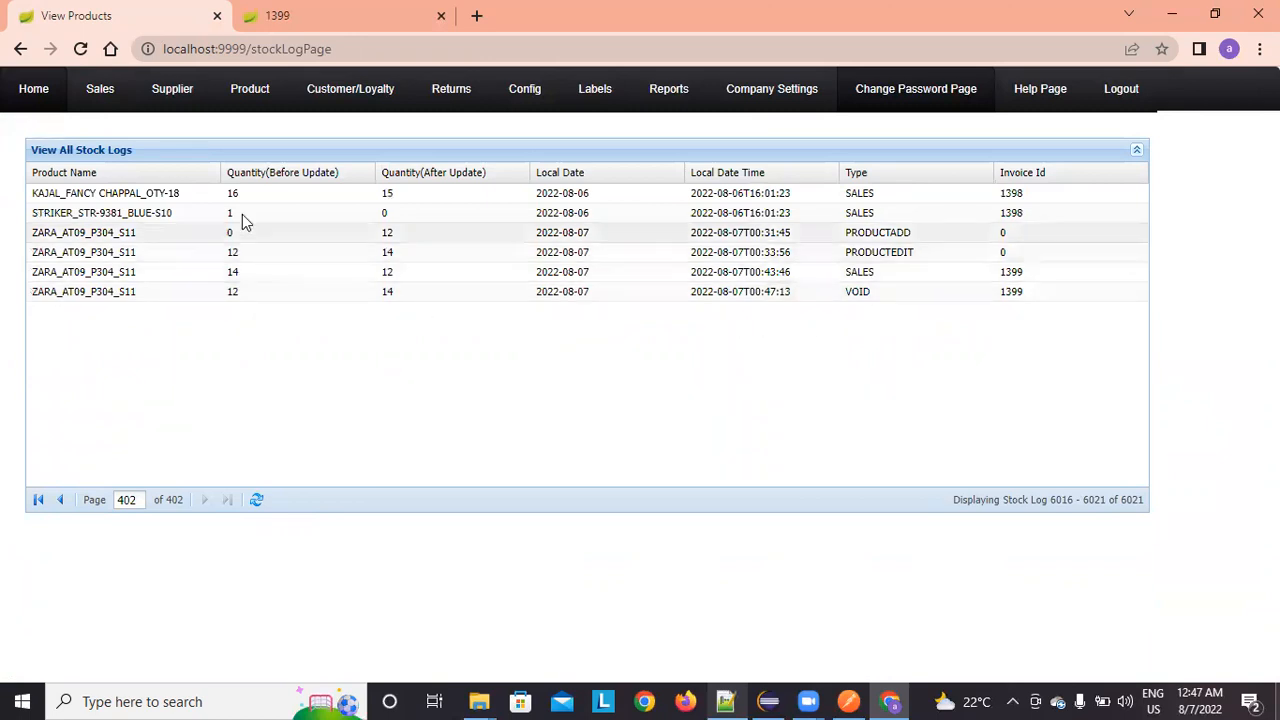
mouse_move(104, 98)
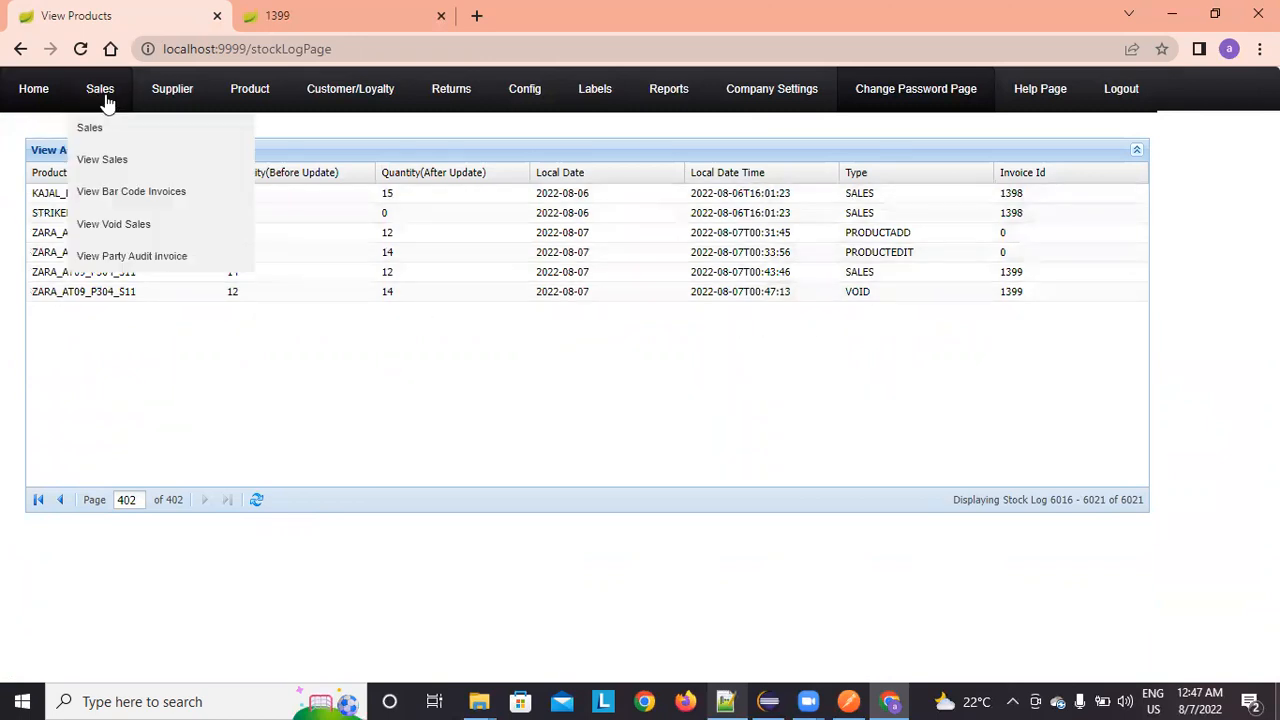
click(132, 262)
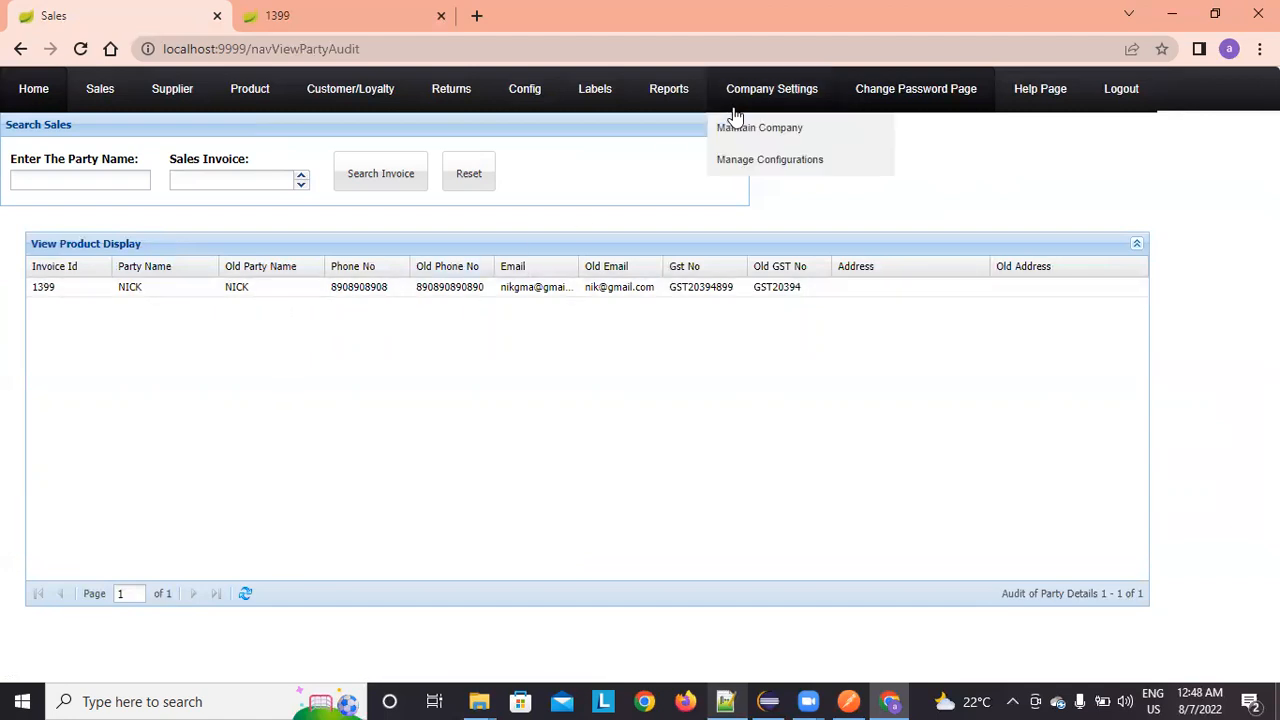
Step: Generate the sales report for 06/08/2022–07/08/2022 and check the final sales of 4900.01
mouse_move(652, 105)
click(663, 128)
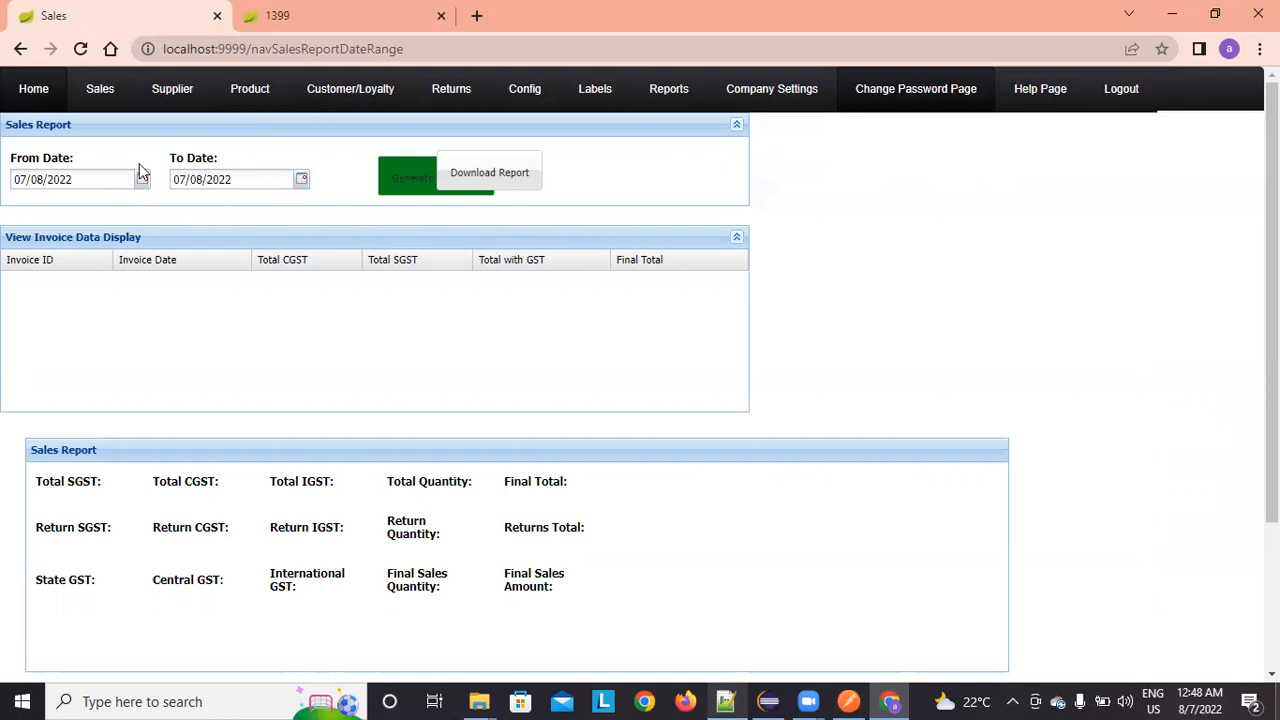
click(400, 192)
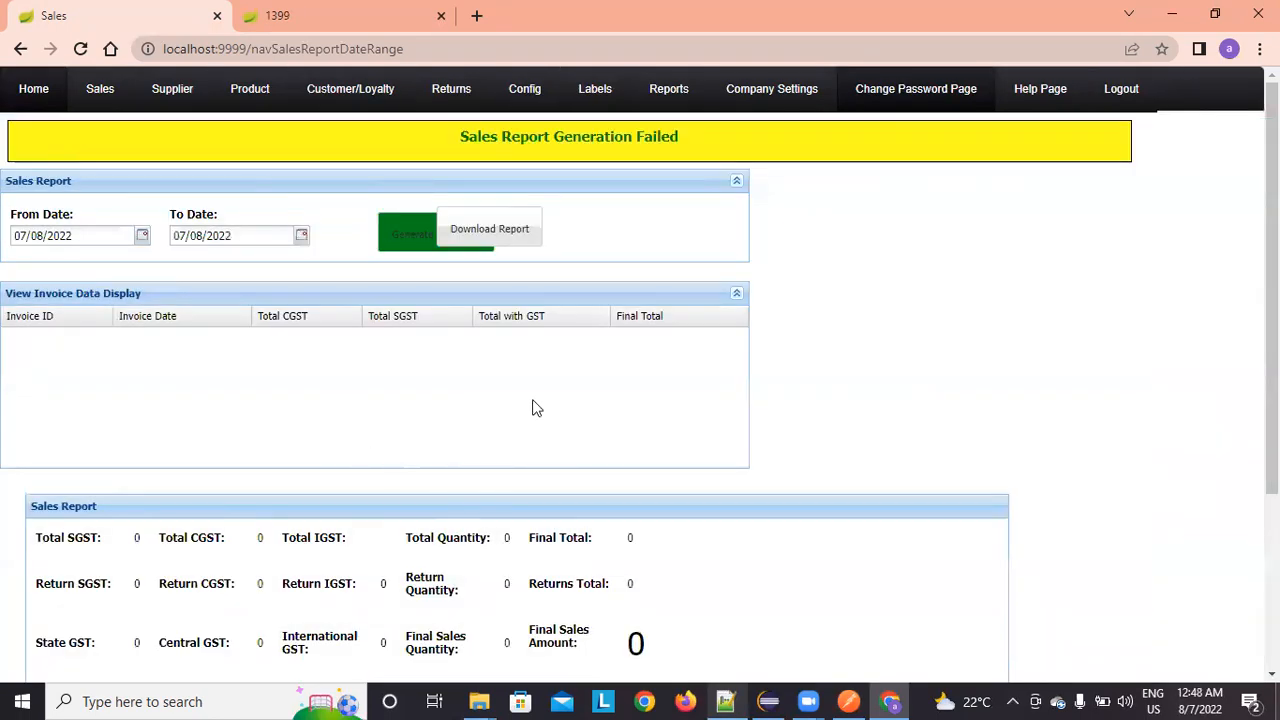
click(143, 236)
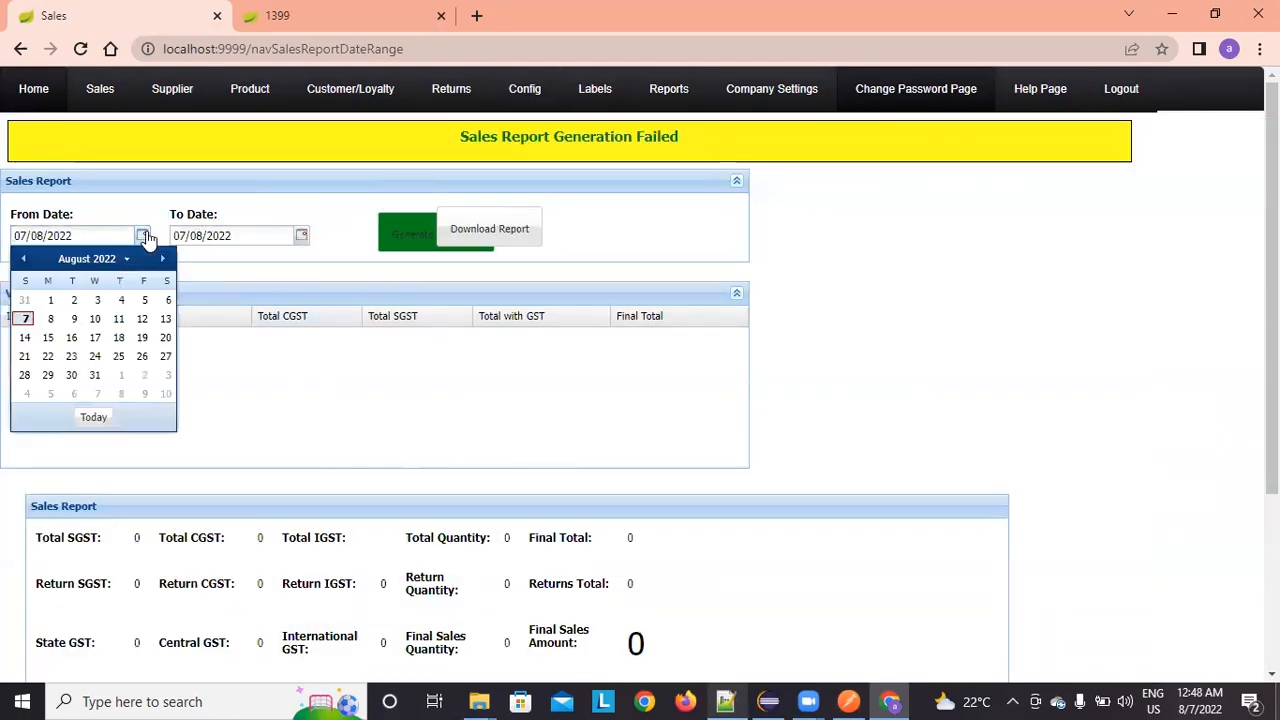
click(166, 301)
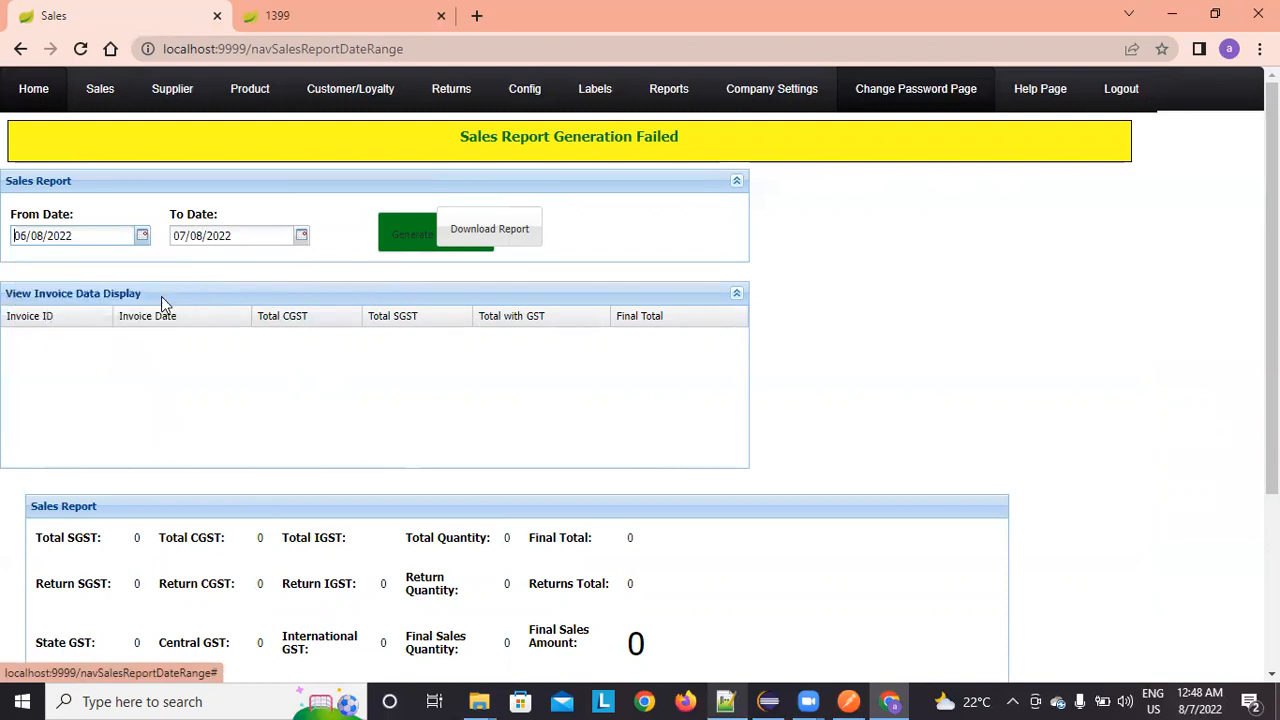
click(400, 240)
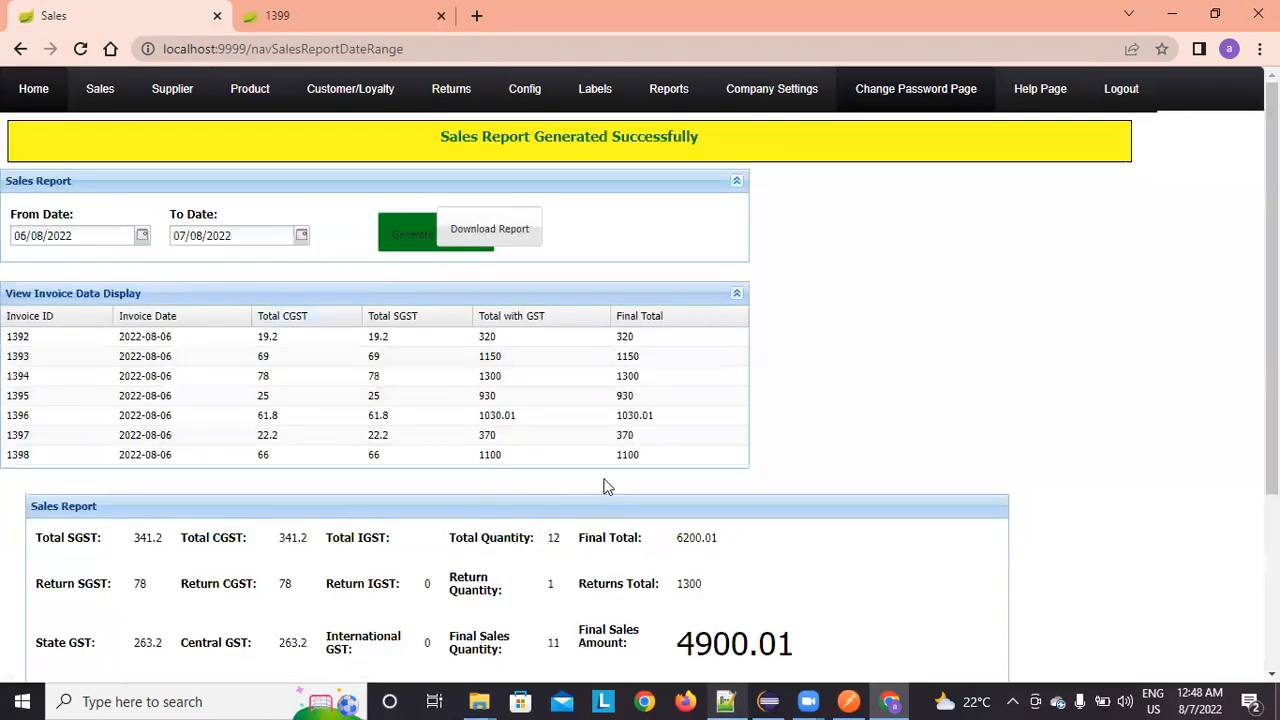
scroll(397, 364, down, 1)
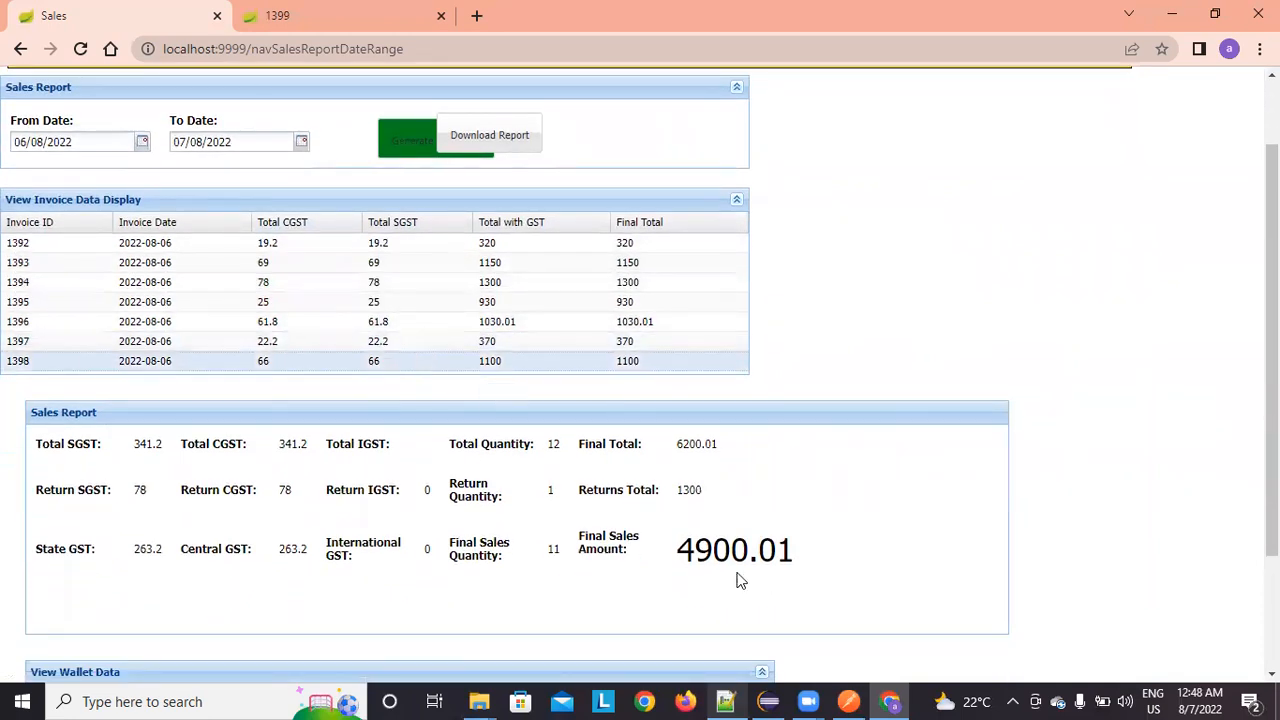
drag(683, 550, 832, 583)
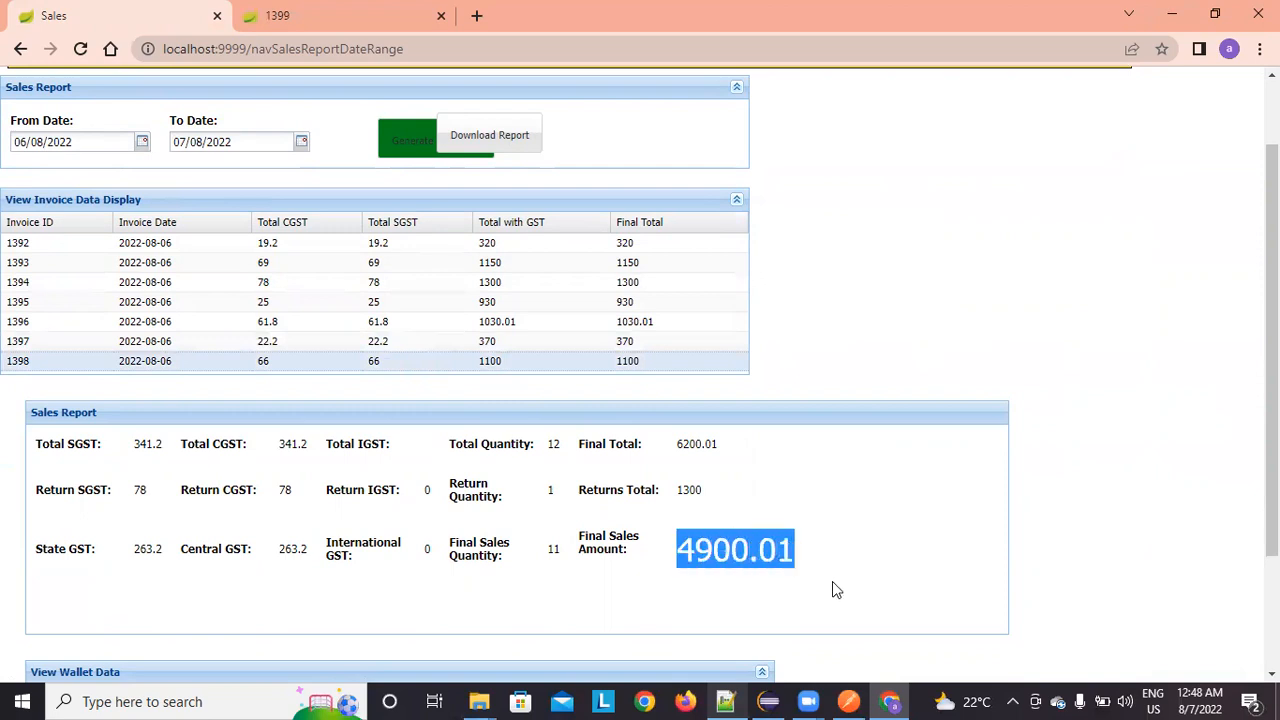
Step: Download the sales report as a PDF and return to the home page
click(486, 156)
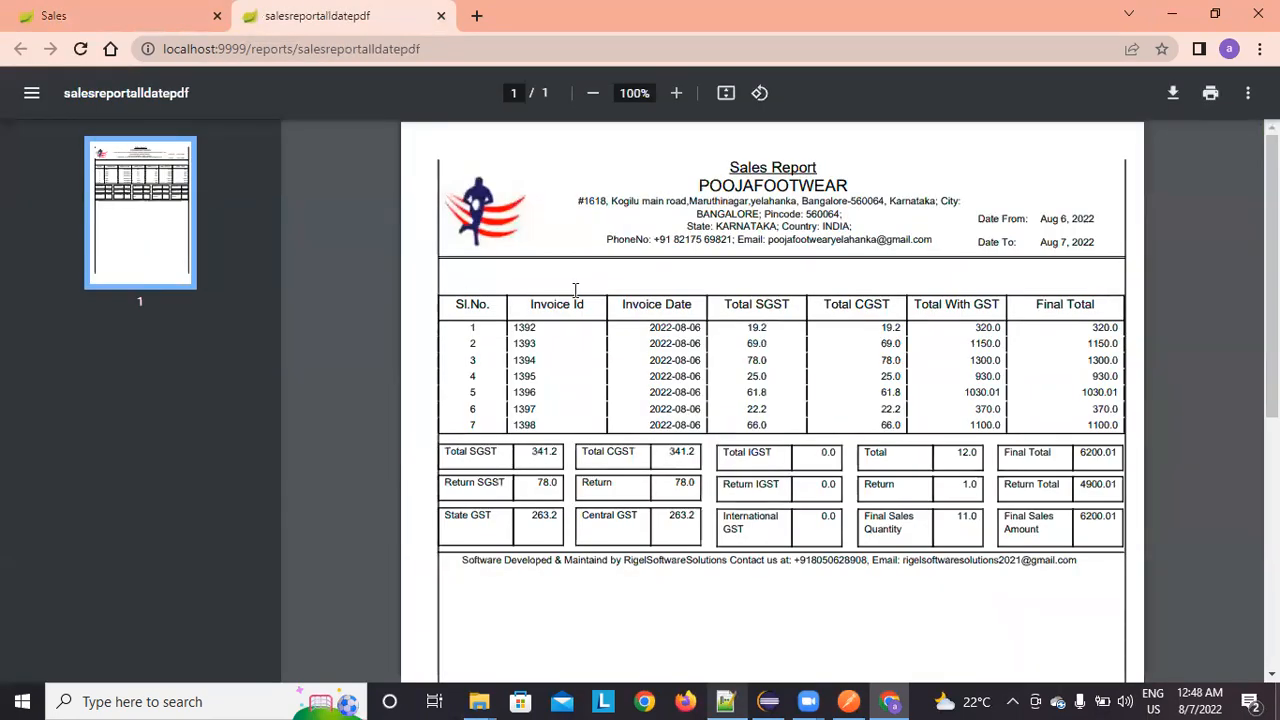
click(115, 20)
scroll(1189, 366, up, 1)
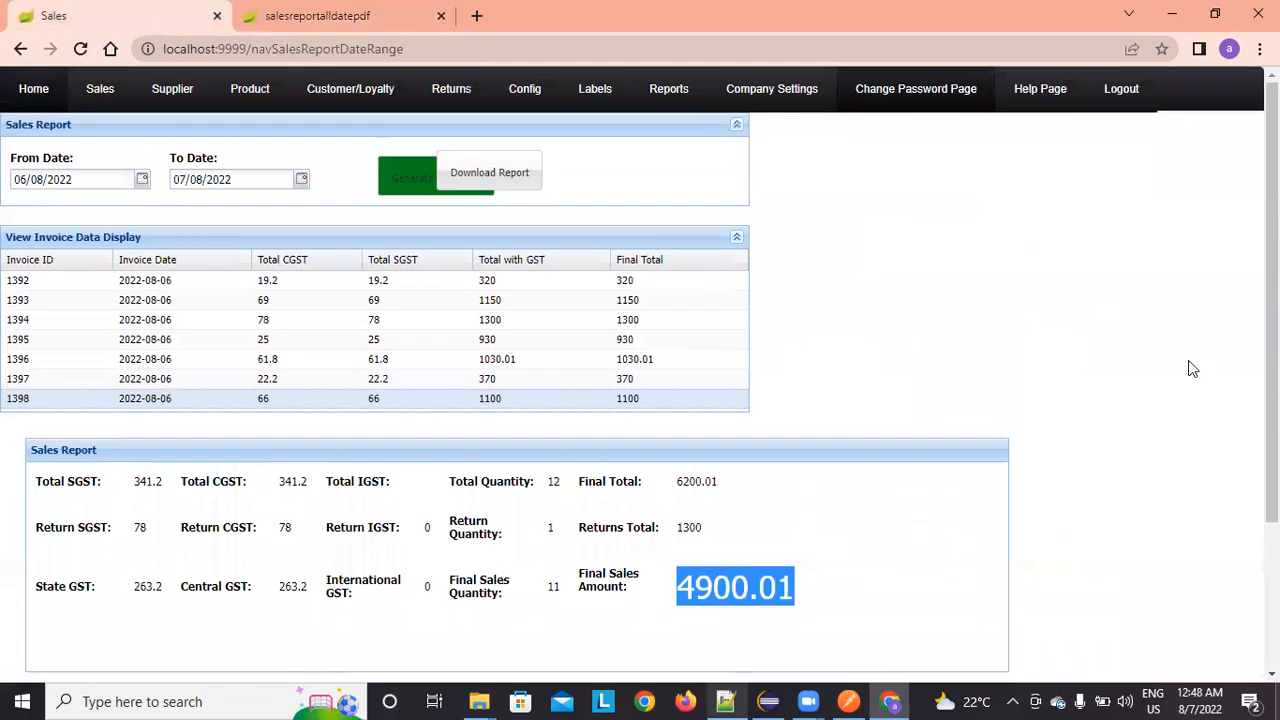
click(30, 105)
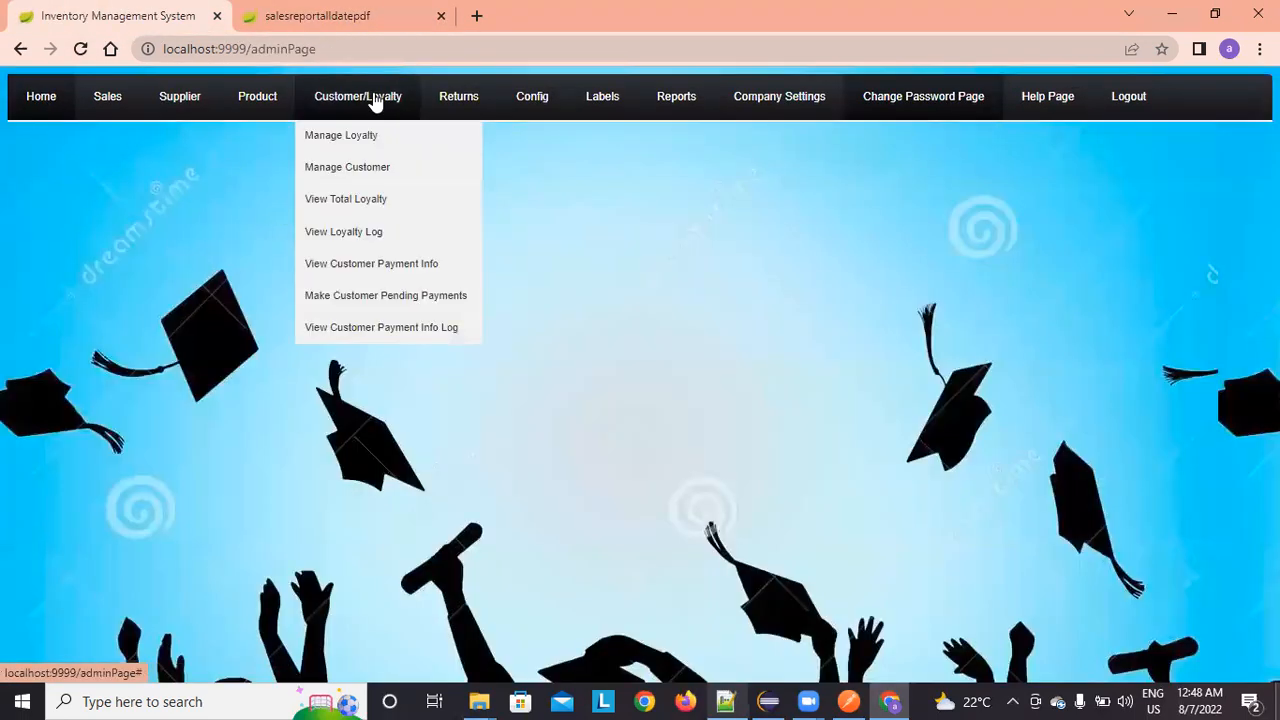
Step: Generate the purchase report and check totals: 2044 units, cost 549644, 614745 with GST
mouse_move(690, 101)
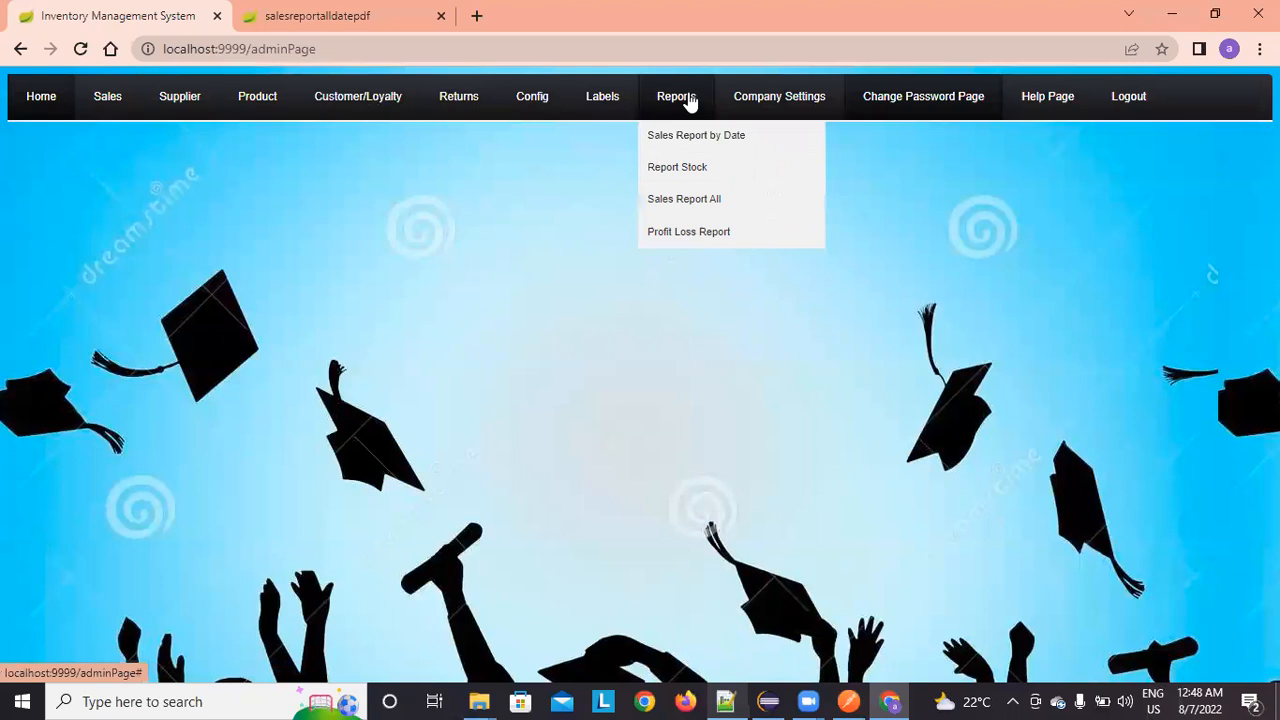
click(711, 182)
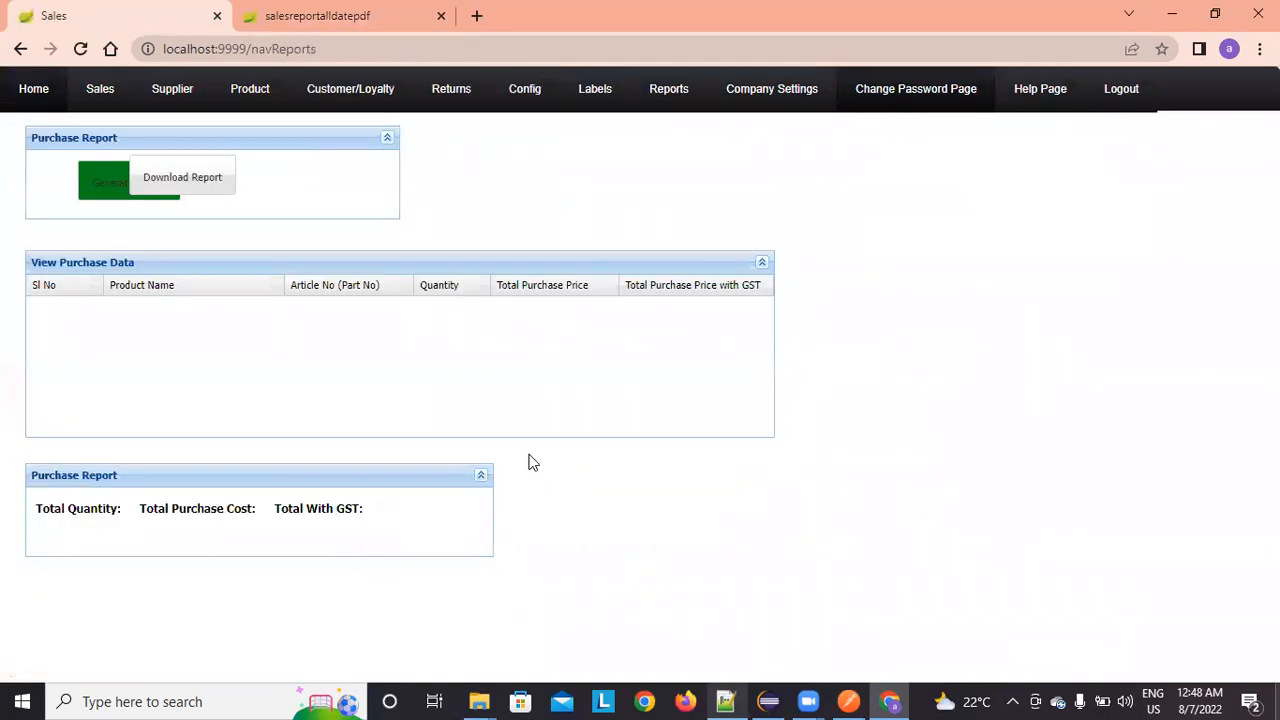
click(88, 185)
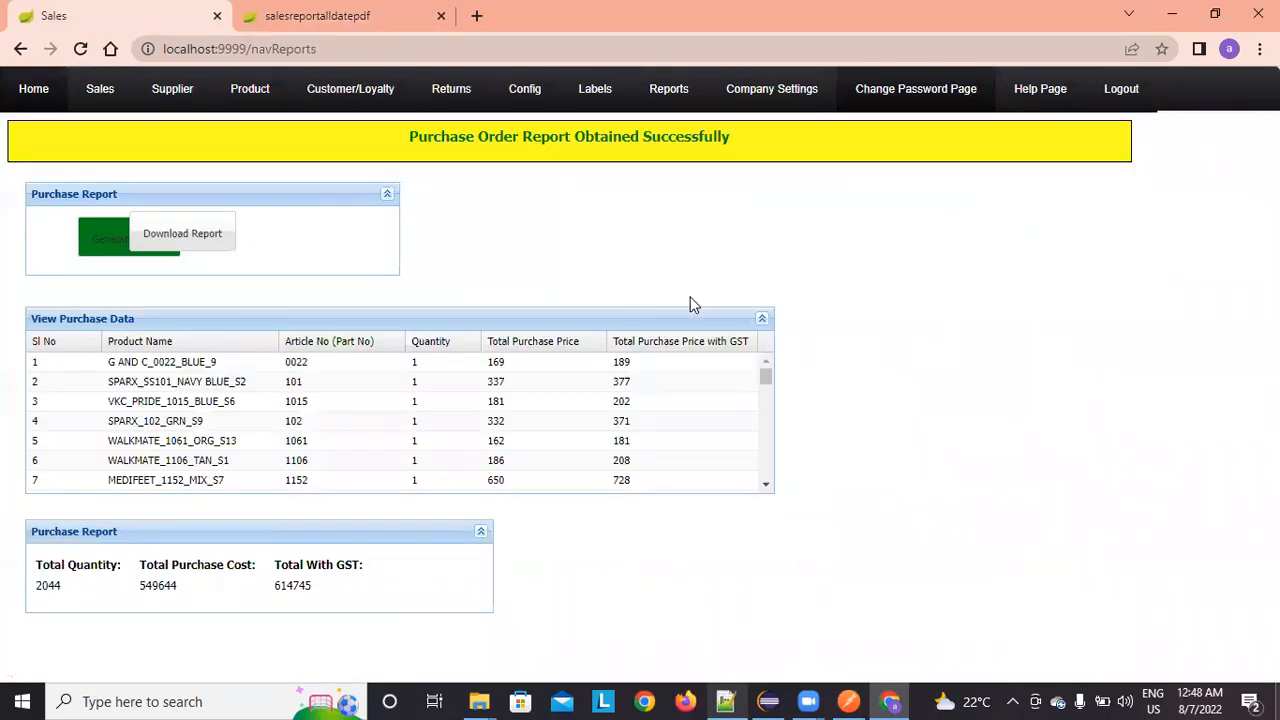
double_click(47, 585)
click(197, 655)
double_click(171, 588)
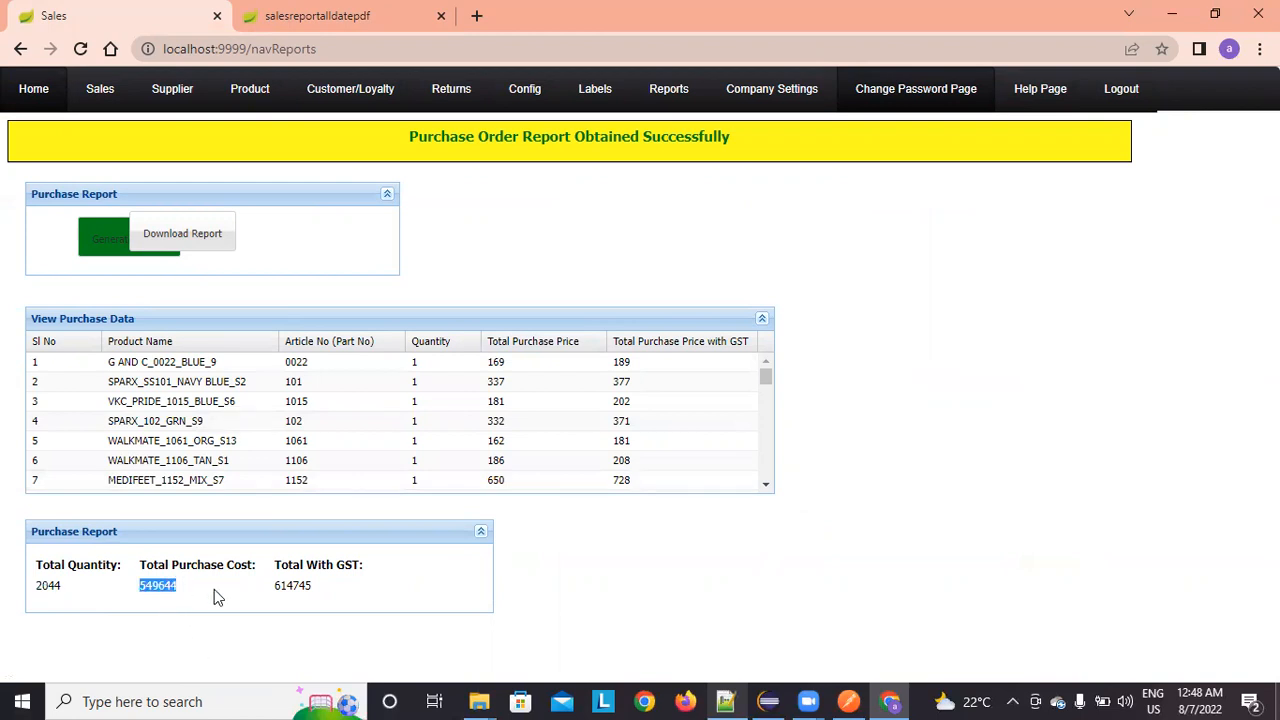
click(279, 615)
double_click(285, 586)
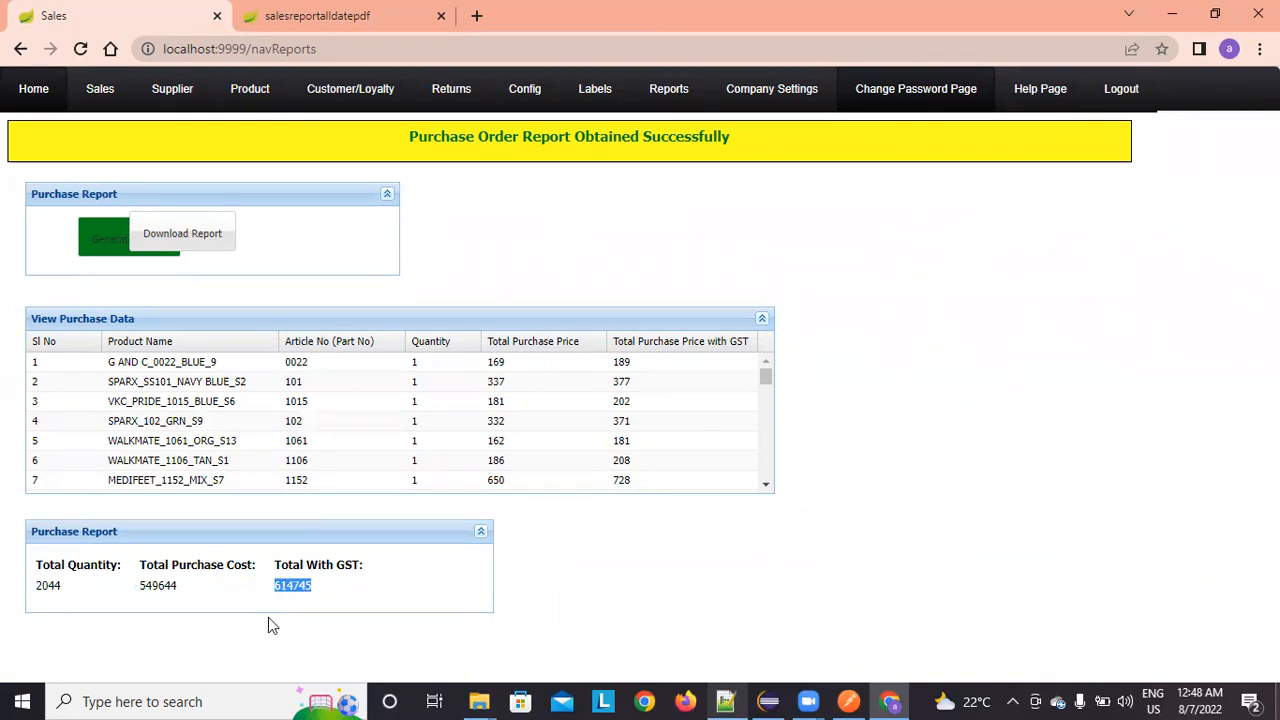
Step: Download the purchase report as a 9-page PDF, look through it, and return home
click(214, 246)
scroll(757, 366, down, 10)
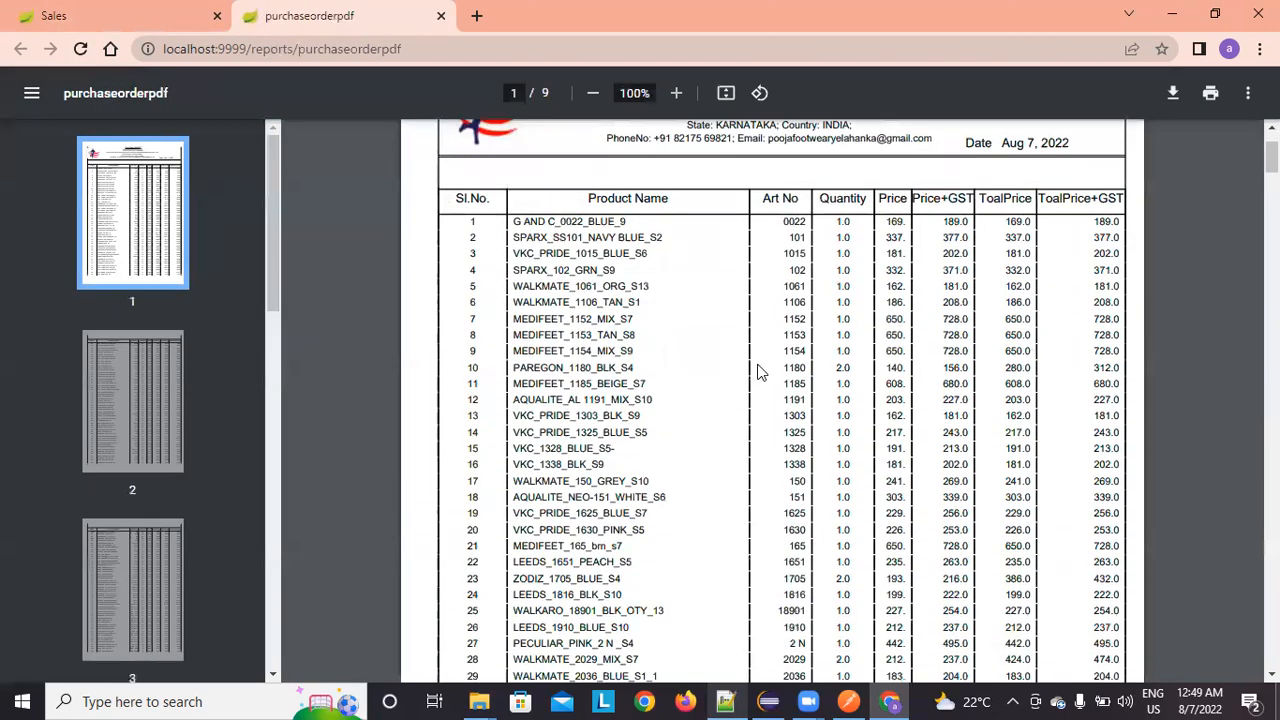
scroll(759, 366, down, 10)
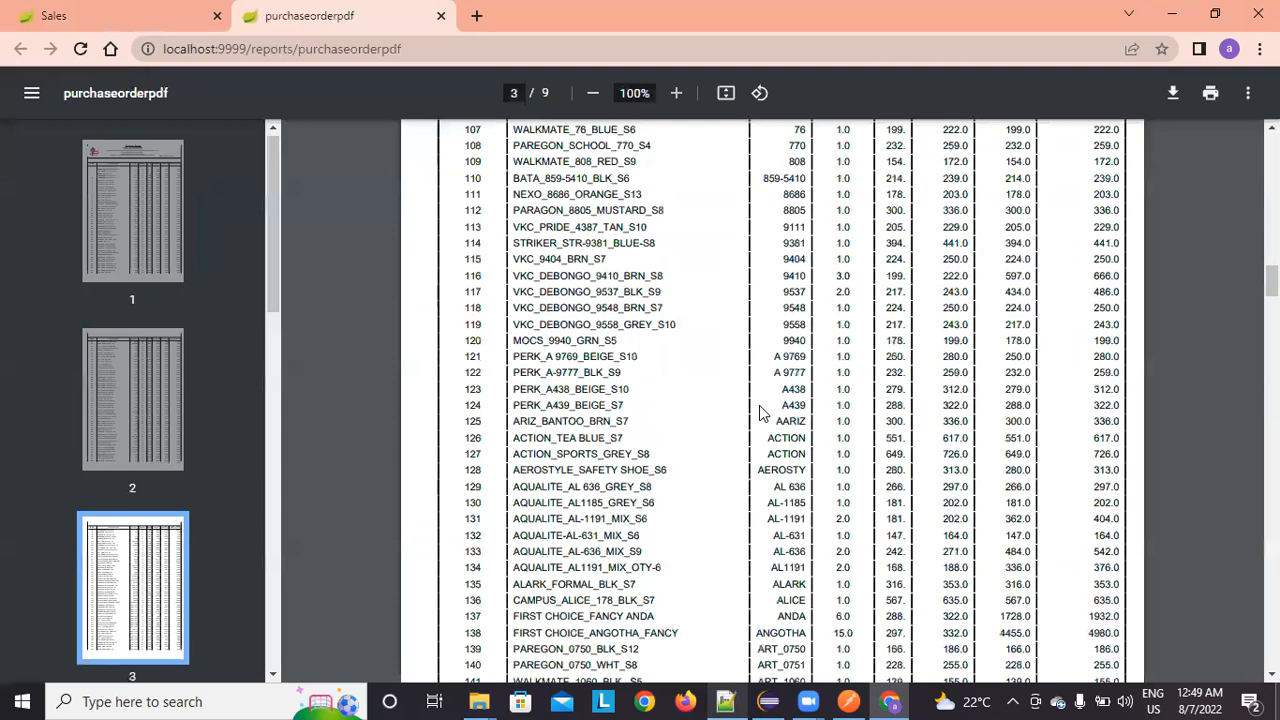
scroll(759, 412, down, 20)
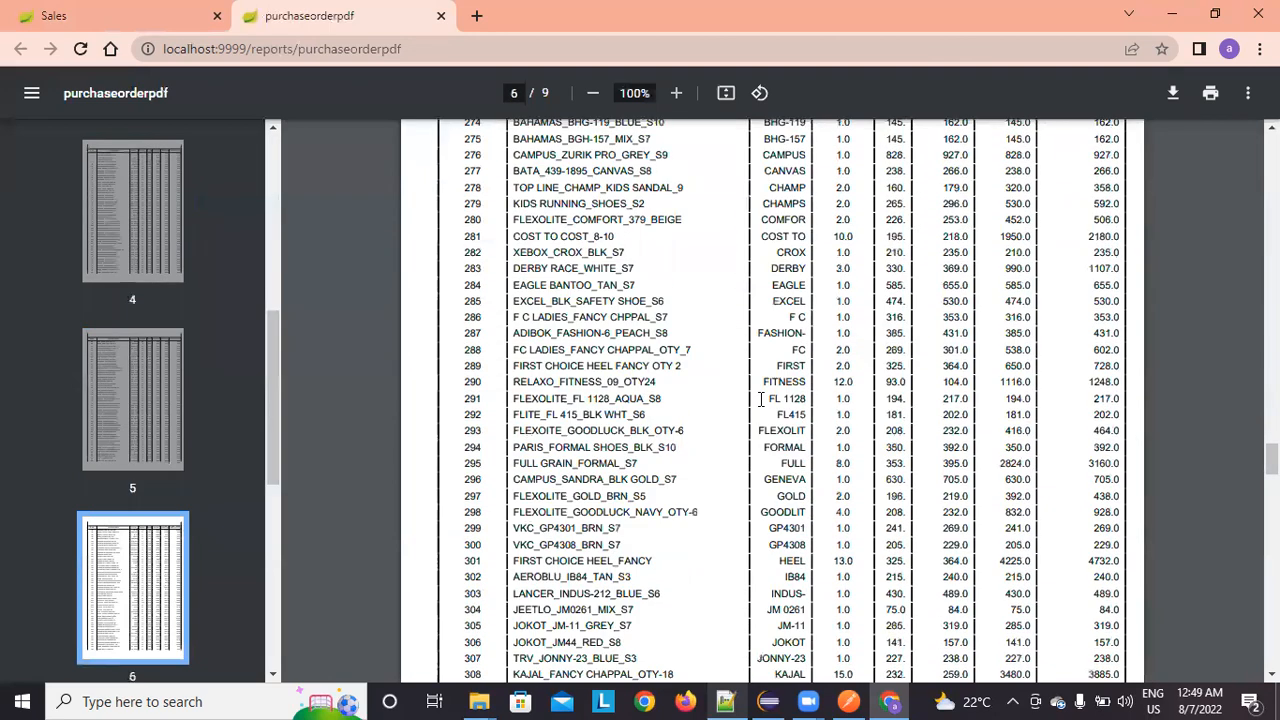
scroll(761, 398, down, 10)
scroll(761, 398, up, 6)
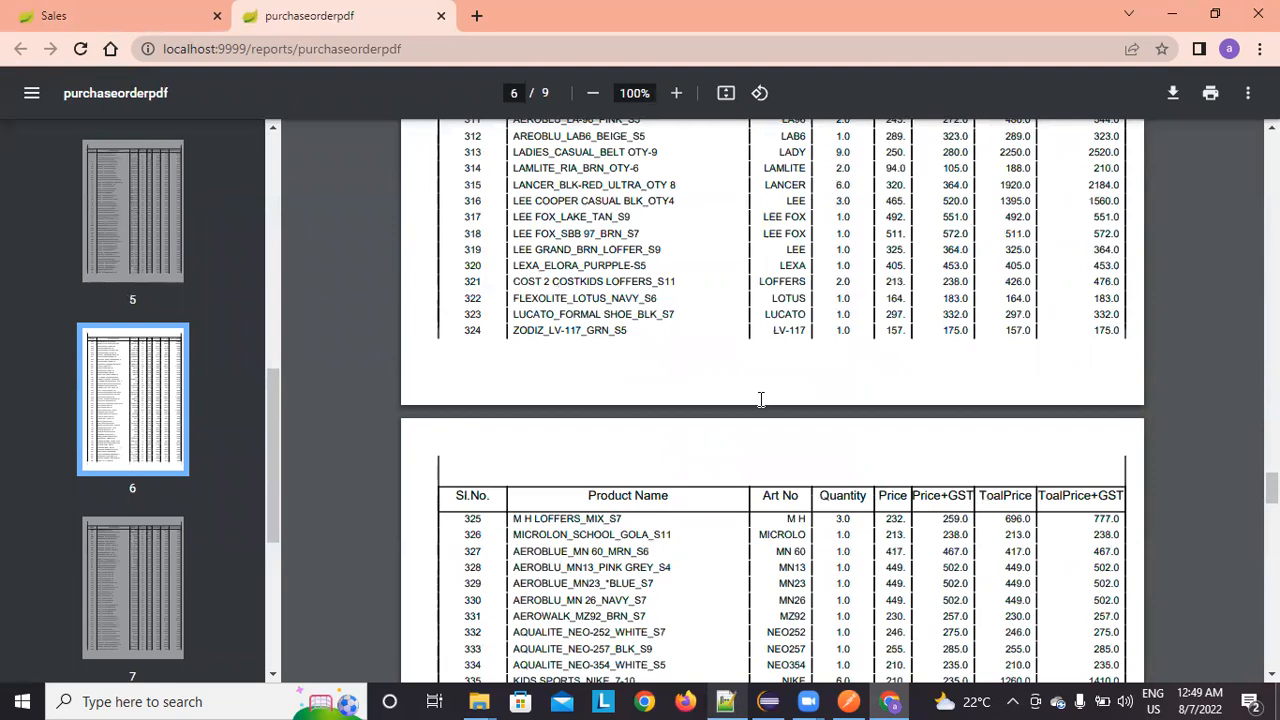
scroll(761, 398, up, 20)
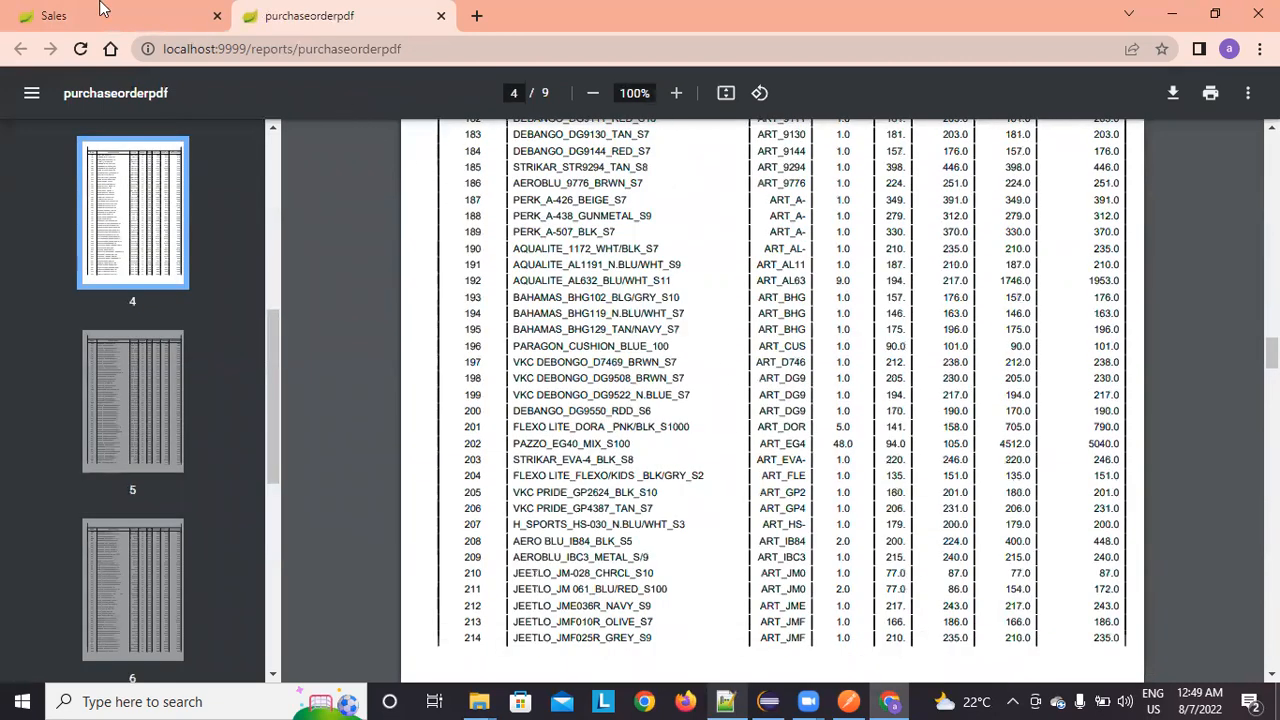
click(94, 18)
click(45, 90)
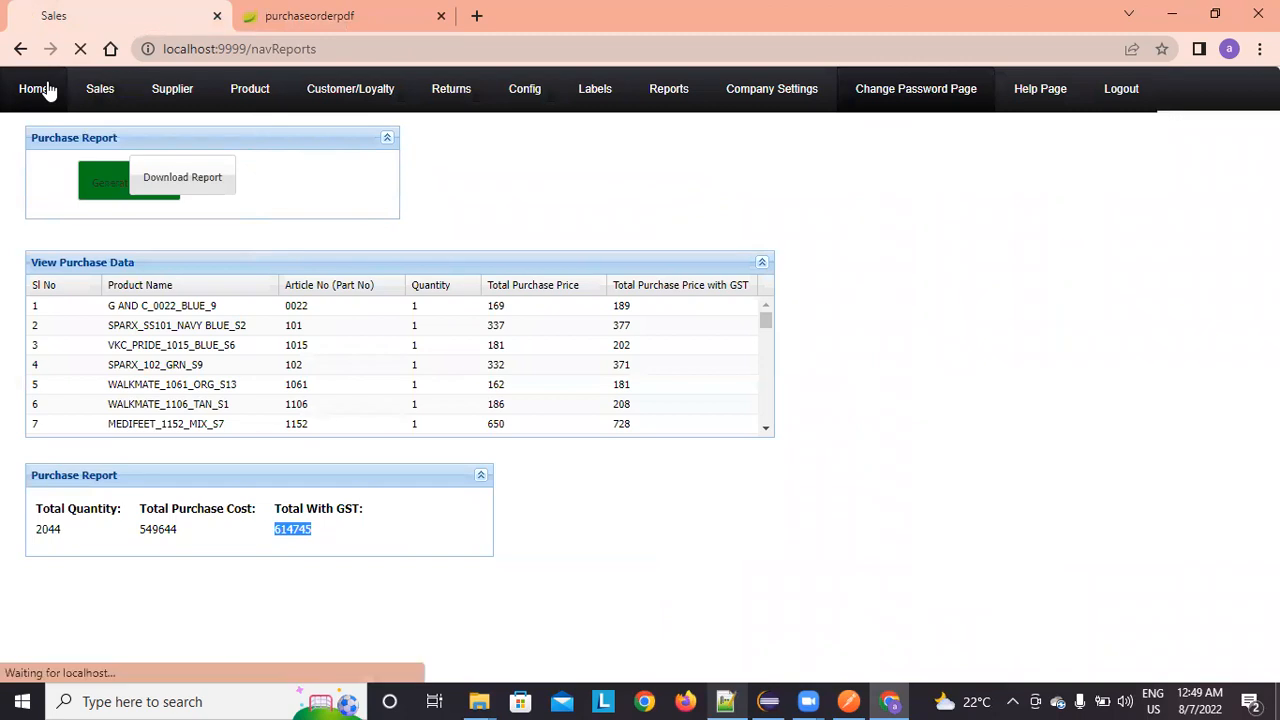
Step: Generate the all-sales report and check its Final Sales Amount of 1088551.62
mouse_move(692, 108)
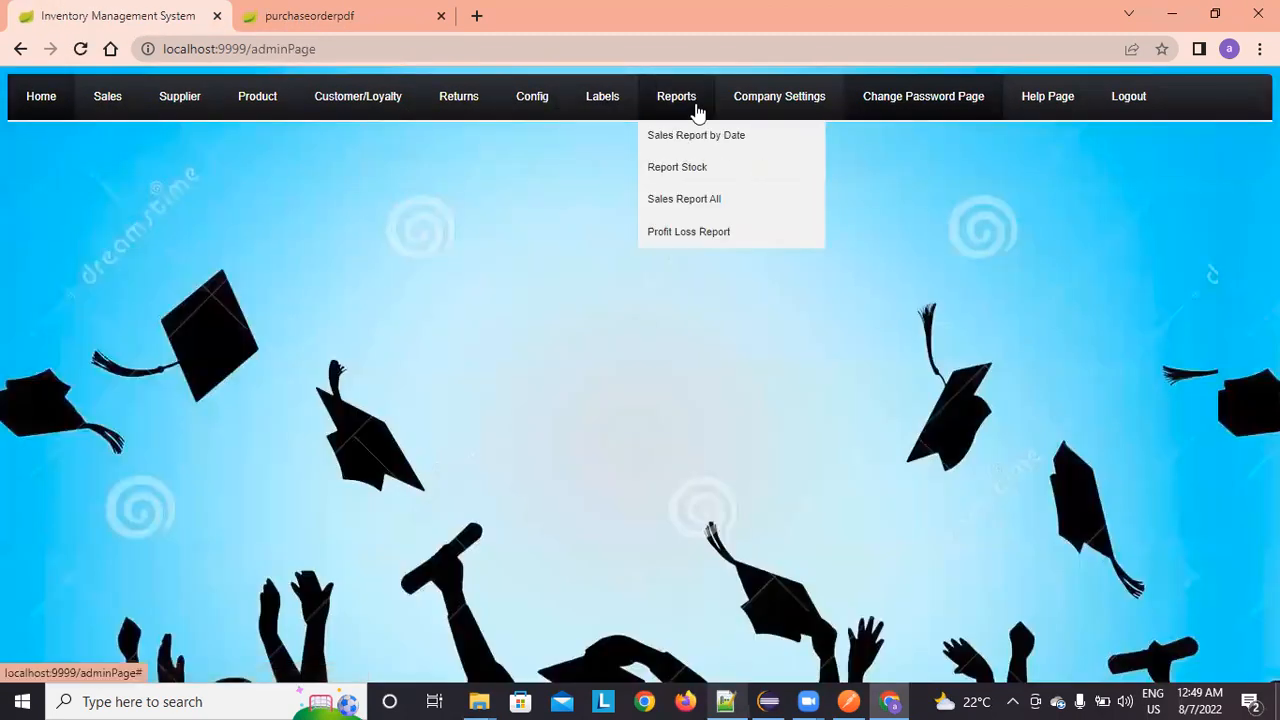
click(688, 216)
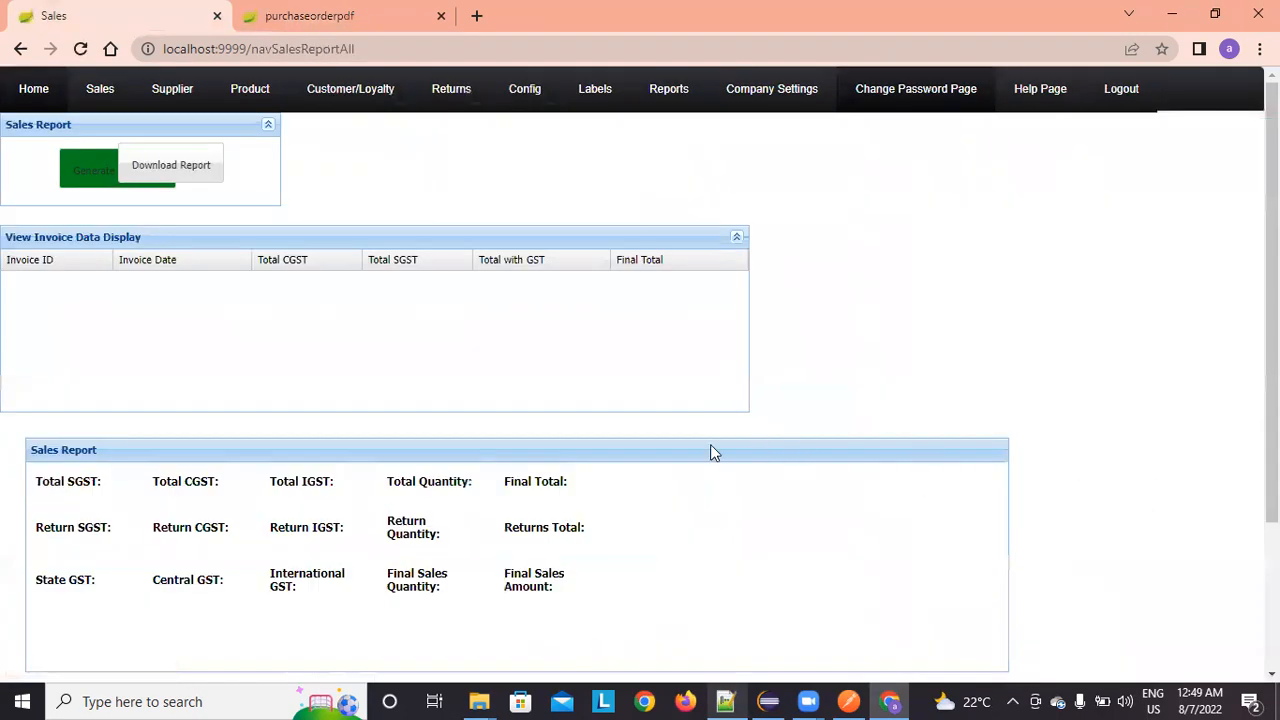
click(86, 170)
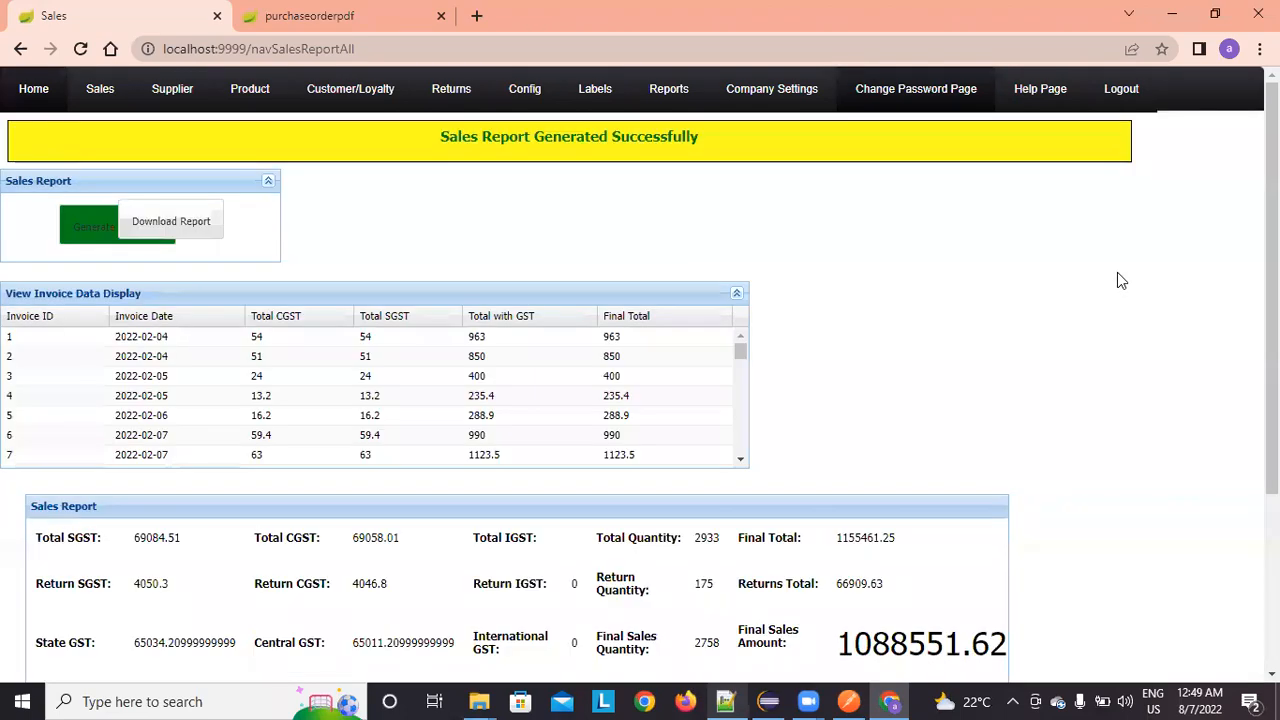
scroll(580, 397, down, 8)
scroll(580, 396, down, 15)
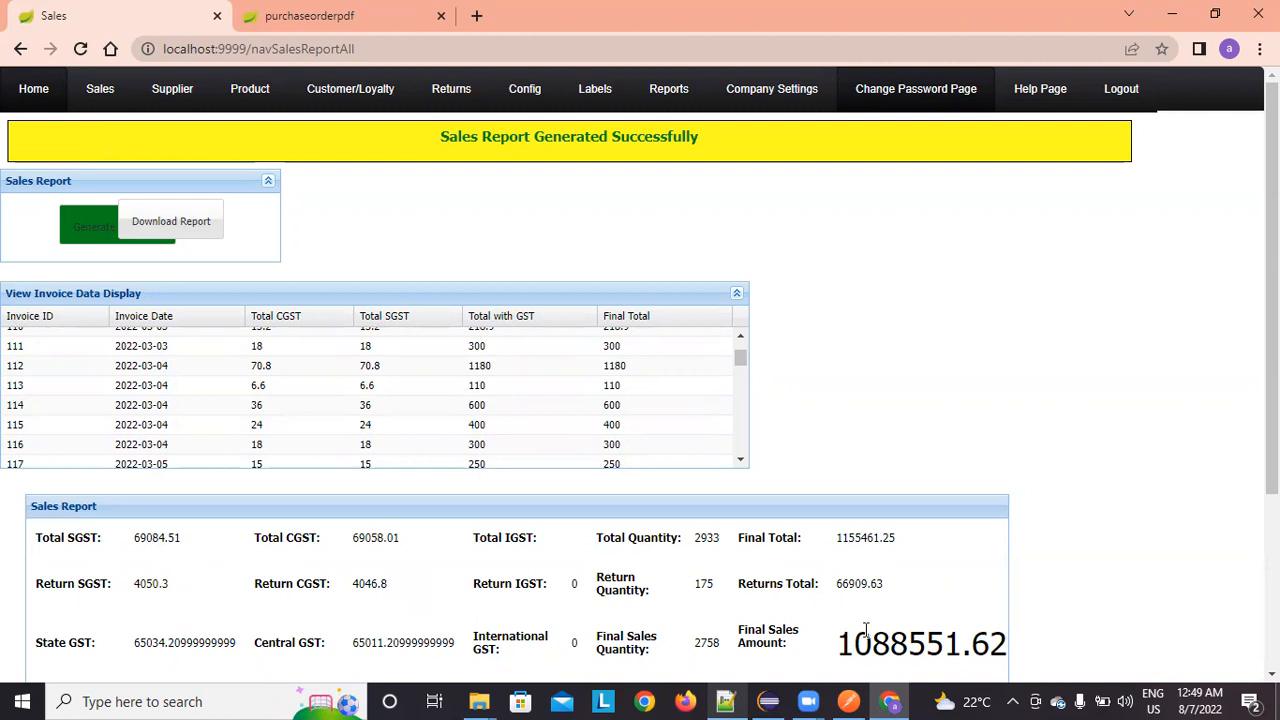
drag(838, 645, 1050, 663)
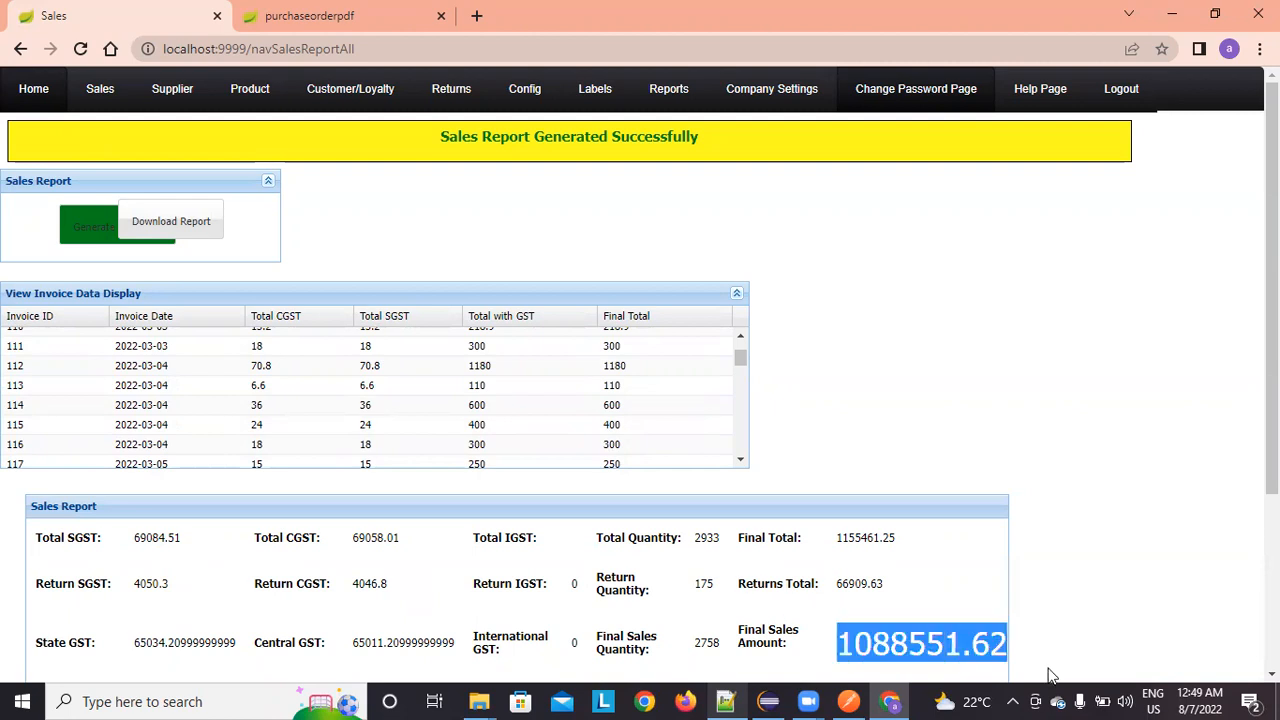
scroll(1095, 566, down, 3)
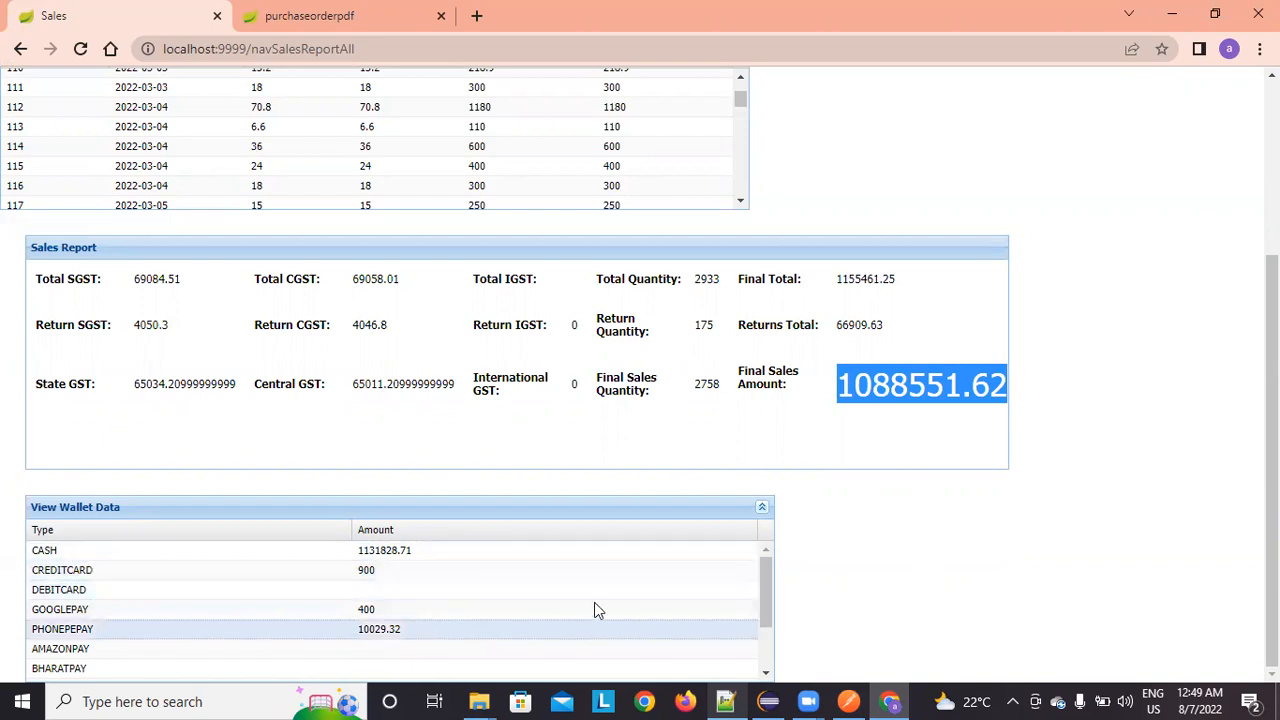
scroll(763, 595, down, 2)
drag(763, 638, 760, 540)
scroll(1049, 366, up, 3)
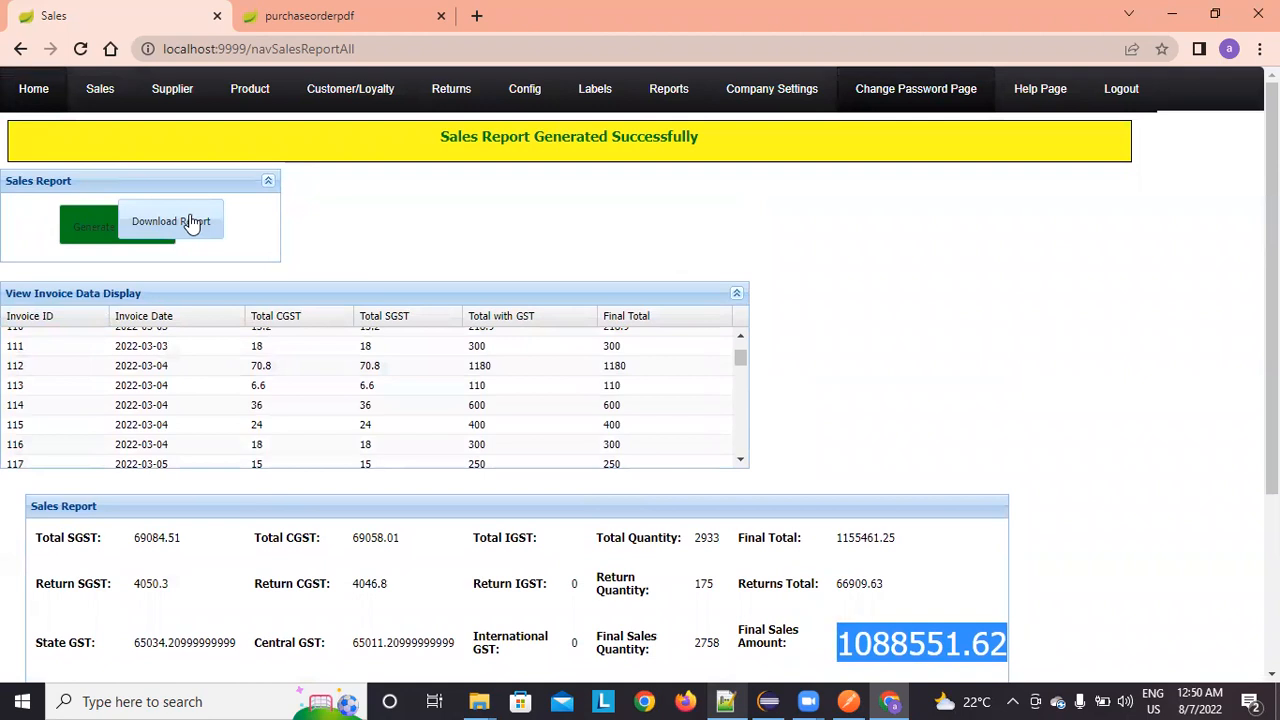
Step: Download the all-sales report as a 26-page PDF, browse it, and return home
click(192, 222)
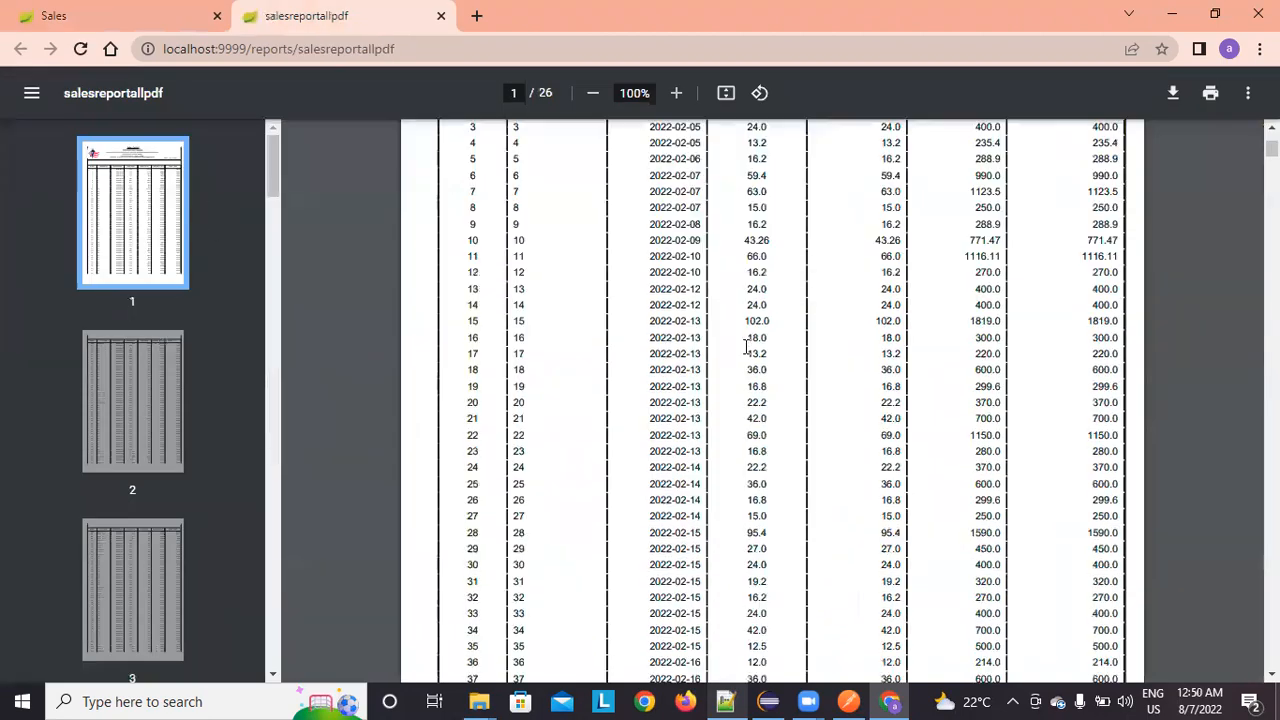
scroll(745, 345, down, 20)
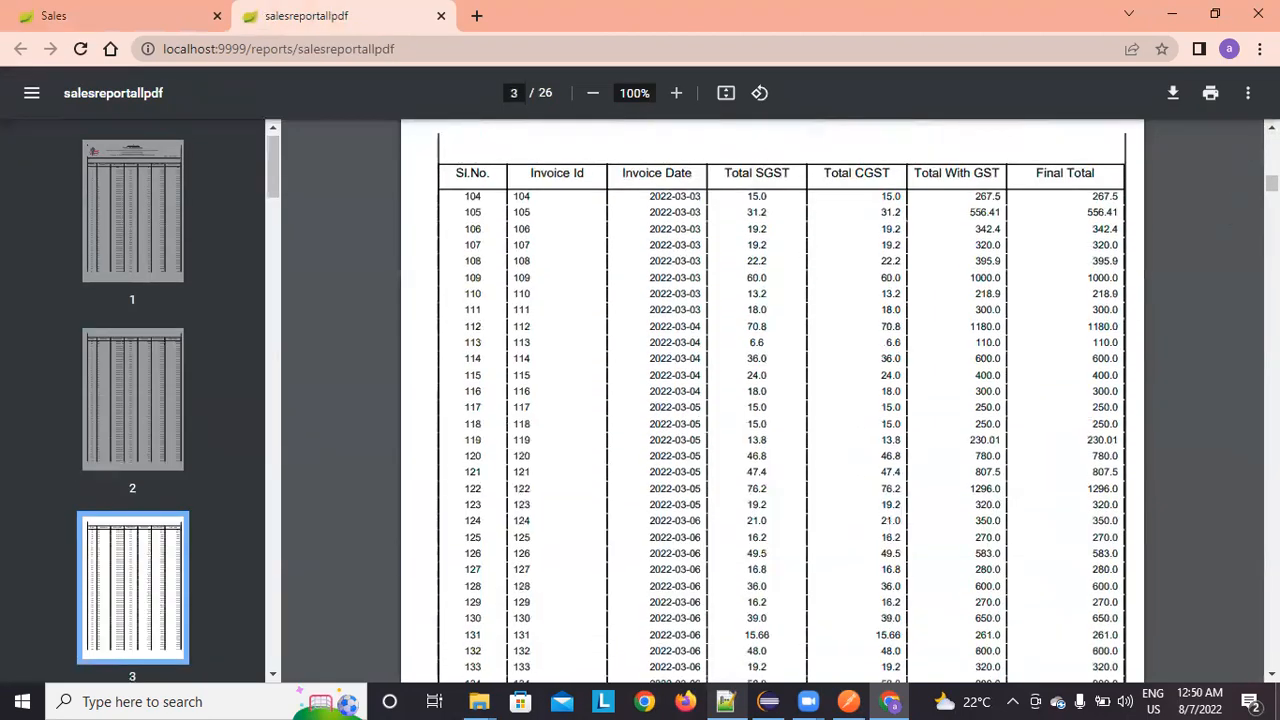
mouse_move(1271, 184)
mouse_down()
mouse_move(1271, 658)
mouse_move(1271, 161)
mouse_up()
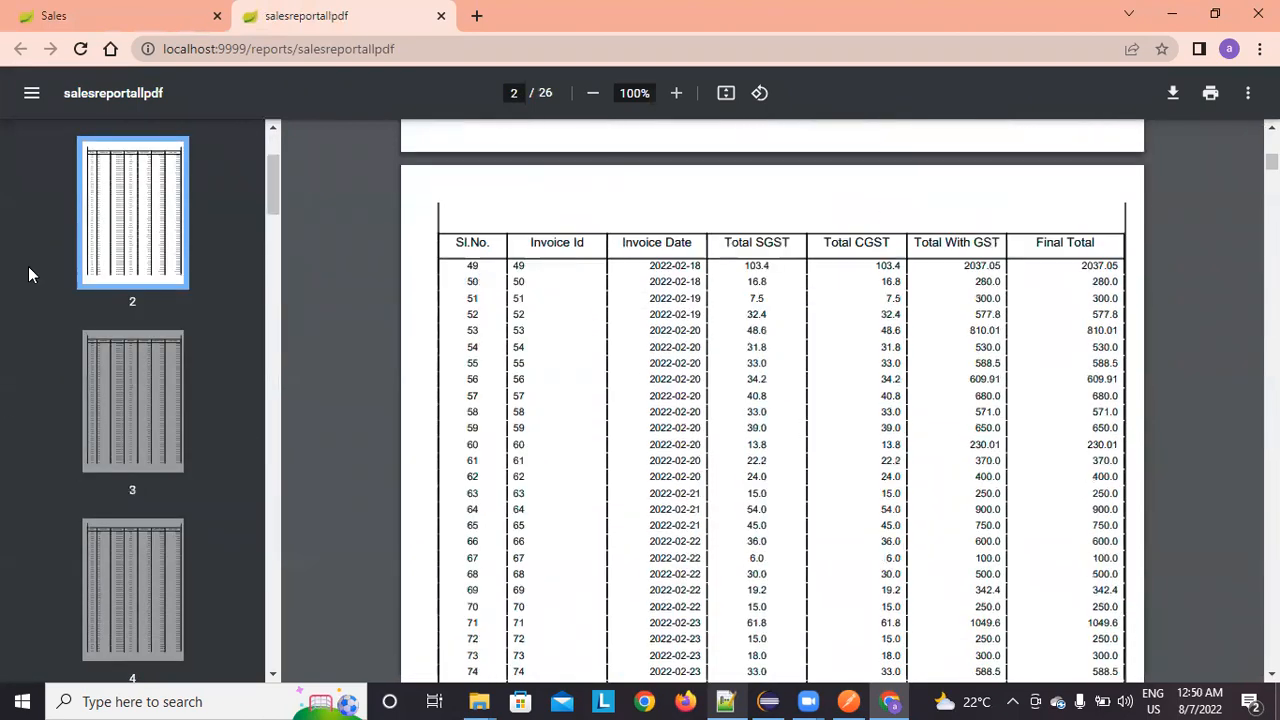
click(35, 10)
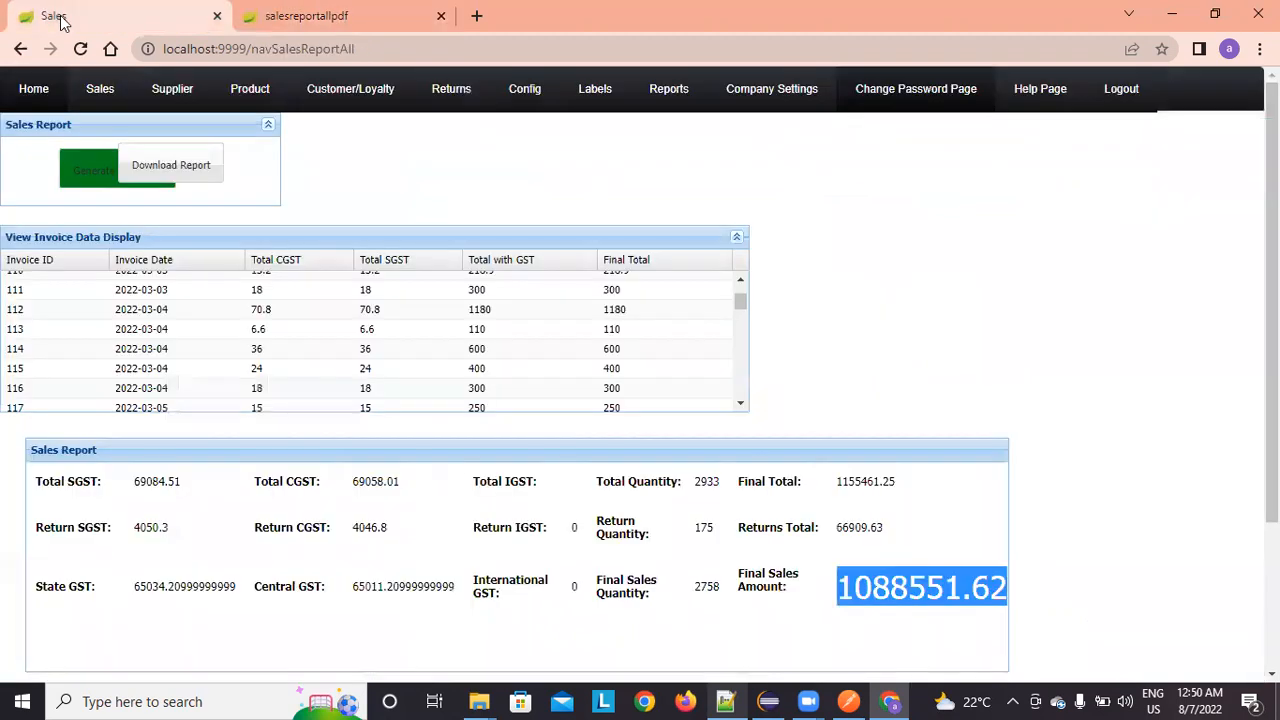
click(37, 98)
mouse_move(663, 115)
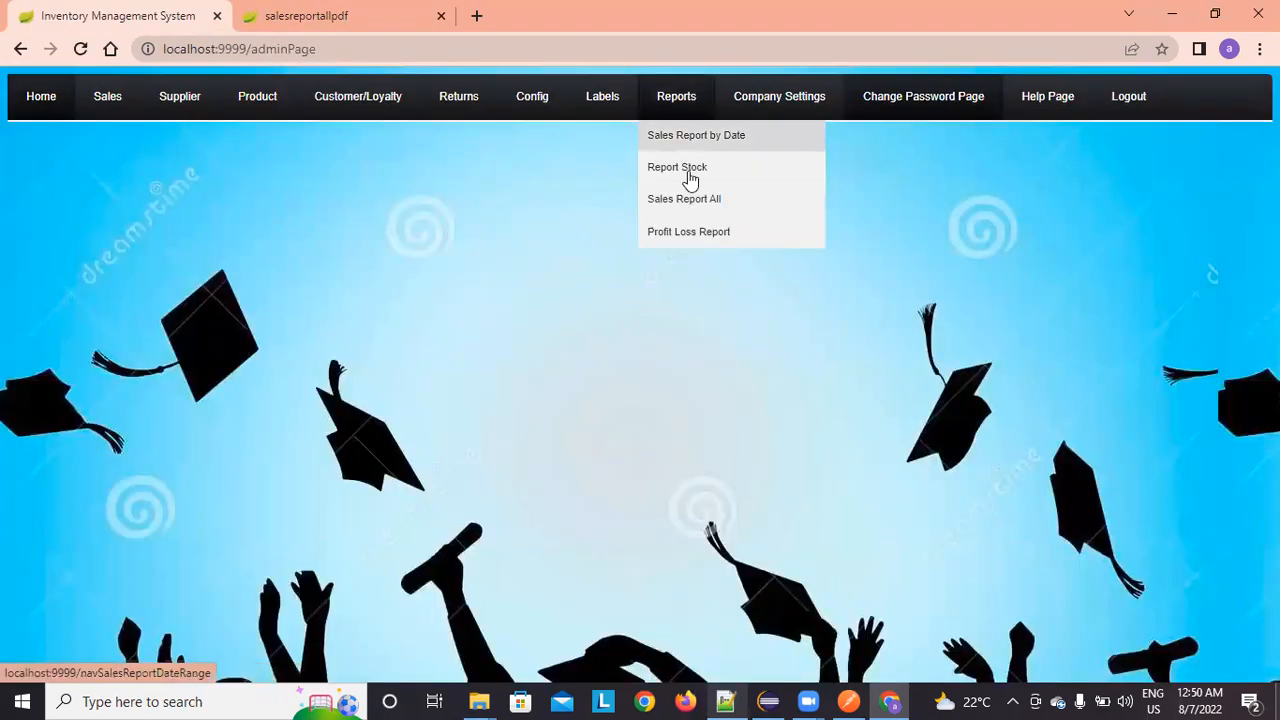
Step: Generate the whole-business profit and loss report, check 2933 items sold and profit 315979.25, then return home
click(705, 234)
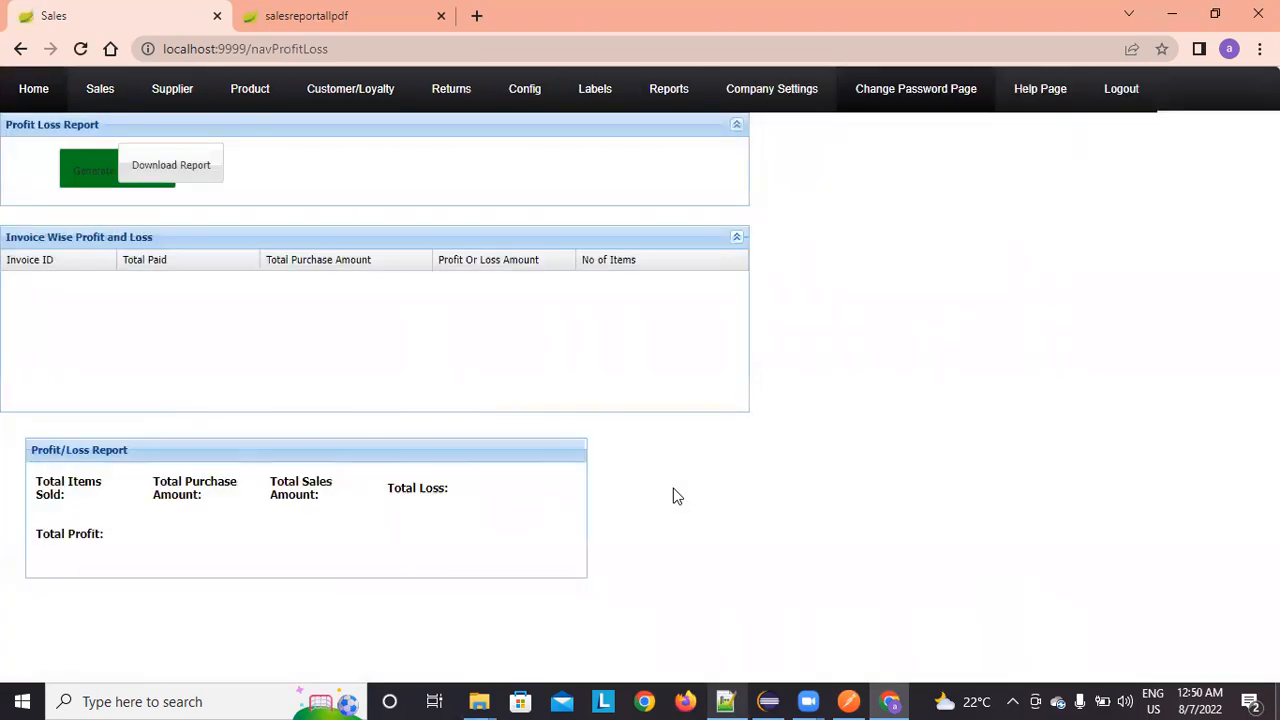
click(73, 176)
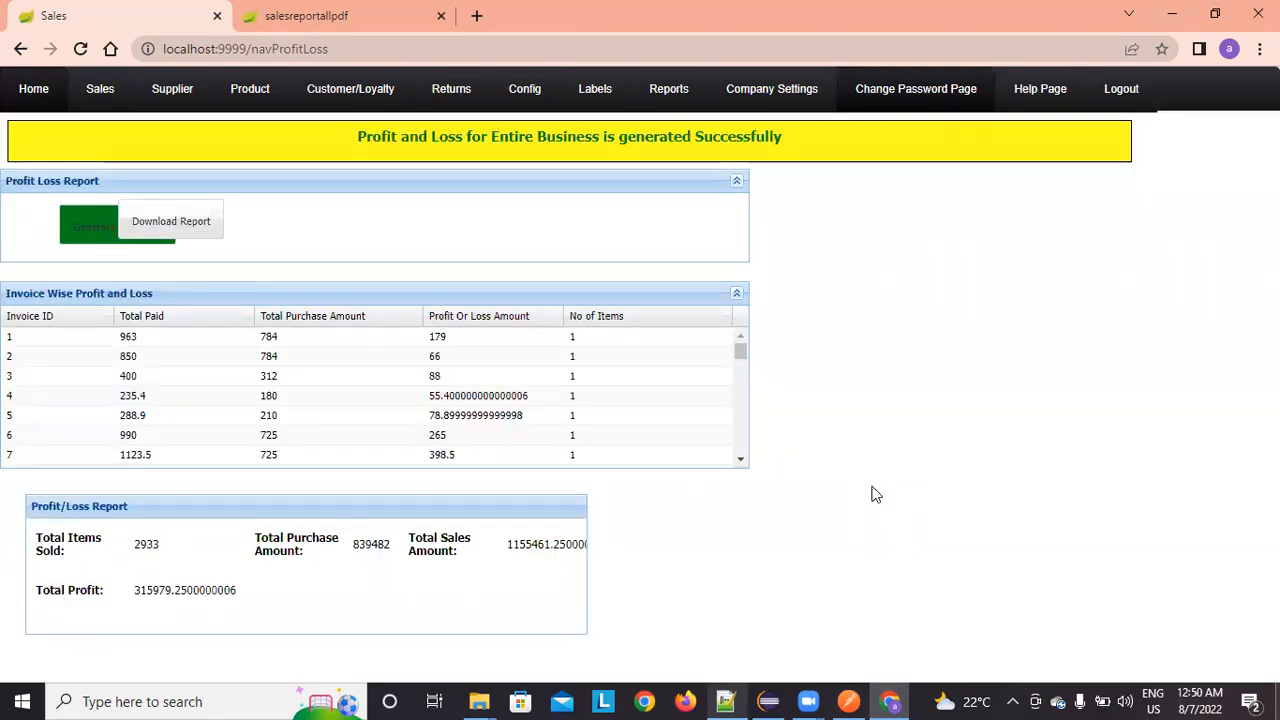
double_click(148, 593)
click(311, 617)
double_click(145, 589)
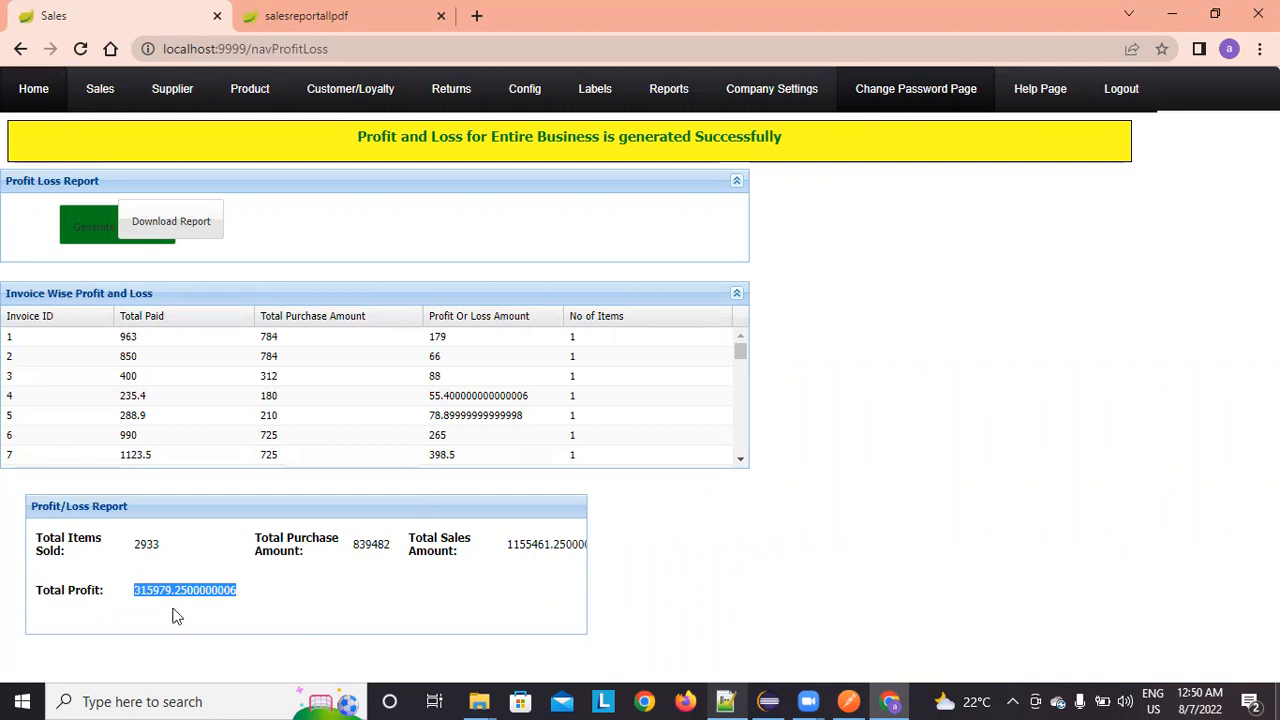
double_click(362, 544)
click(536, 542)
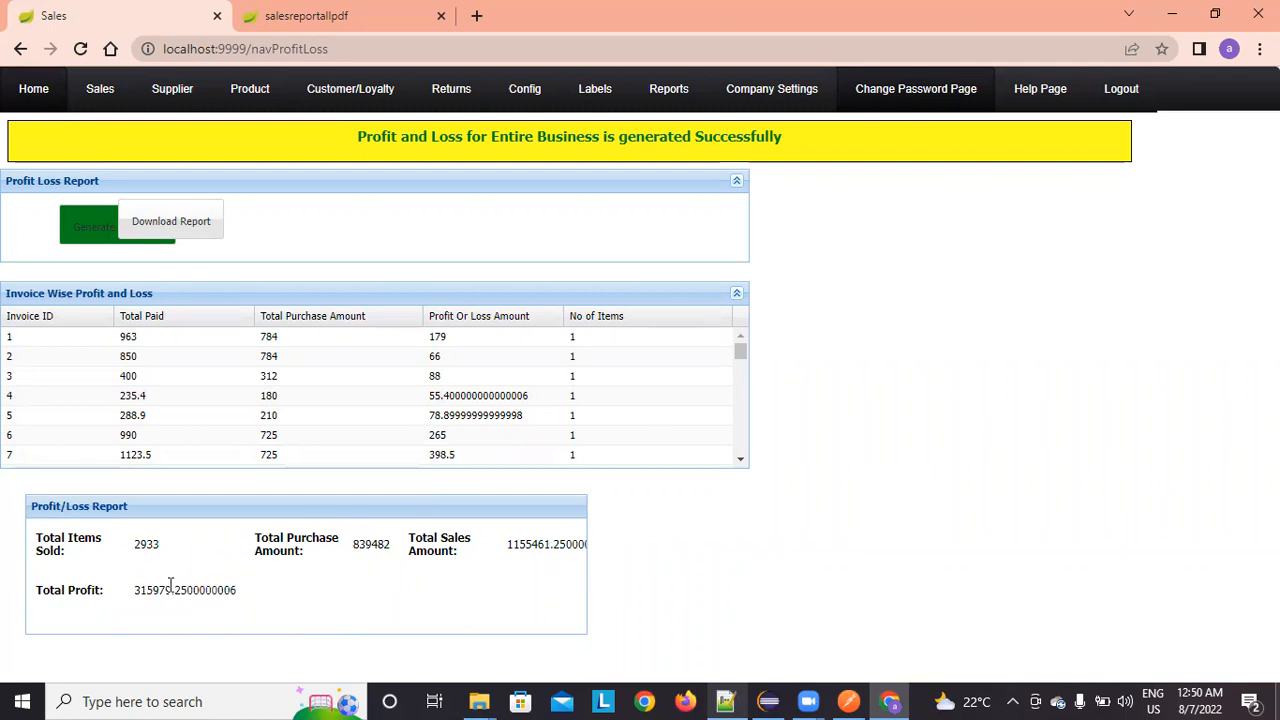
double_click(148, 545)
double_click(165, 588)
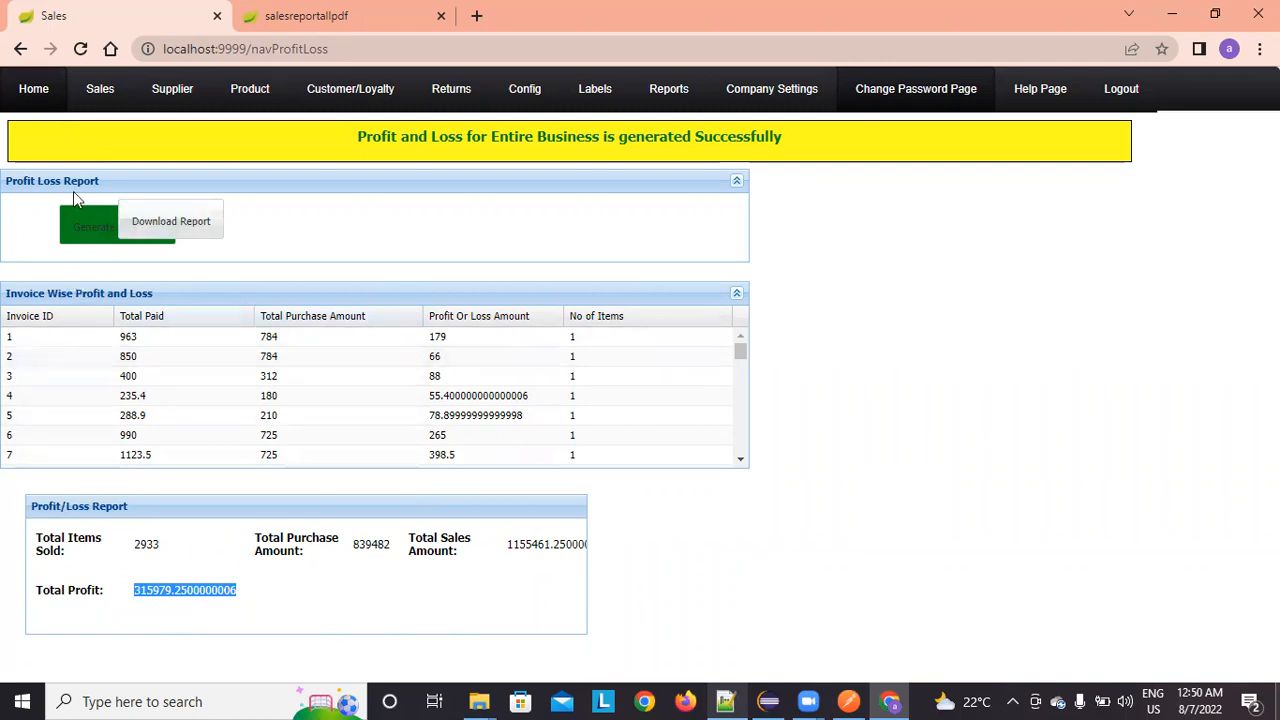
click(28, 89)
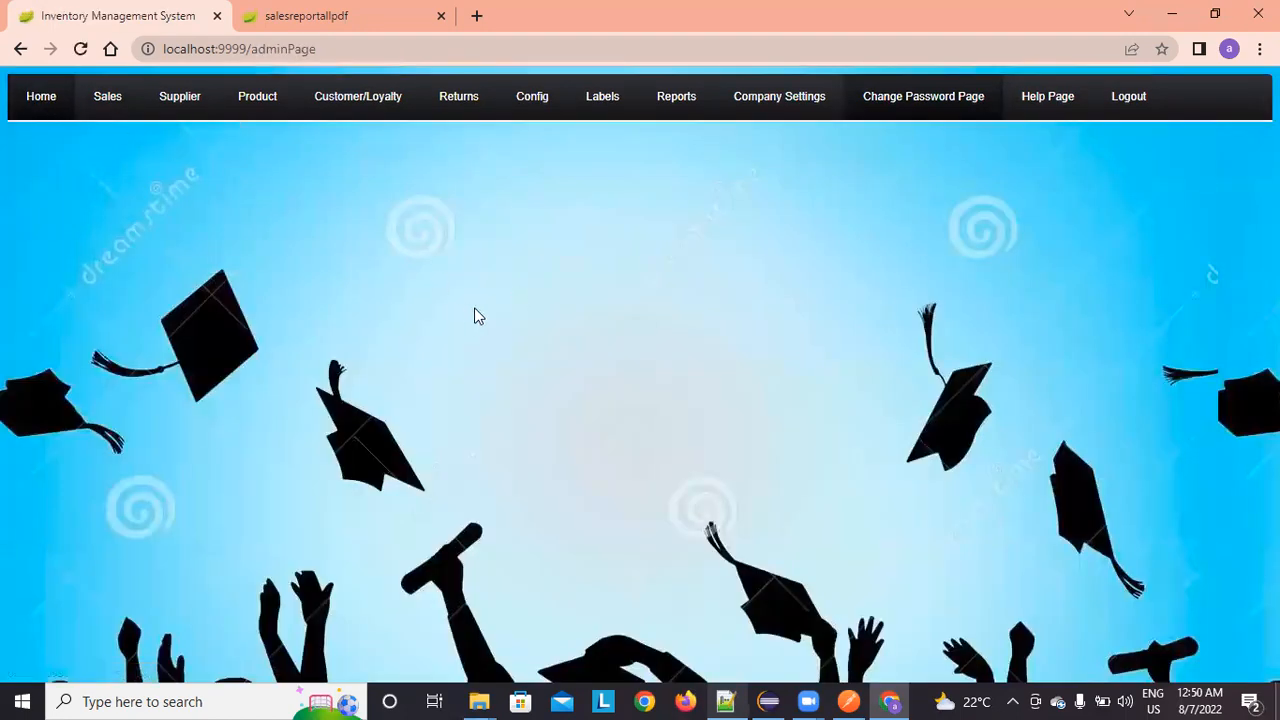
Step: Open the loyalty points settings, then the Manage Customer list
mouse_move(697, 108)
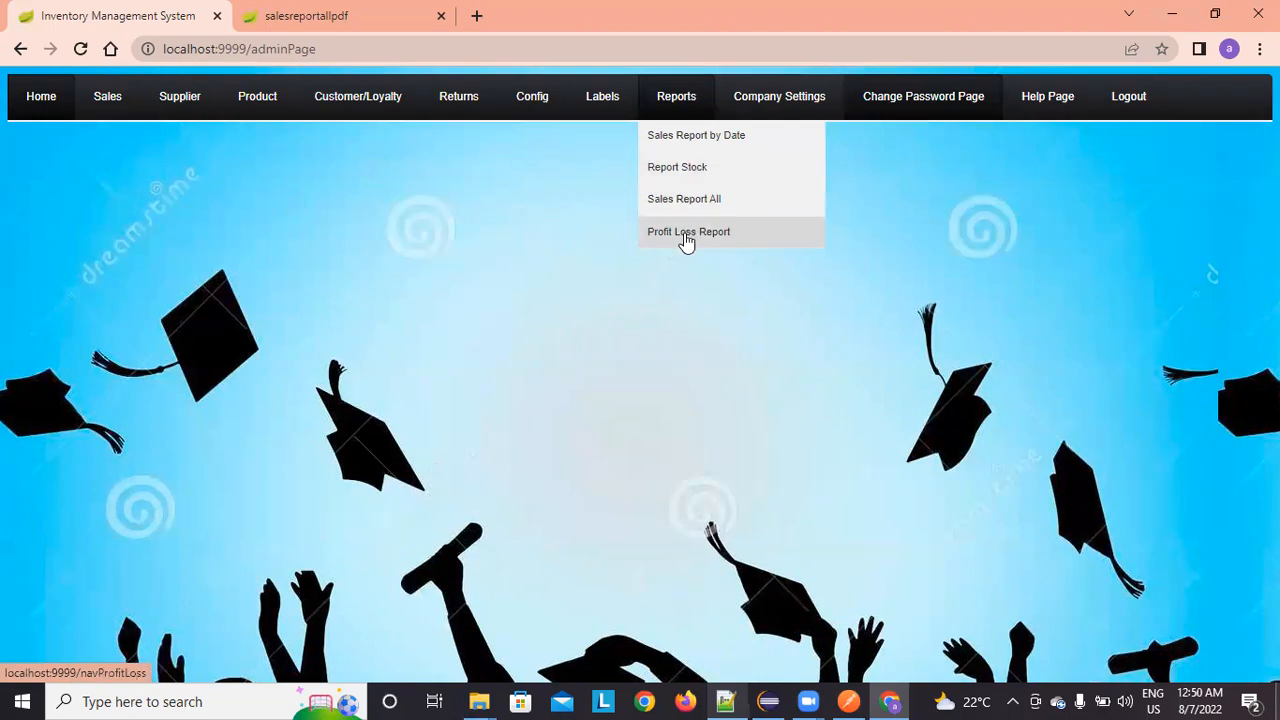
mouse_move(366, 104)
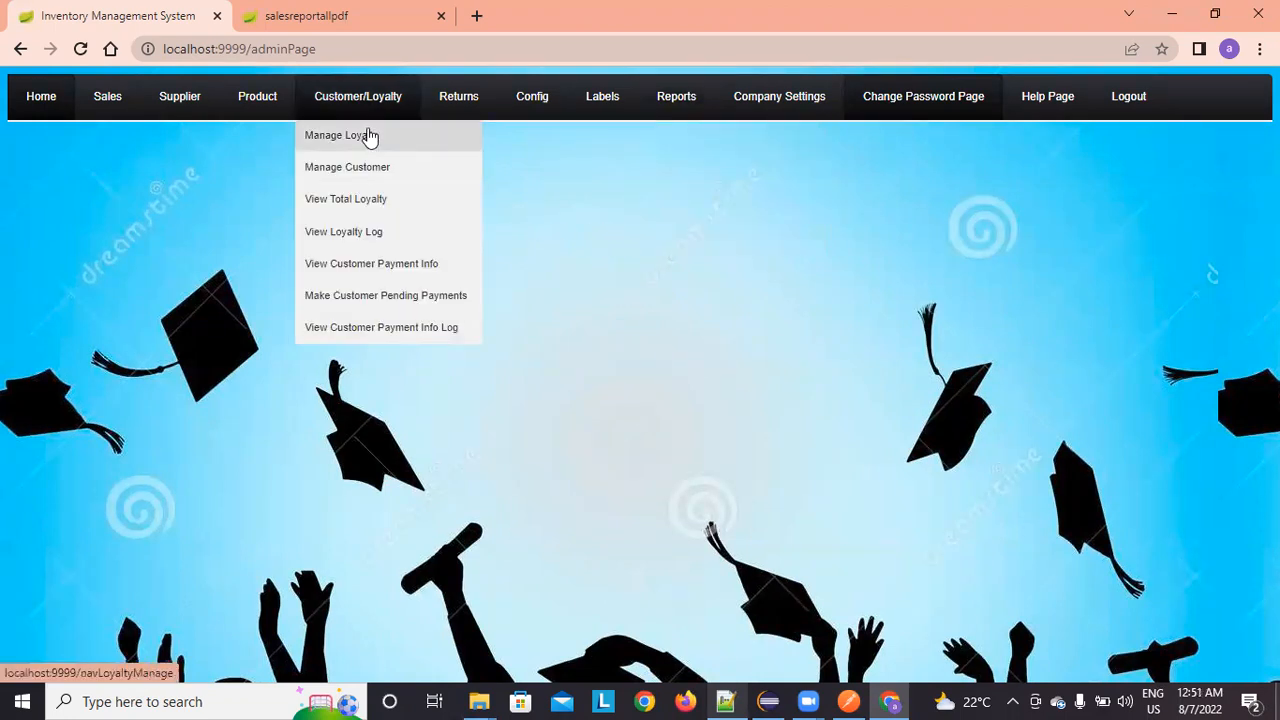
click(369, 135)
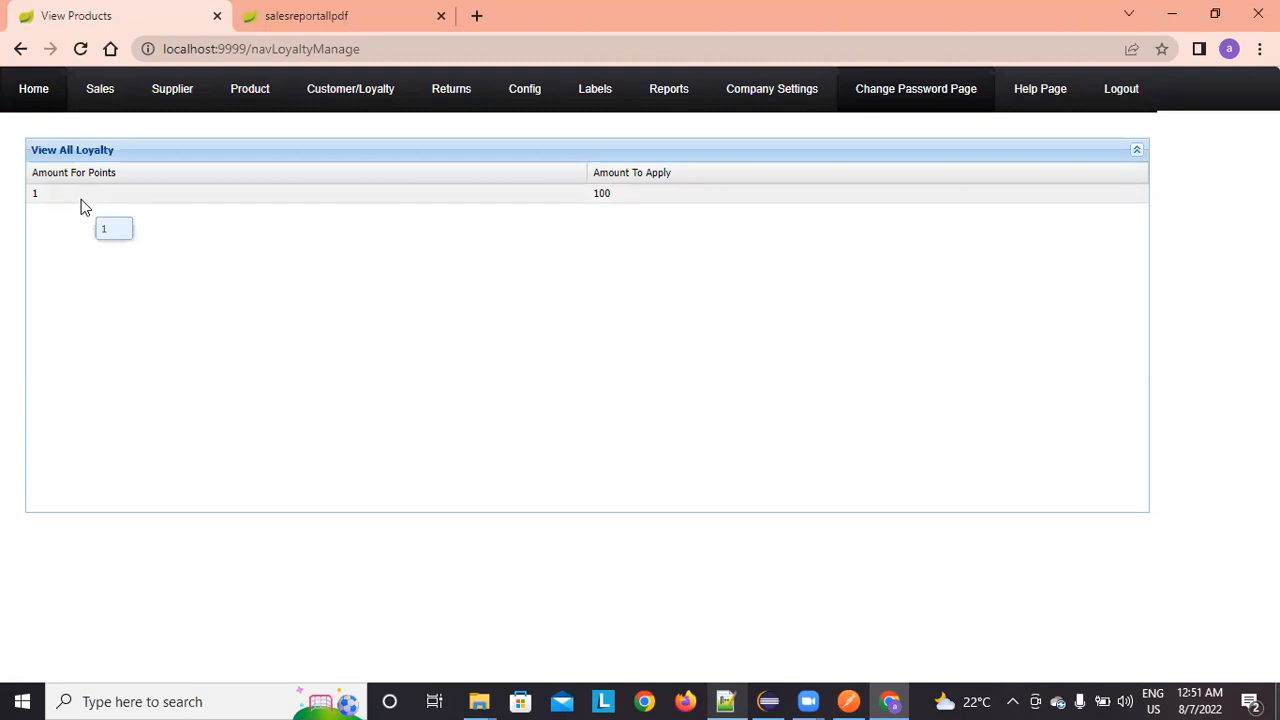
mouse_move(329, 98)
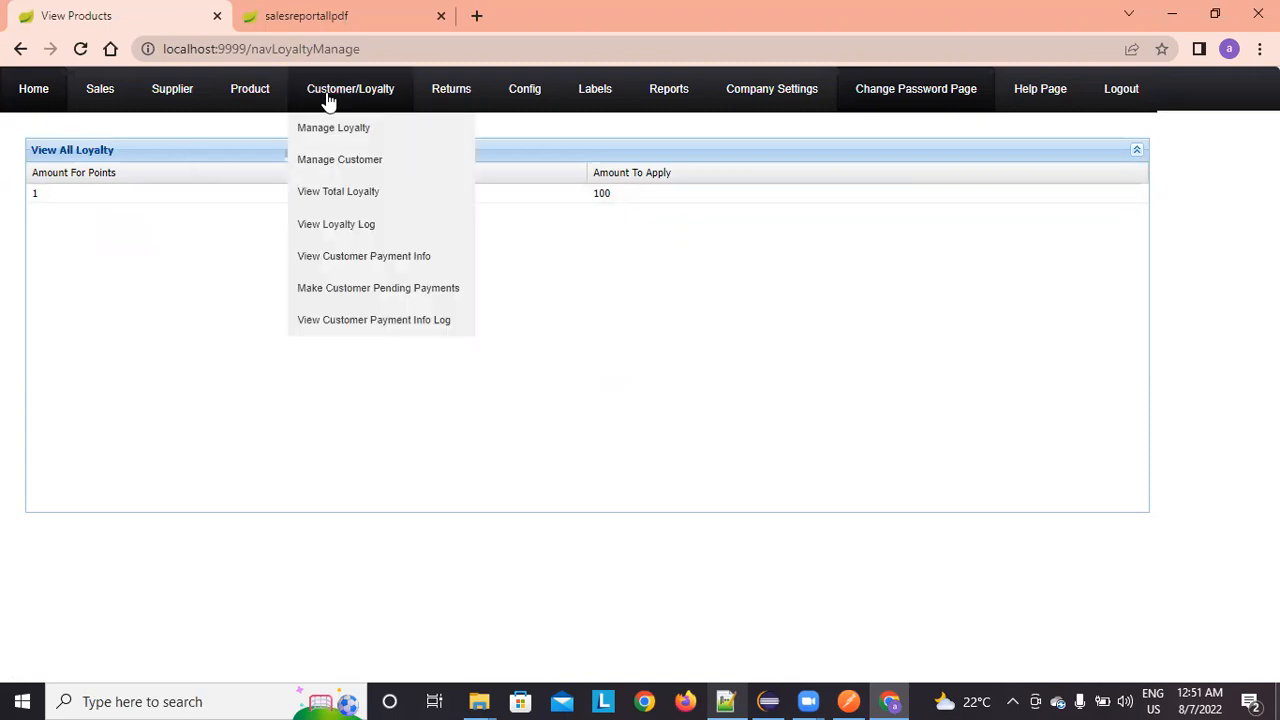
click(338, 168)
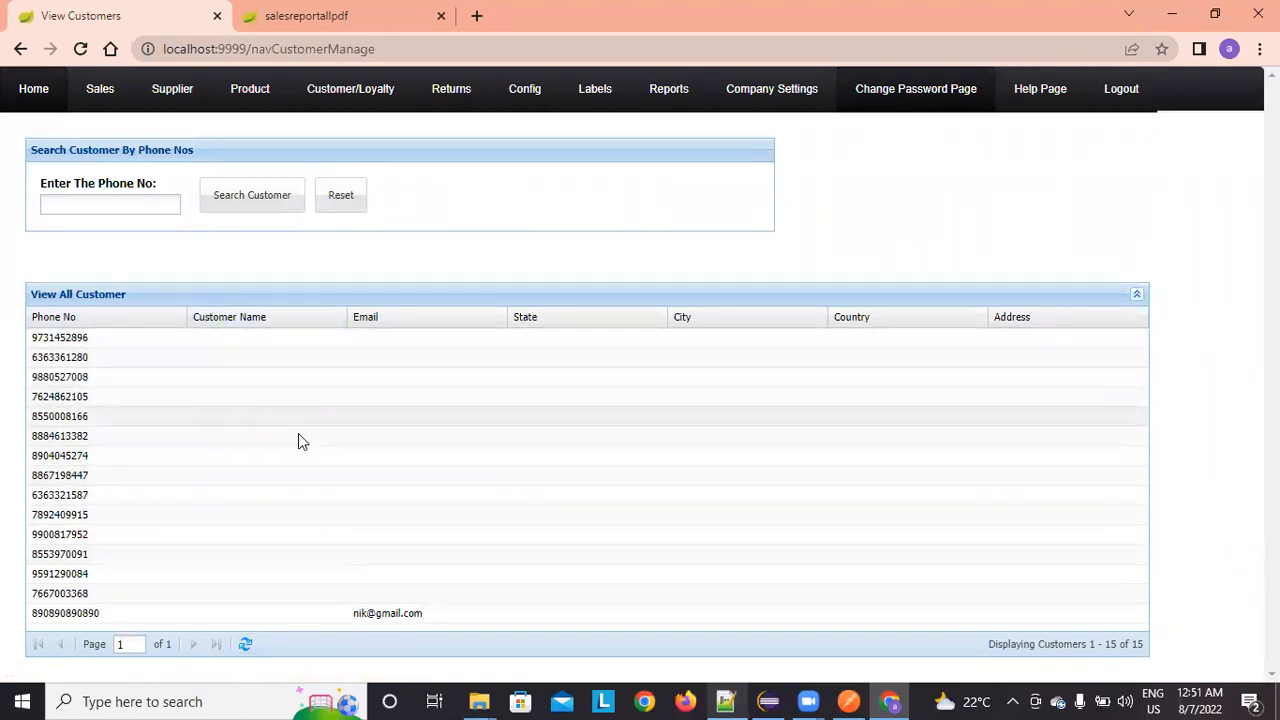
Step: Fill in a blank customer's name and e-mail address and save the record
double_click(405, 457)
click(241, 455)
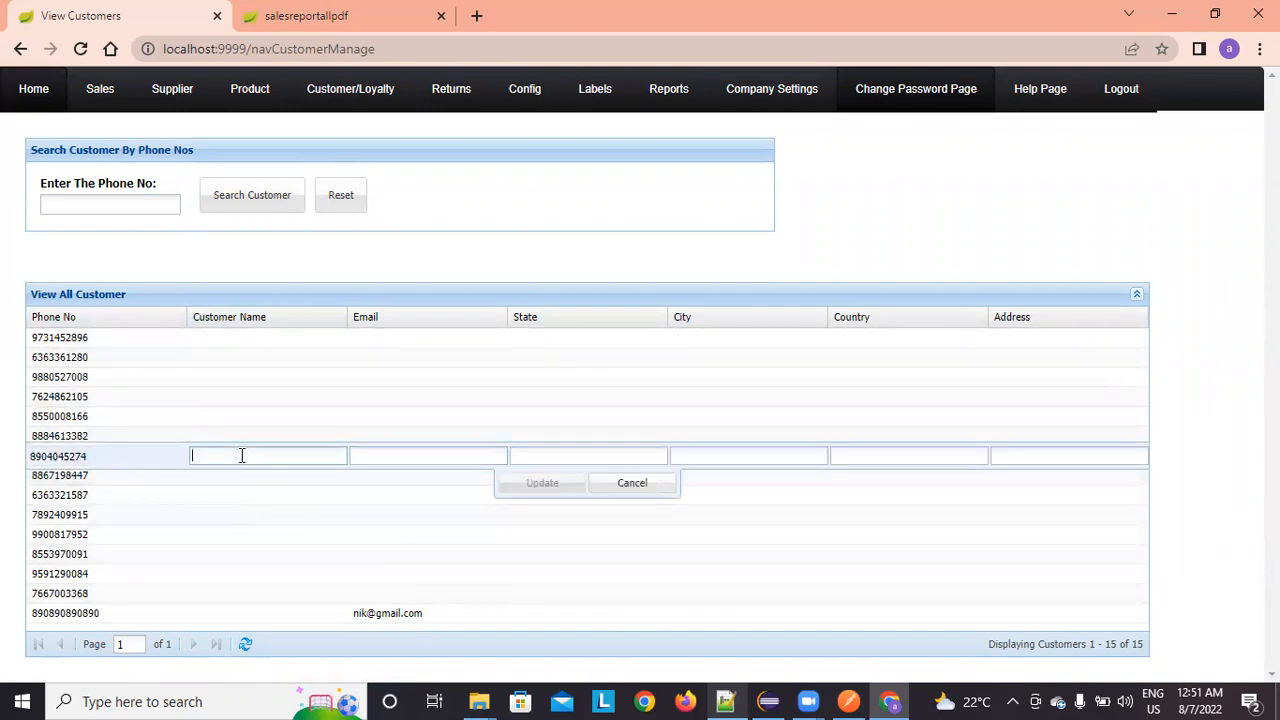
text(AAQUIB)
key(Tab)
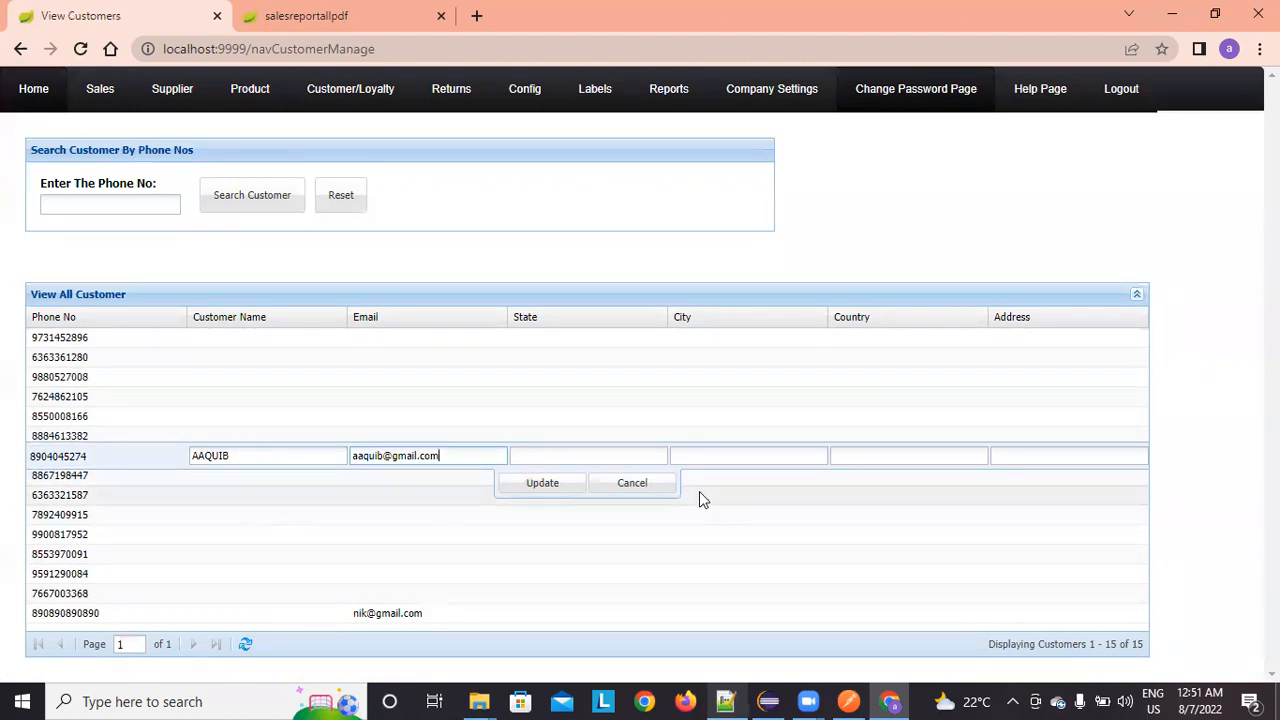
click(573, 486)
scroll(662, 540, down, 1)
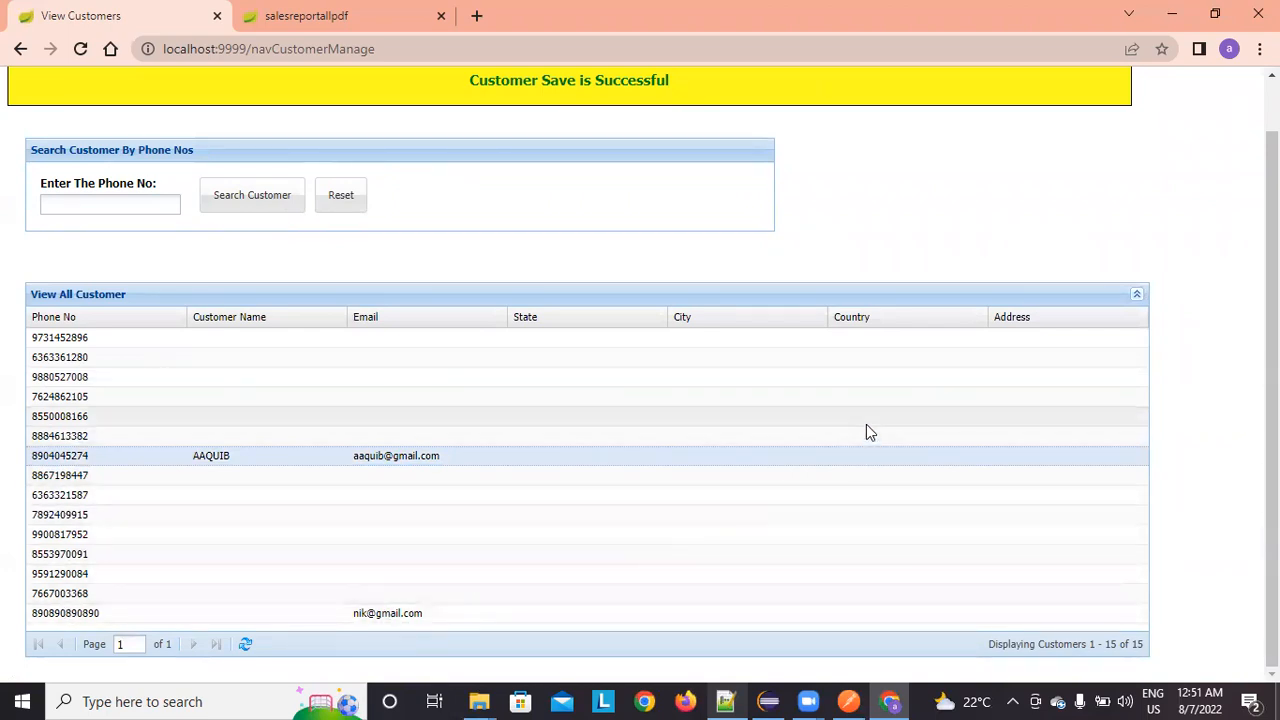
scroll(330, 304, up, 1)
mouse_move(340, 100)
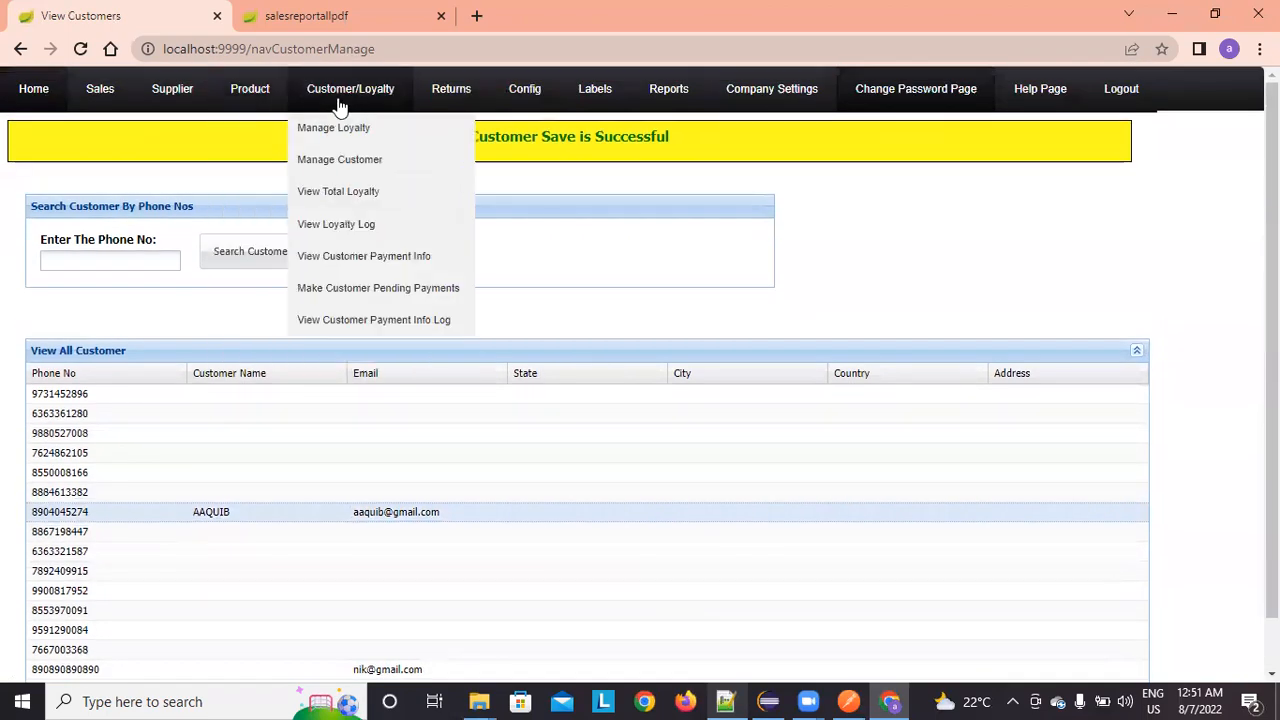
Step: In View Total Loyalty, search loyalty points by a customer's phone number, then reset
click(352, 210)
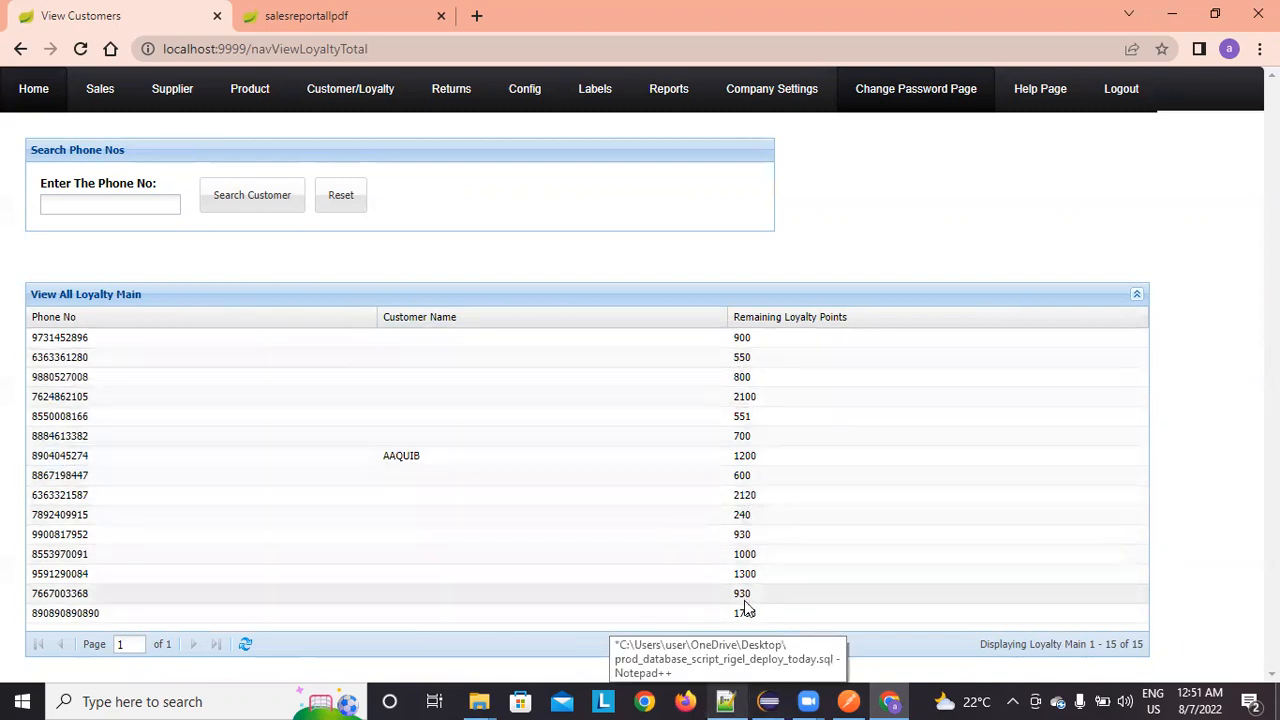
click(73, 203)
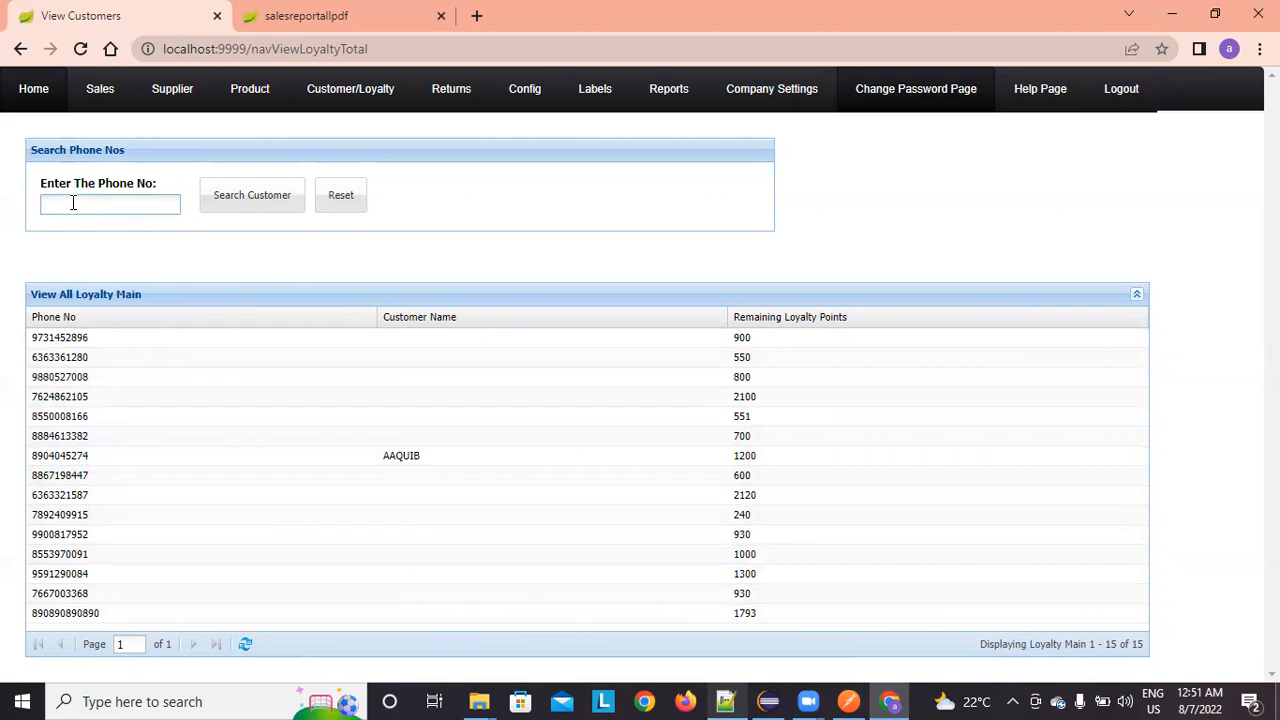
click(250, 198)
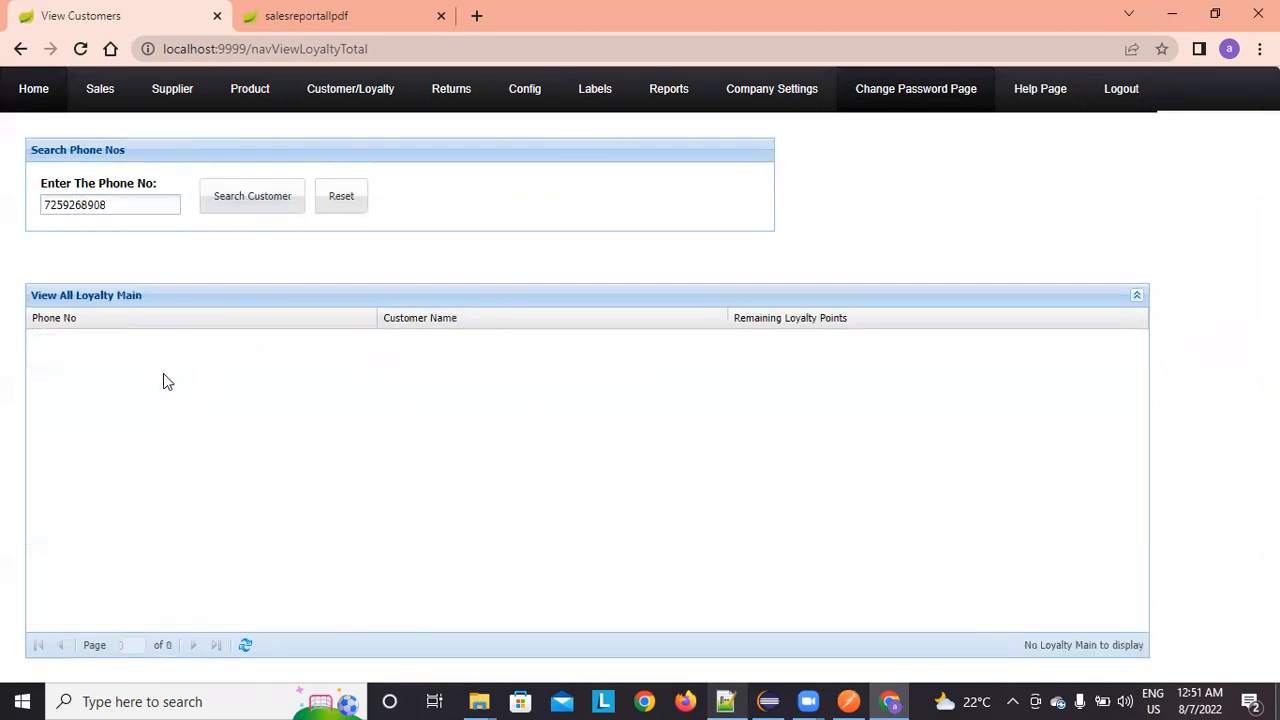
click(363, 203)
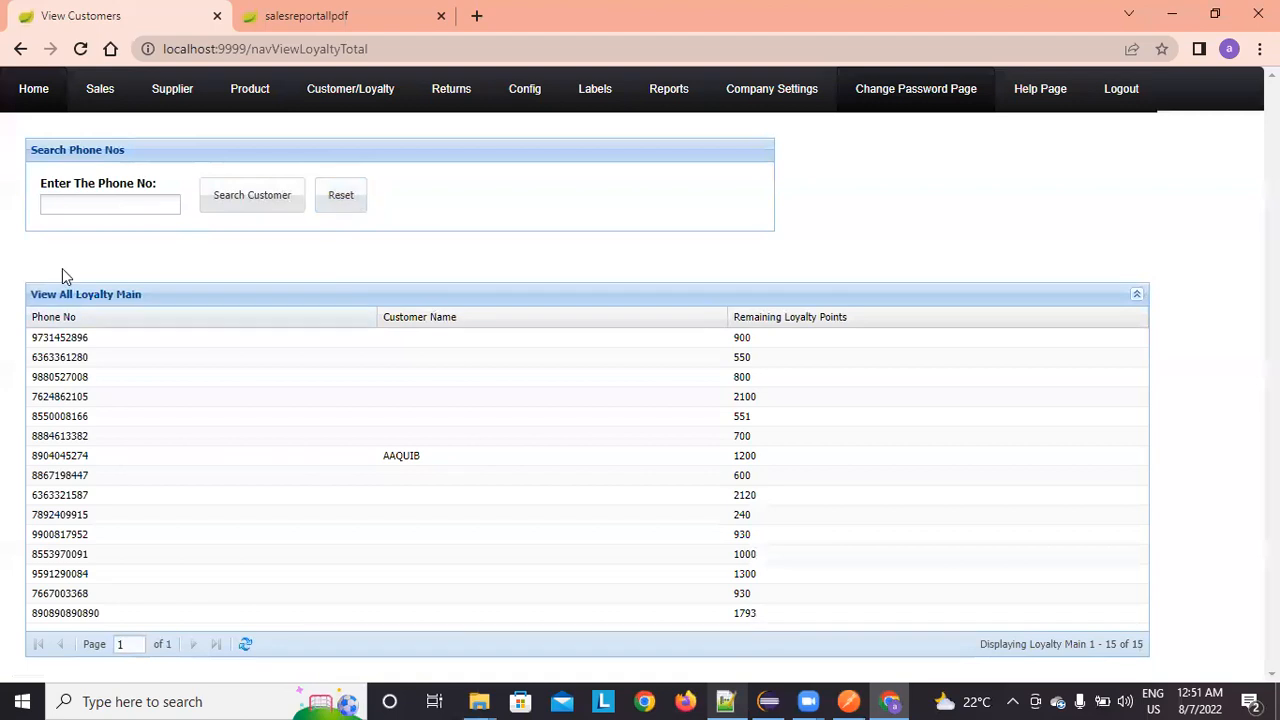
Step: Try a second customer phone number and reset the results again
click(90, 199)
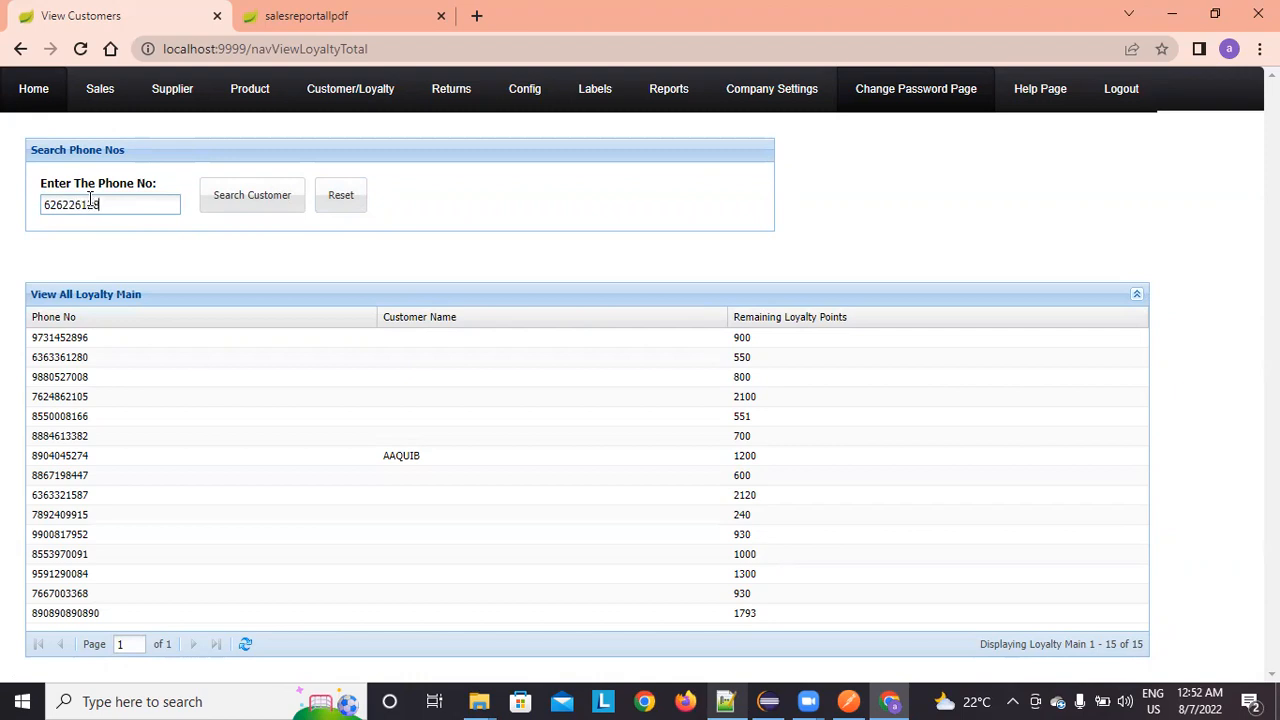
click(222, 199)
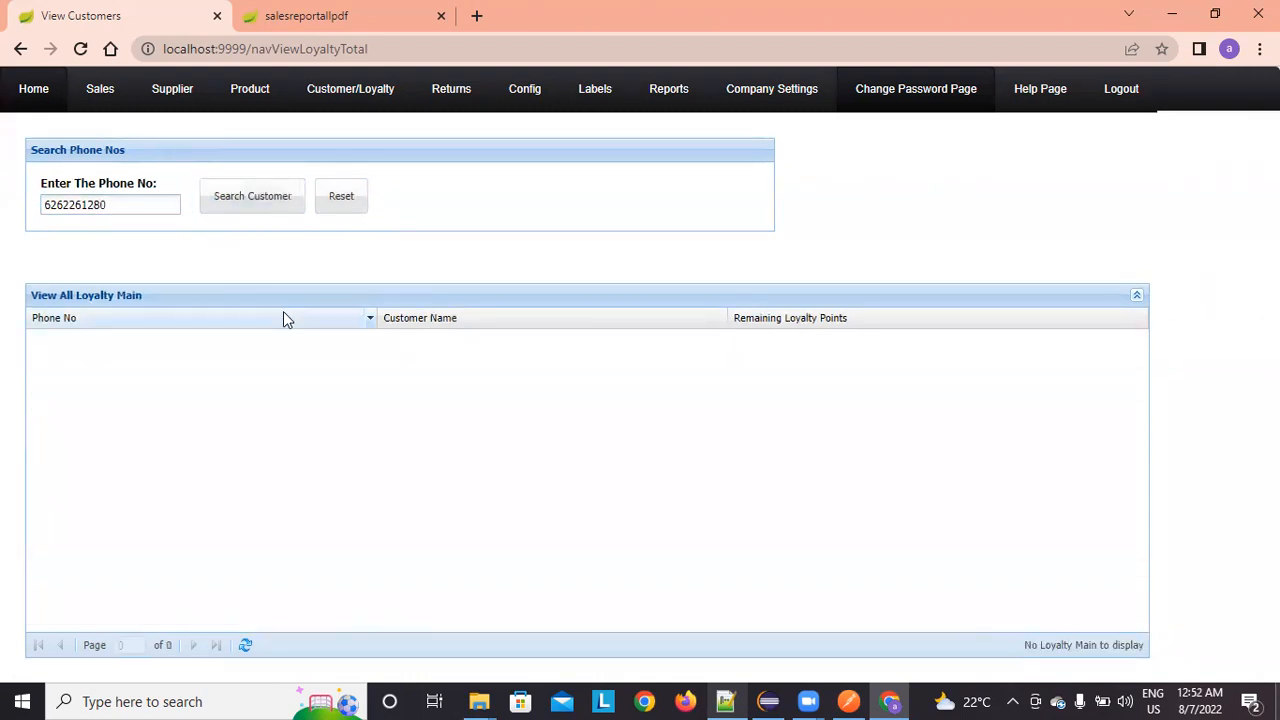
click(360, 205)
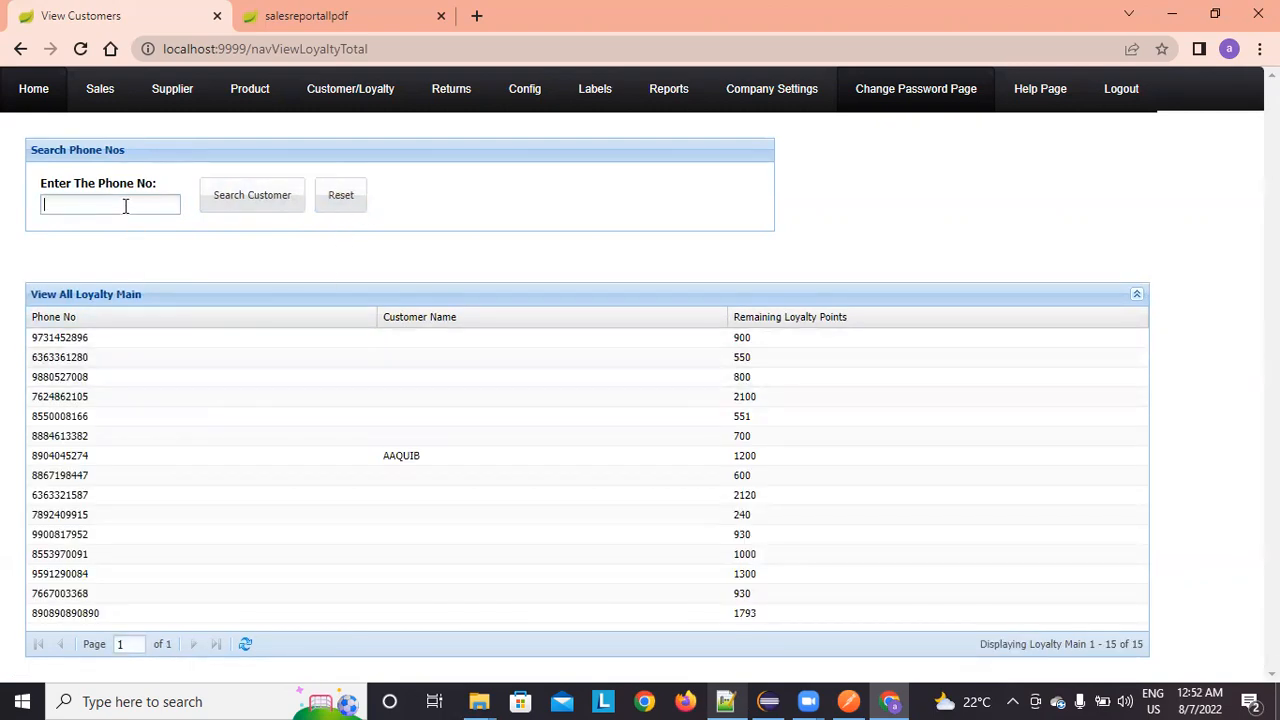
Step: Search a third phone number to show the customer with 1200 remaining loyalty points
click(285, 205)
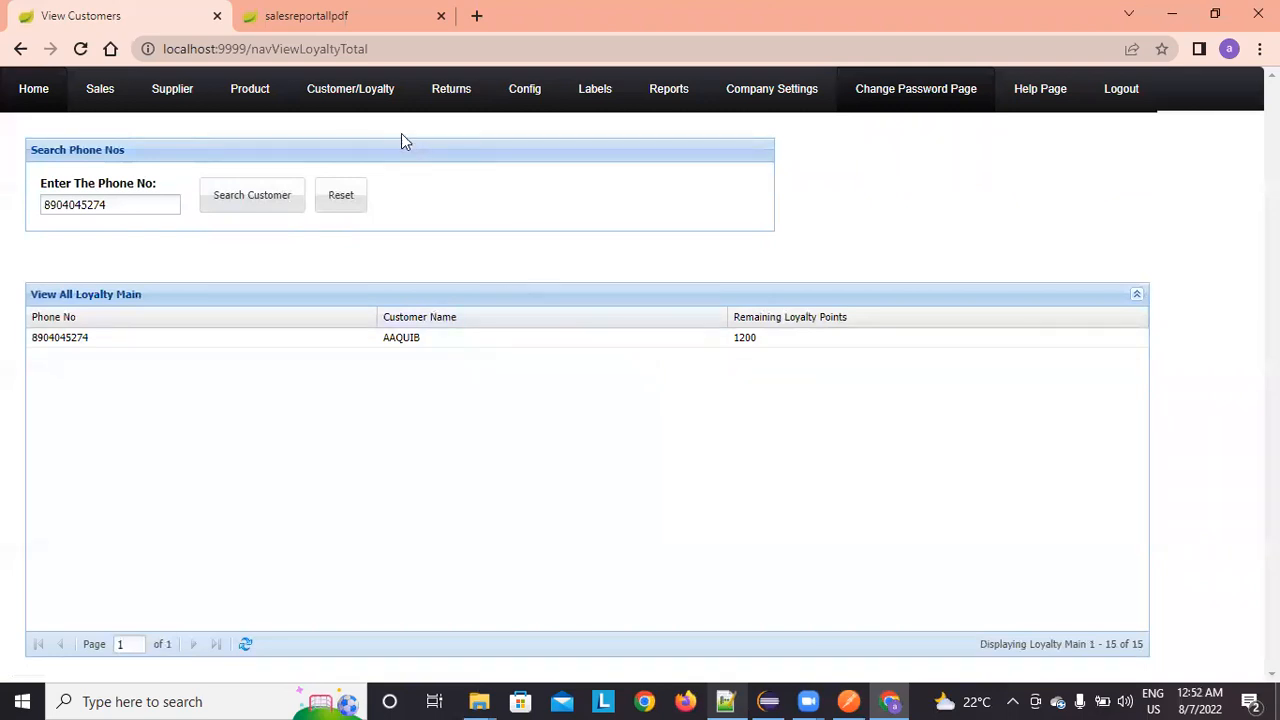
mouse_move(366, 100)
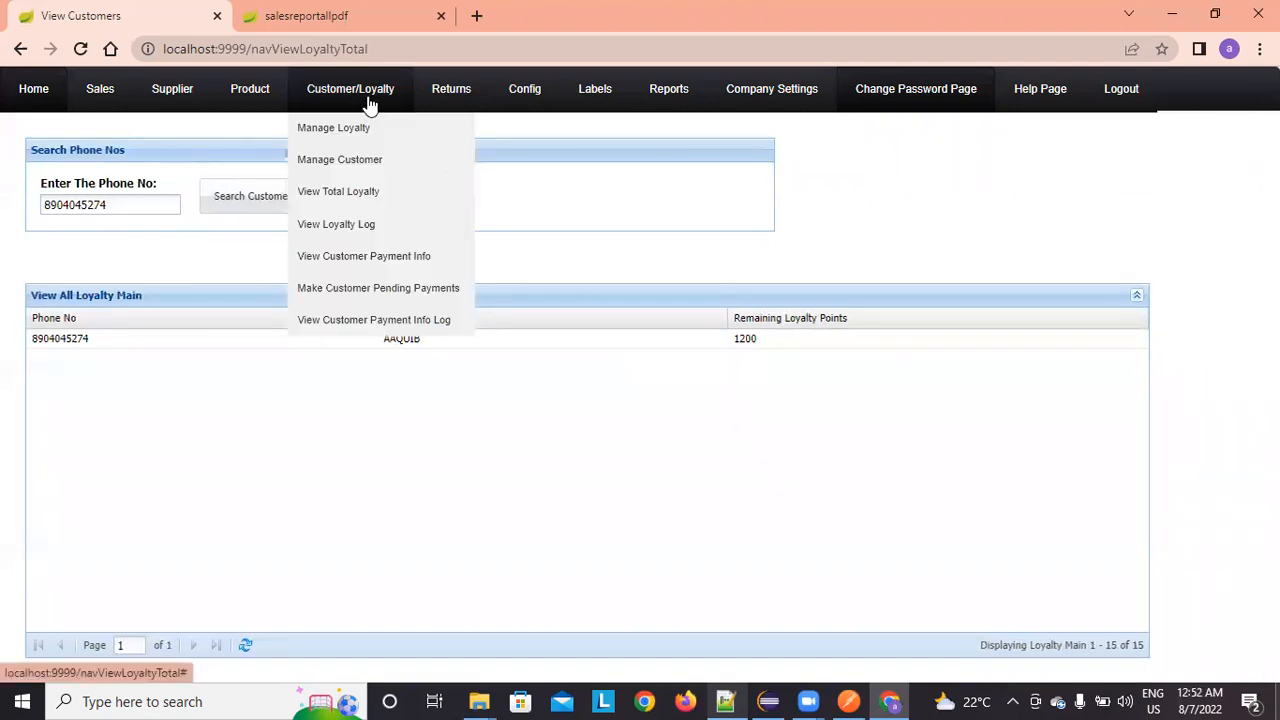
Step: Glance at View Customer Payment Info and the Make Customer Pending Payments form, then return Home
click(399, 255)
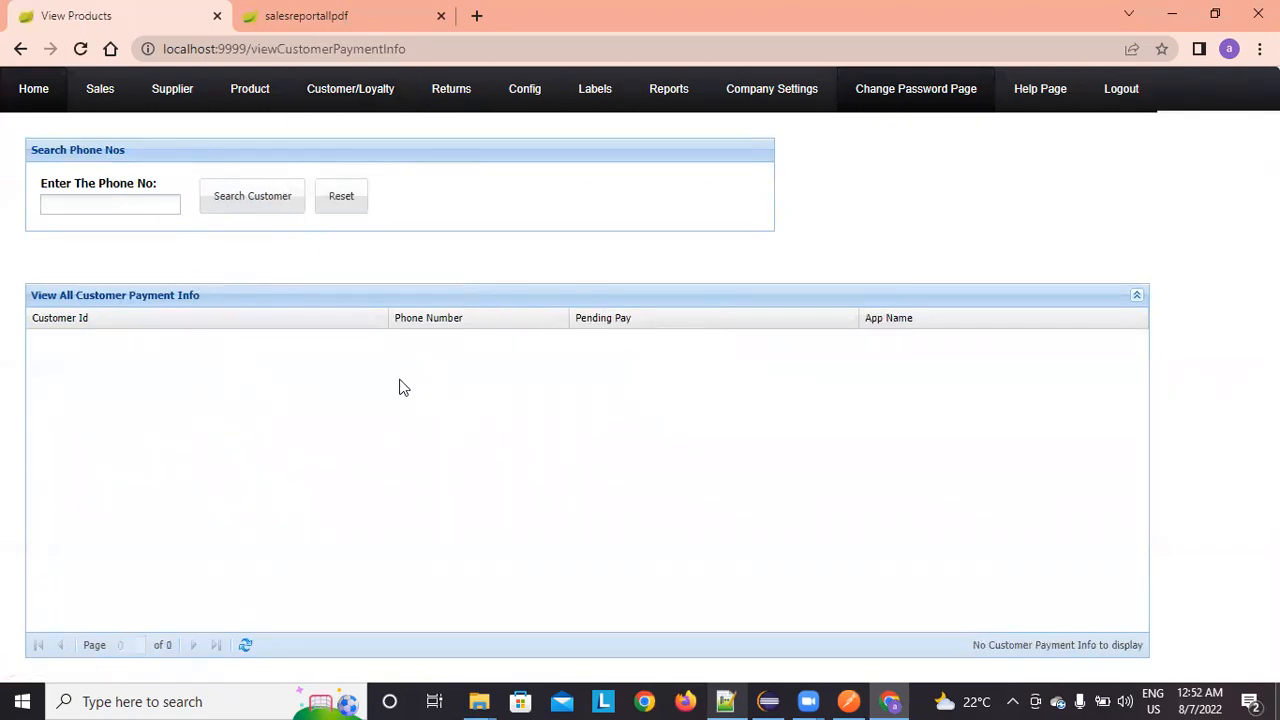
mouse_move(357, 100)
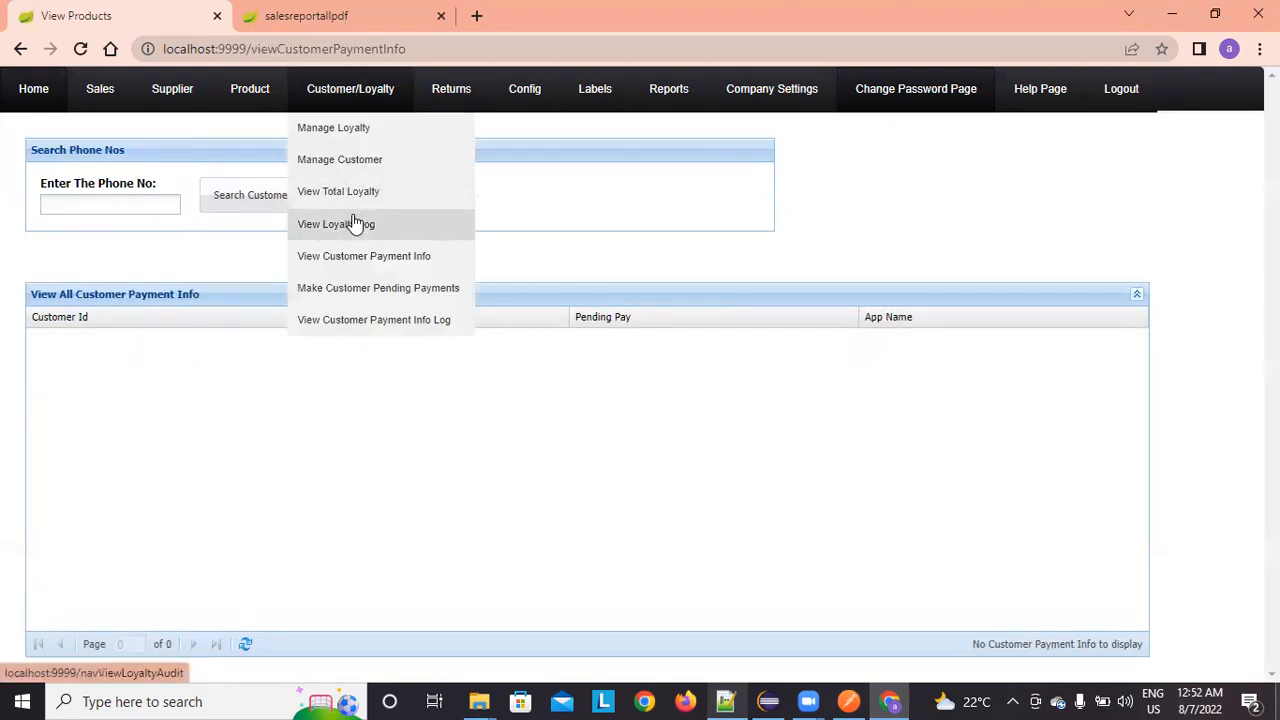
click(370, 293)
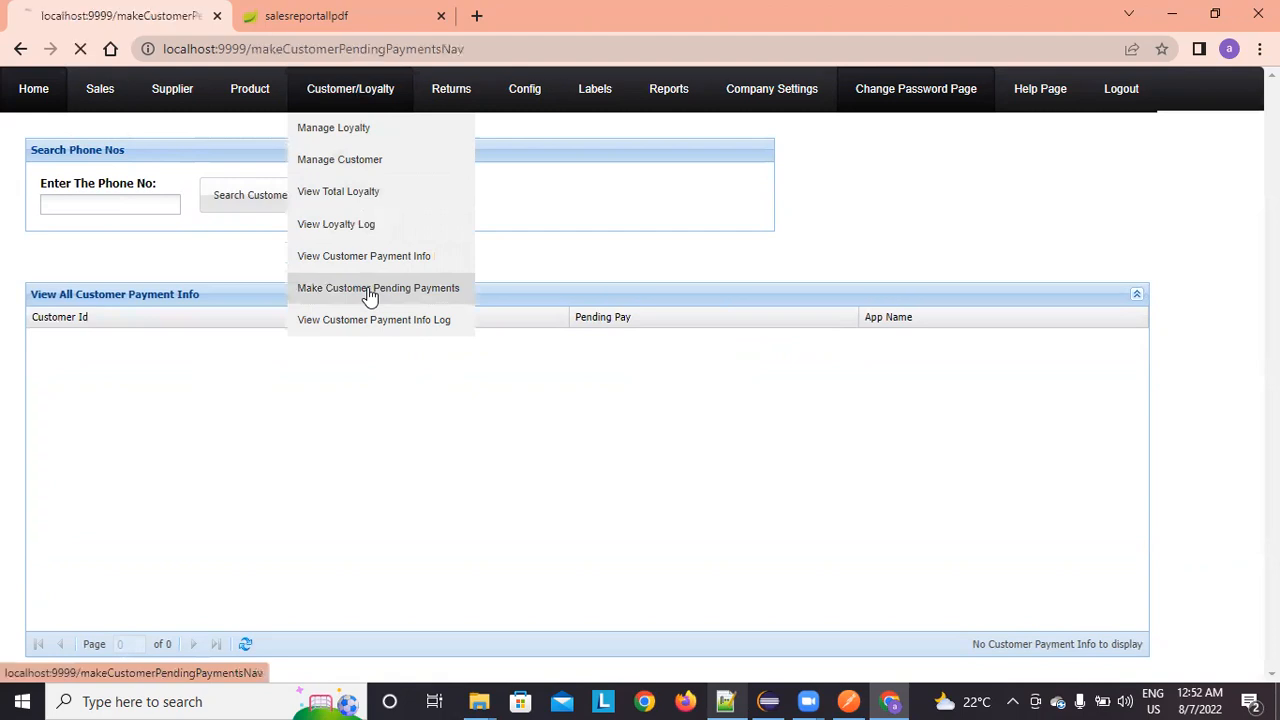
mouse_move(352, 100)
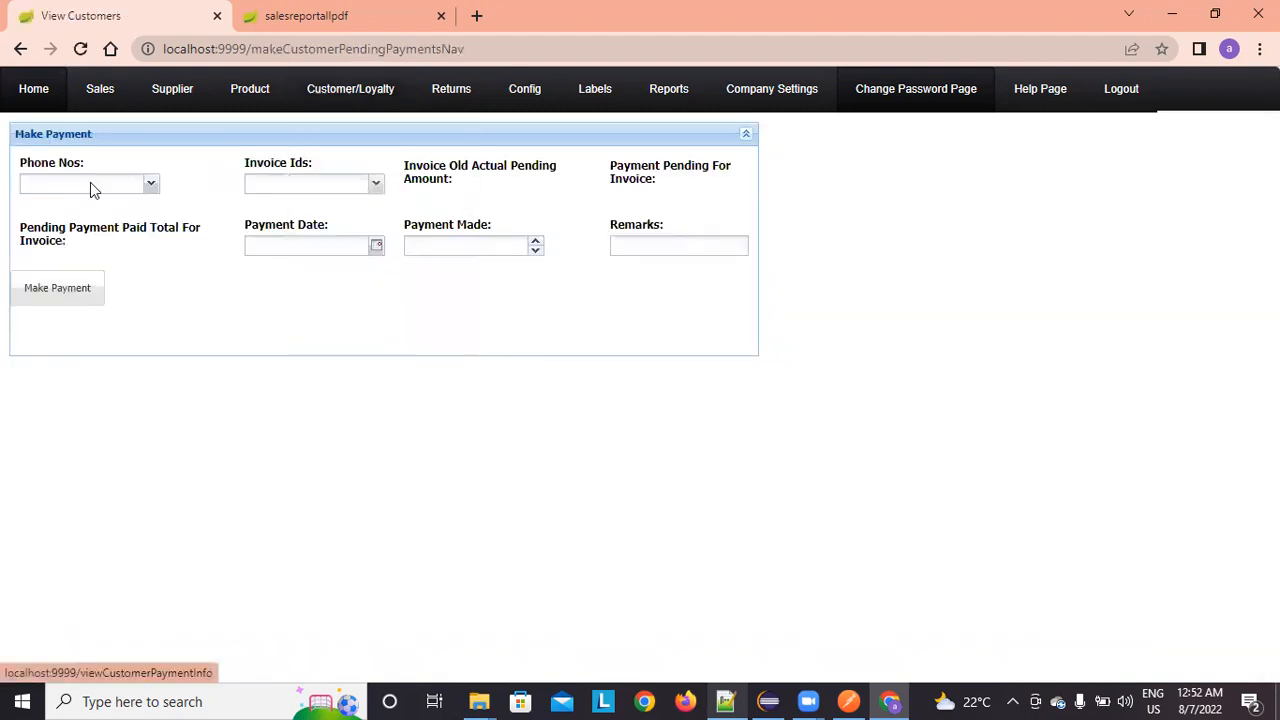
click(44, 92)
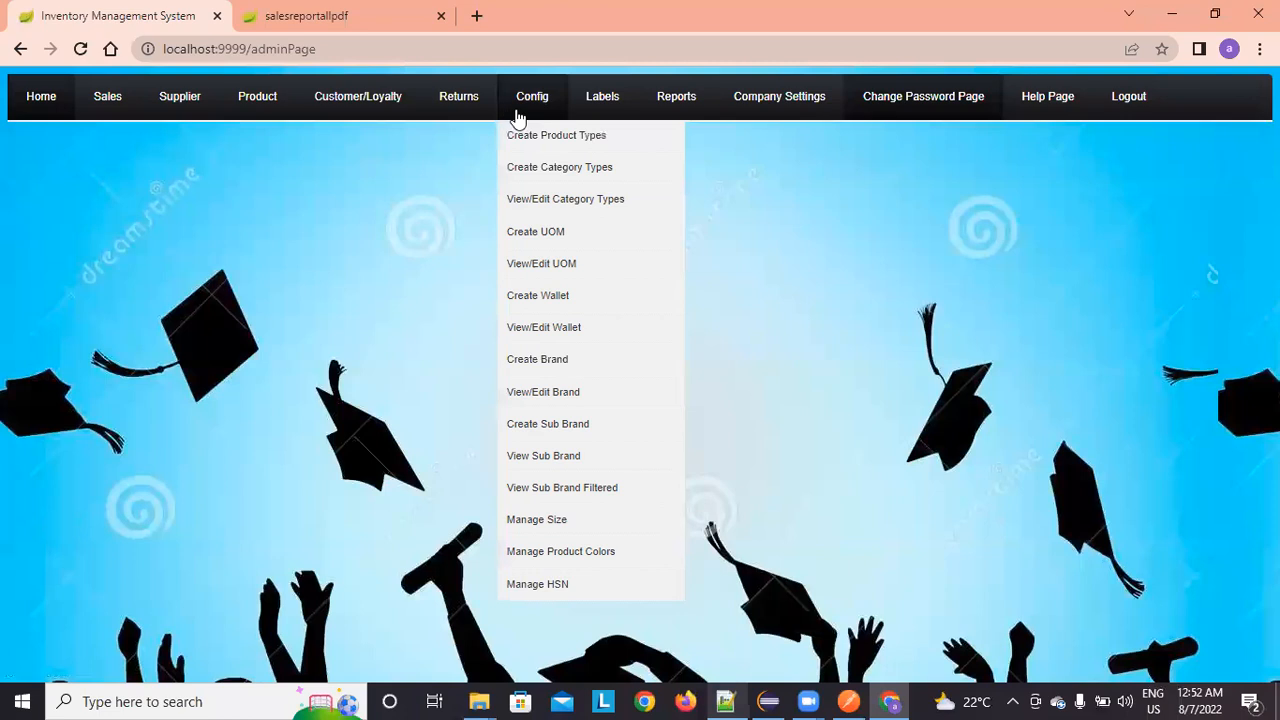
mouse_move(729, 114)
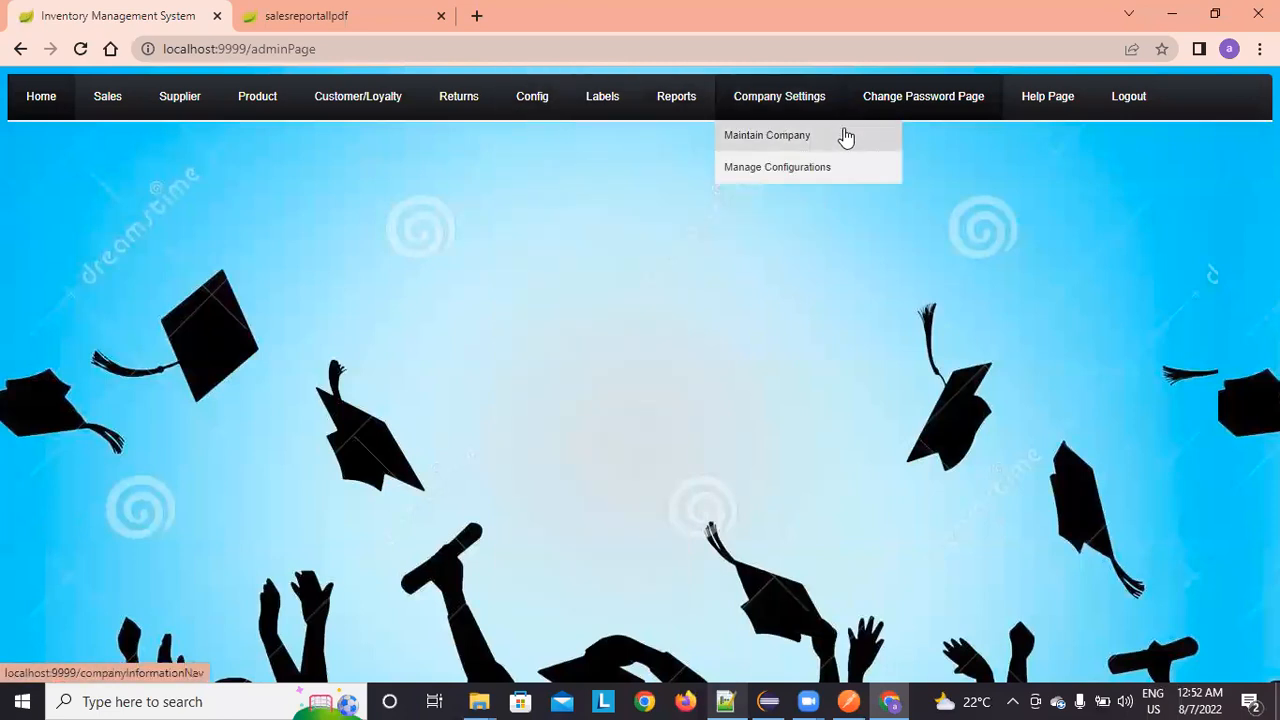
mouse_move(465, 119)
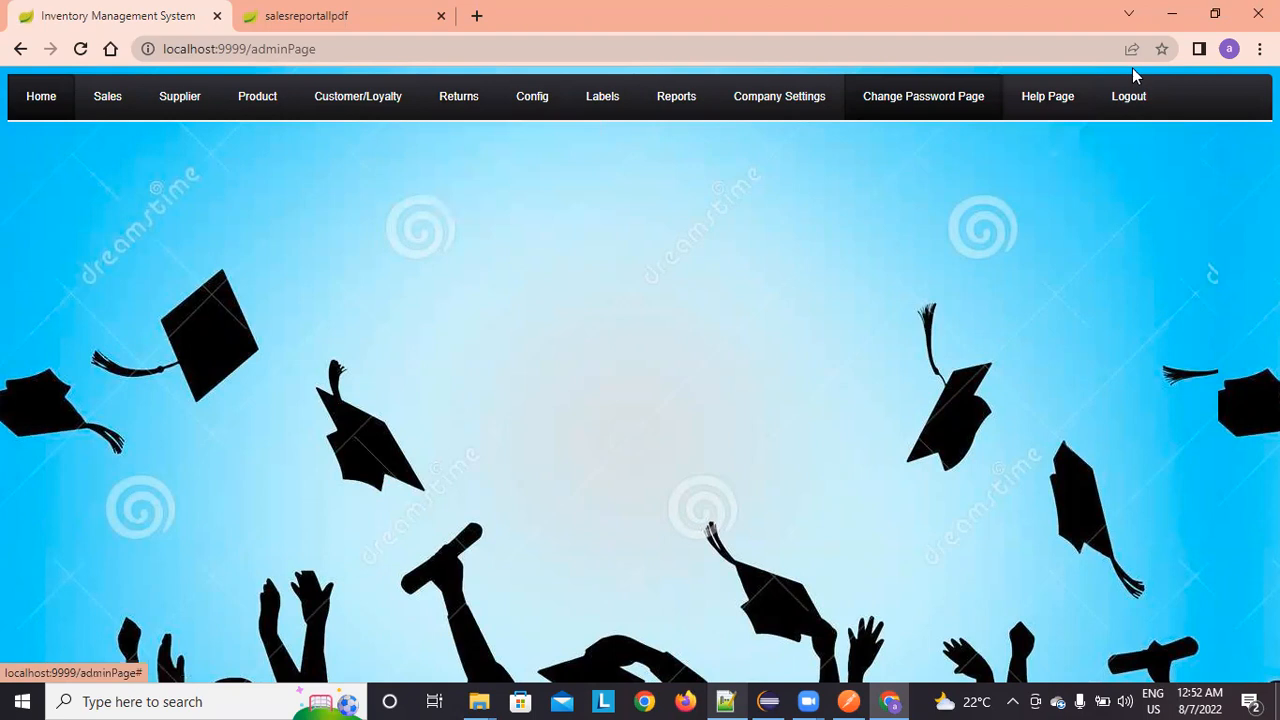
Step: Play the Manage Sales/Returns help video, skipping ahead through it
mouse_move(1046, 103)
click(1061, 170)
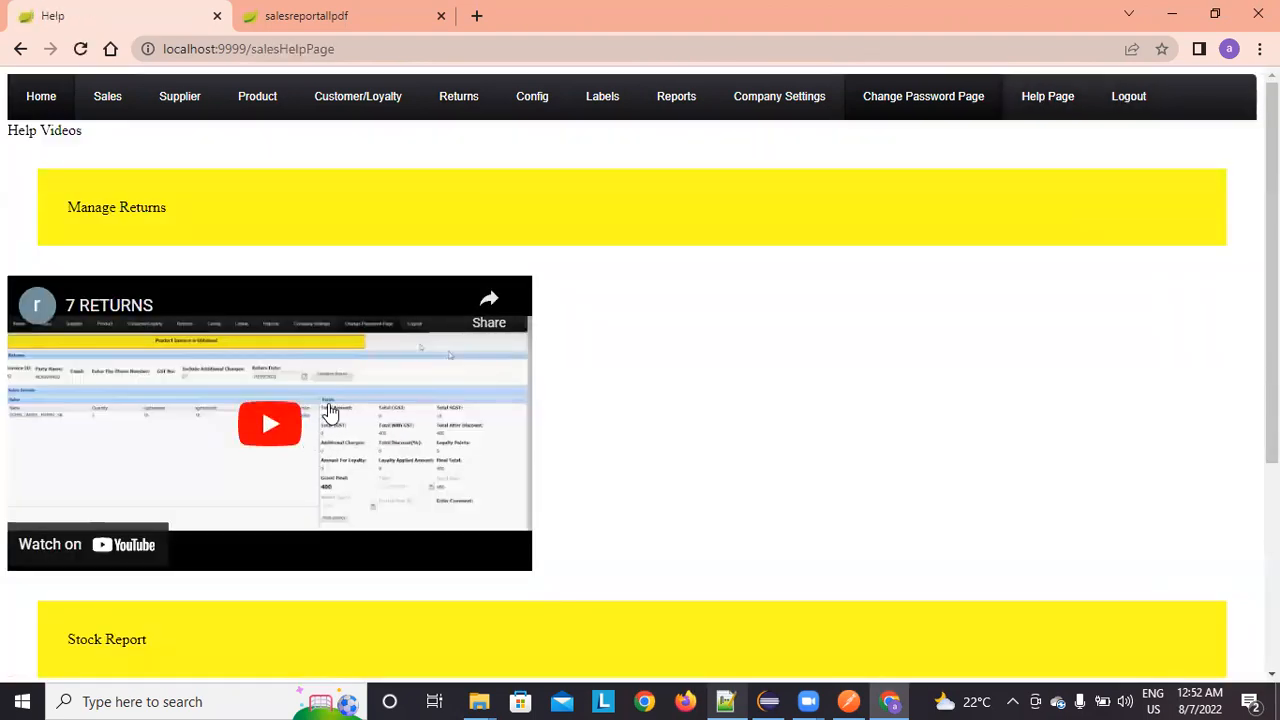
scroll(320, 420, down, 2)
scroll(270, 380, up, 1)
scroll(290, 348, up, 1)
click(300, 472)
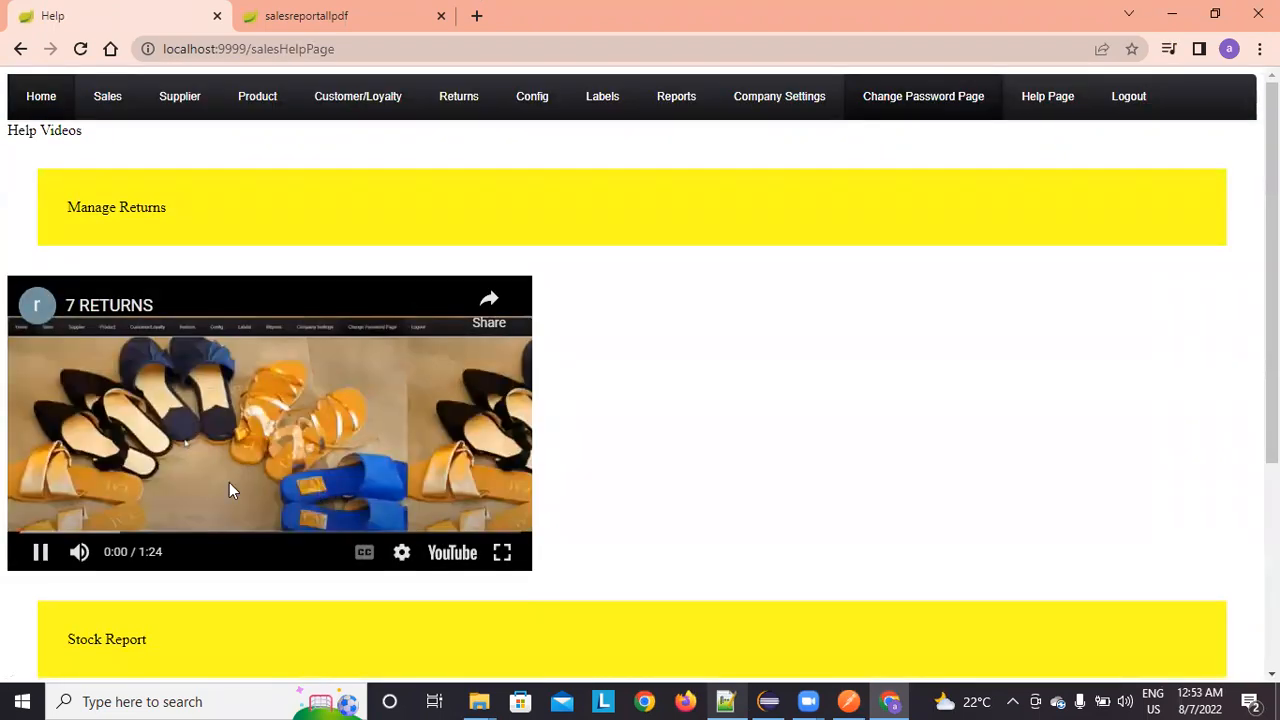
click(63, 531)
click(262, 531)
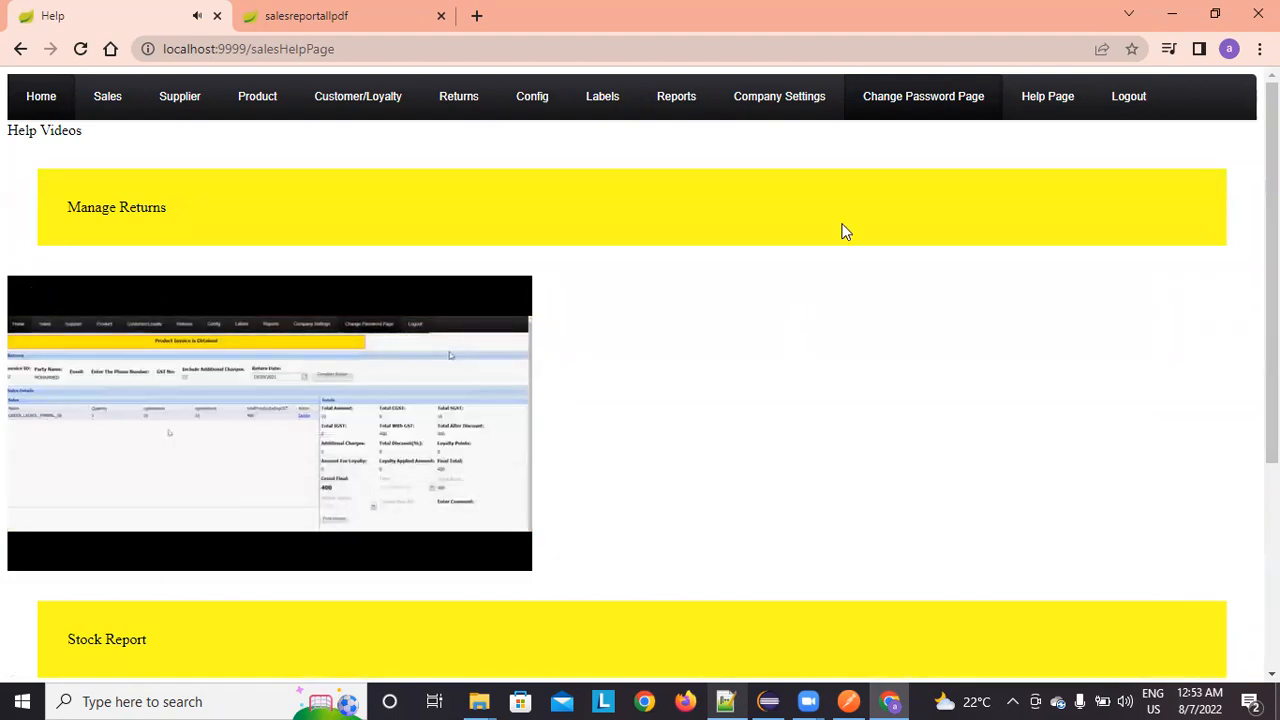
mouse_move(1047, 96)
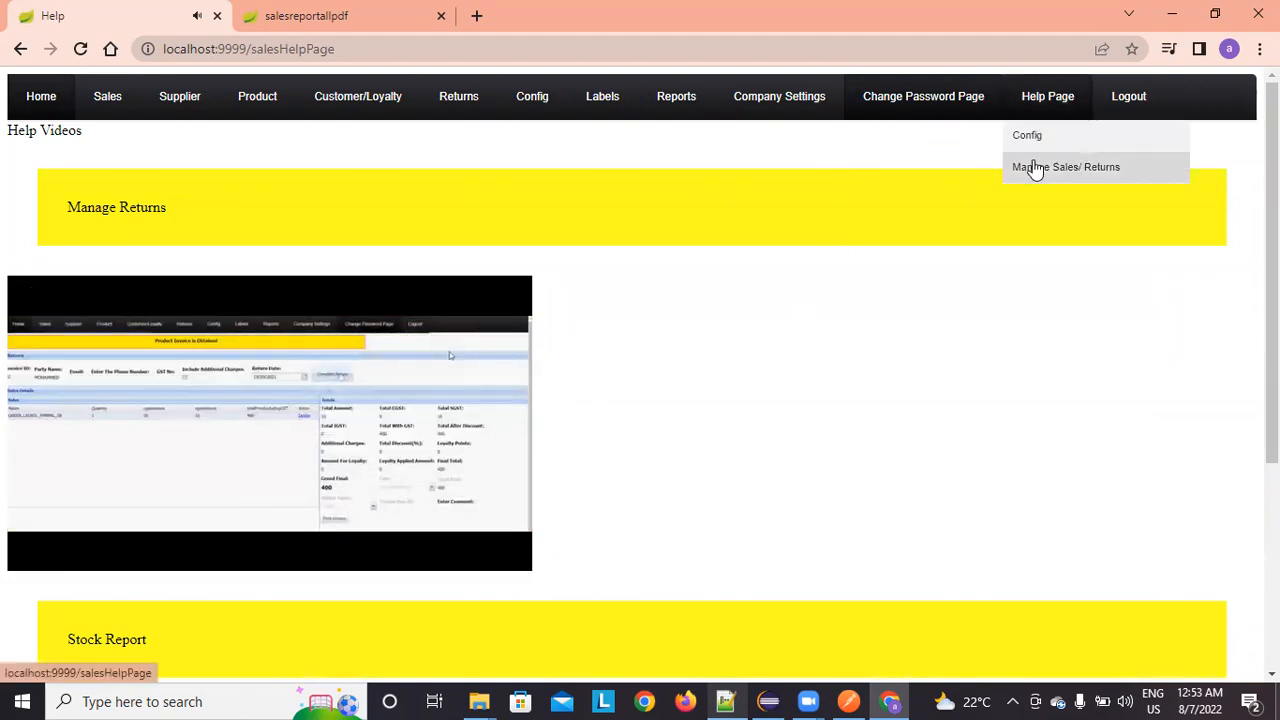
click(1036, 166)
Step: Browse the Config help videos, then log out of the system
mouse_move(1057, 100)
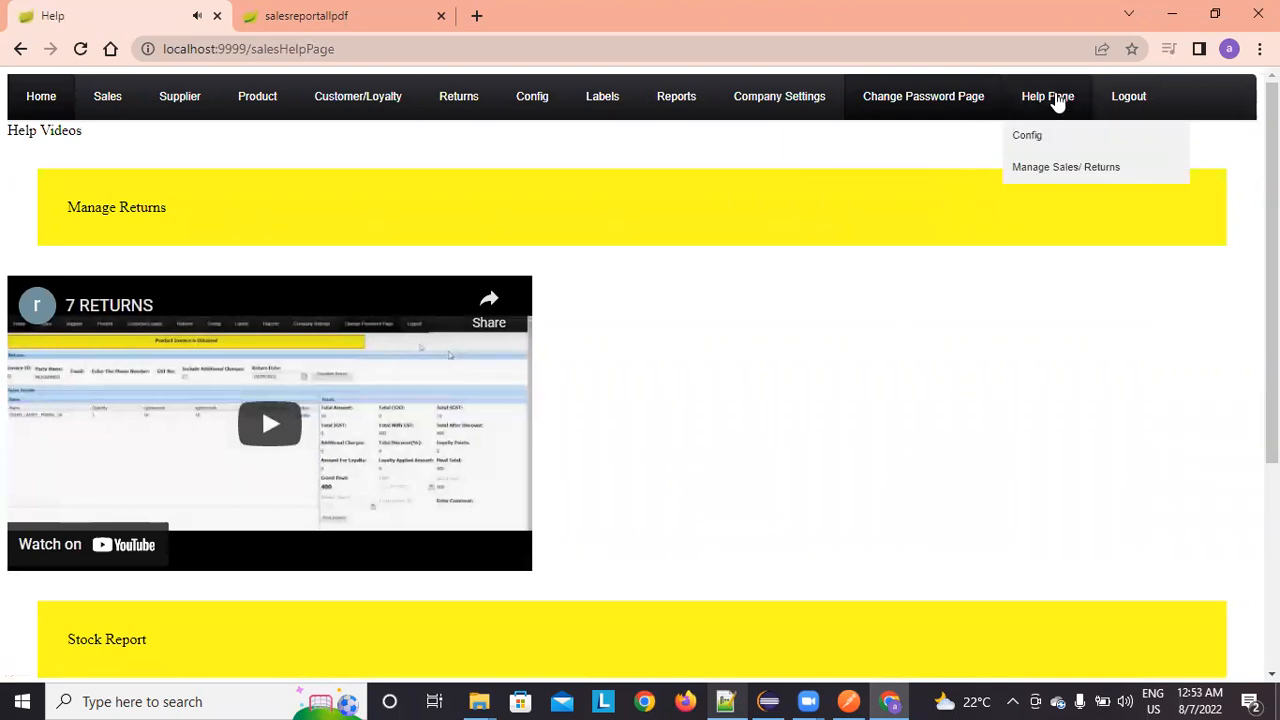
click(1062, 137)
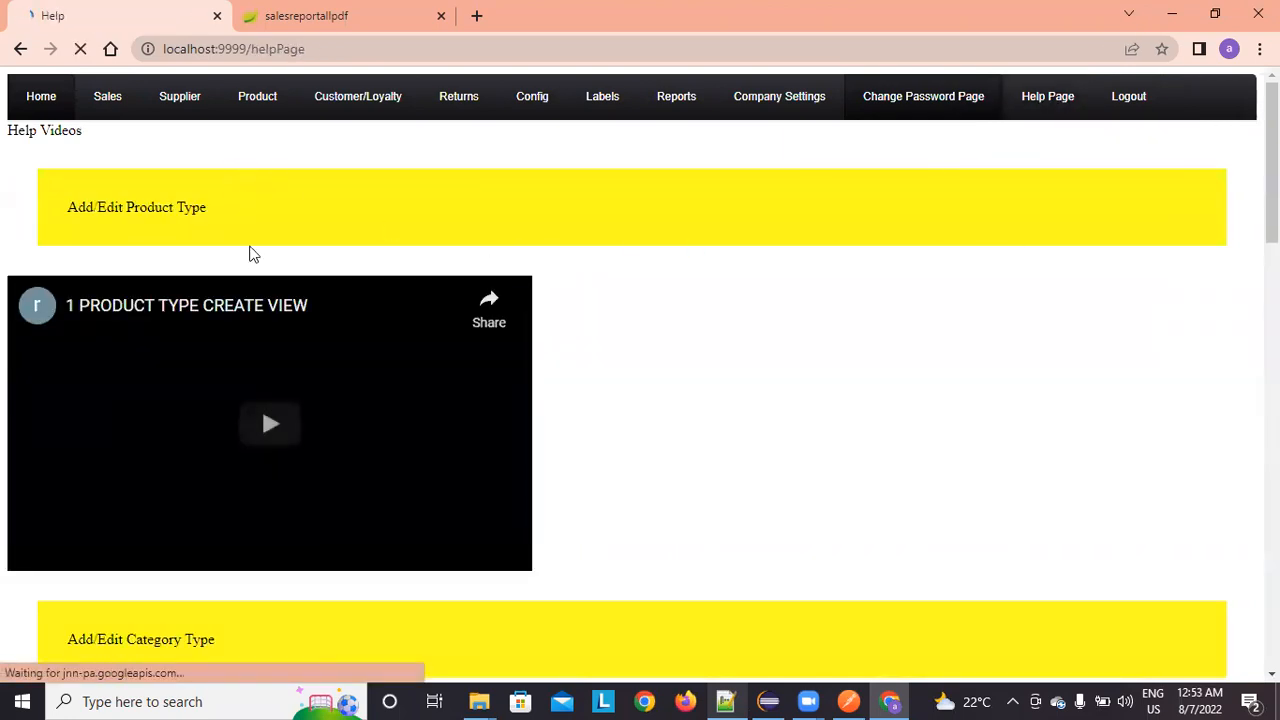
scroll(255, 290, down, 2)
scroll(255, 290, down, 13)
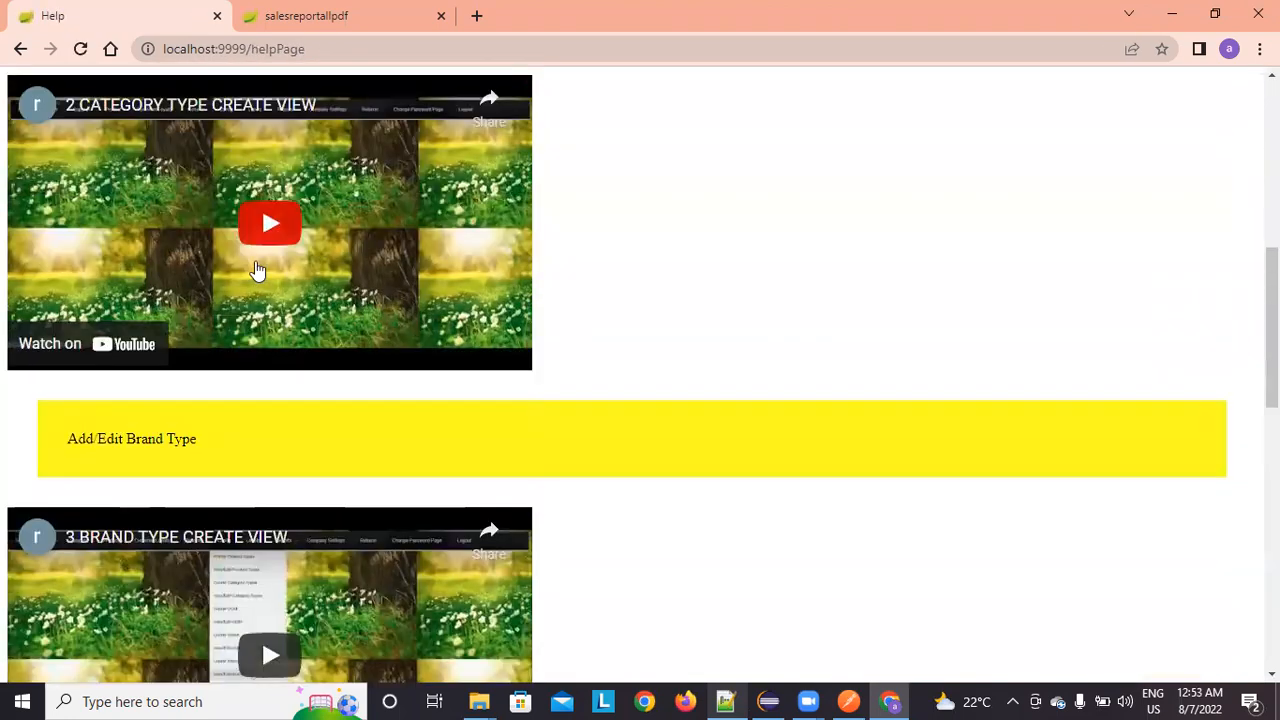
scroll(257, 242, up, 15)
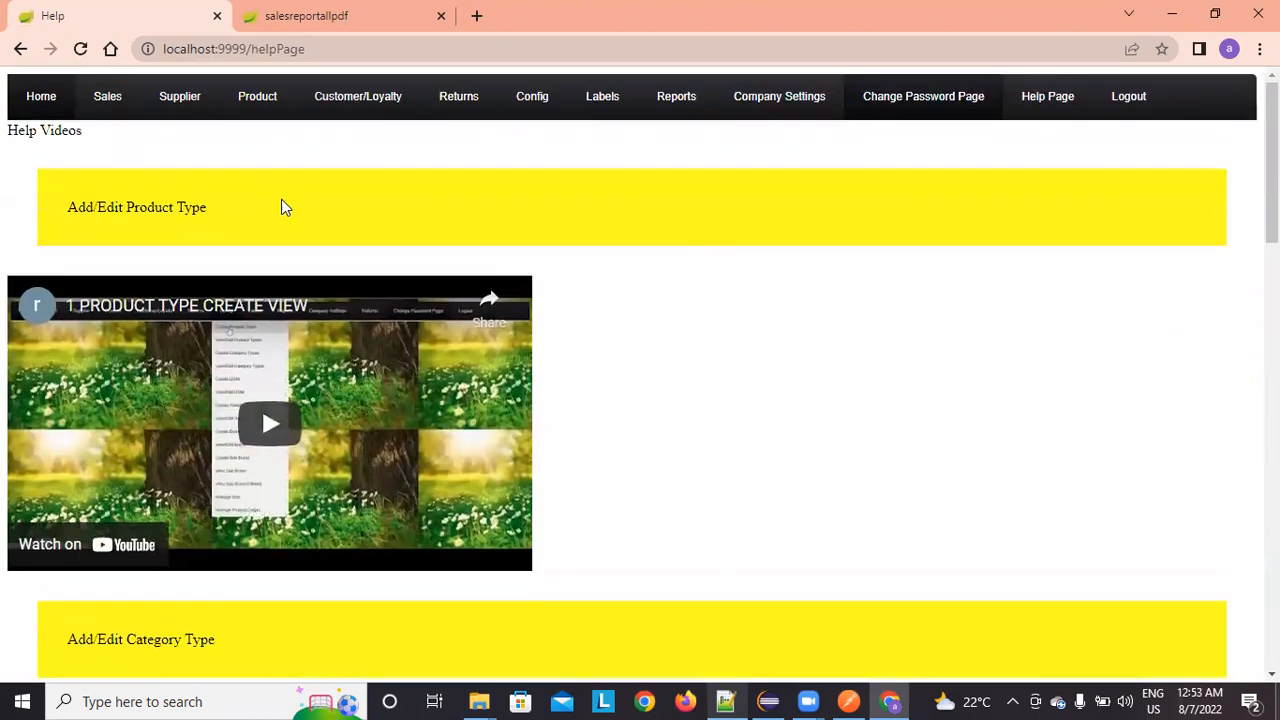
mouse_move(1040, 125)
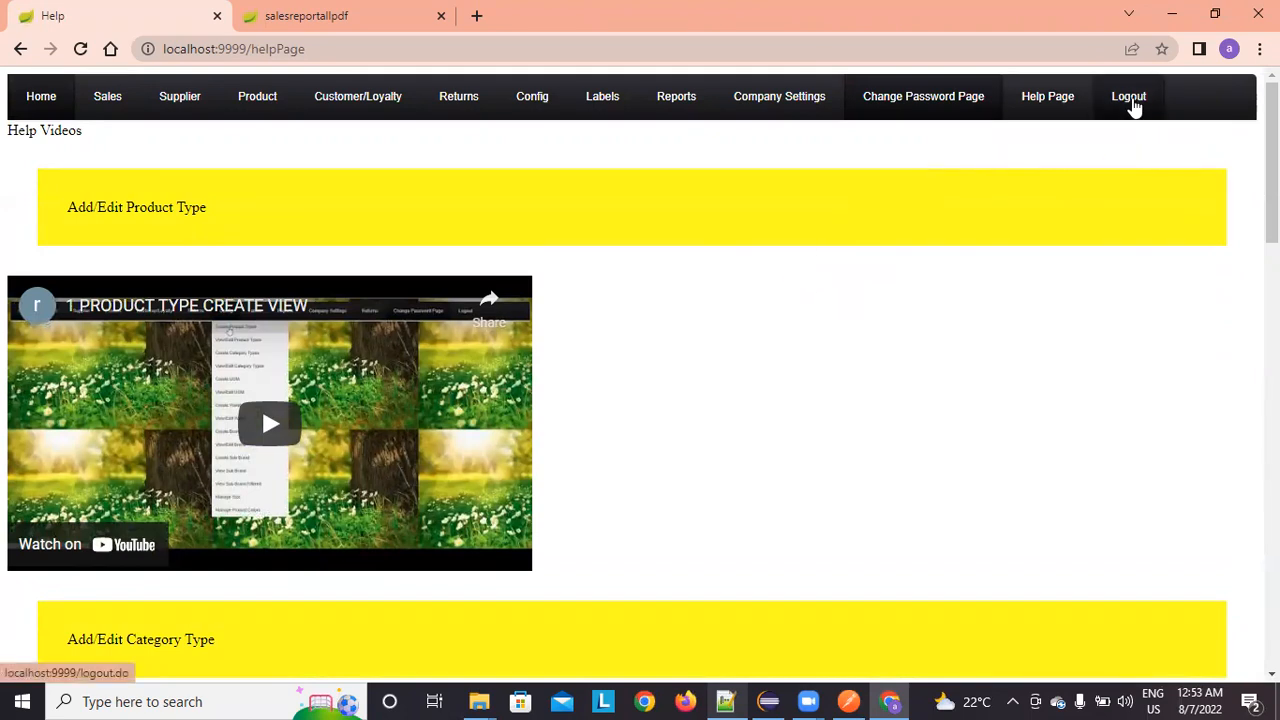
click(1134, 106)
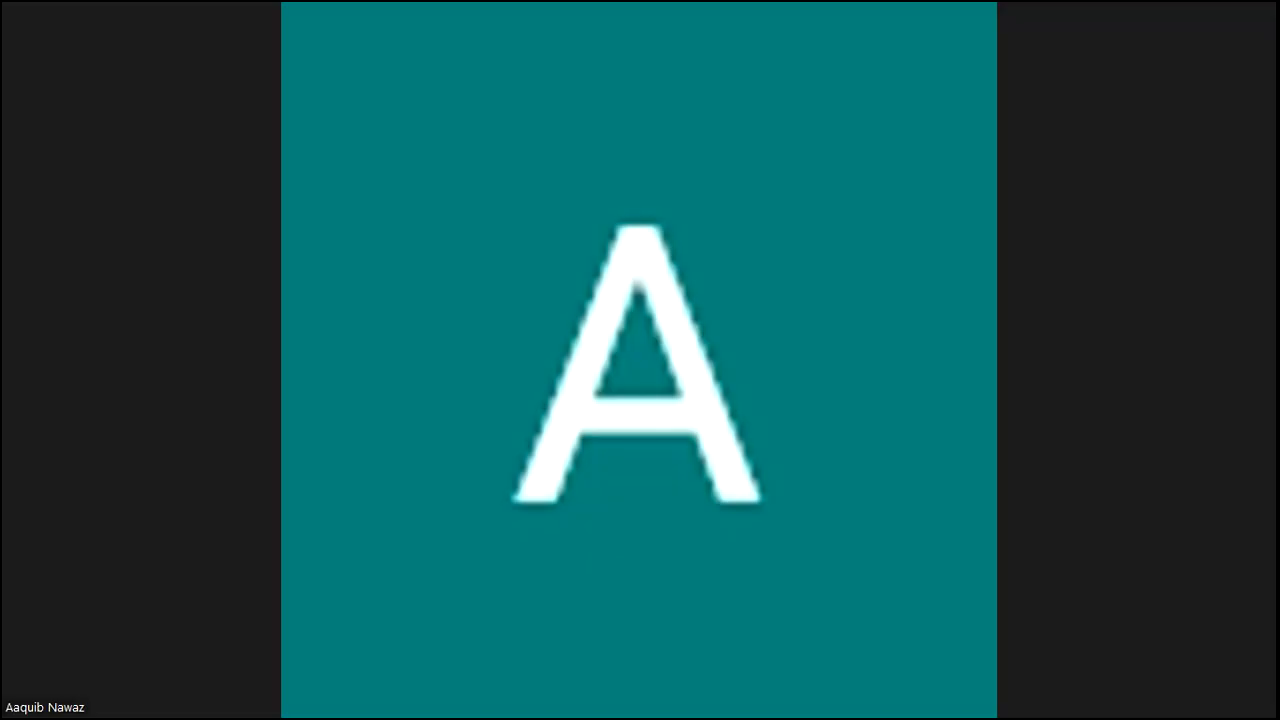